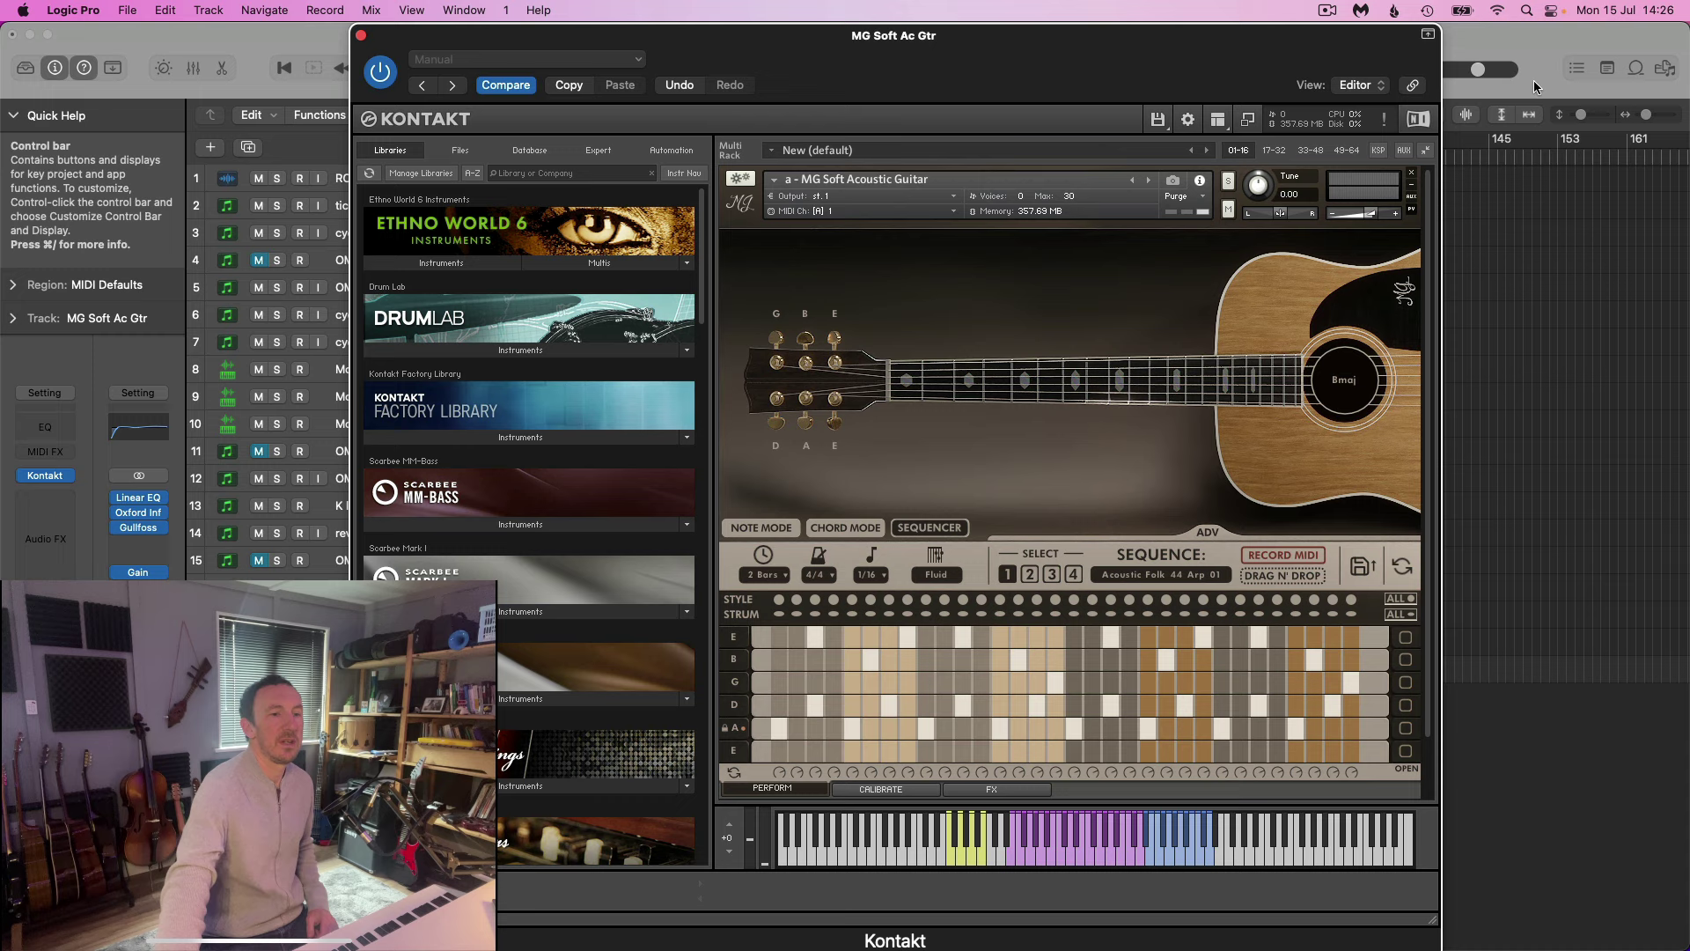
Load the Pop Rock 34 Arp 01 pattern from the sequence browser's Pop Rock category.
{"action": "left_click", "coordinate": [1365, 571]}
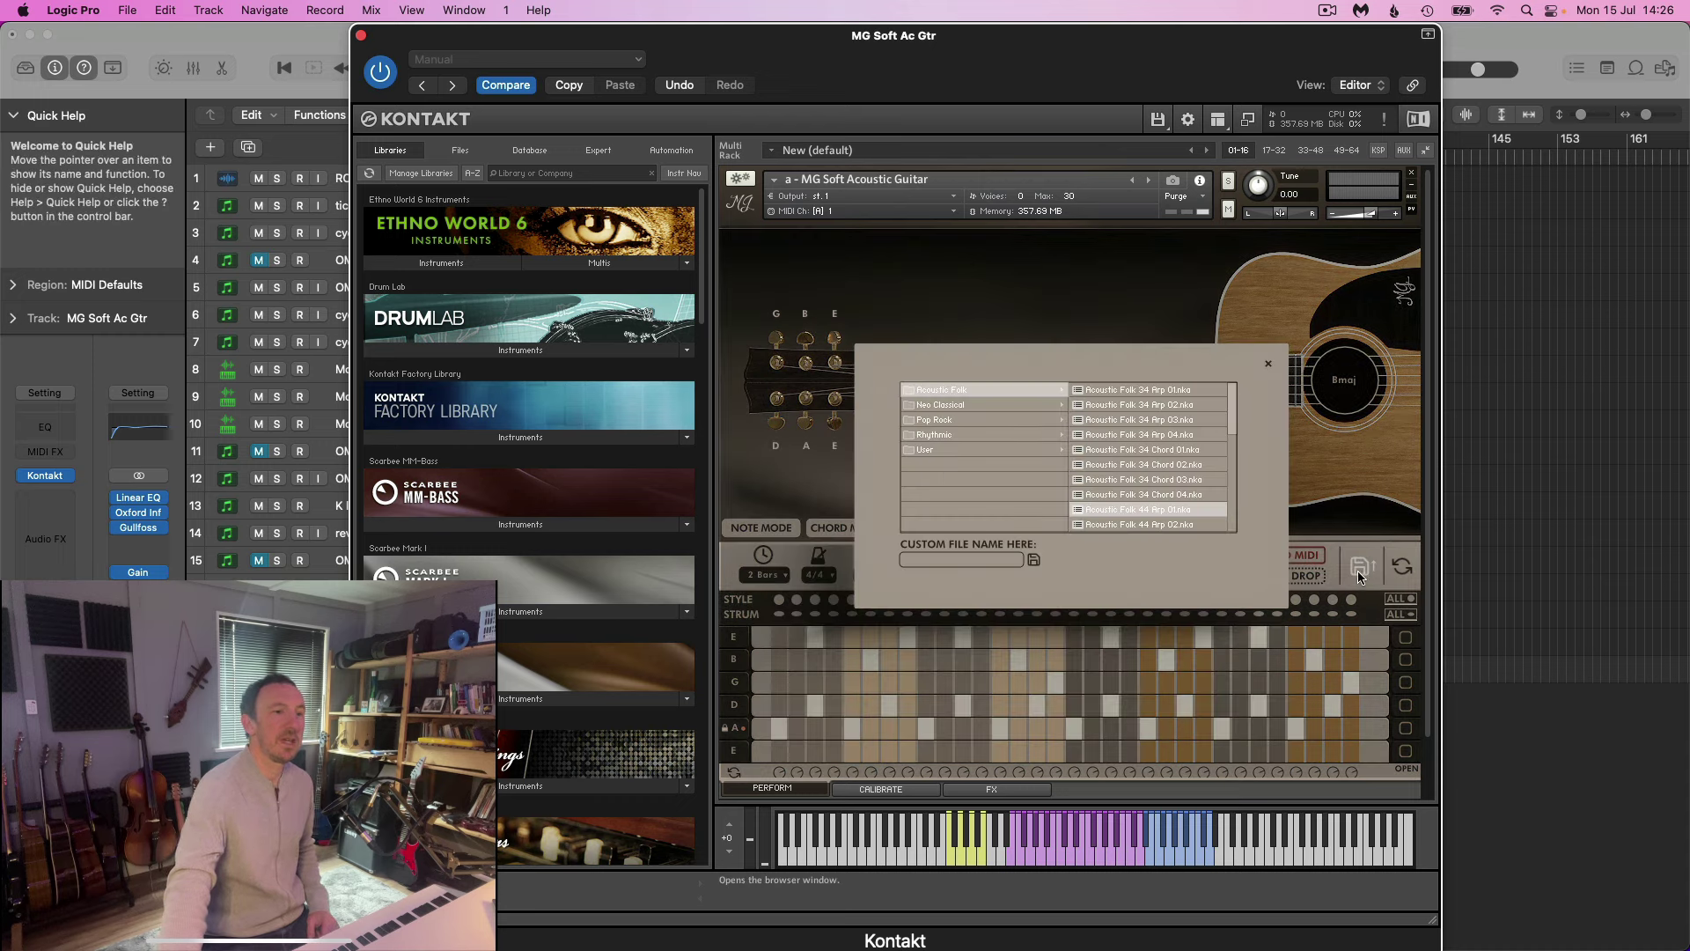
{"action": "left_click", "coordinate": [953, 422]}
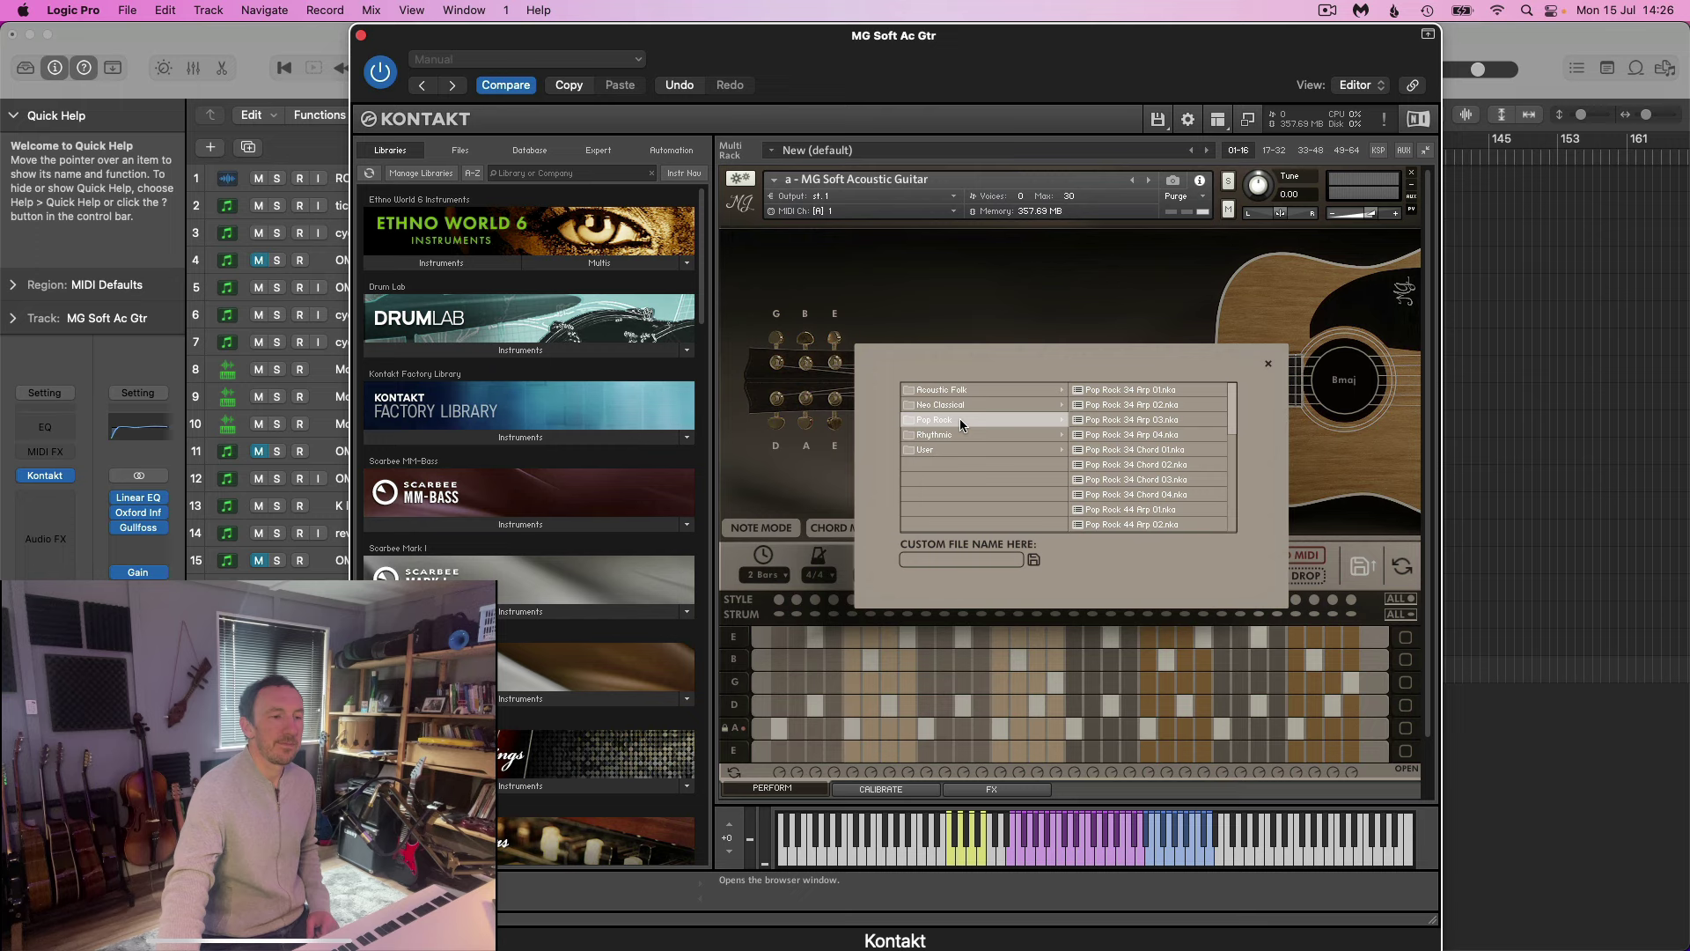
{"action": "left_click", "coordinate": [1138, 389]}
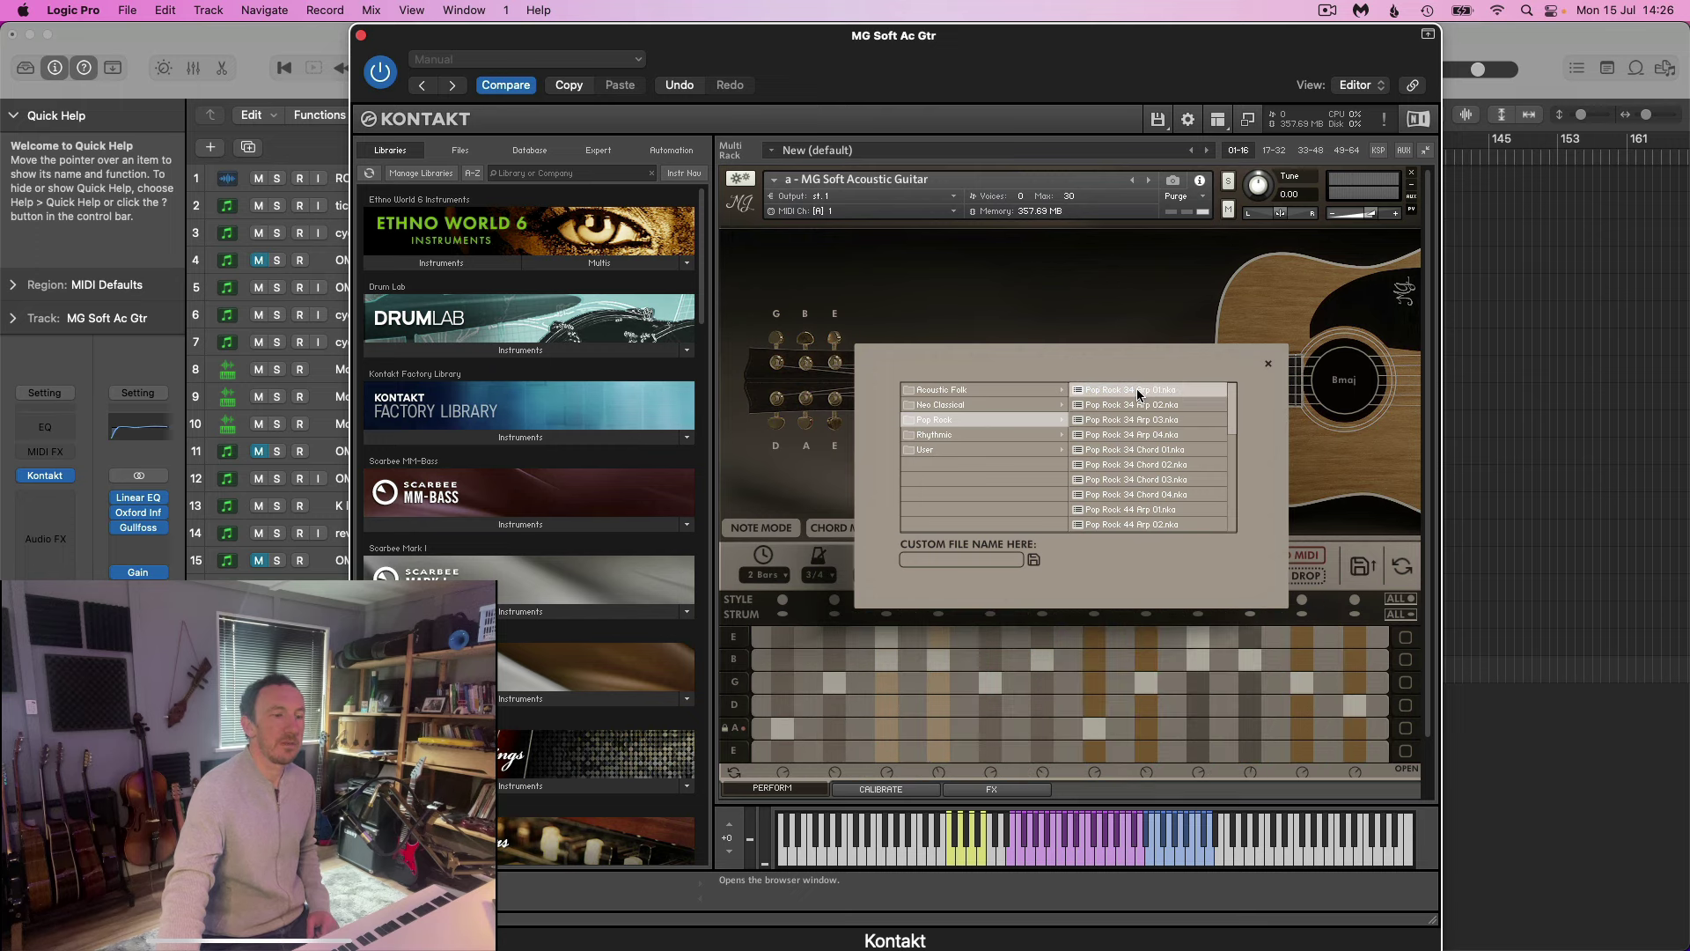
{"action": "left_click", "coordinate": [1269, 363]}
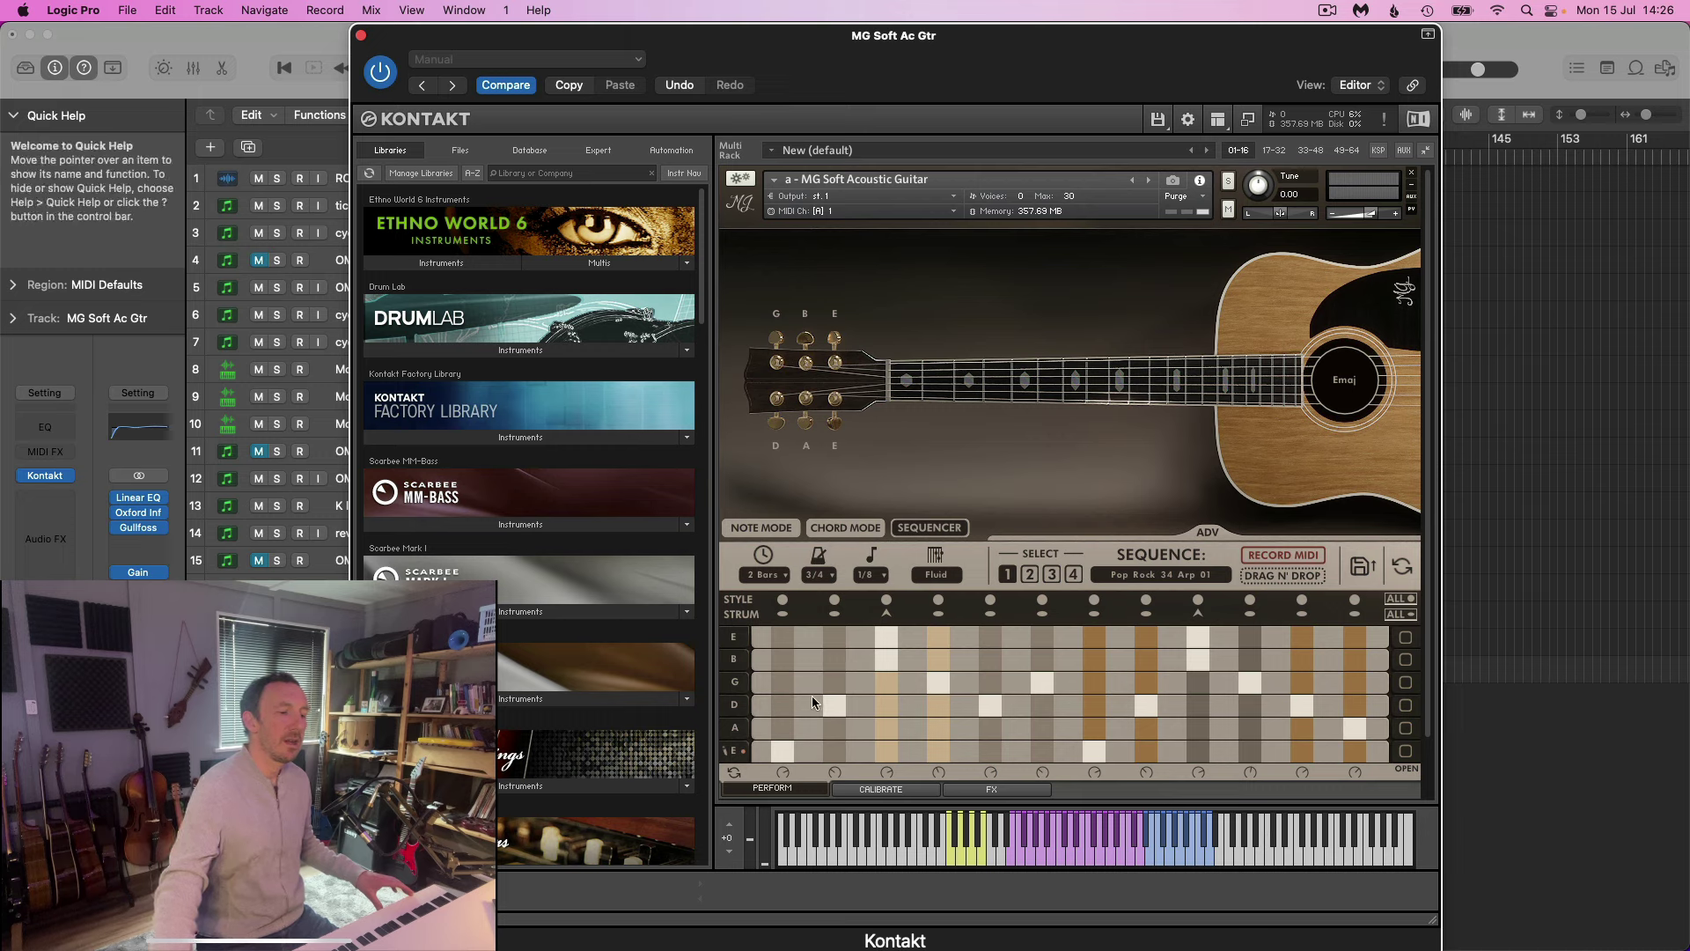
Edit the pattern grid: replace the second step's D note with G and A, and the third step's high E with D.
{"action": "left_click", "coordinate": [837, 706]}
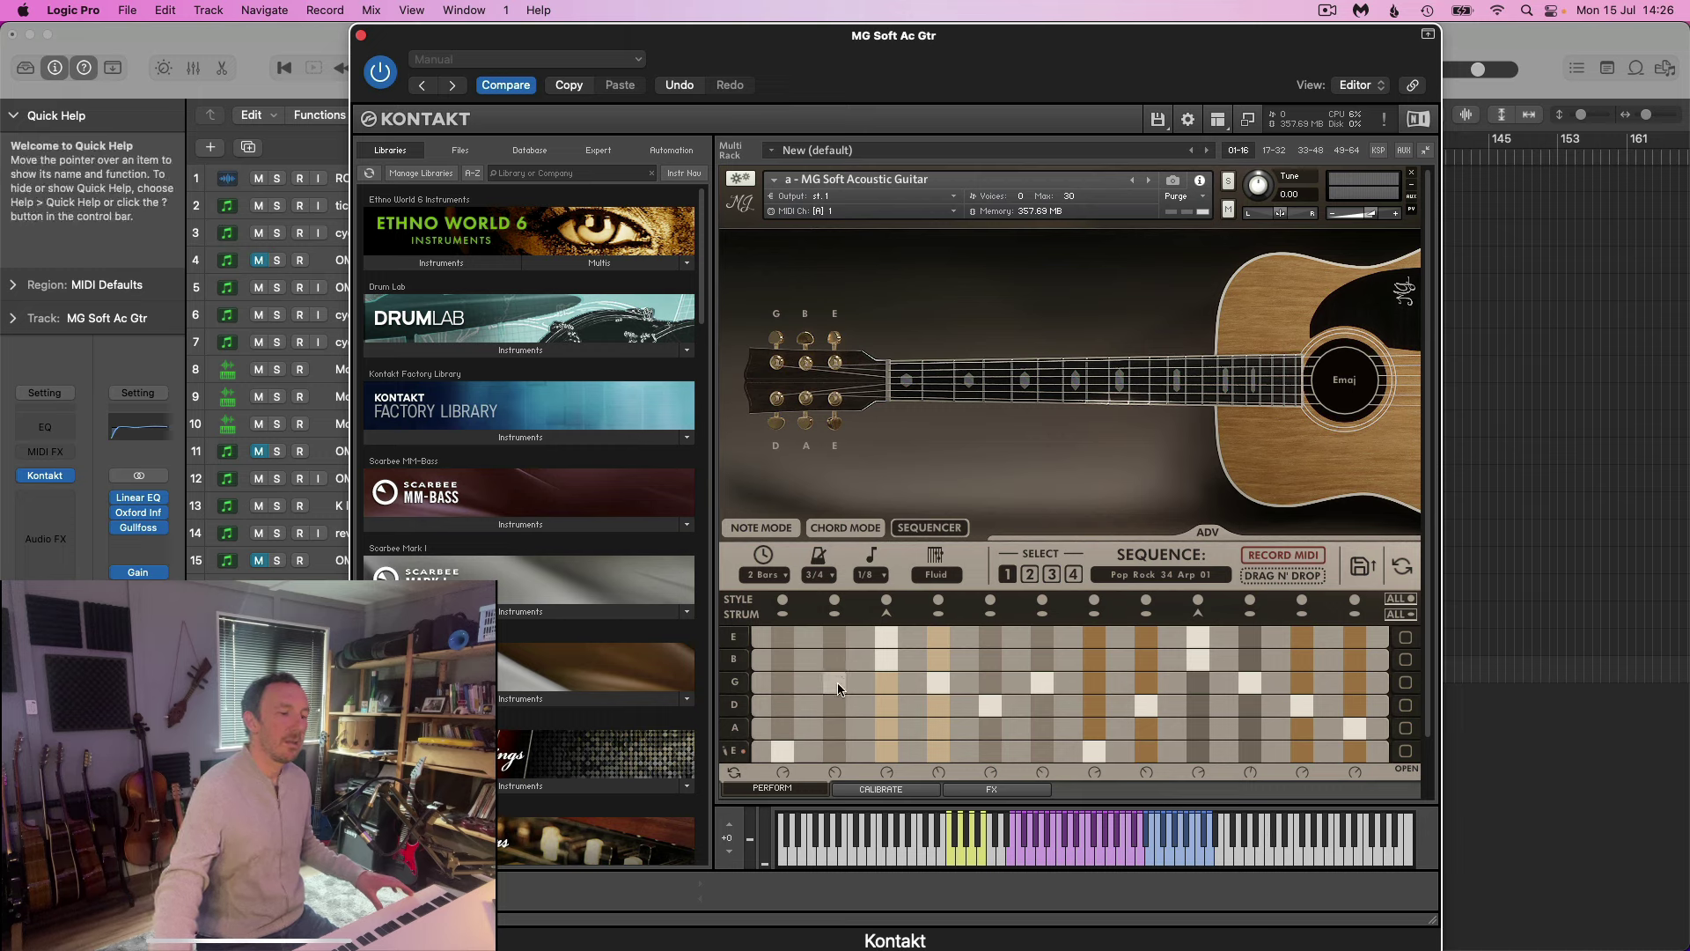
{"action": "left_click", "coordinate": [842, 732]}
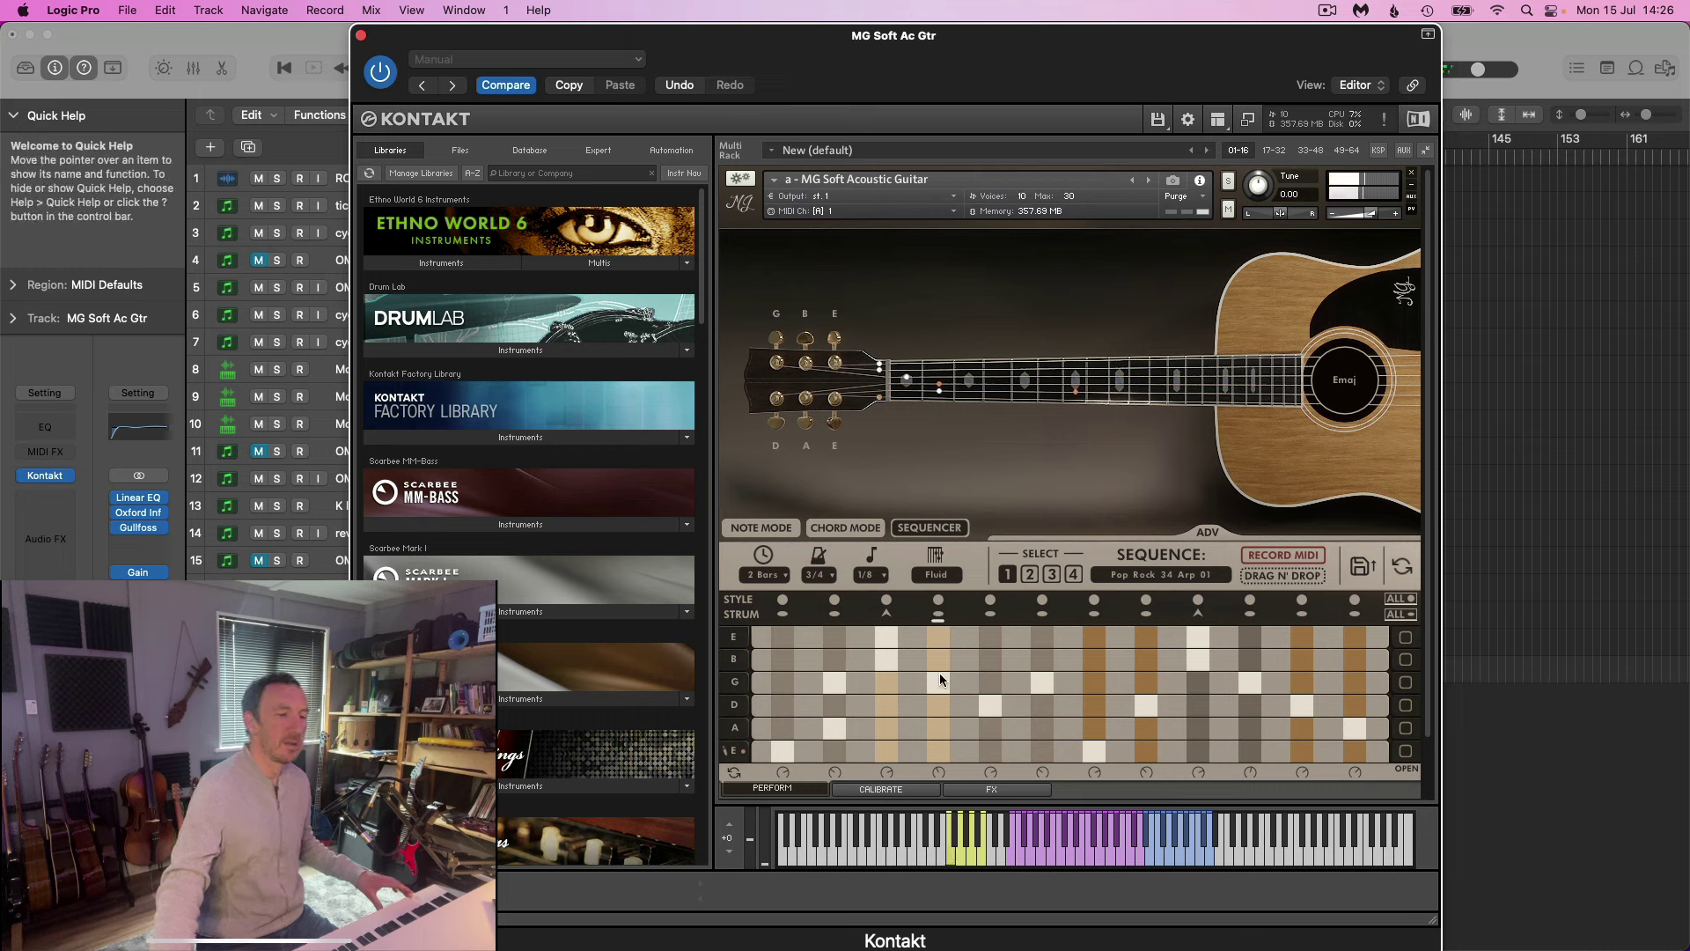
{"action": "left_click", "coordinate": [938, 678]}
{"action": "left_click", "coordinate": [887, 638]}
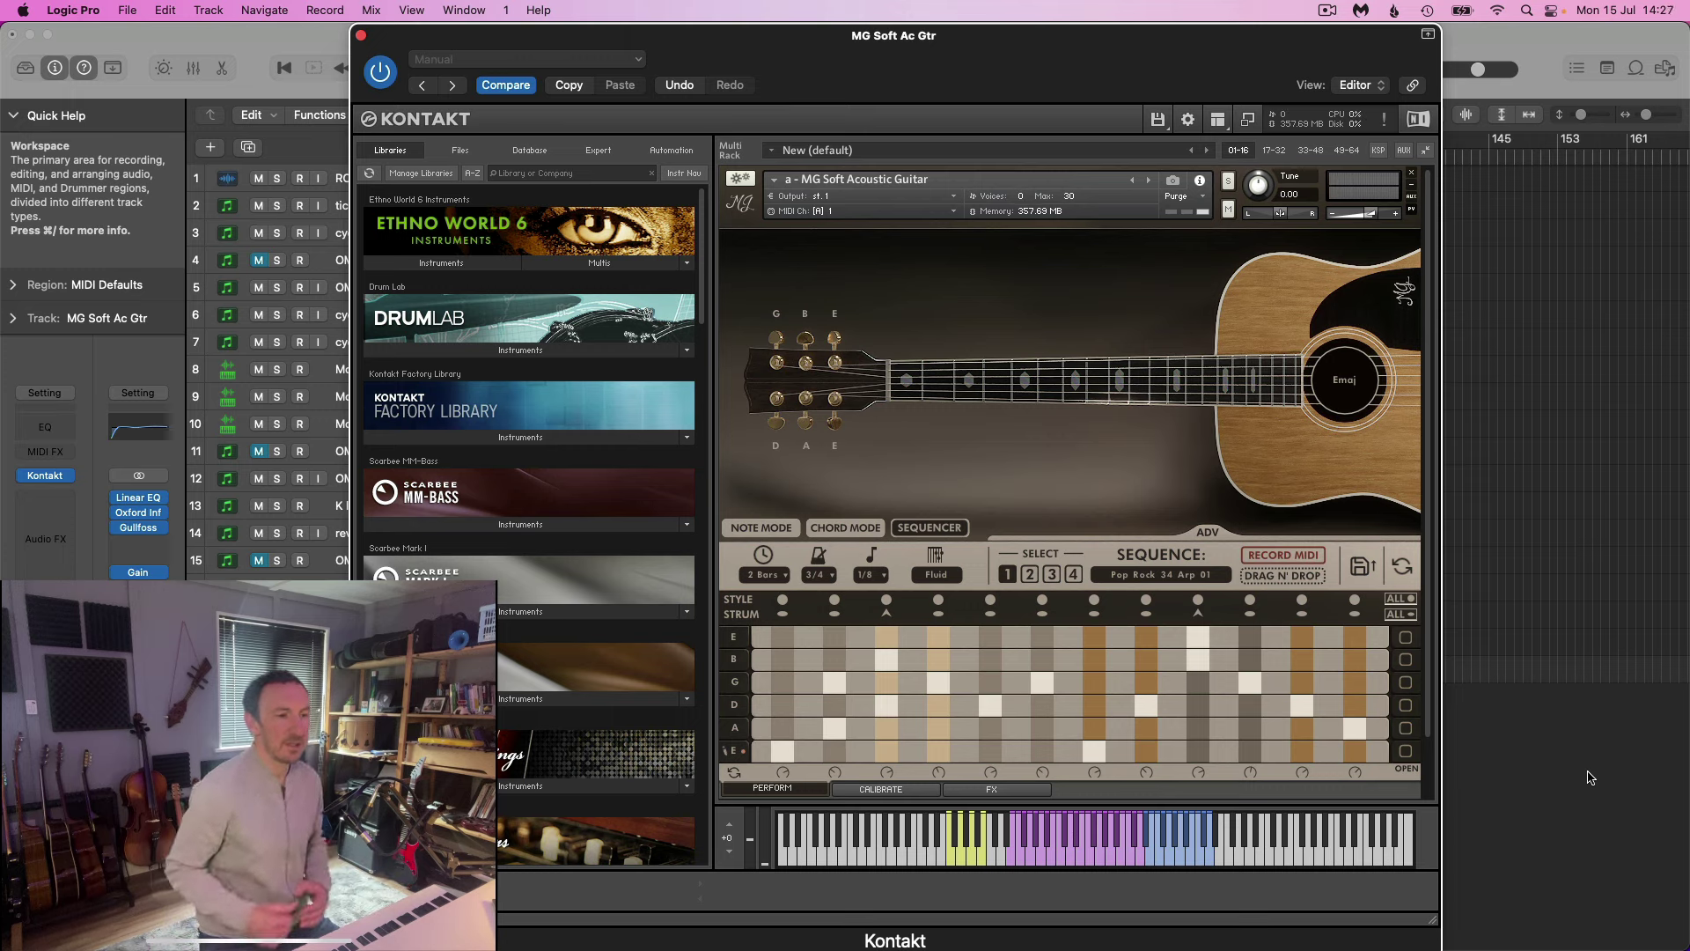
Set the sequence's time signature to 4/4 and its note value to 1/16.
{"action": "left_click", "coordinate": [819, 574]}
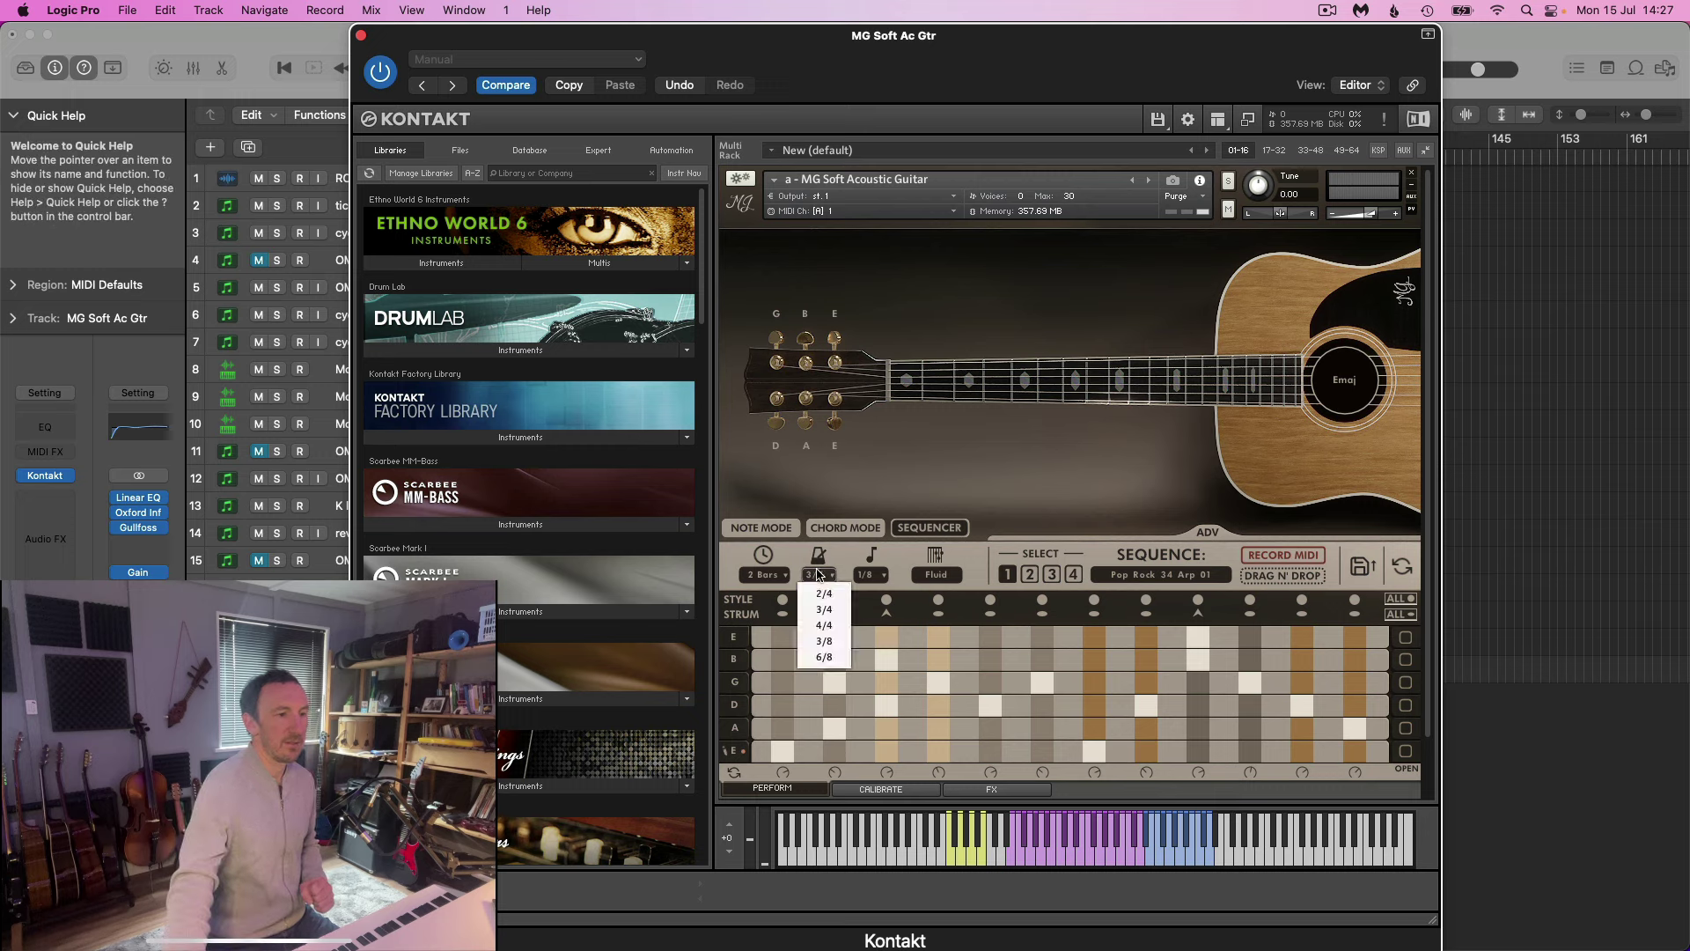
{"action": "left_click", "coordinate": [834, 626]}
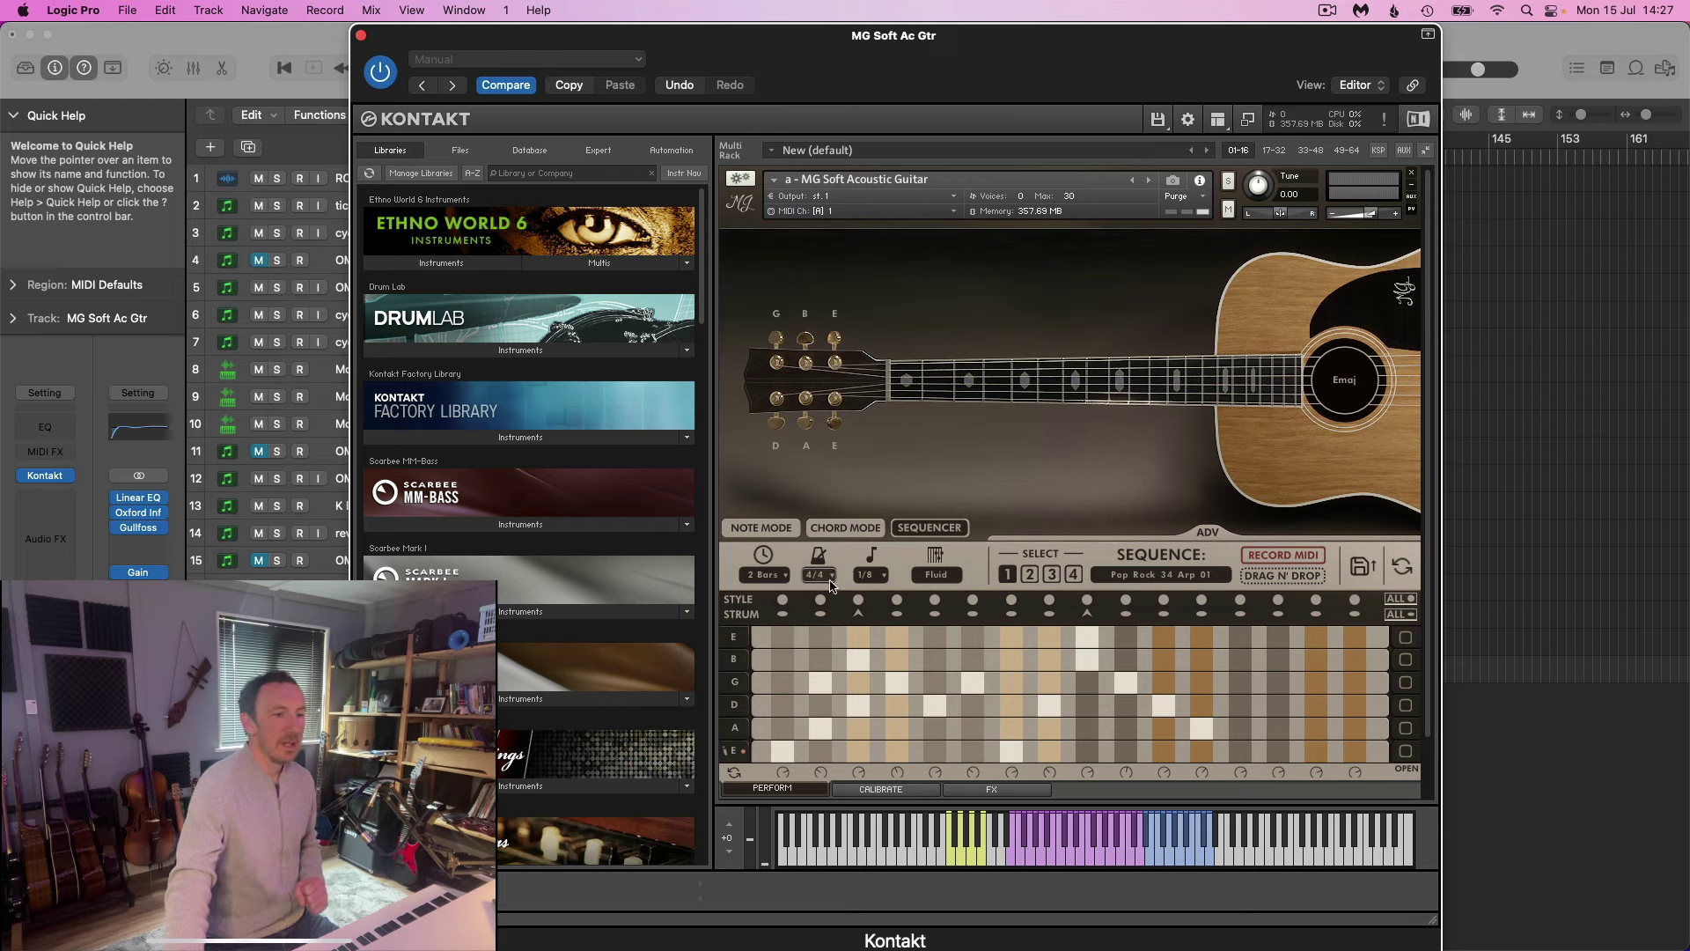
{"action": "left_click", "coordinate": [876, 577]}
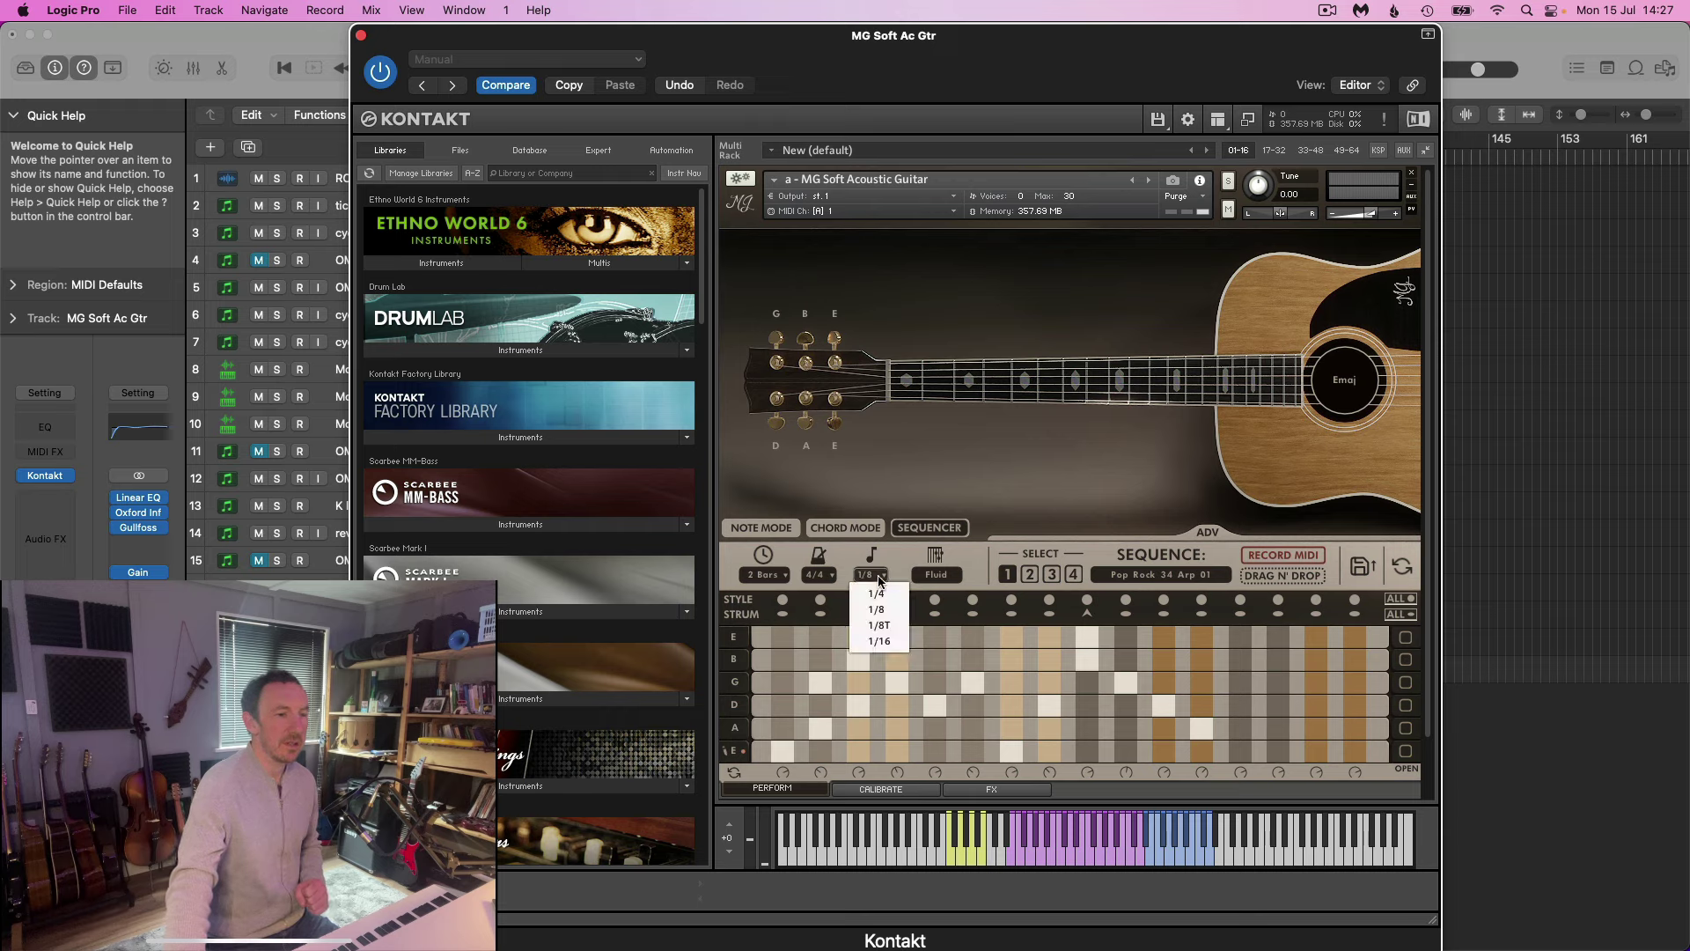
{"action": "left_click", "coordinate": [889, 639]}
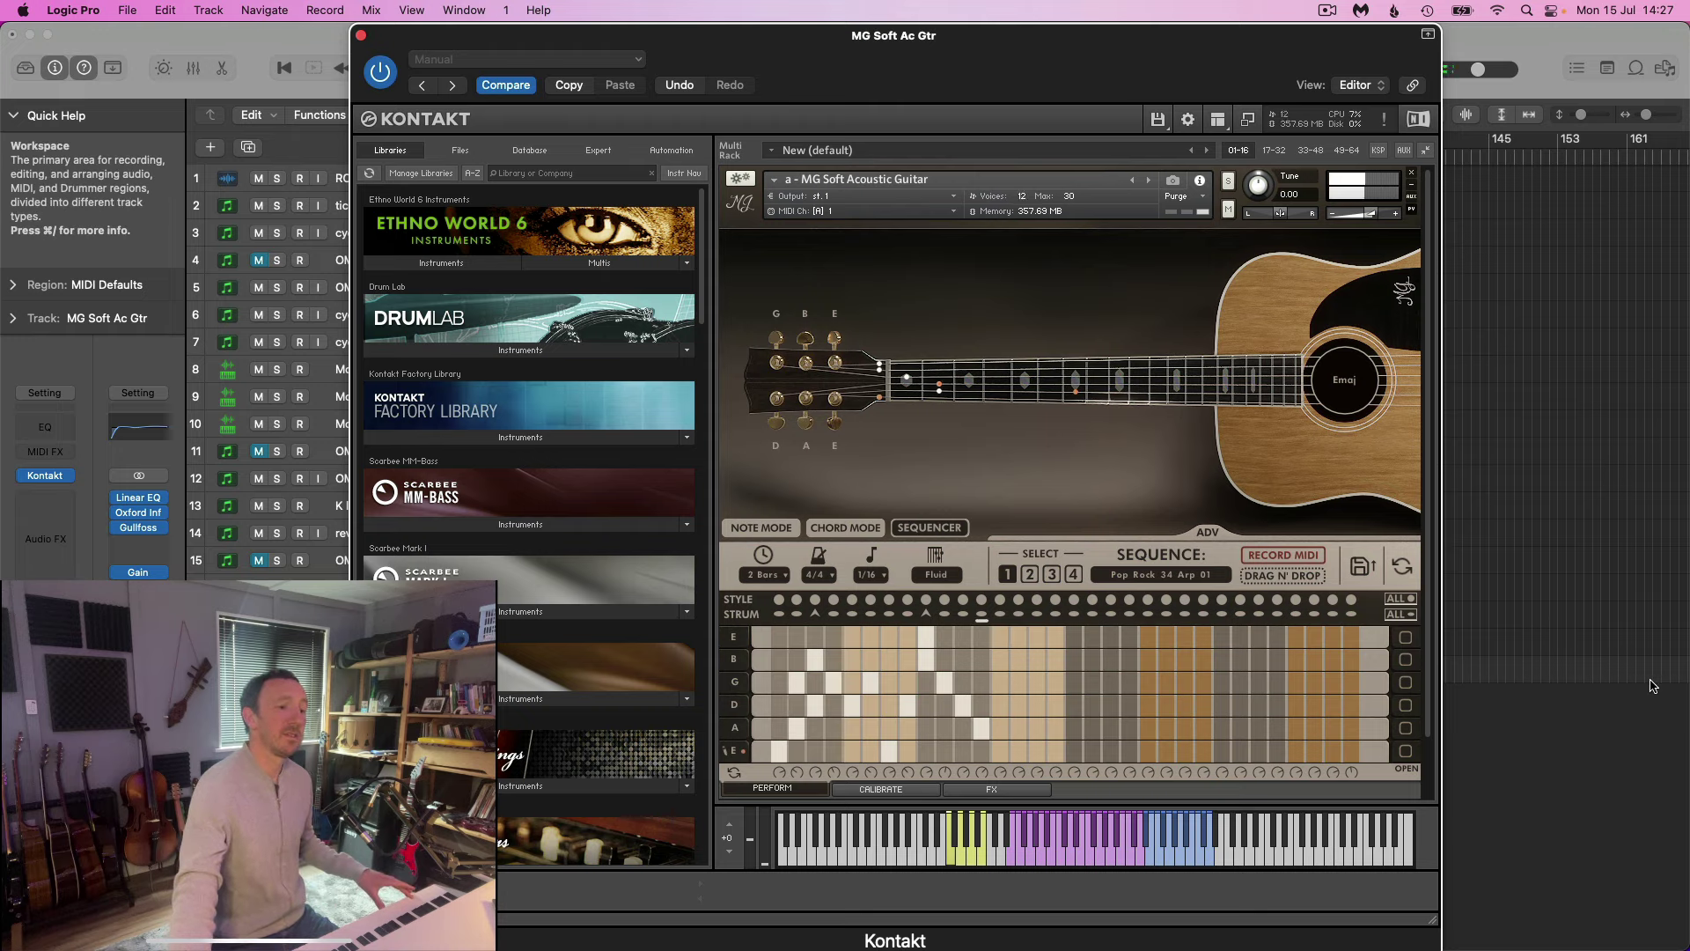
Add several notes on the B, G and D strings in the second bar of the pattern grid.
{"action": "left_click", "coordinate": [1129, 683]}
{"action": "left_click", "coordinate": [1147, 658]}
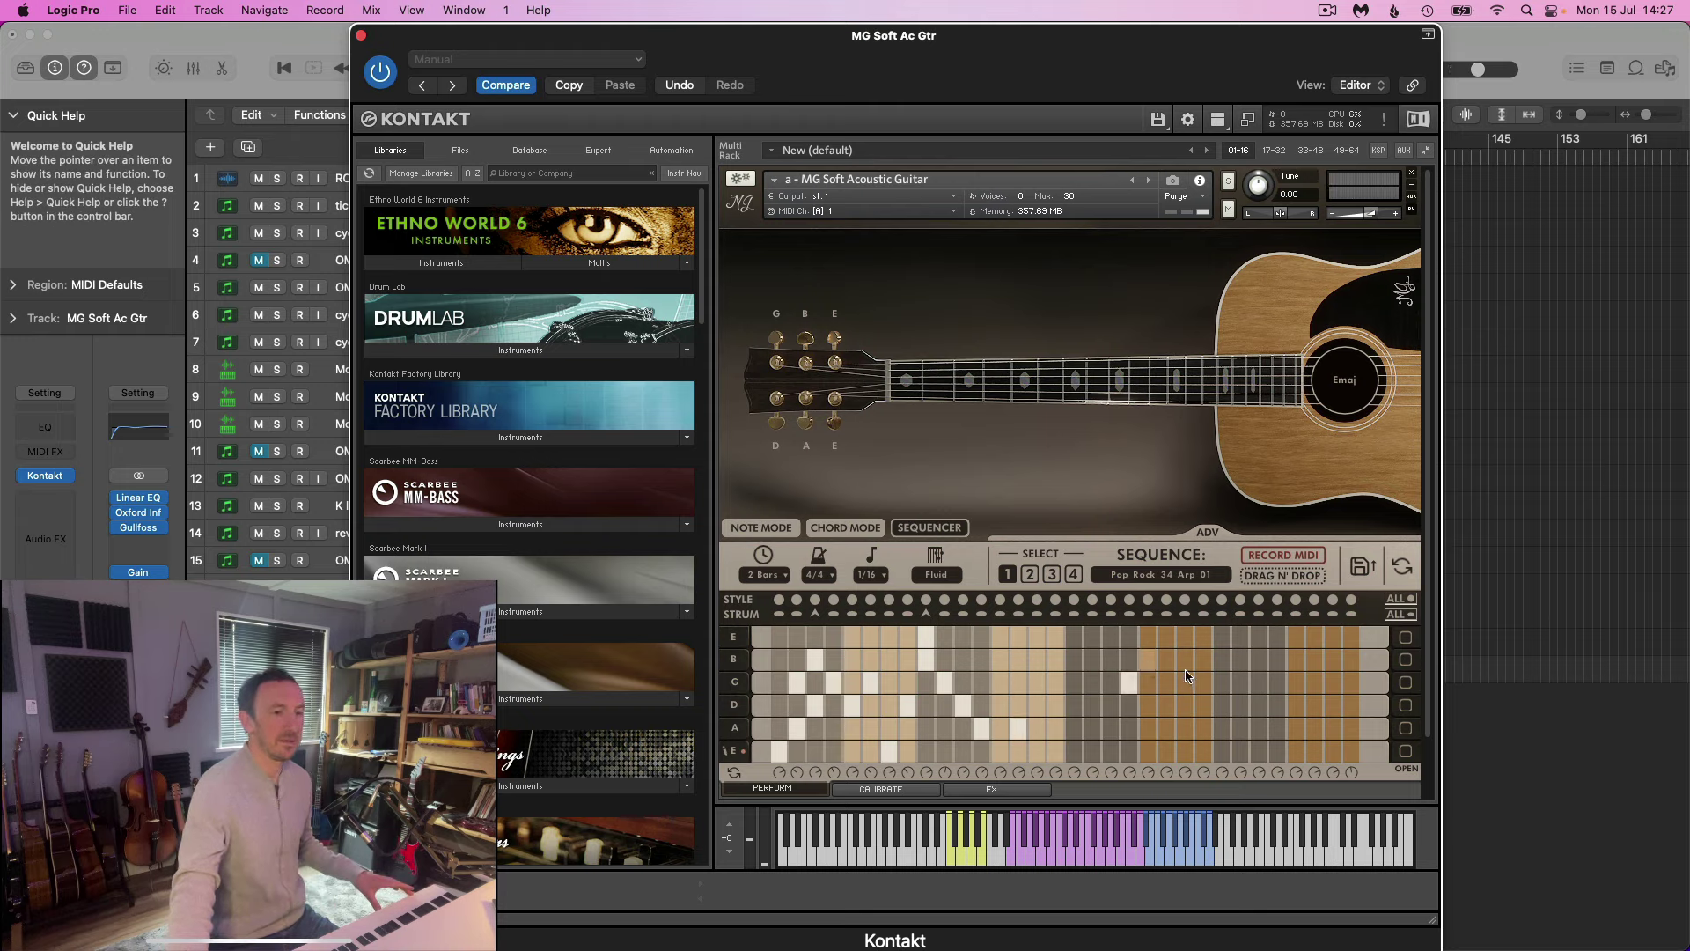
{"action": "left_click", "coordinate": [1240, 682]}
{"action": "left_click", "coordinate": [1240, 704]}
{"action": "left_click", "coordinate": [1074, 704]}
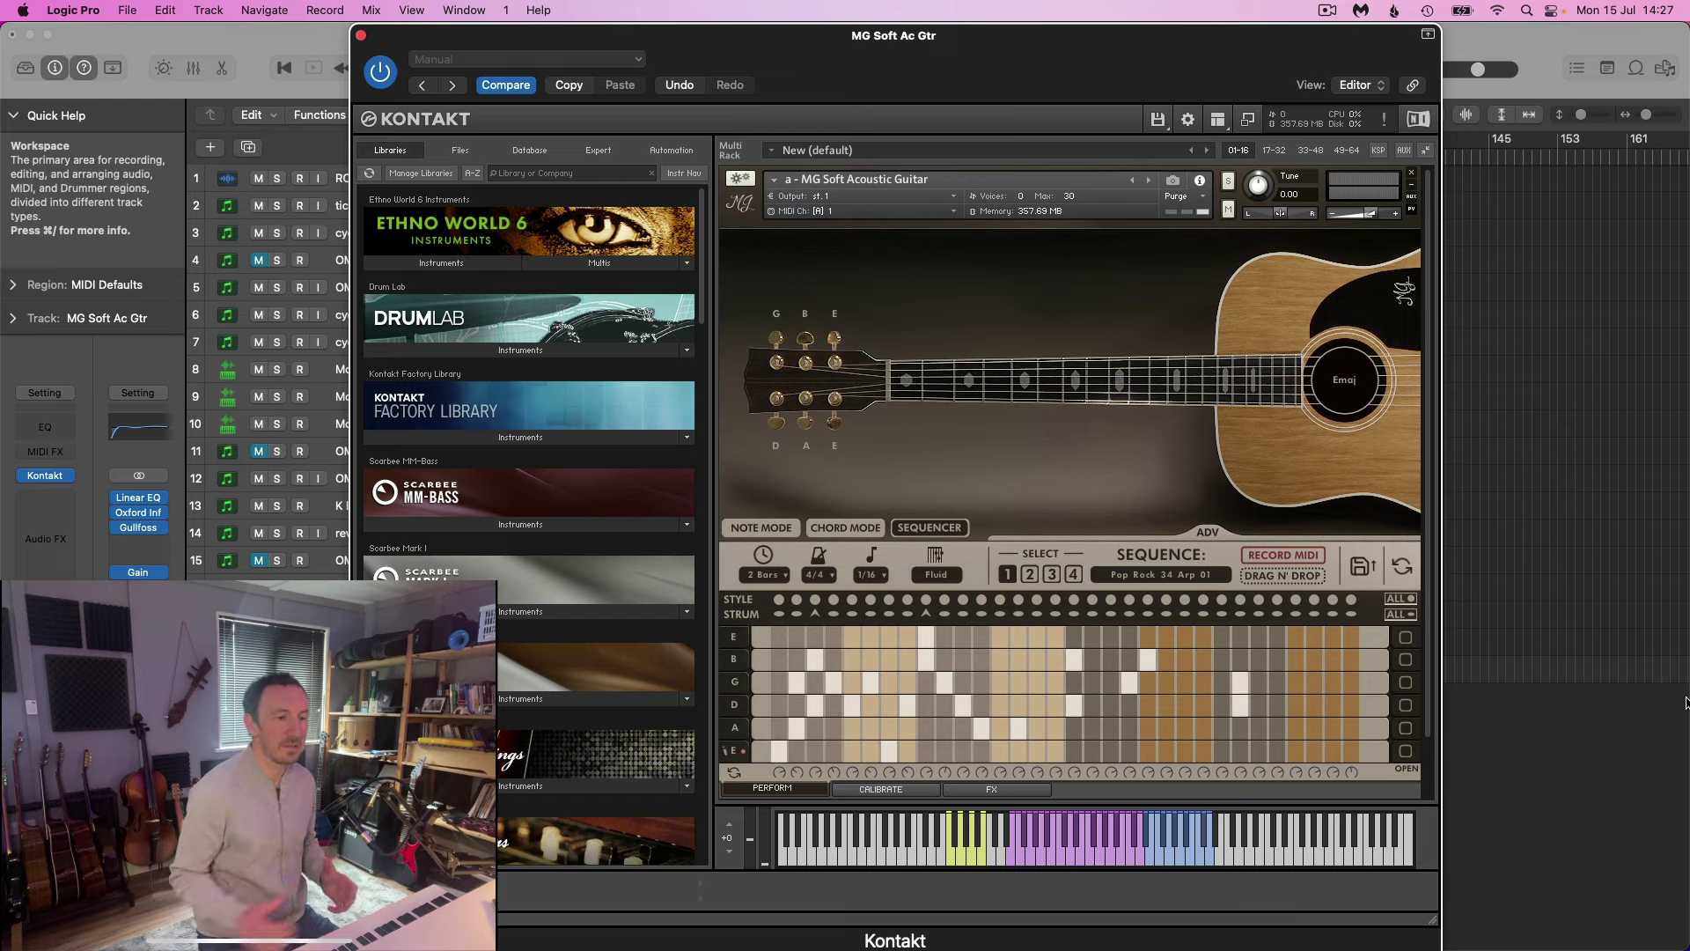
Load the Neo Classical 44 Arp 01 pattern from the sequence browser's Neo Classical category.
{"action": "left_click", "coordinate": [1363, 566]}
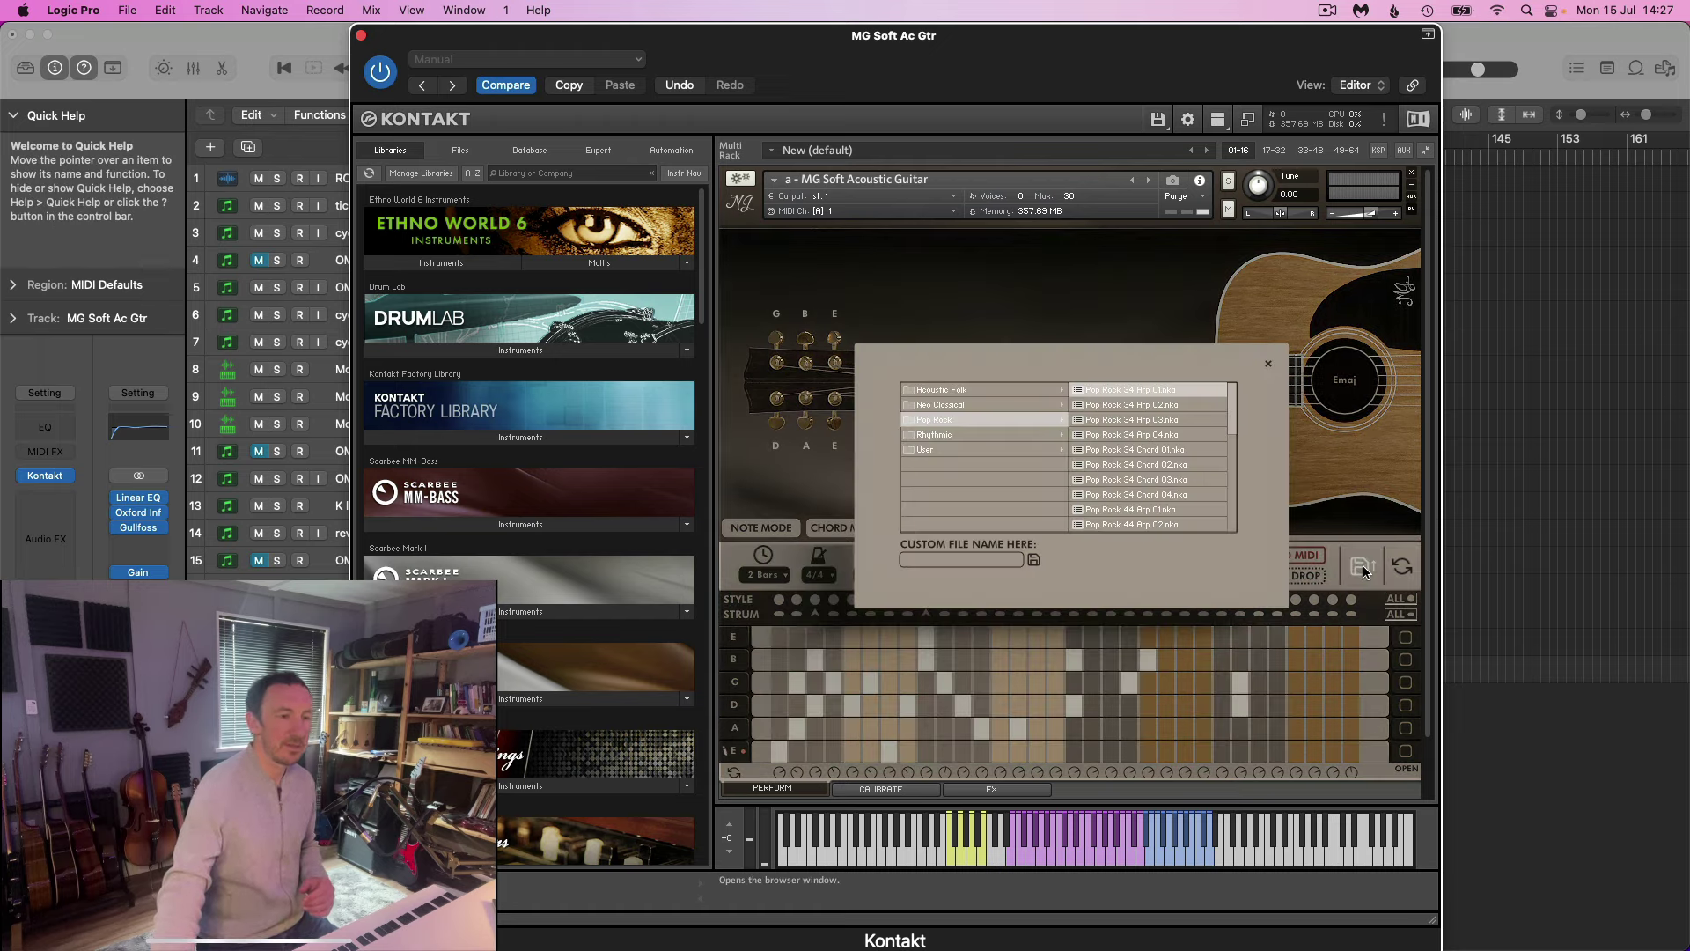
{"action": "left_click", "coordinate": [958, 405]}
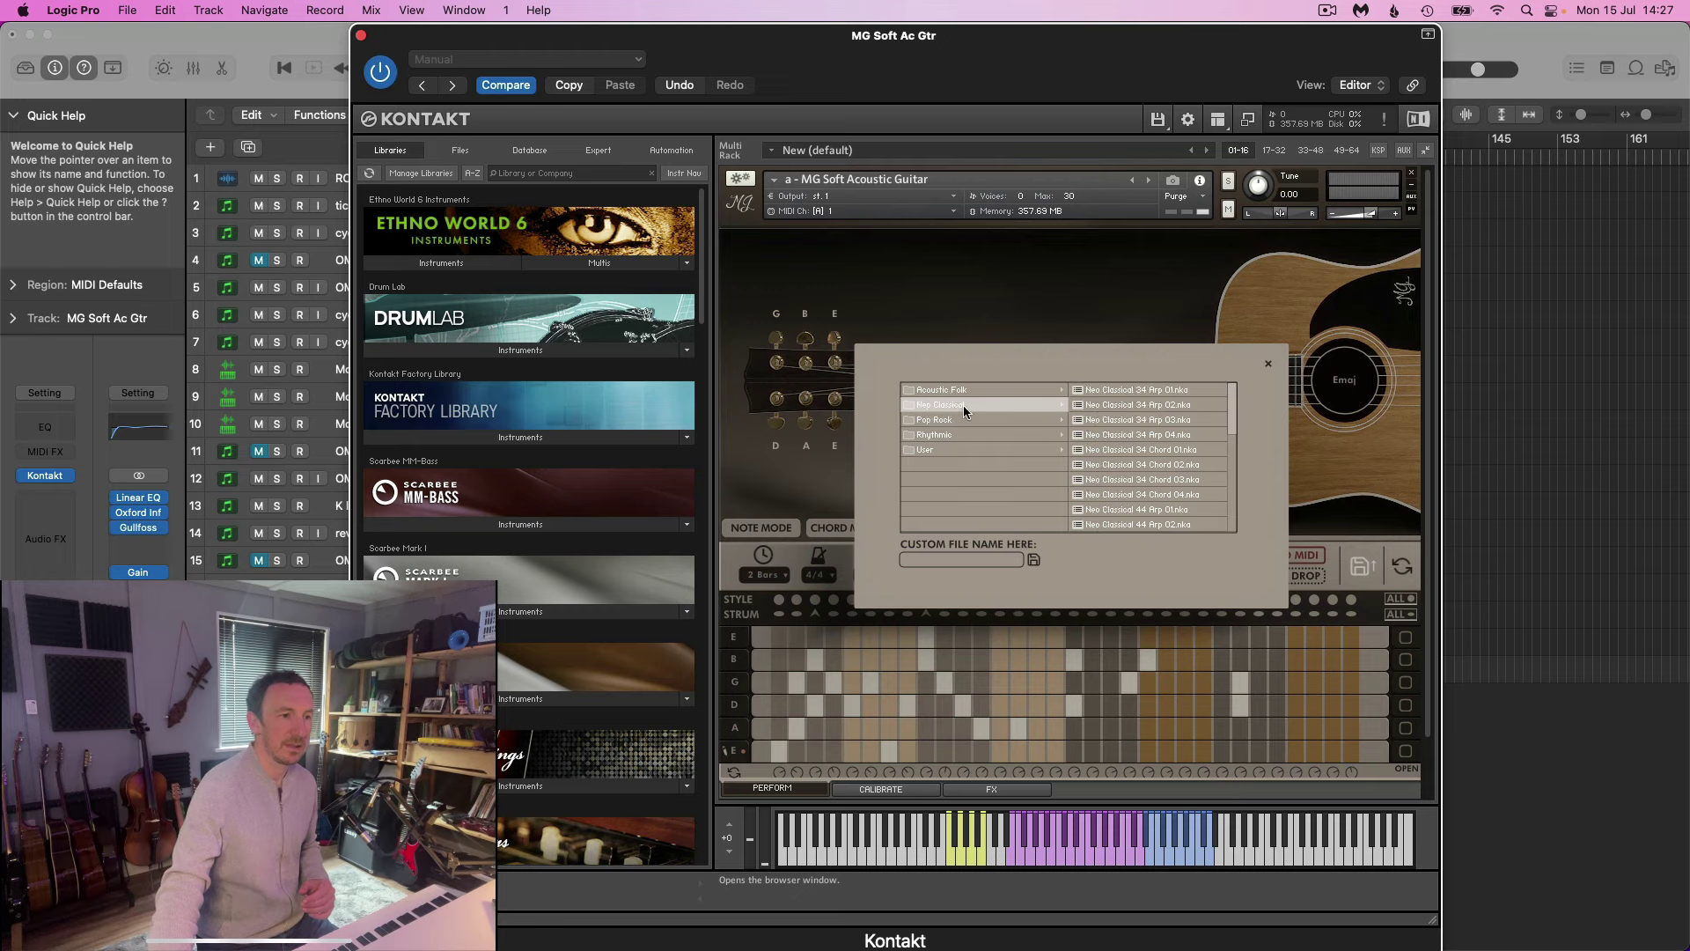
{"action": "left_click", "coordinate": [1139, 510]}
{"action": "double_click", "coordinate": [1138, 510]}
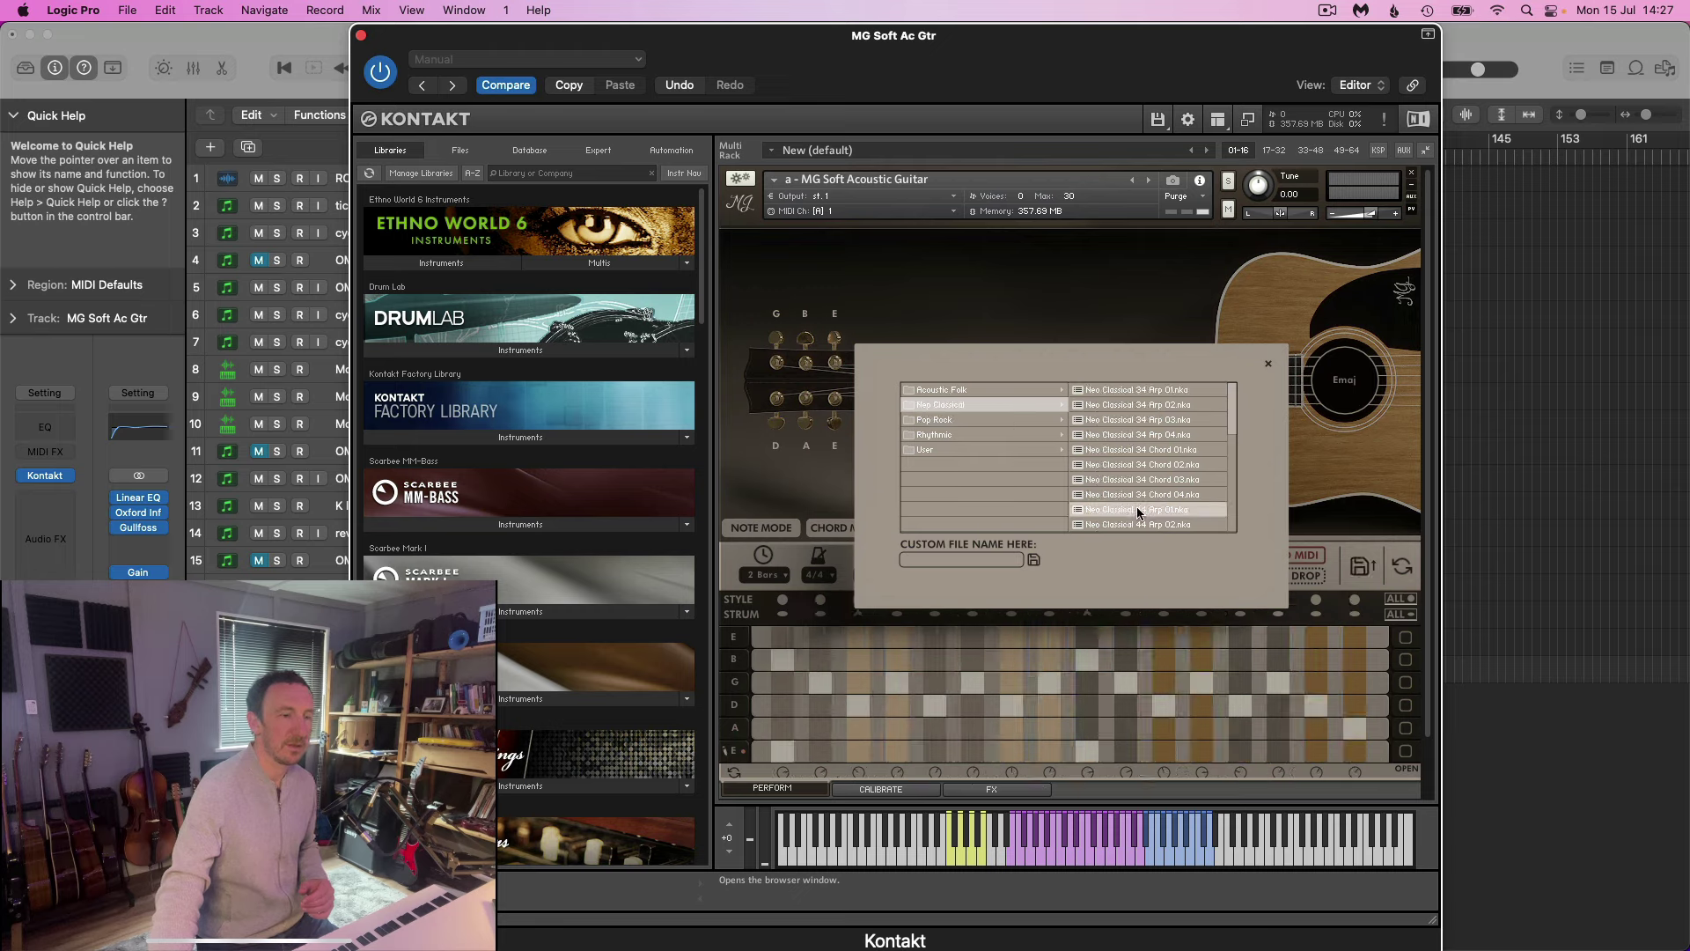
{"action": "left_click", "coordinate": [1269, 363]}
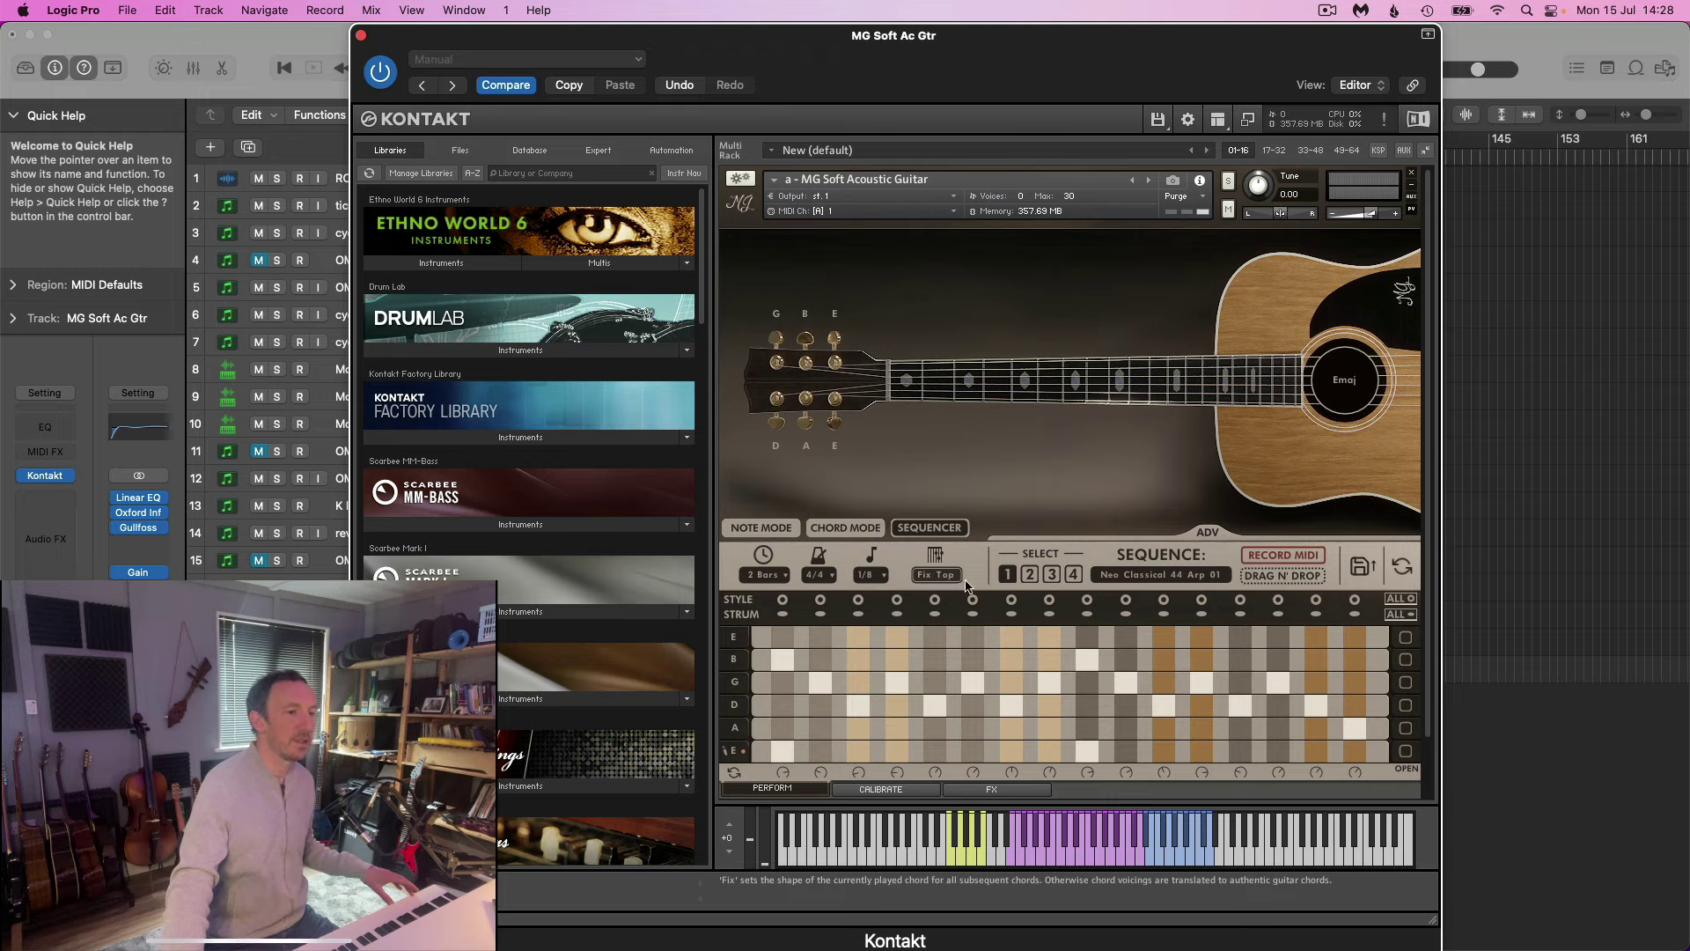
Set the sequencer's chord voicing mode to Fix.
{"action": "left_click", "coordinate": [954, 581]}
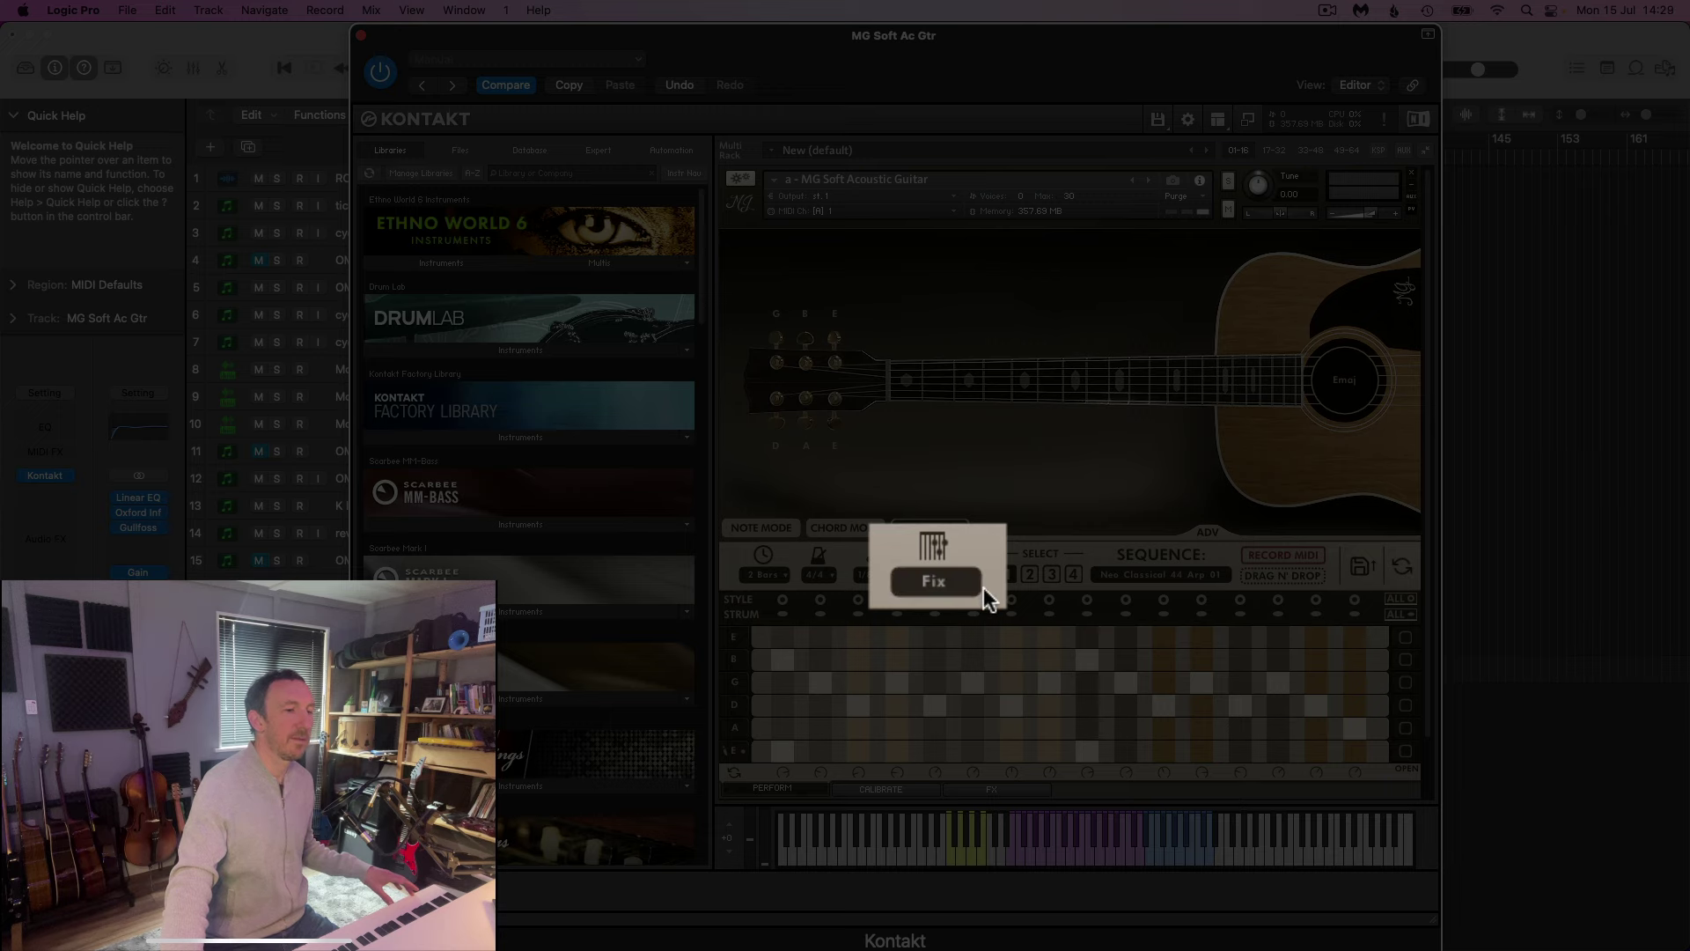
{"action": "left_click", "coordinate": [1000, 579]}
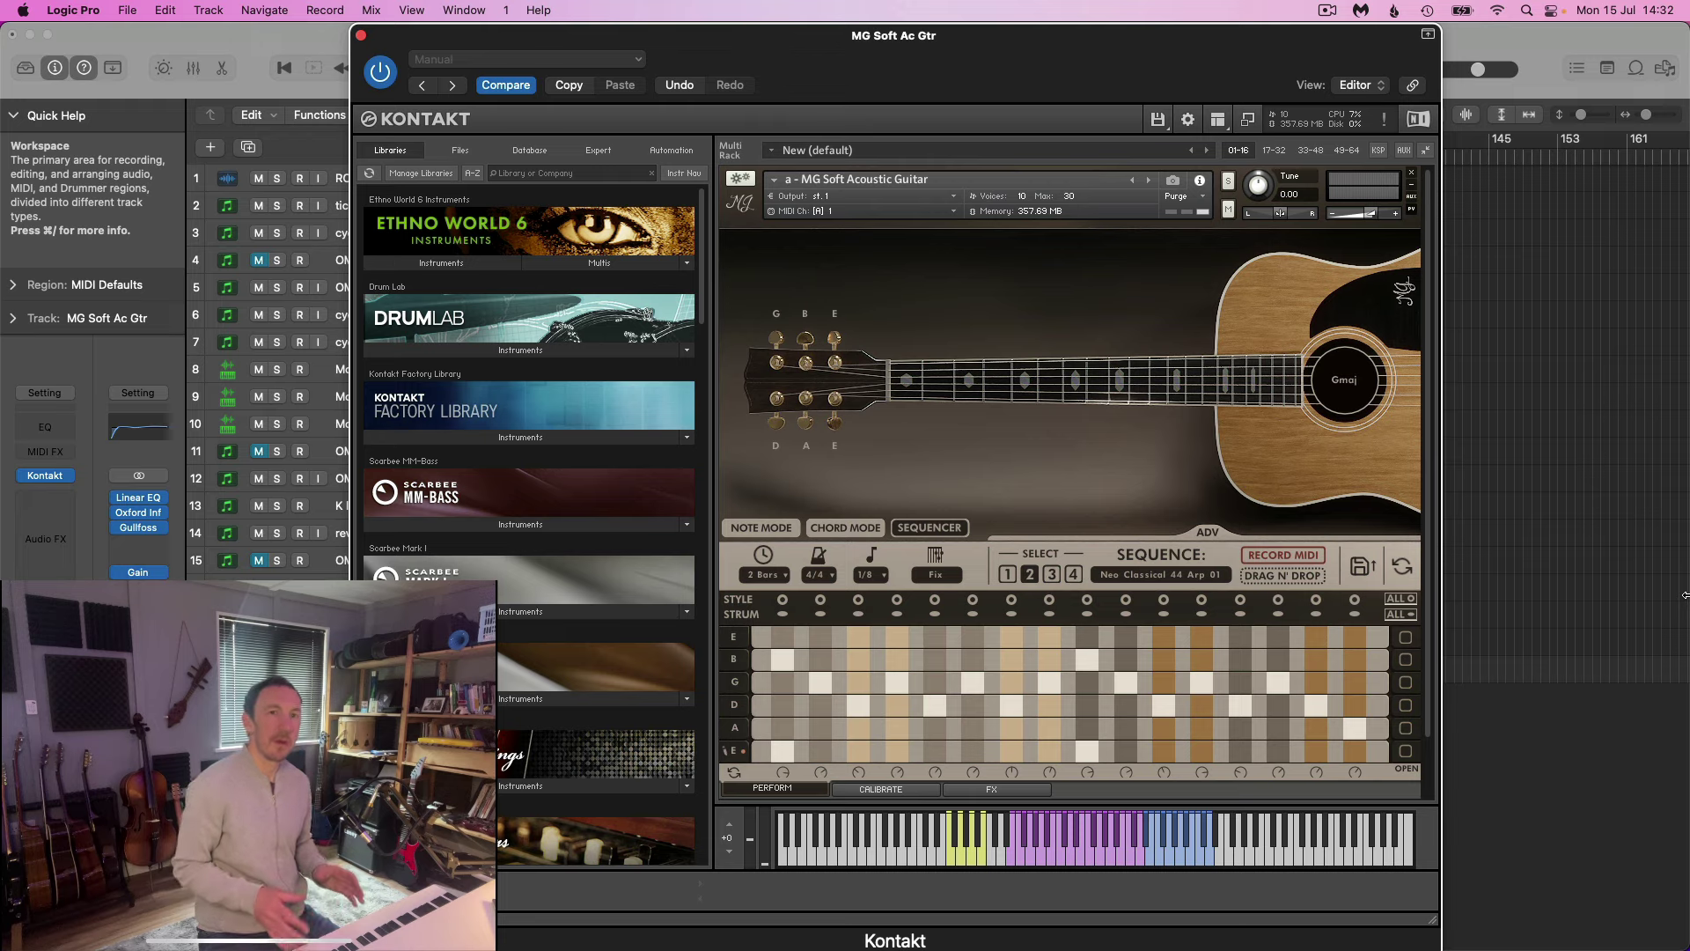
Try different playing styles for individual steps, including the third and fourth steps.
{"action": "left_click", "coordinate": [1411, 601]}
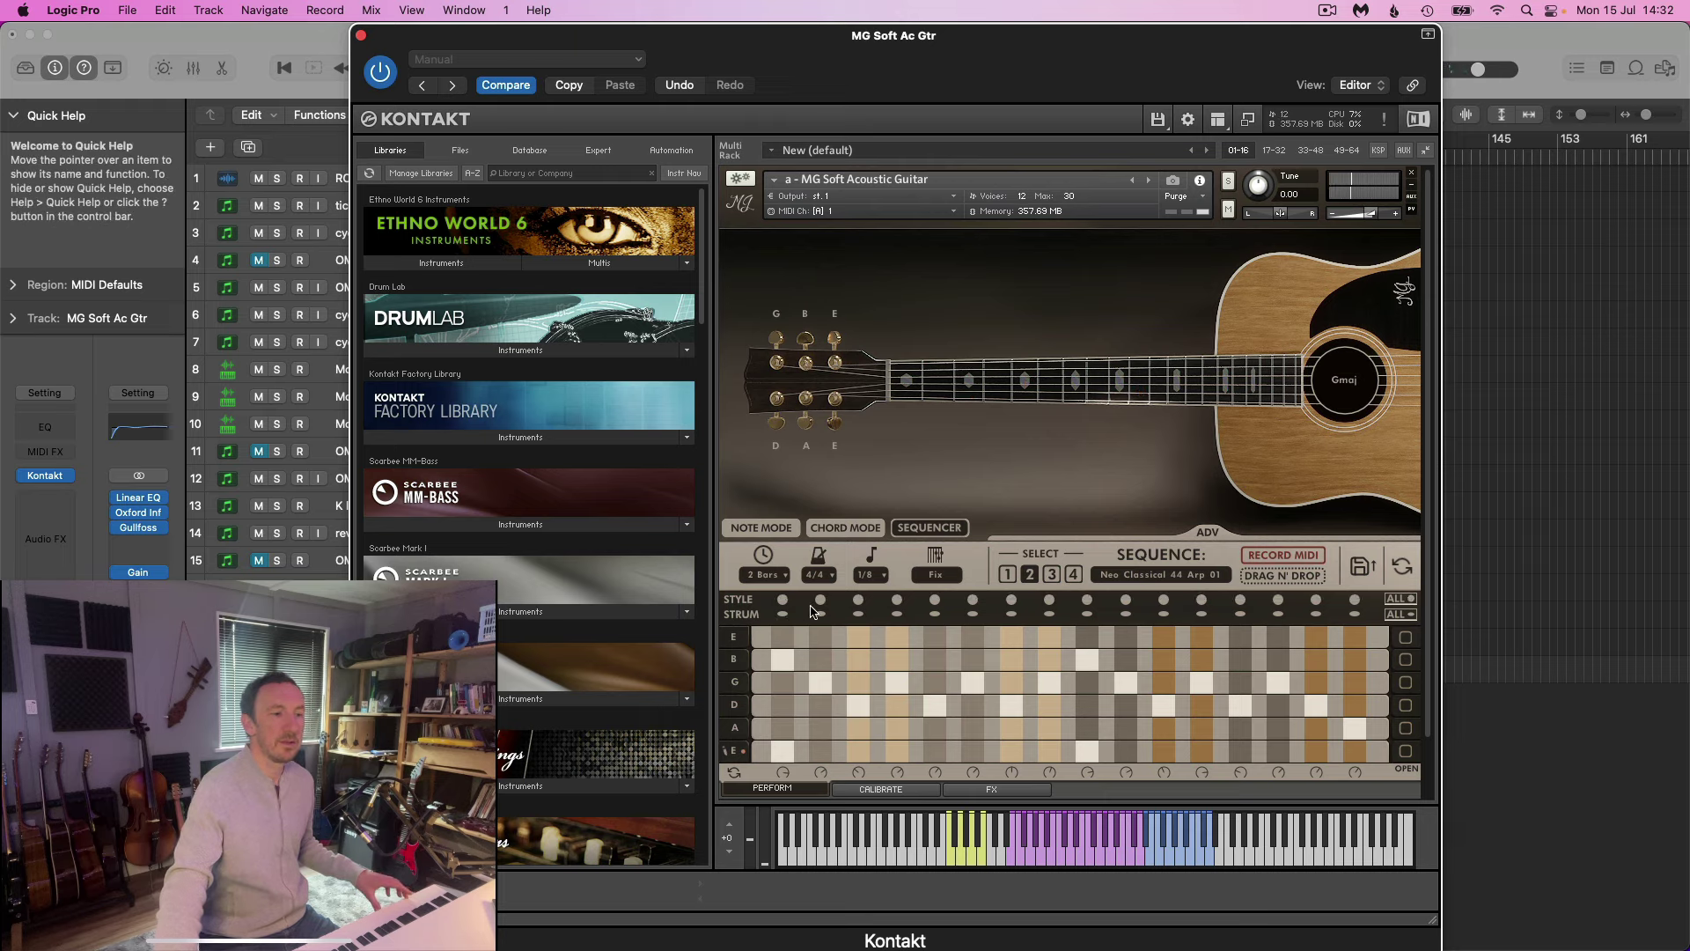
{"action": "left_click", "coordinate": [858, 601]}
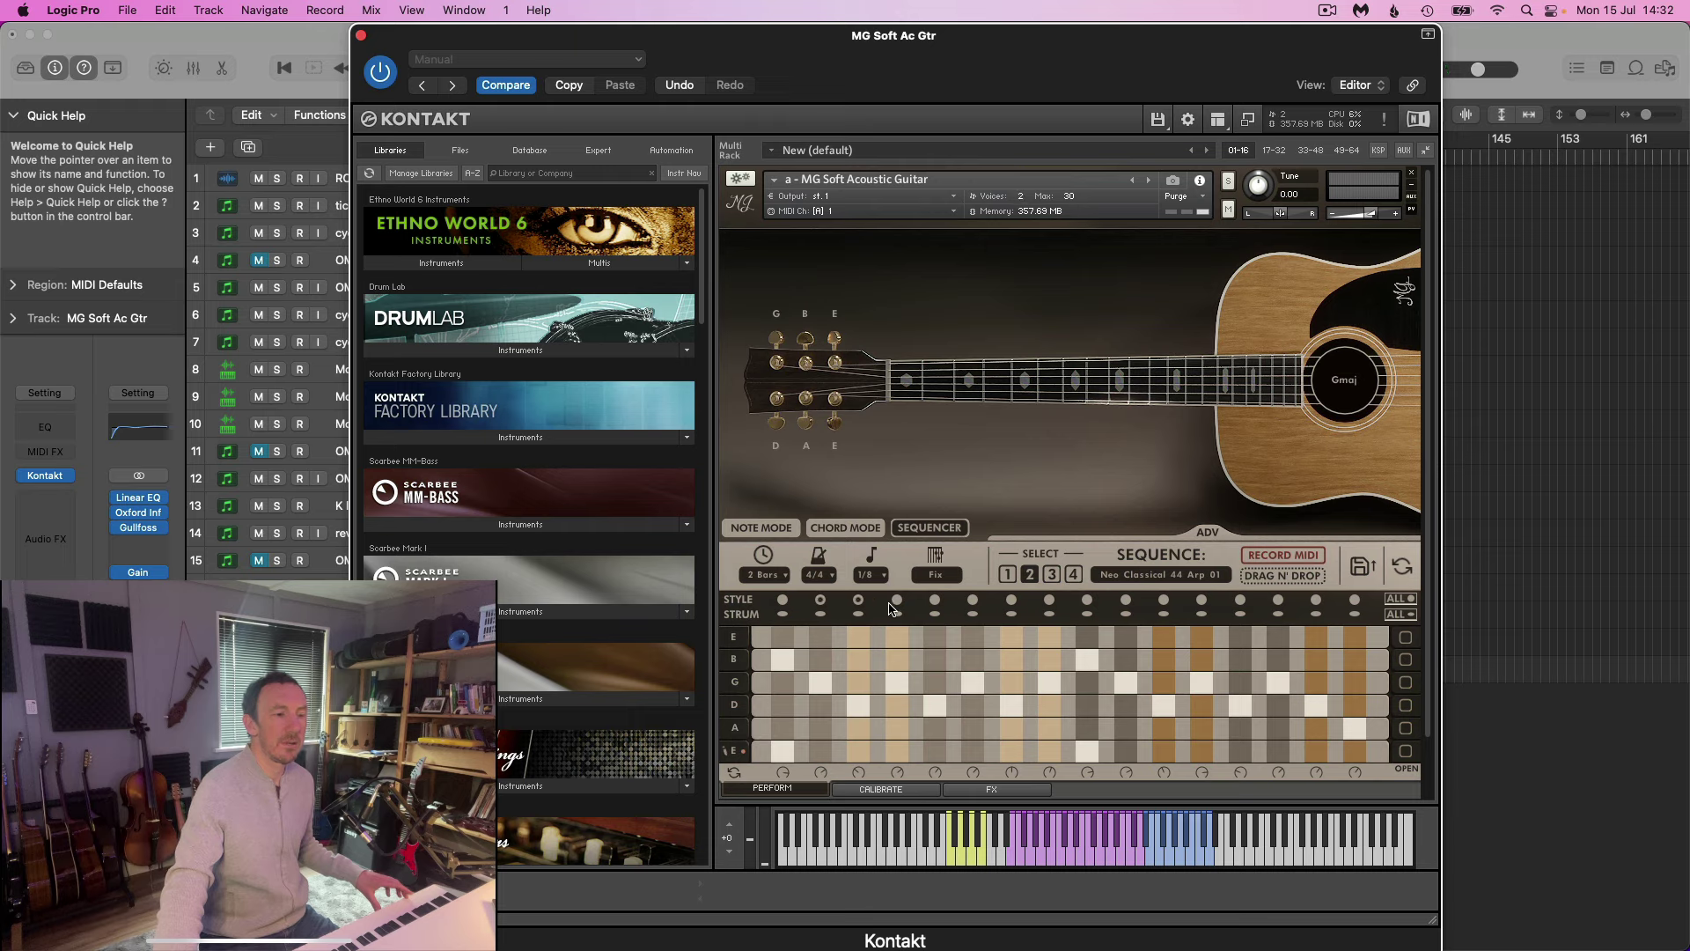
{"action": "left_click", "coordinate": [898, 601]}
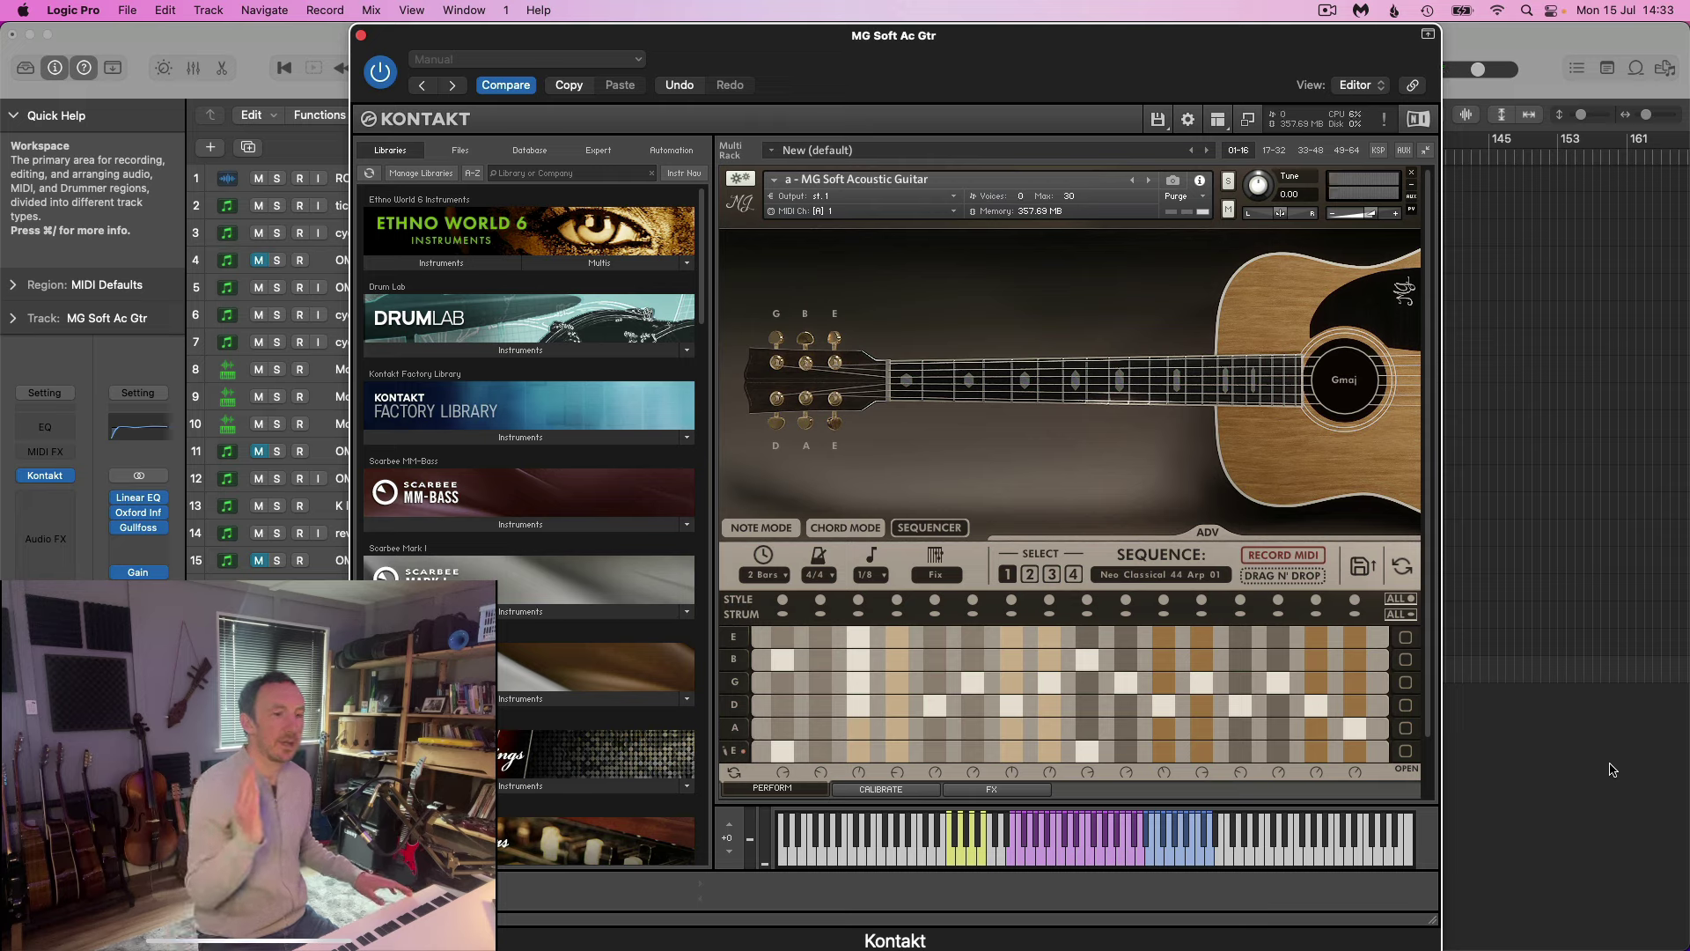
Assign a strum direction to the third step's chord and open the advanced sequencer settings.
{"action": "left_click", "coordinate": [859, 615]}
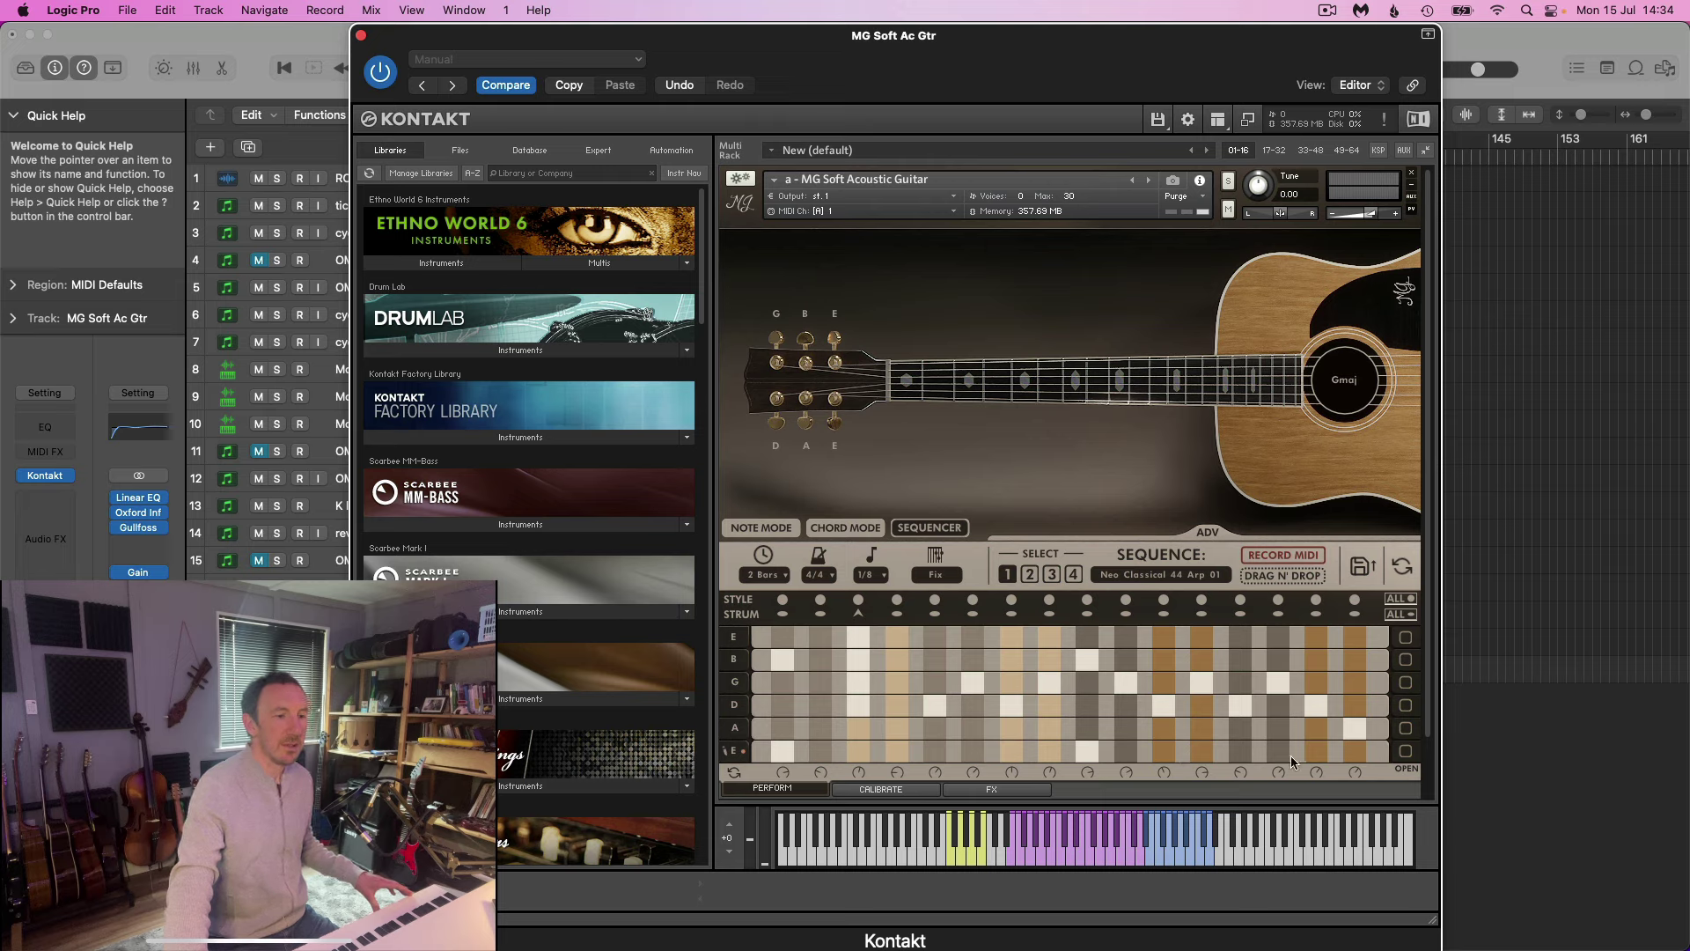
{"action": "left_click", "coordinate": [1209, 531]}
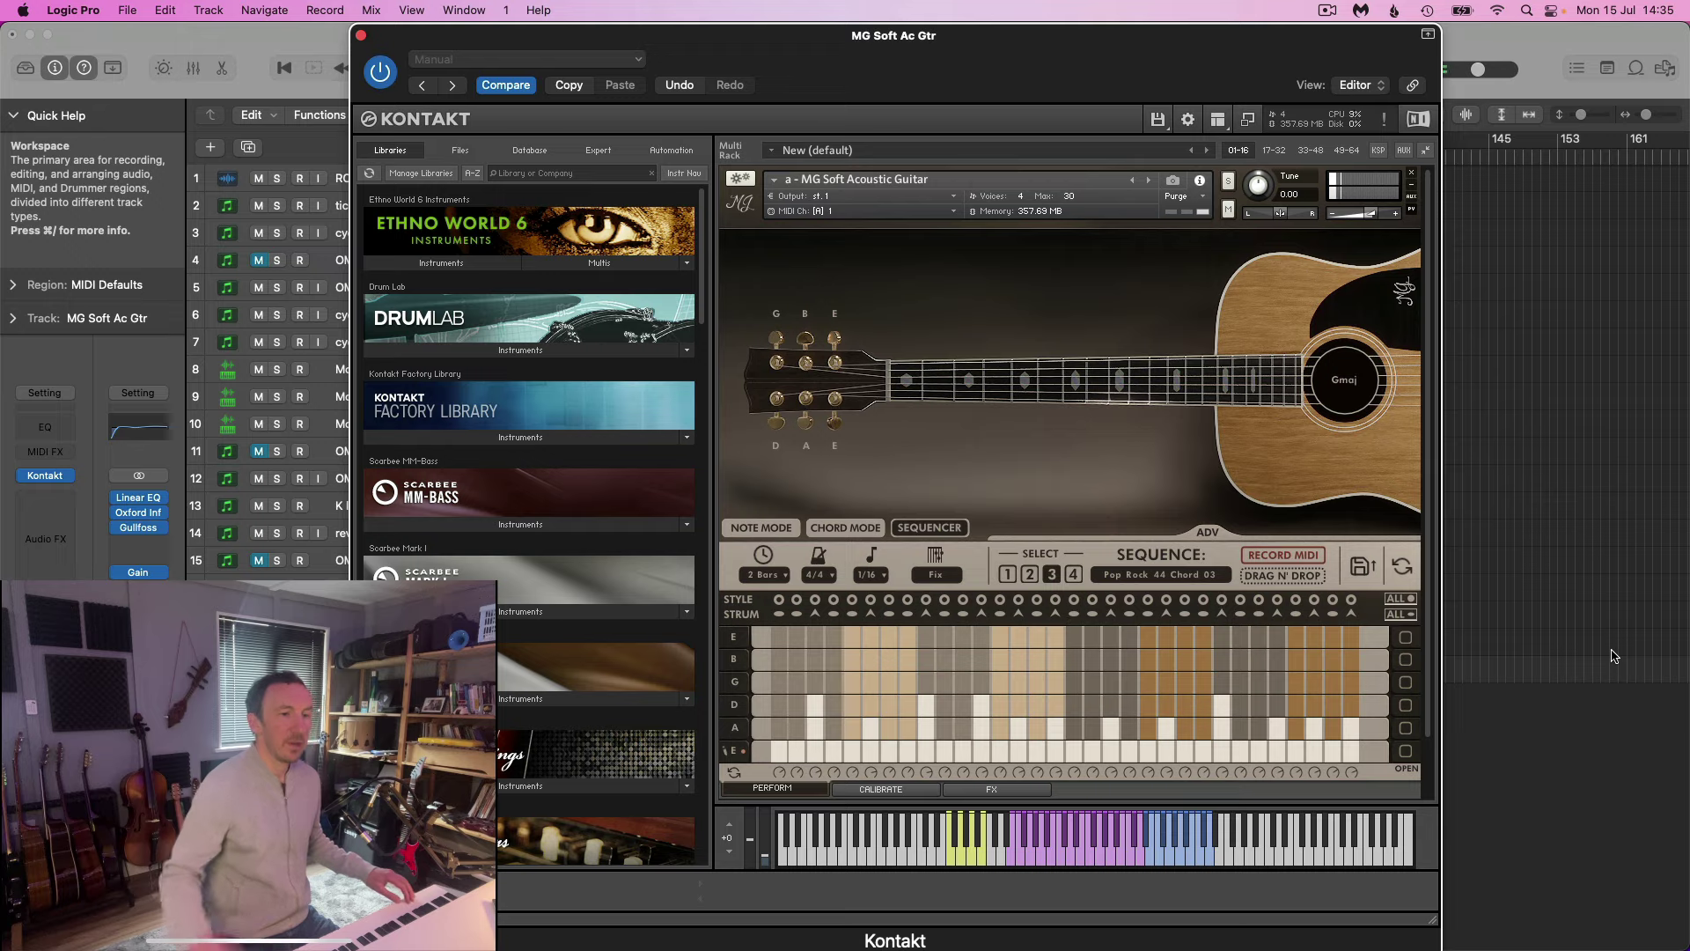
Move the plug-in window down slightly and set the note value of the Pop Rock 44 Chord 03 sequence to 1/8.
{"action": "left_click_drag", "start_coordinate": [958, 46], "coordinate": [914, 84]}
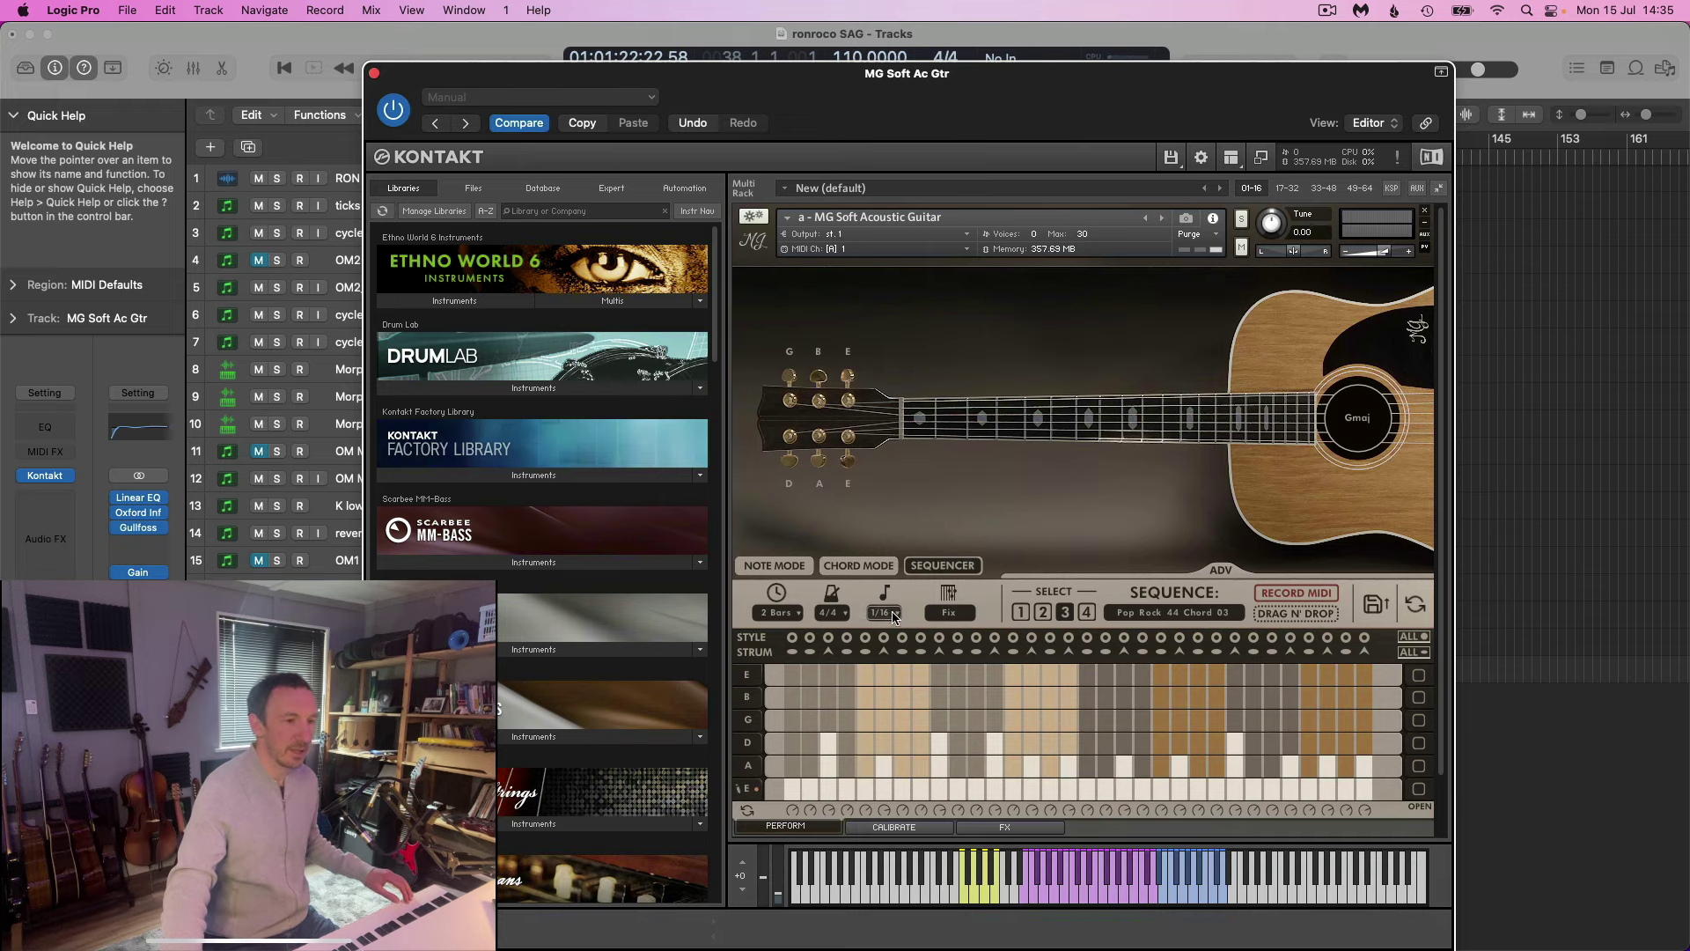
{"action": "left_click", "coordinate": [885, 611]}
{"action": "left_click", "coordinate": [890, 647]}
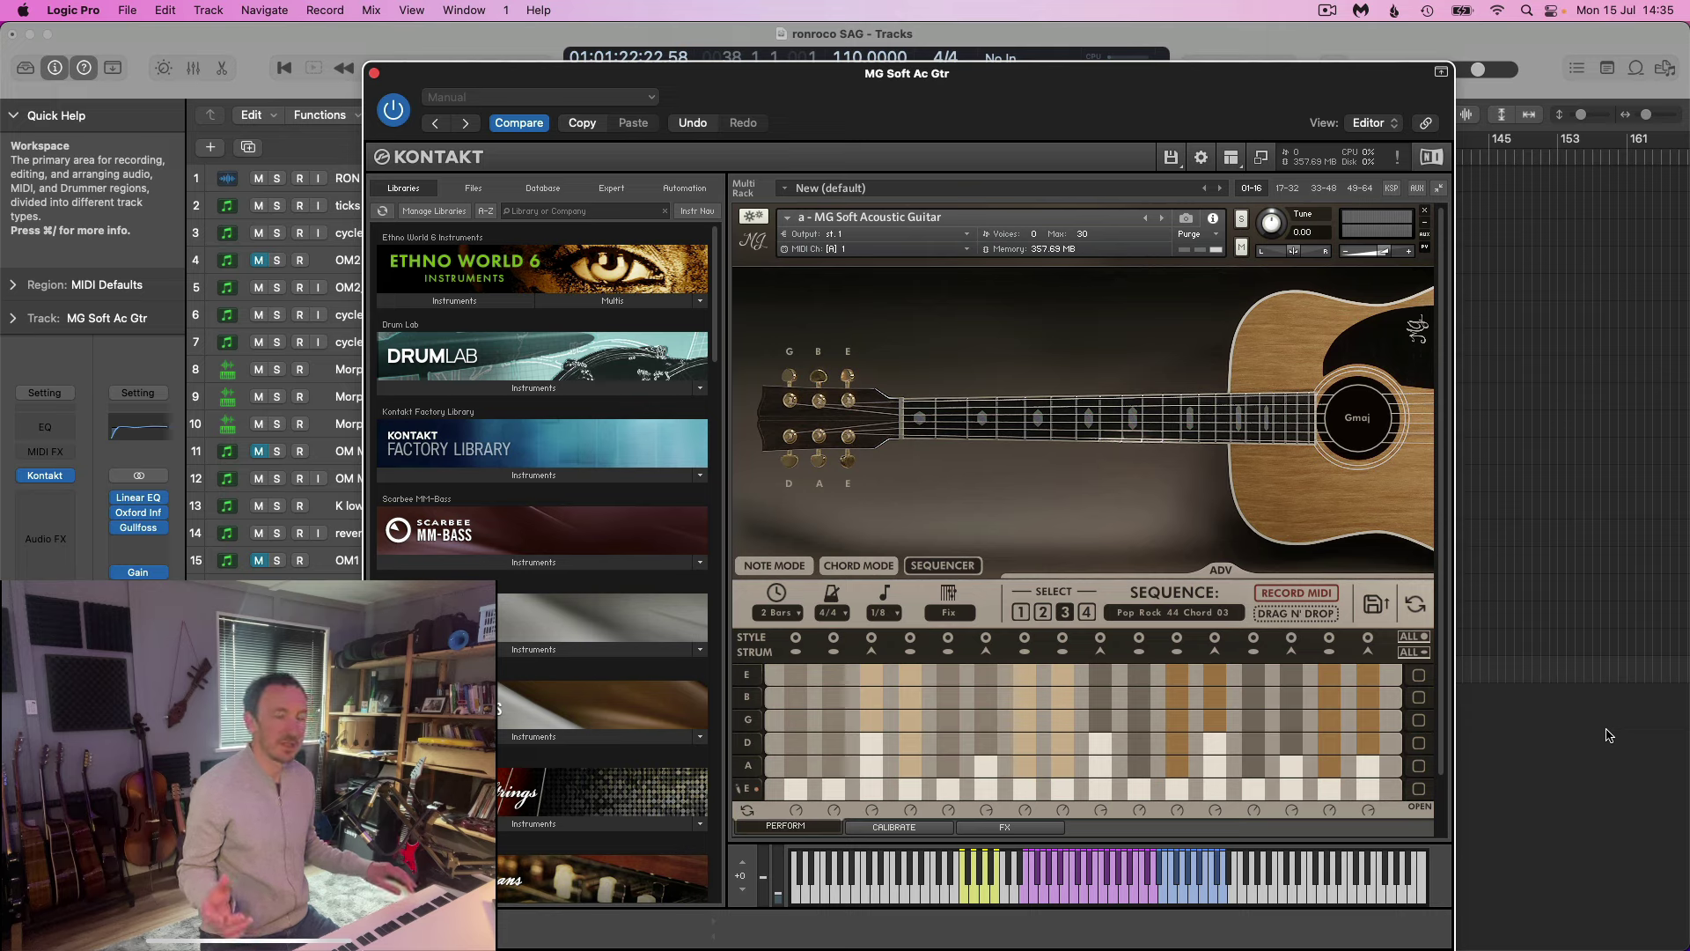
In the advanced settings, try Squeaks and Let Ring for the sequence release and settle on Blocks.
{"action": "left_click", "coordinate": [1222, 569]}
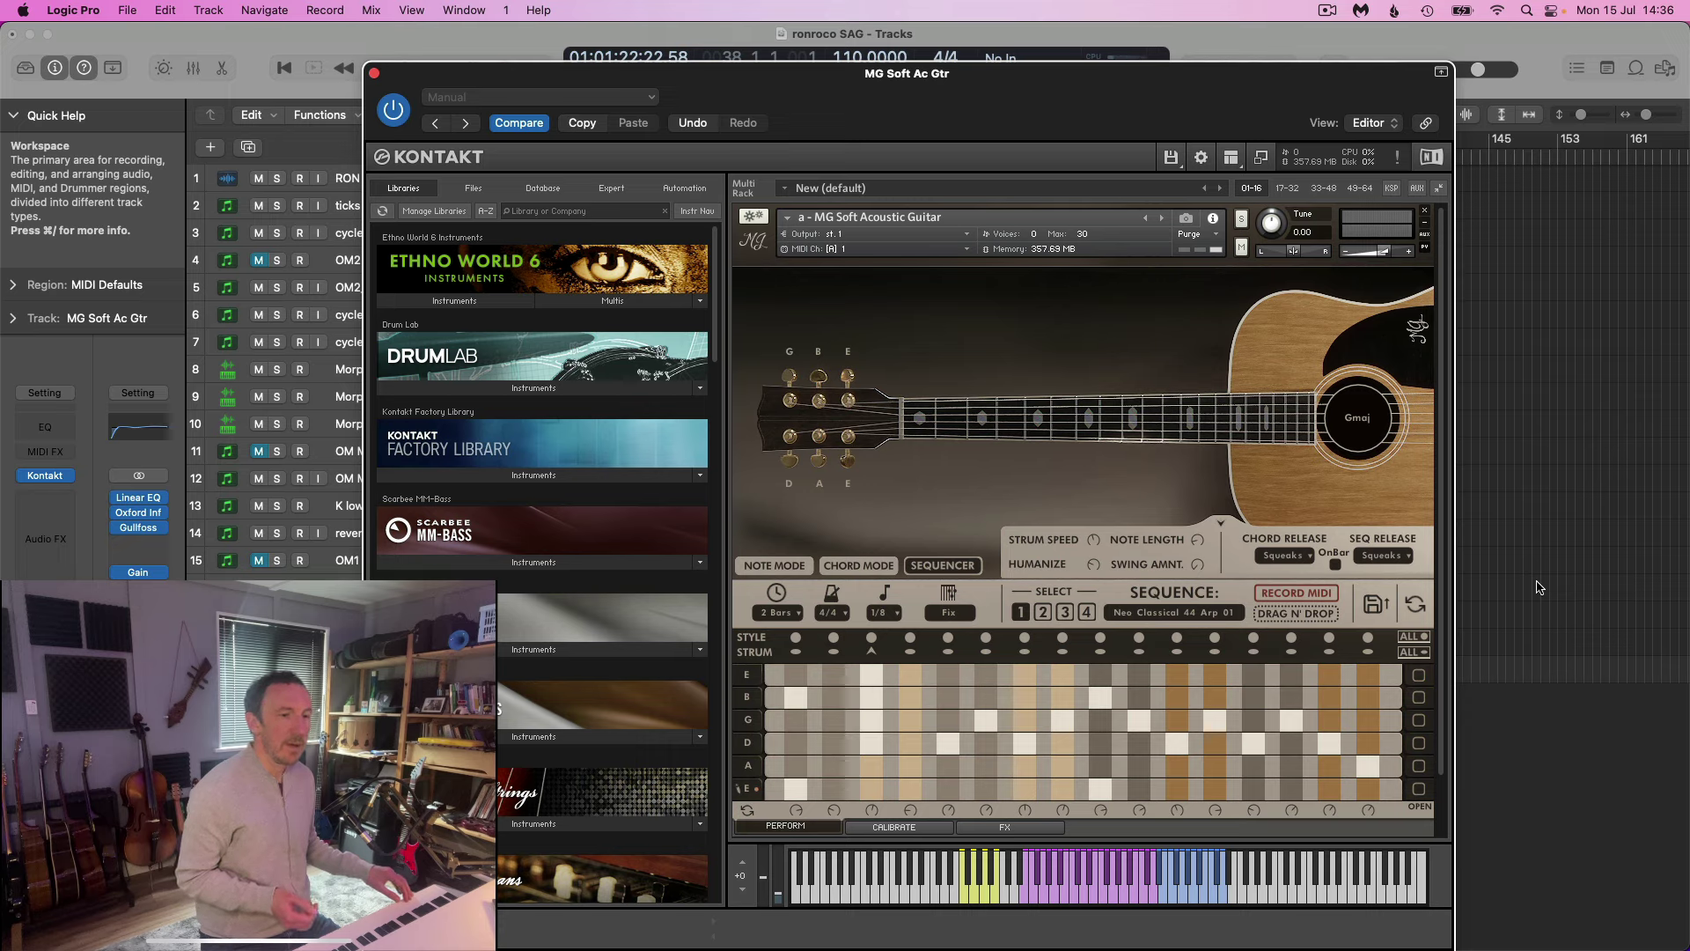
{"action": "left_click", "coordinate": [1392, 557]}
{"action": "left_click", "coordinate": [1389, 574]}
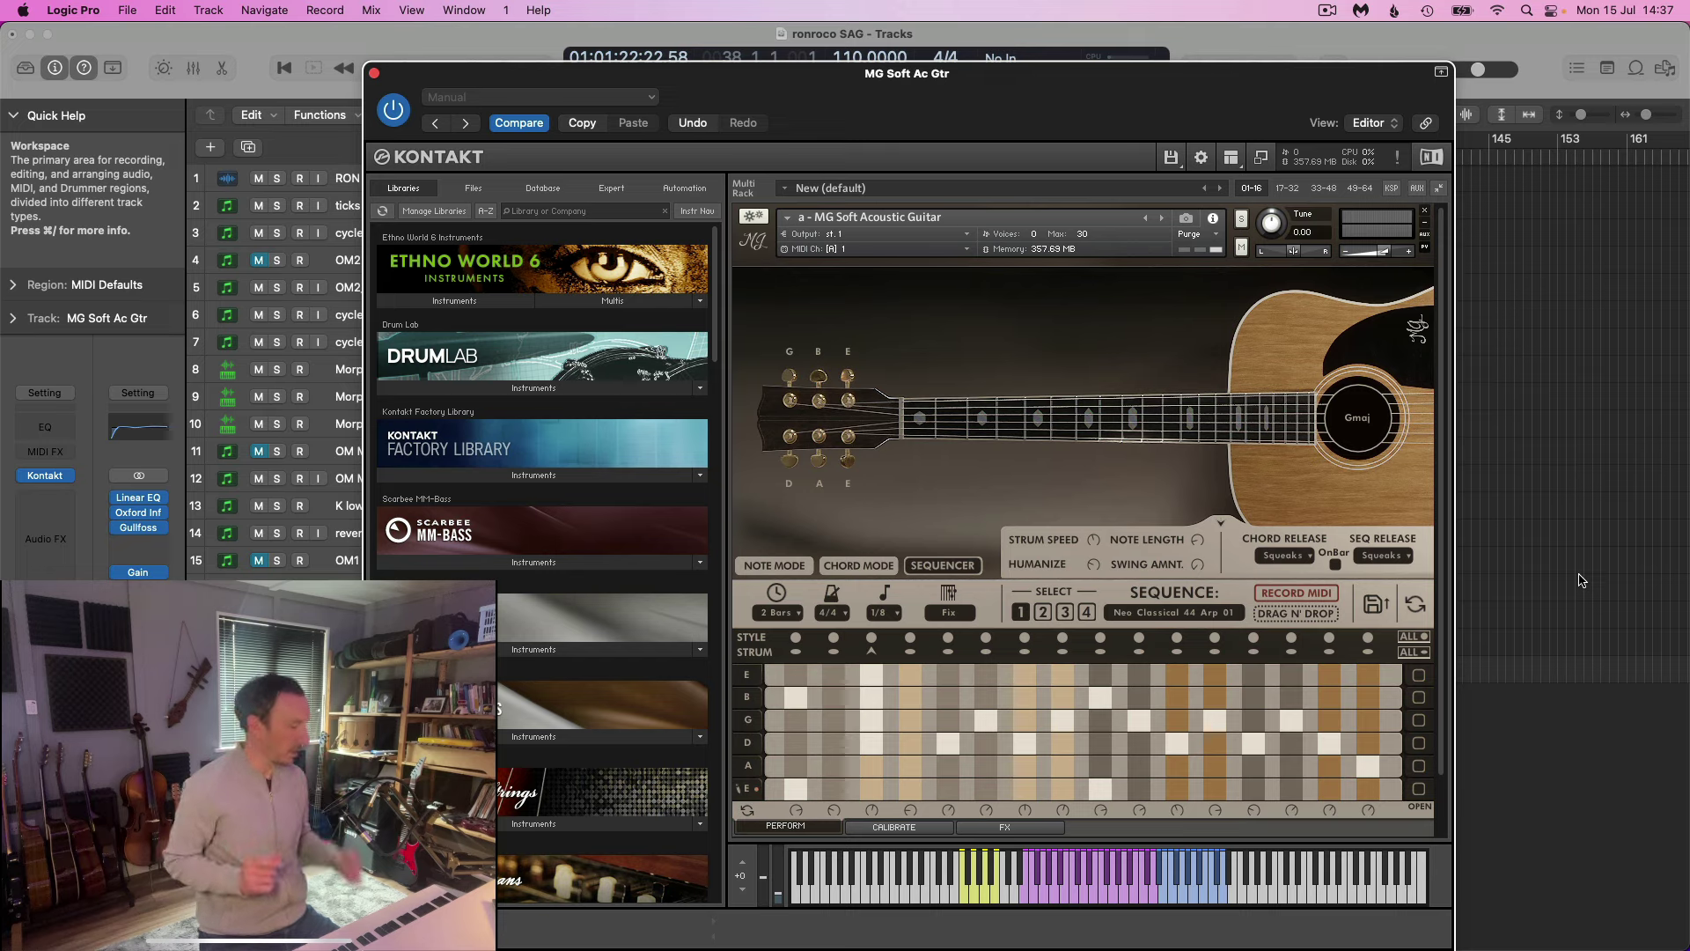
{"action": "left_click", "coordinate": [1408, 560]}
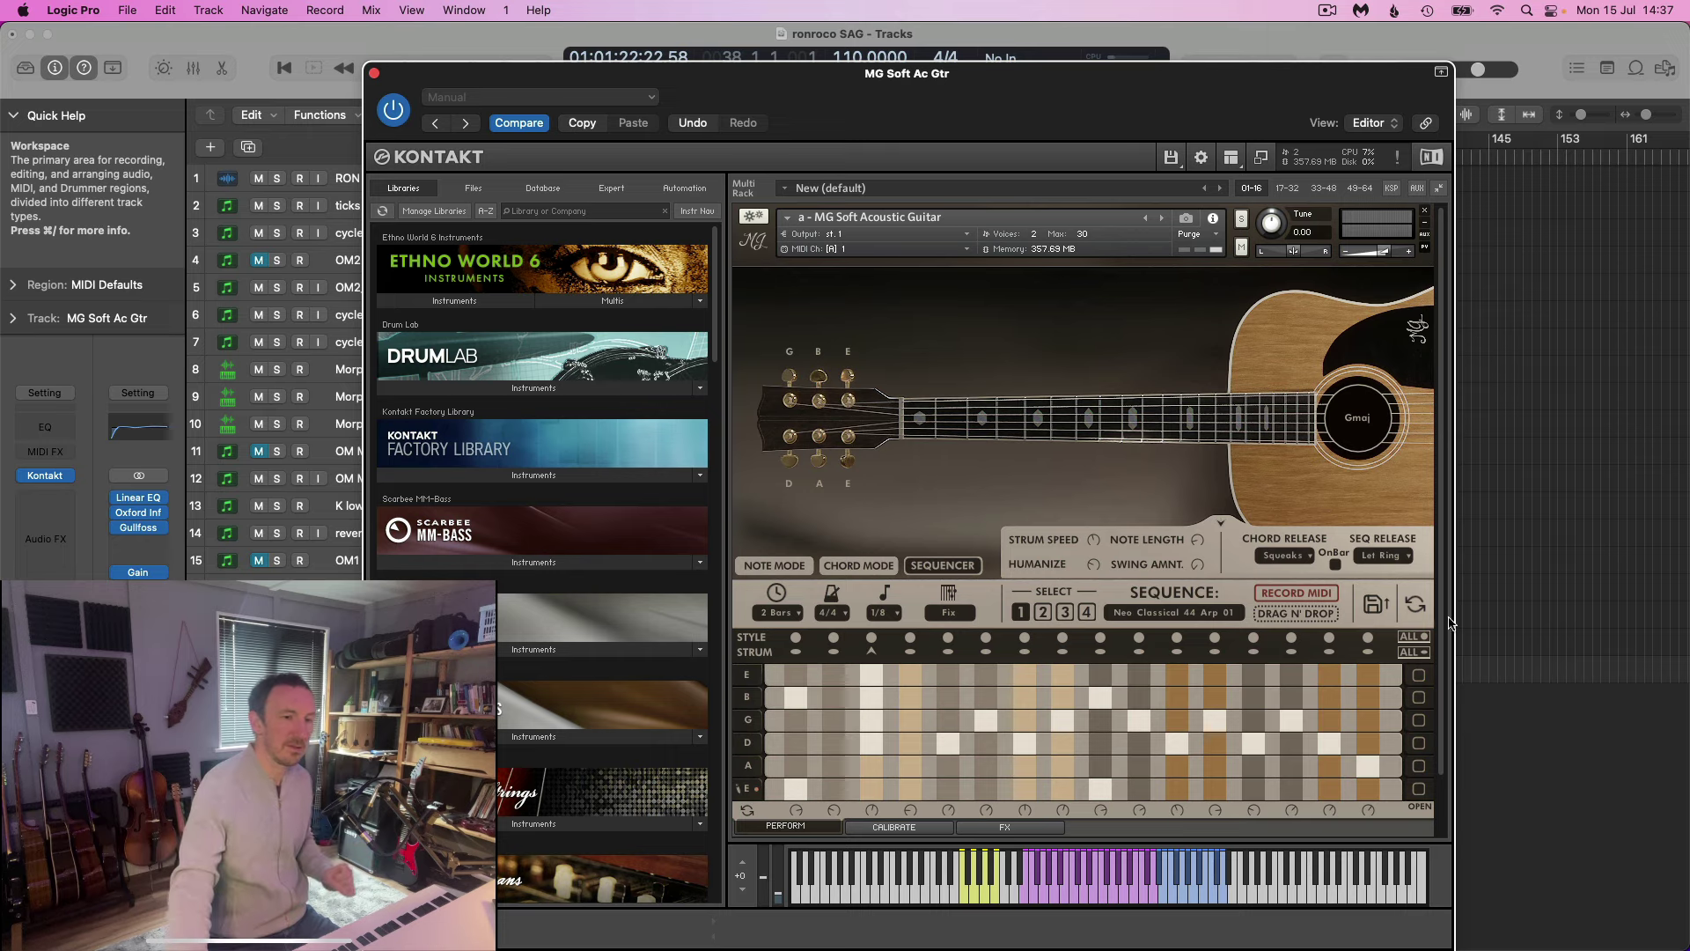
{"action": "left_click", "coordinate": [1398, 557]}
{"action": "left_click", "coordinate": [1402, 589]}
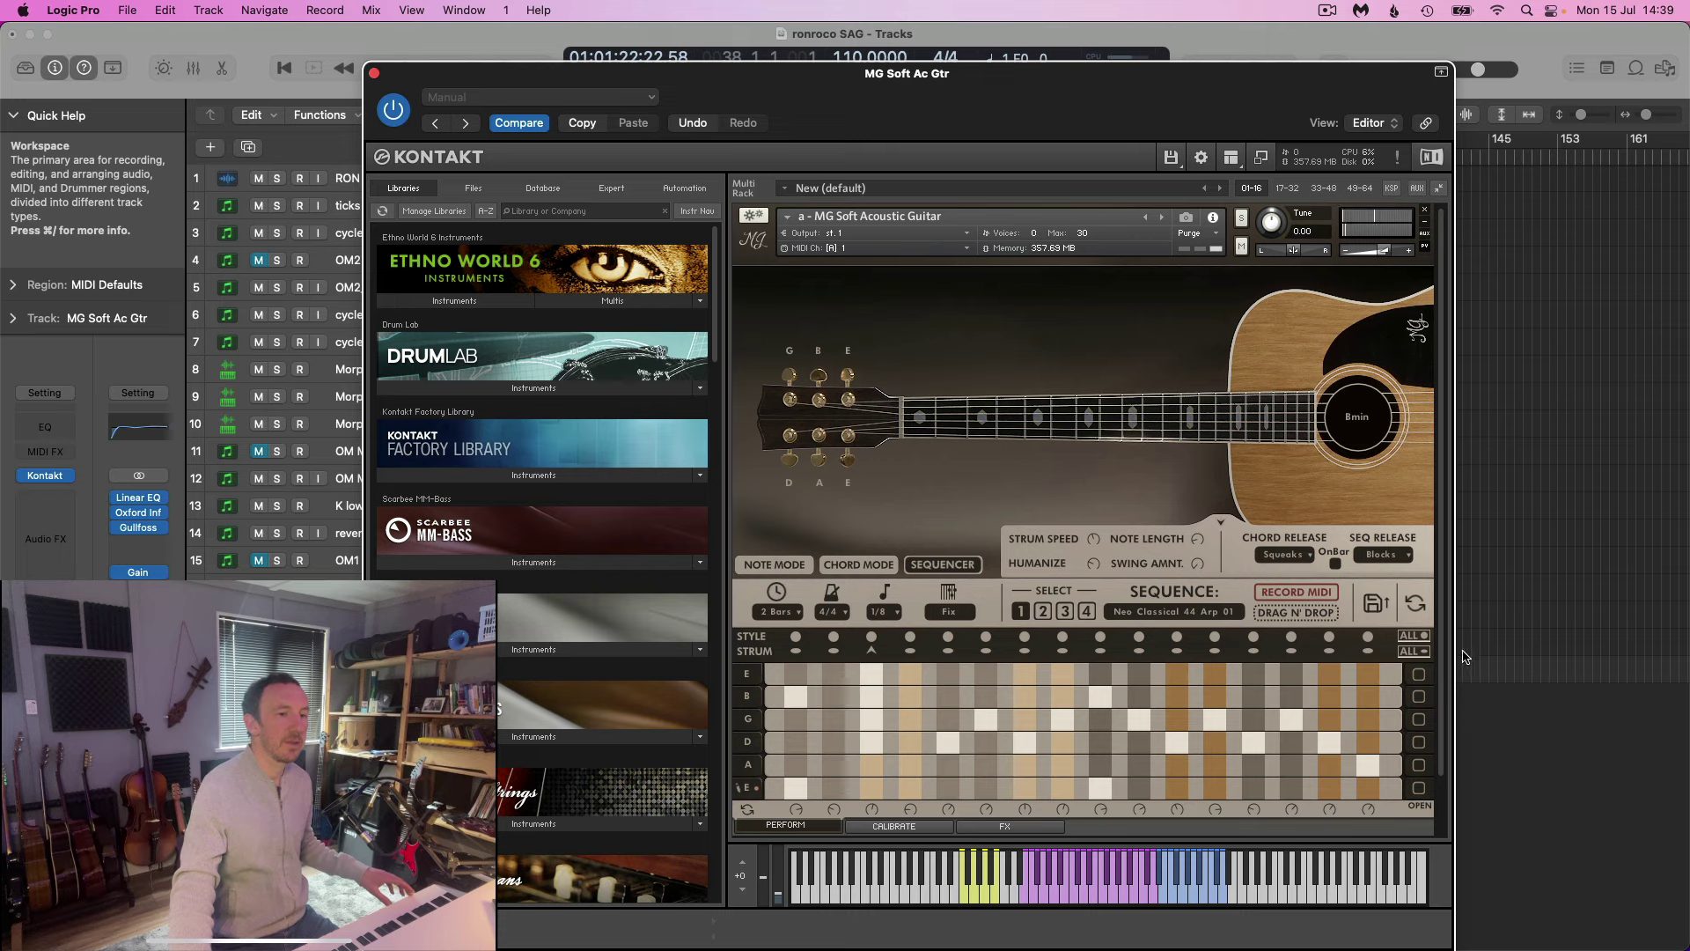
Try Let Ring for the chord release and settle on Blocks.
{"action": "left_click", "coordinate": [1301, 556]}
{"action": "left_click", "coordinate": [1303, 610]}
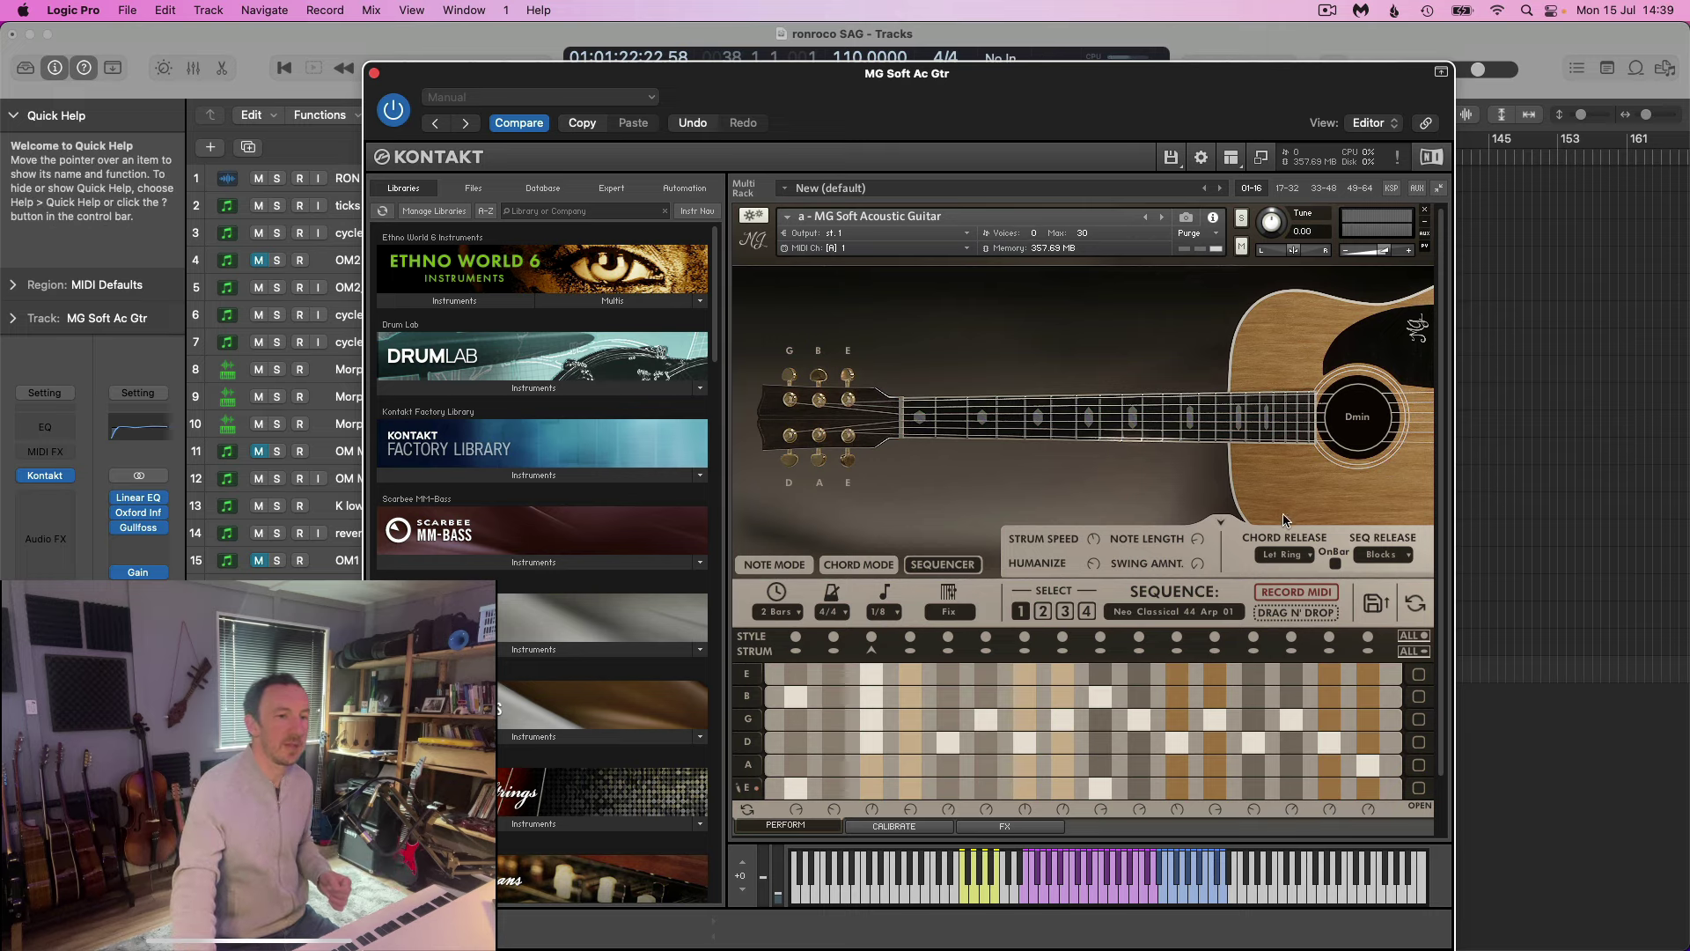
{"action": "left_click", "coordinate": [1297, 556]}
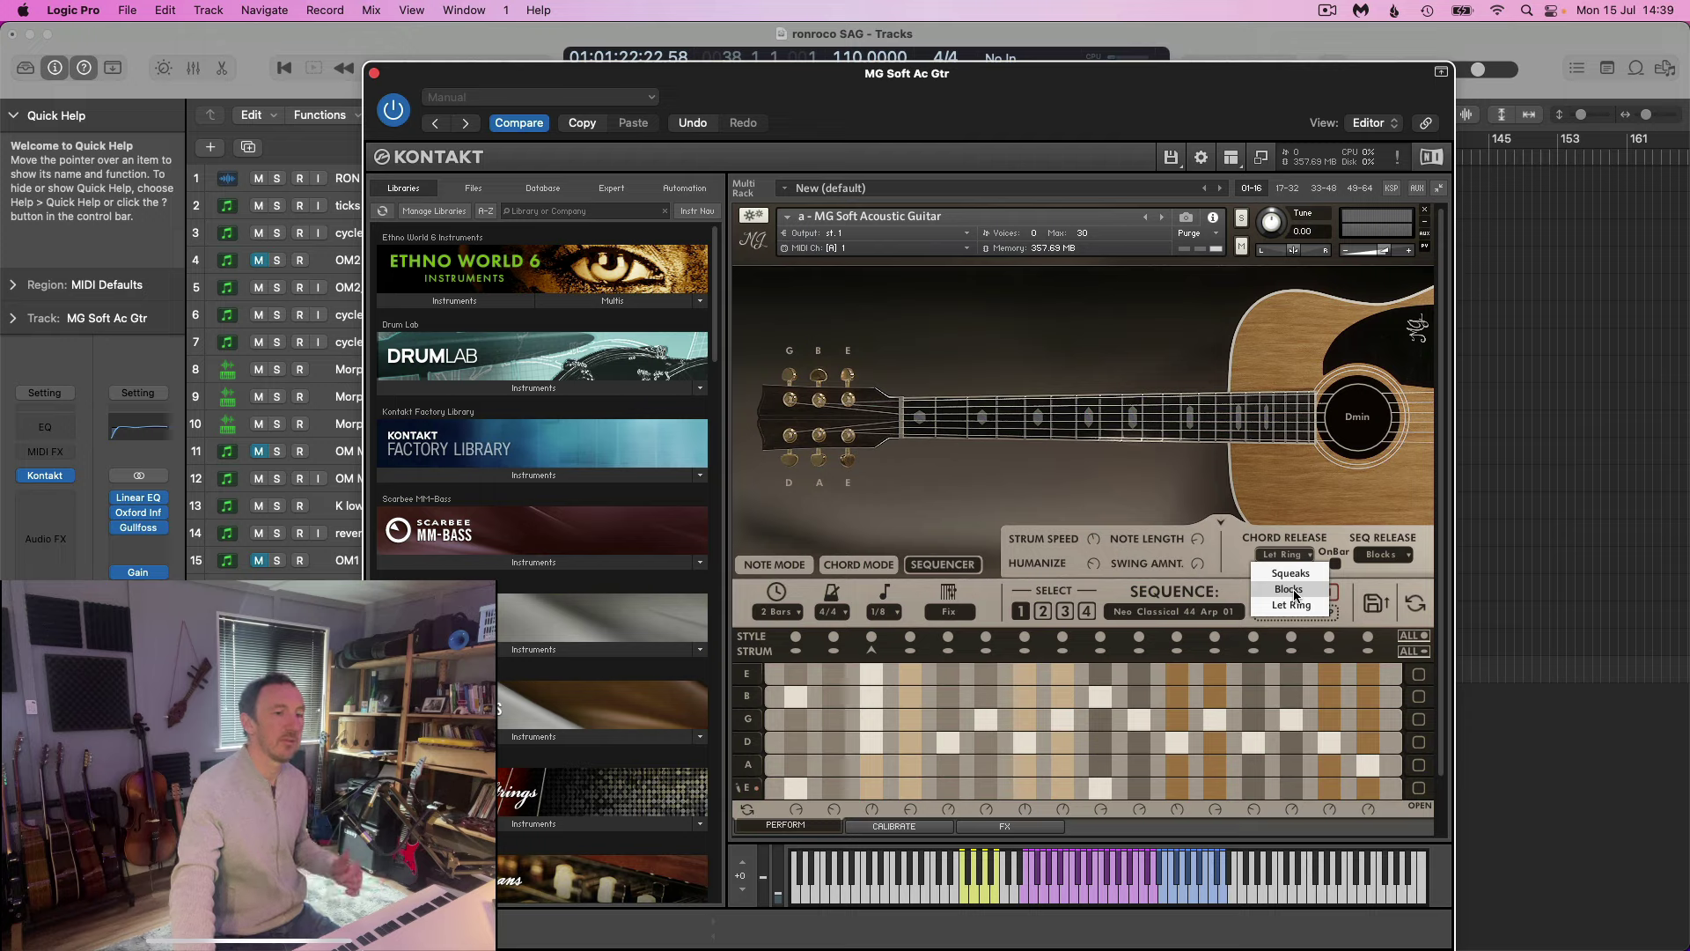
{"action": "left_click", "coordinate": [1291, 590]}
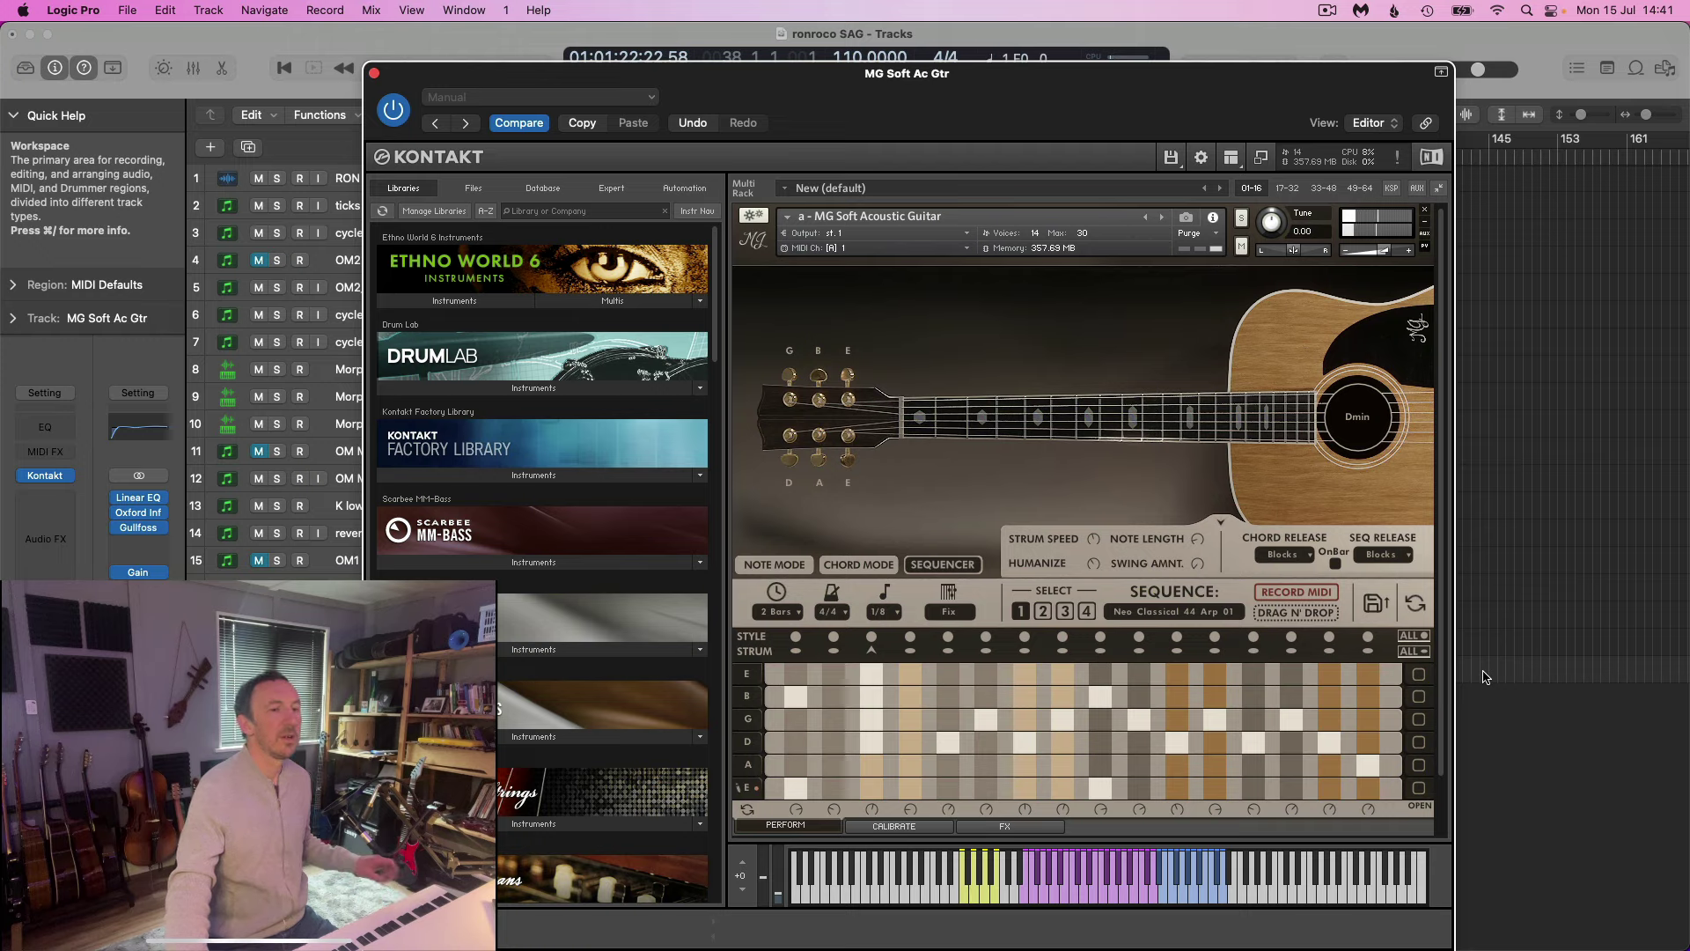
Move the guitar plug-in window aside to uncover the arrangement and bring the Tracks area into focus.
{"action": "left_click_drag", "start_coordinate": [1096, 82], "coordinate": [747, 44]}
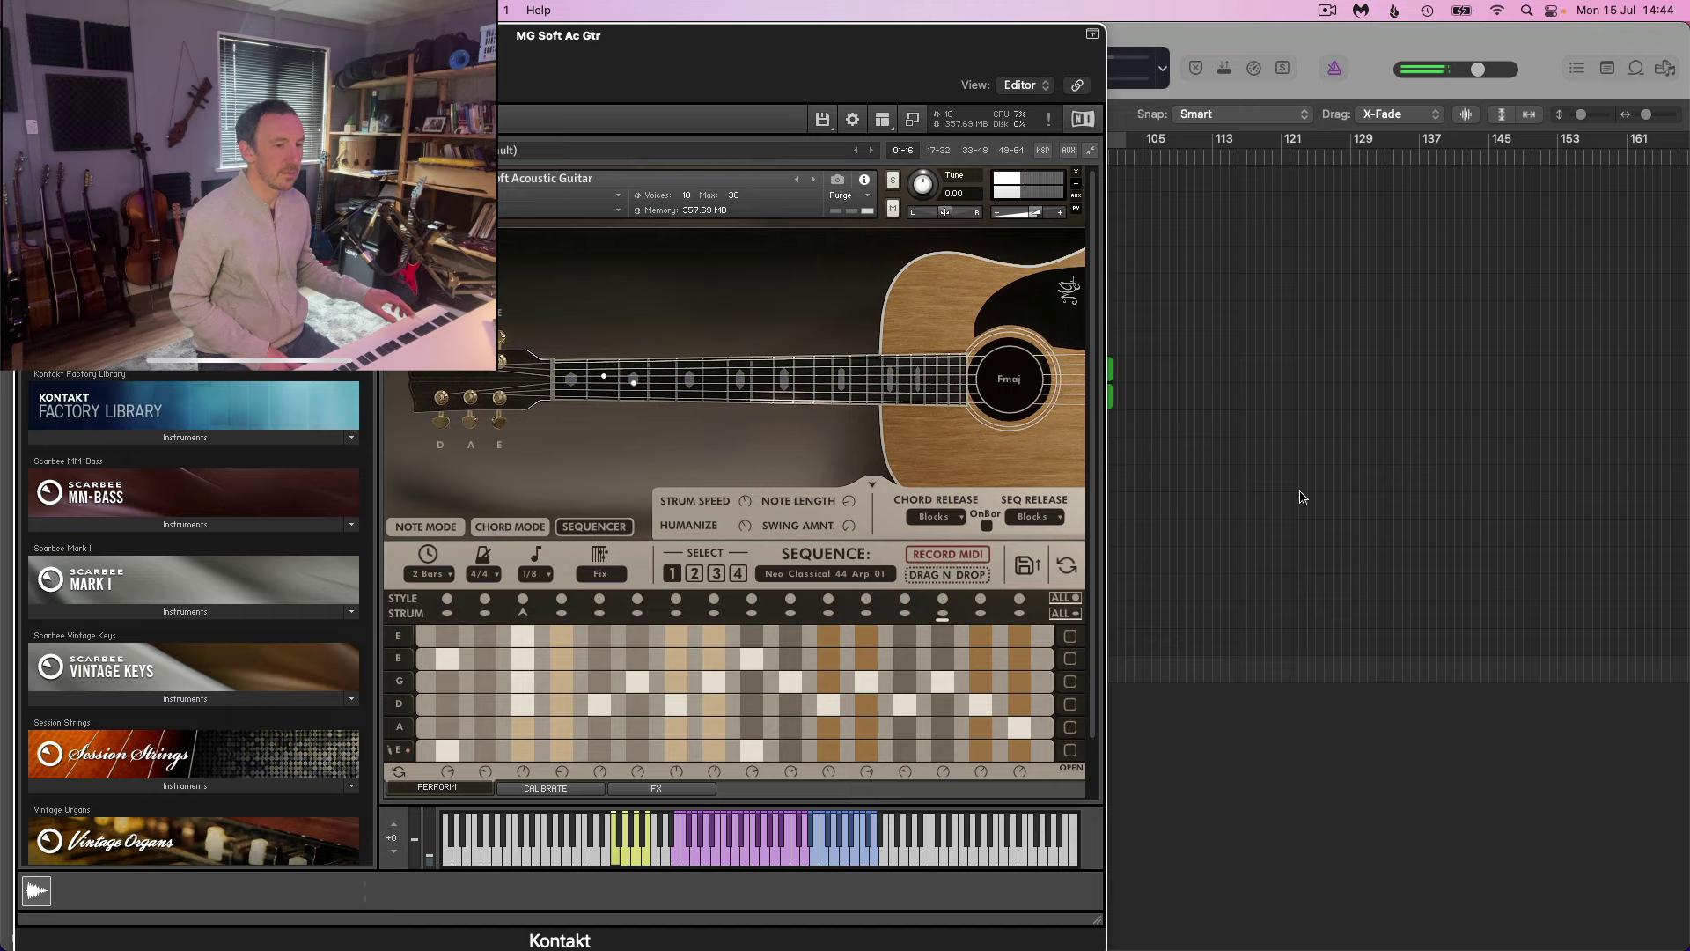
{"action": "left_click", "coordinate": [1301, 497]}
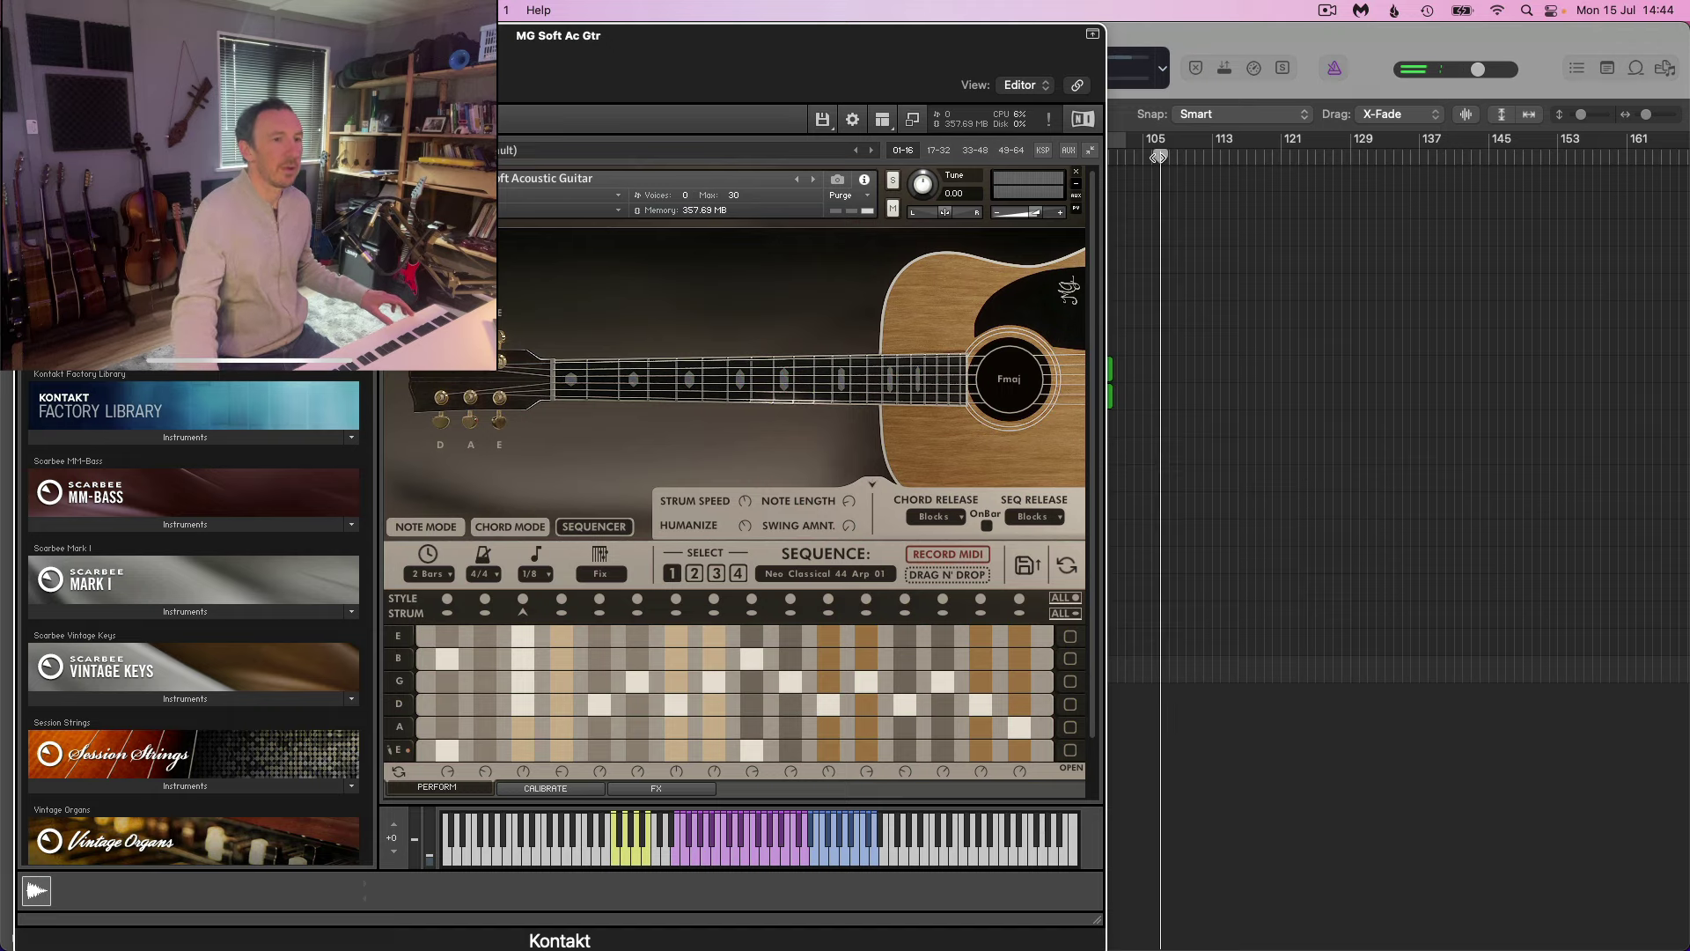
Move the guitar window aside, then record a short sequenced guitar take starting at bar 118.
{"action": "left_click_drag", "start_coordinate": [909, 42], "coordinate": [735, 174]}
{"action": "left_click", "coordinate": [1246, 160]}
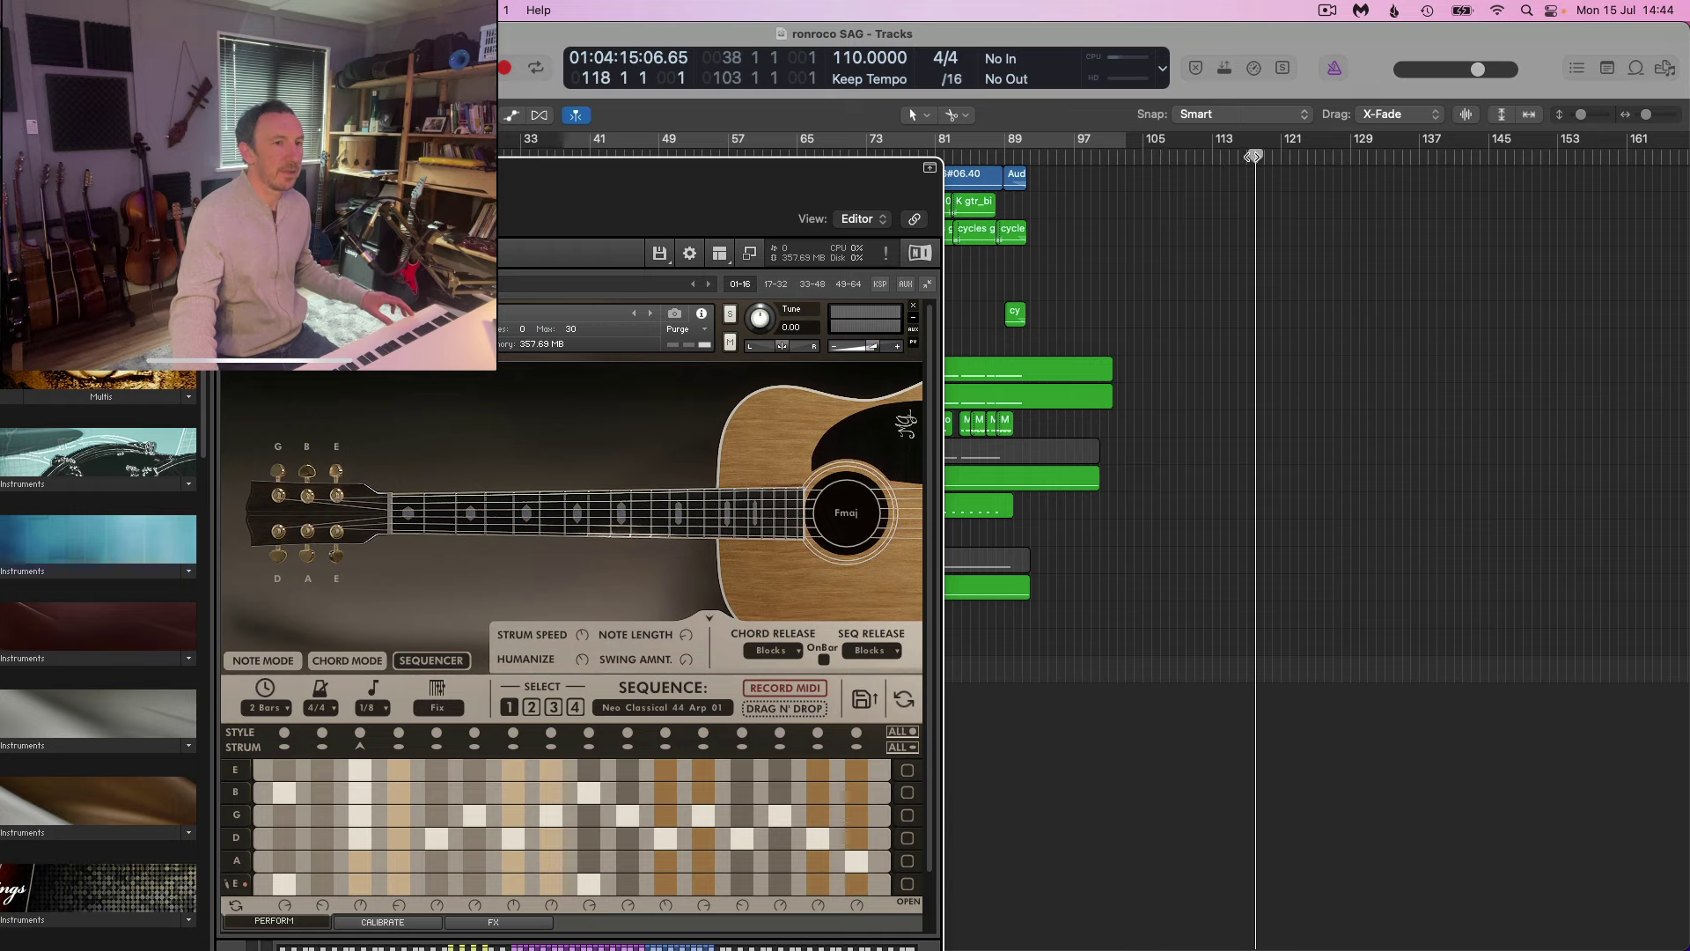
{"action": "left_click", "coordinate": [505, 67]}
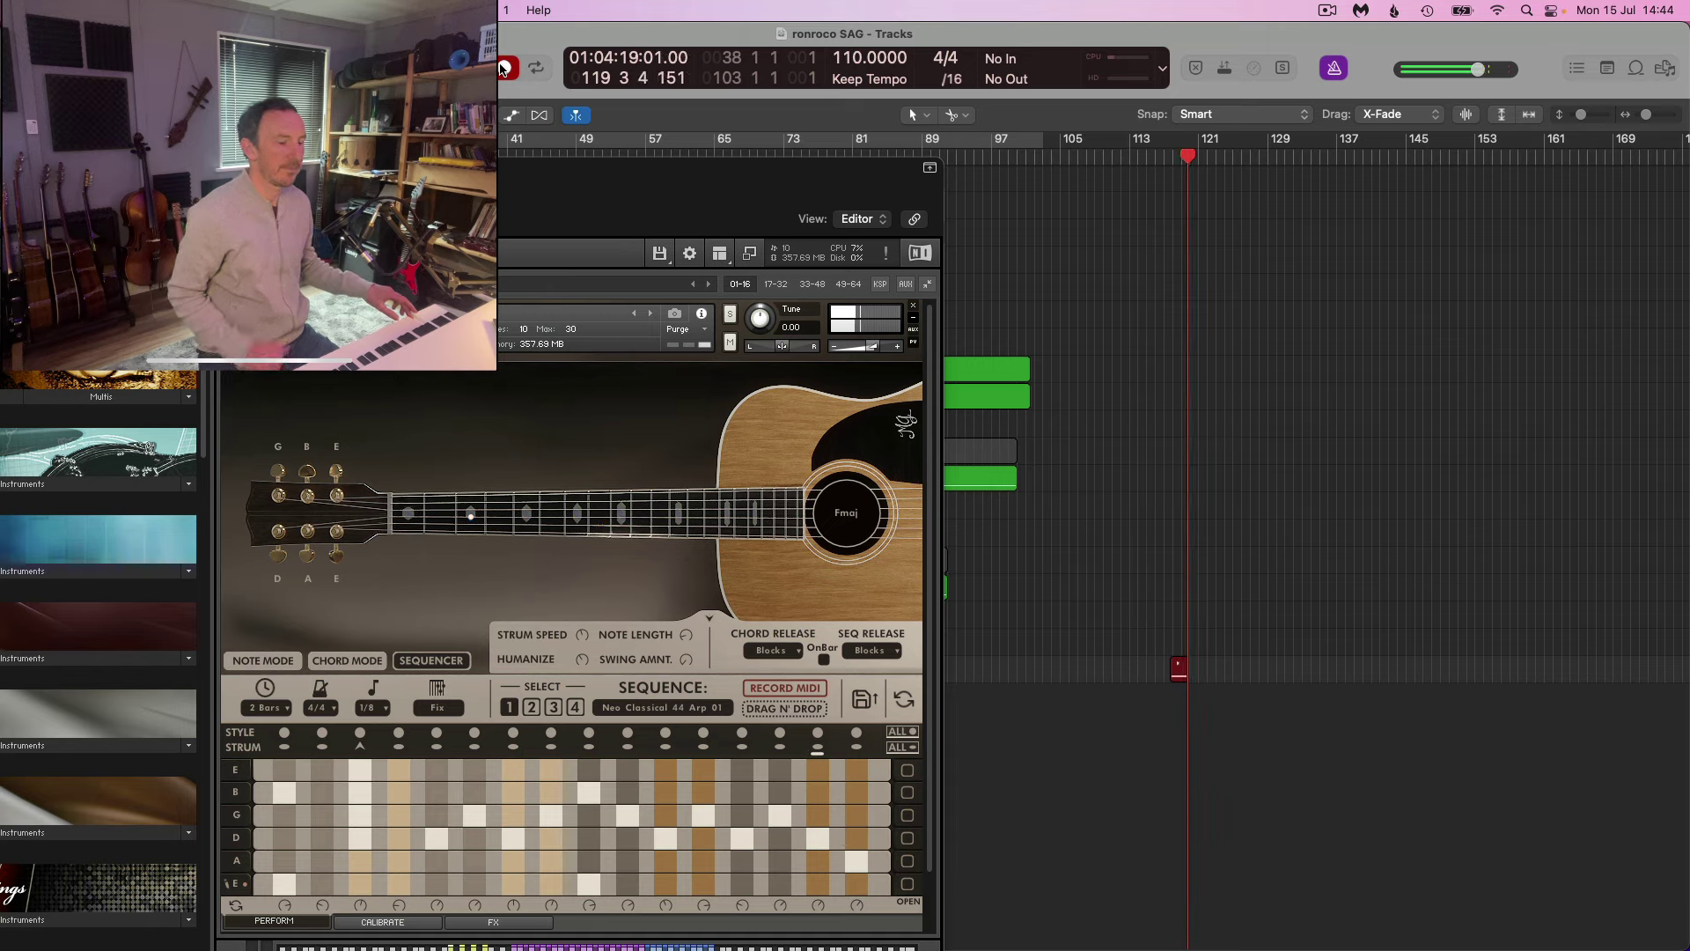
{"action": "key", "text": "space"}
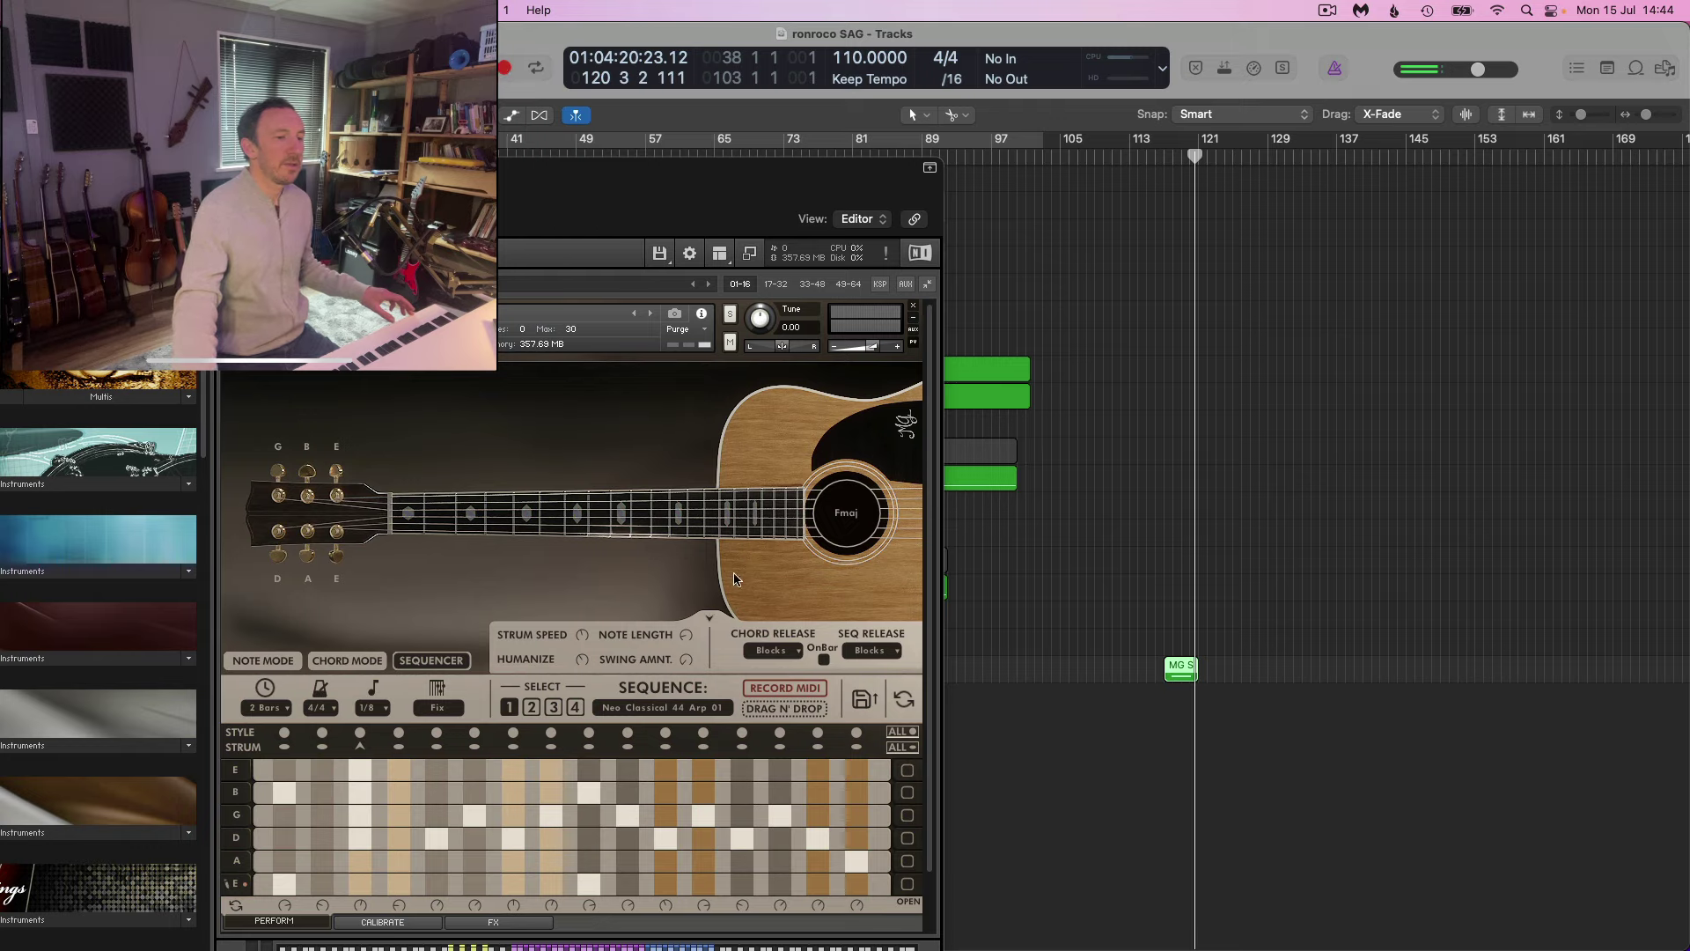
Turn on OnBar and record a second short guitar take starting at bar 123.
{"action": "left_click", "coordinate": [825, 660]}
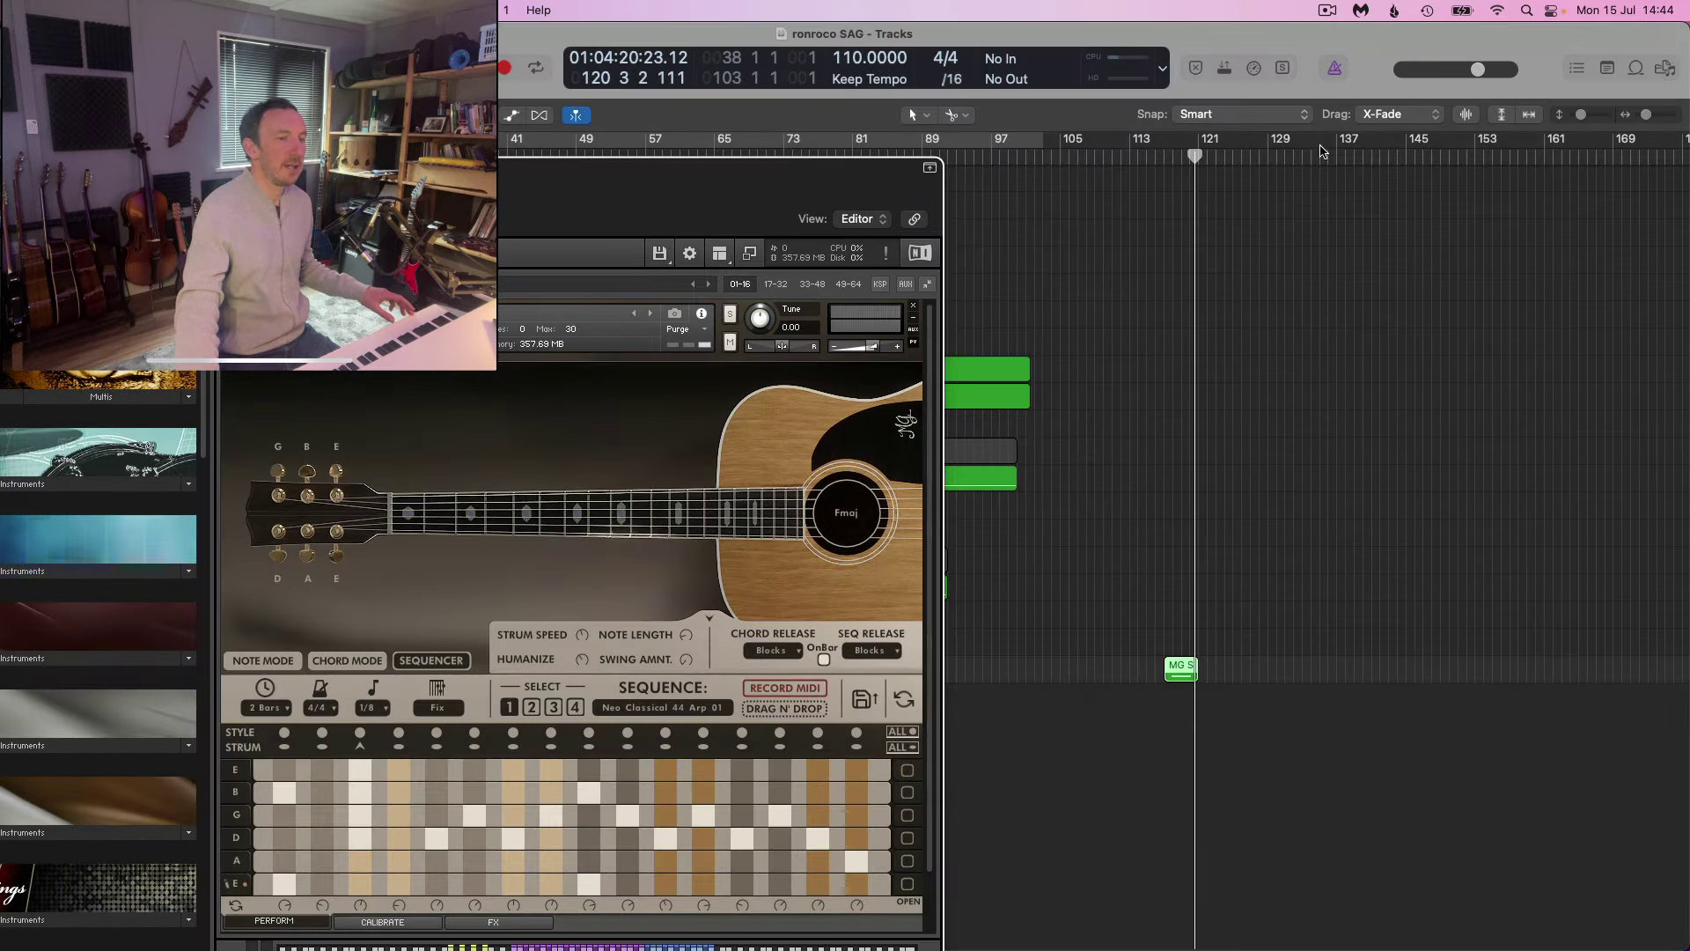
{"action": "left_click", "coordinate": [1243, 157]}
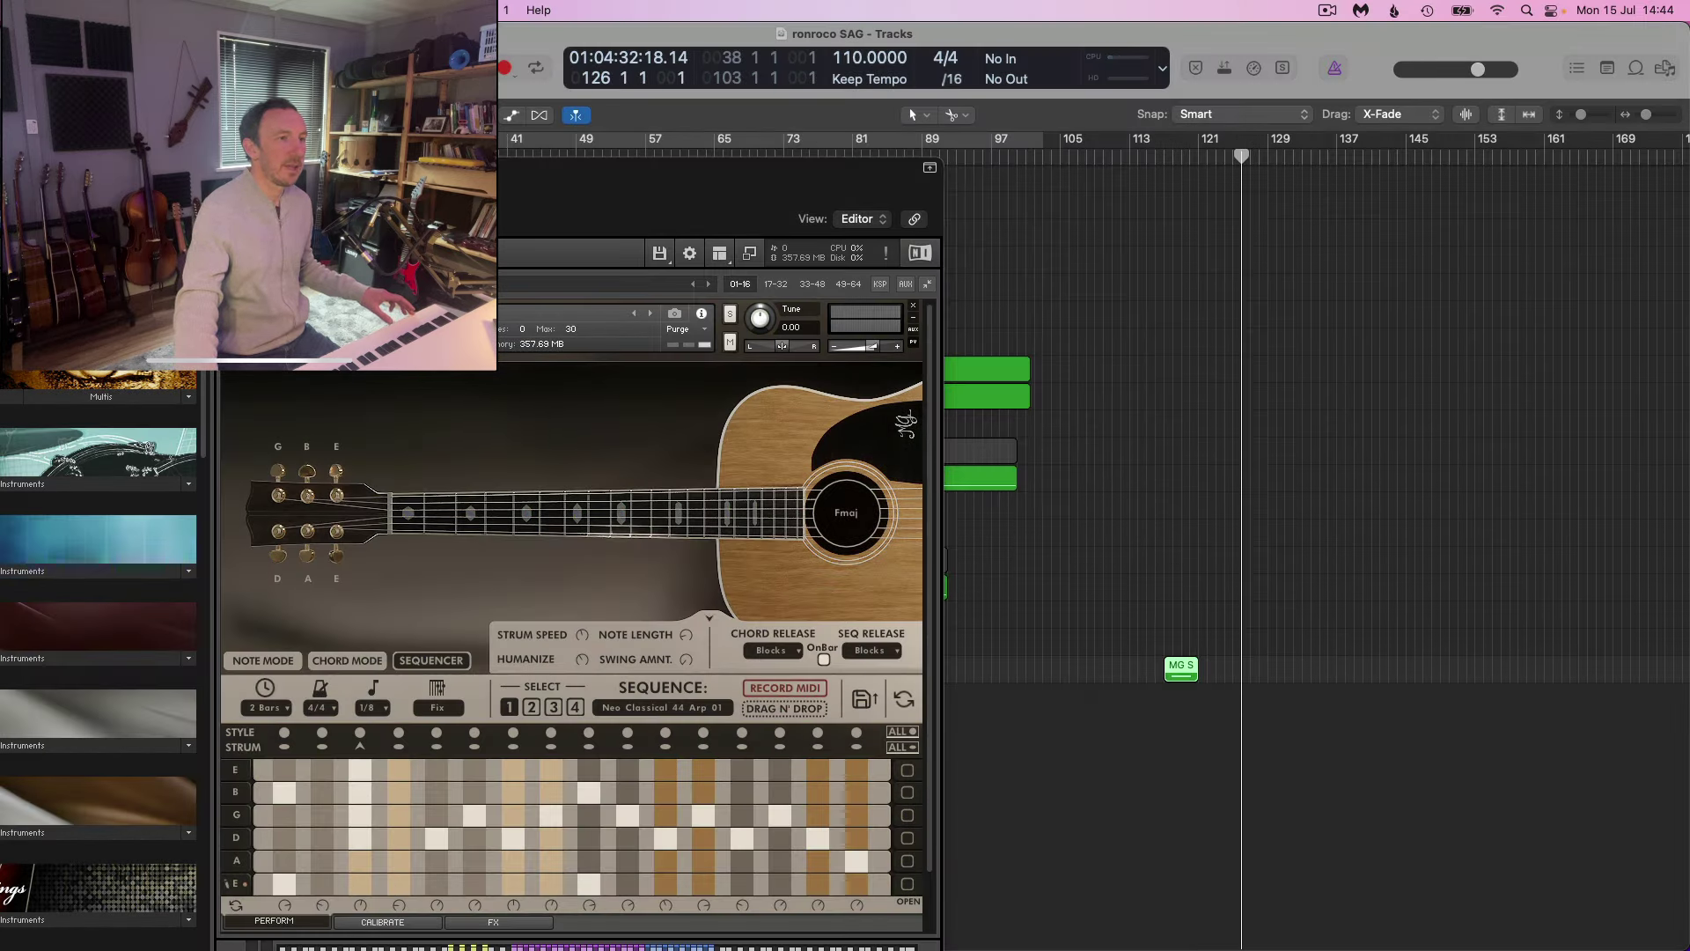
{"action": "left_click", "coordinate": [508, 72]}
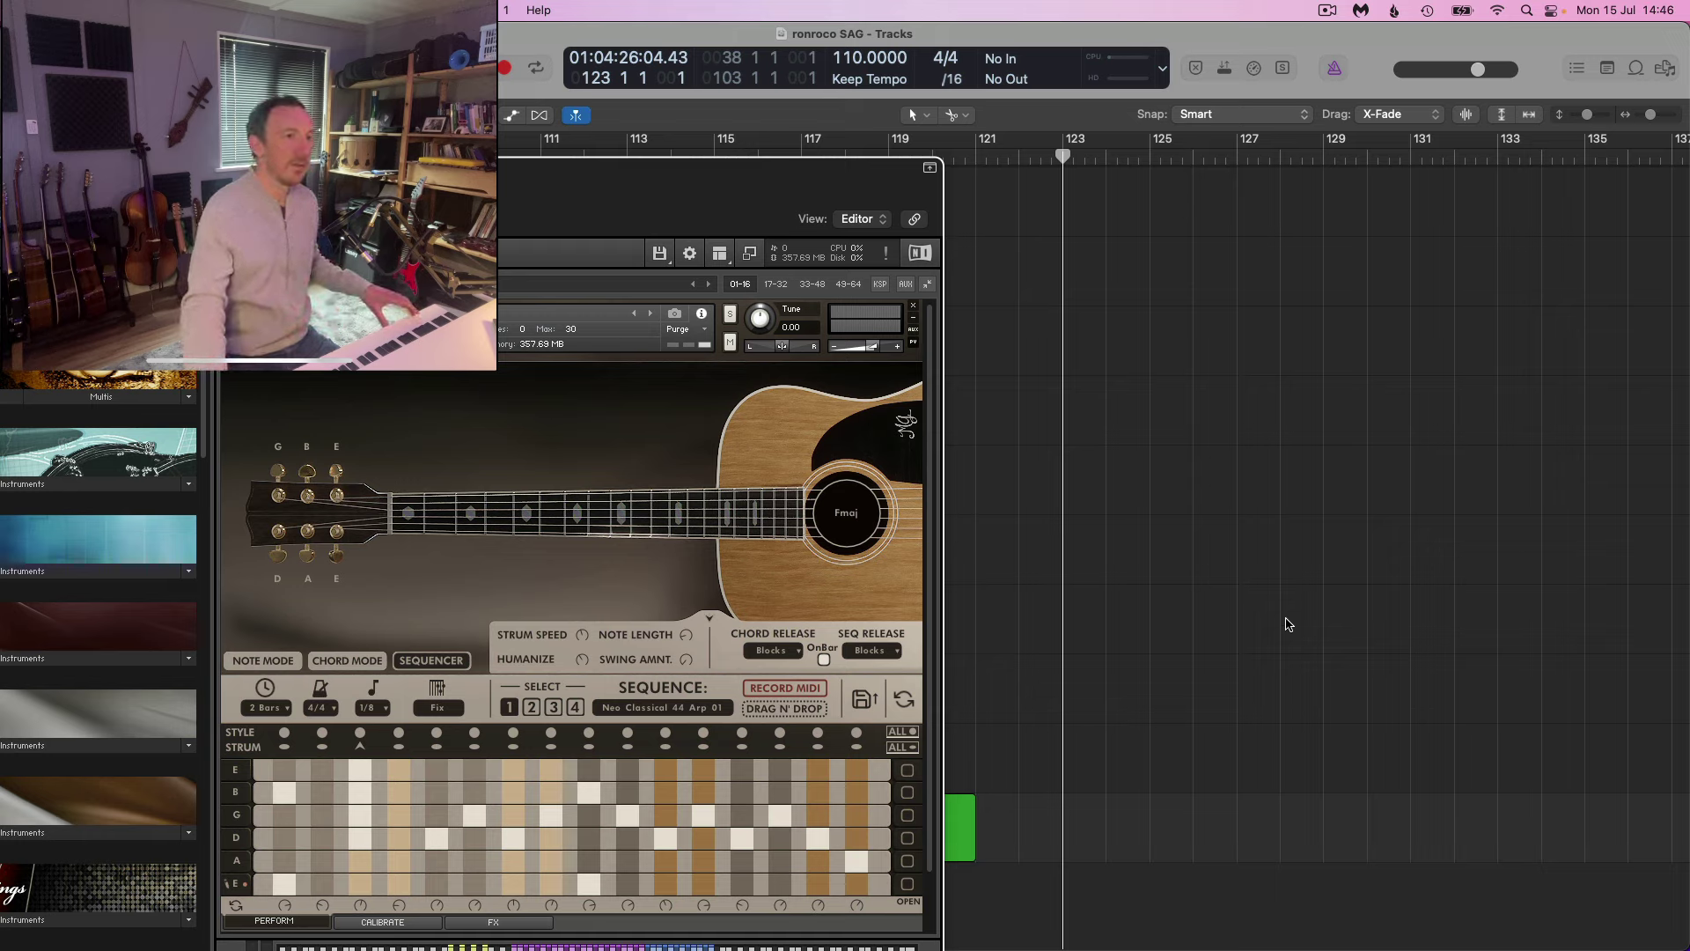
{"action": "left_click", "coordinate": [505, 69]}
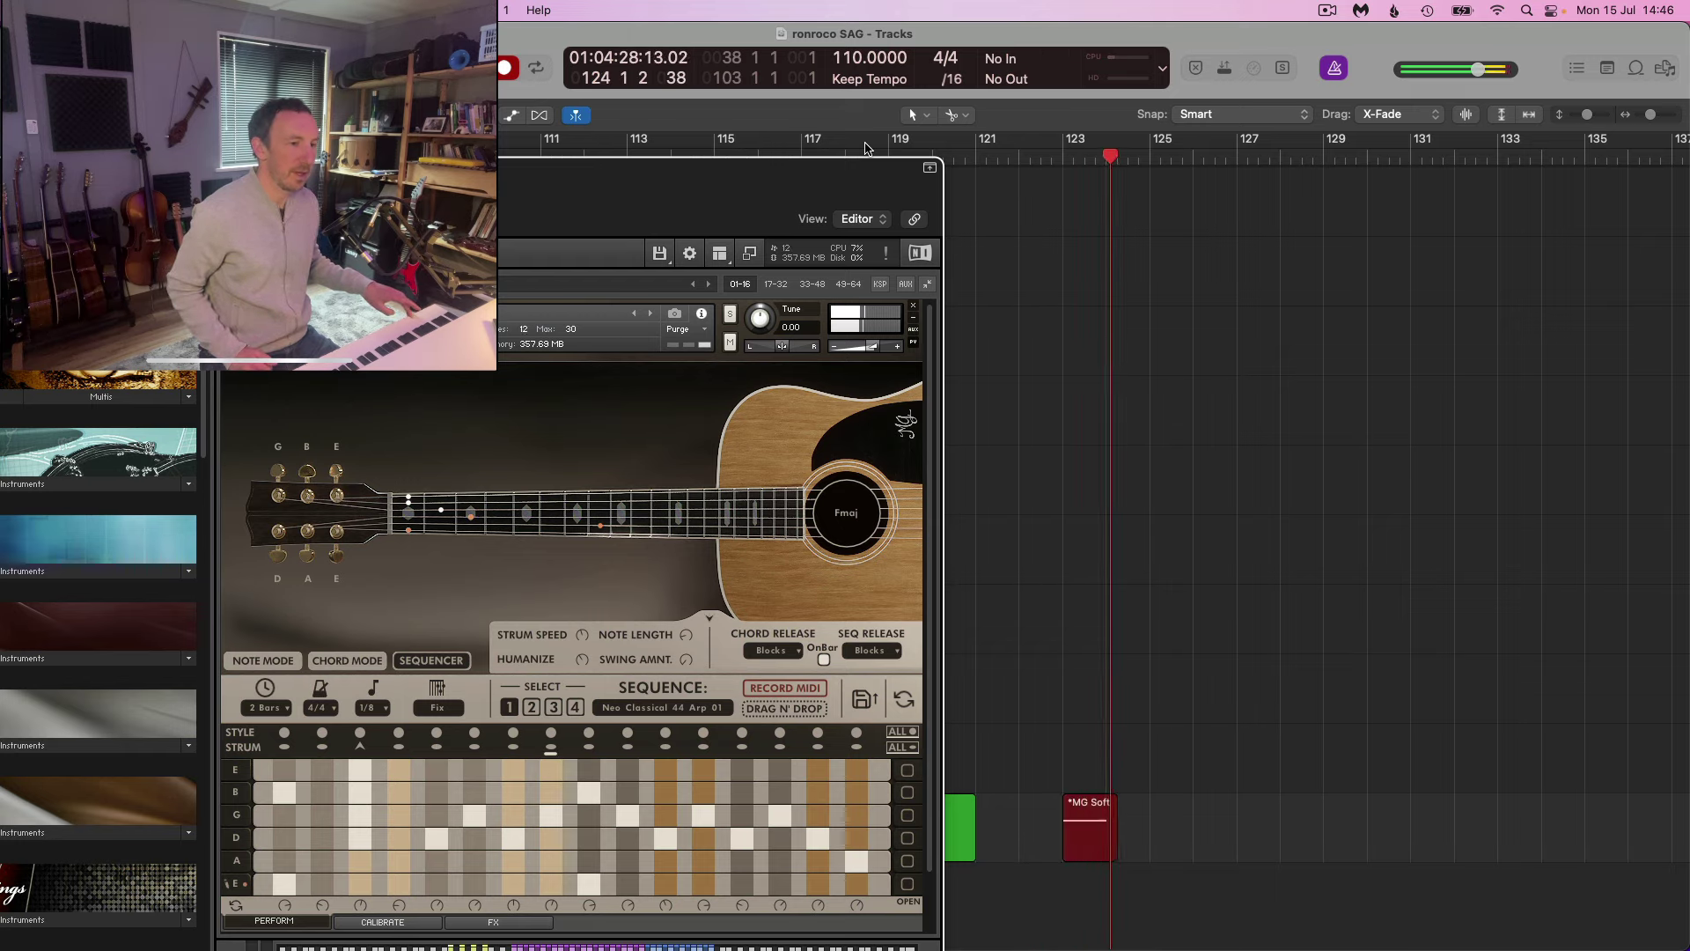
{"action": "key", "text": "space"}
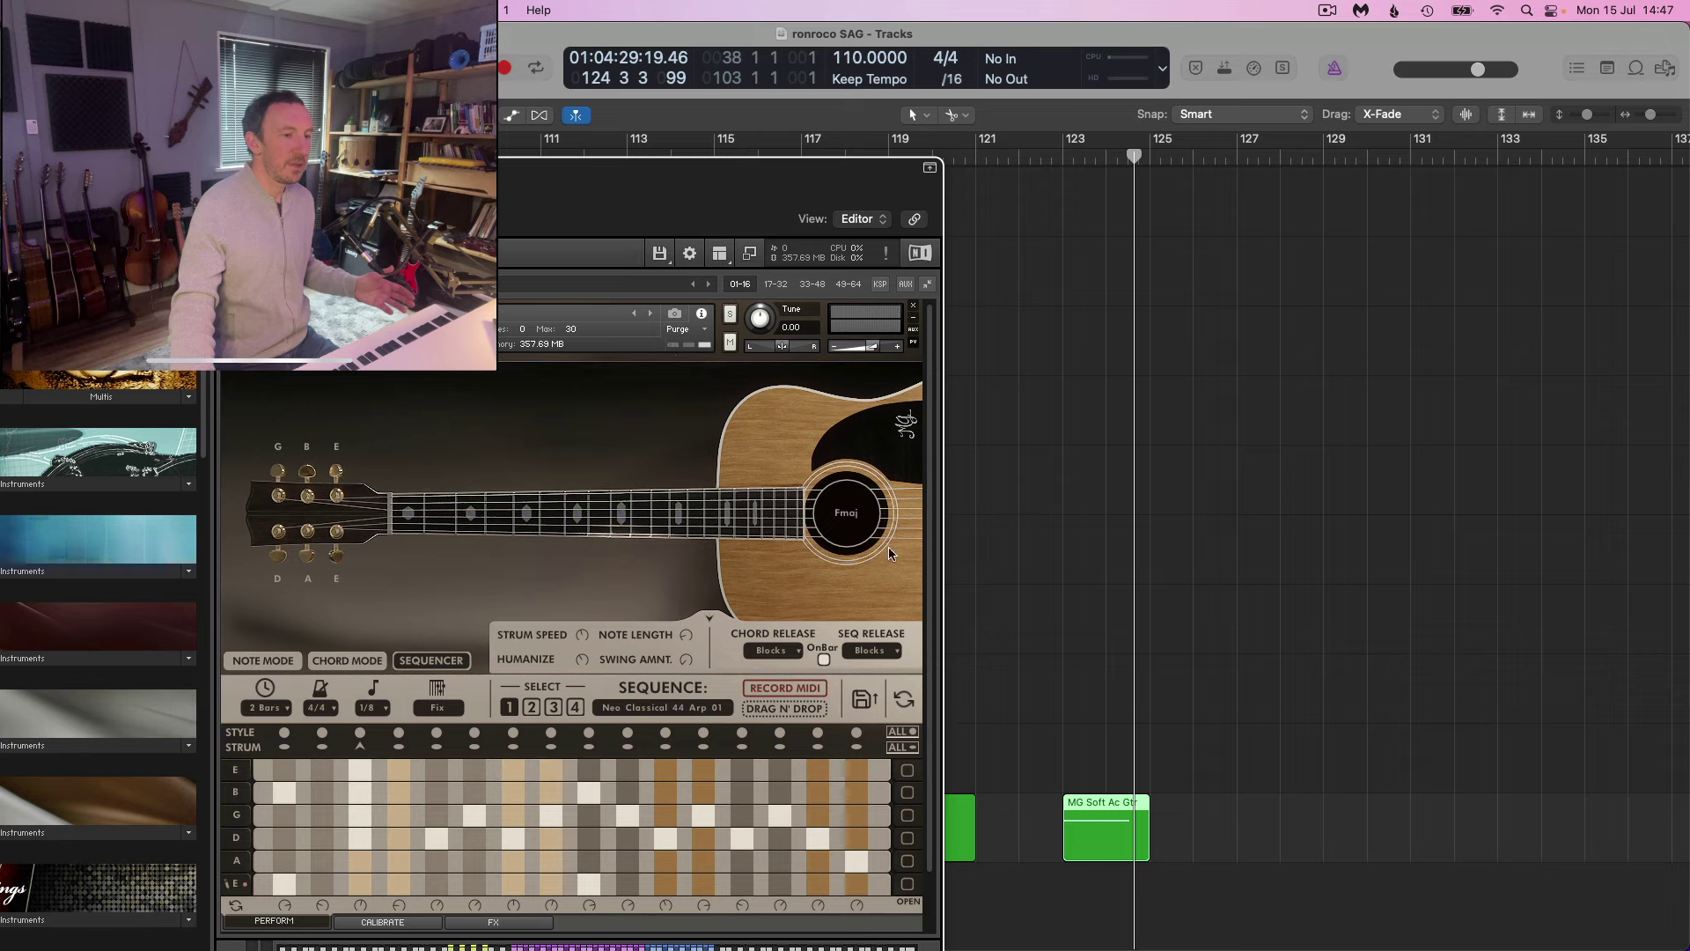
Turn OnBar off, move the guitar window back up, and set the chord voicing to Fluid.
{"action": "left_click", "coordinate": [824, 660]}
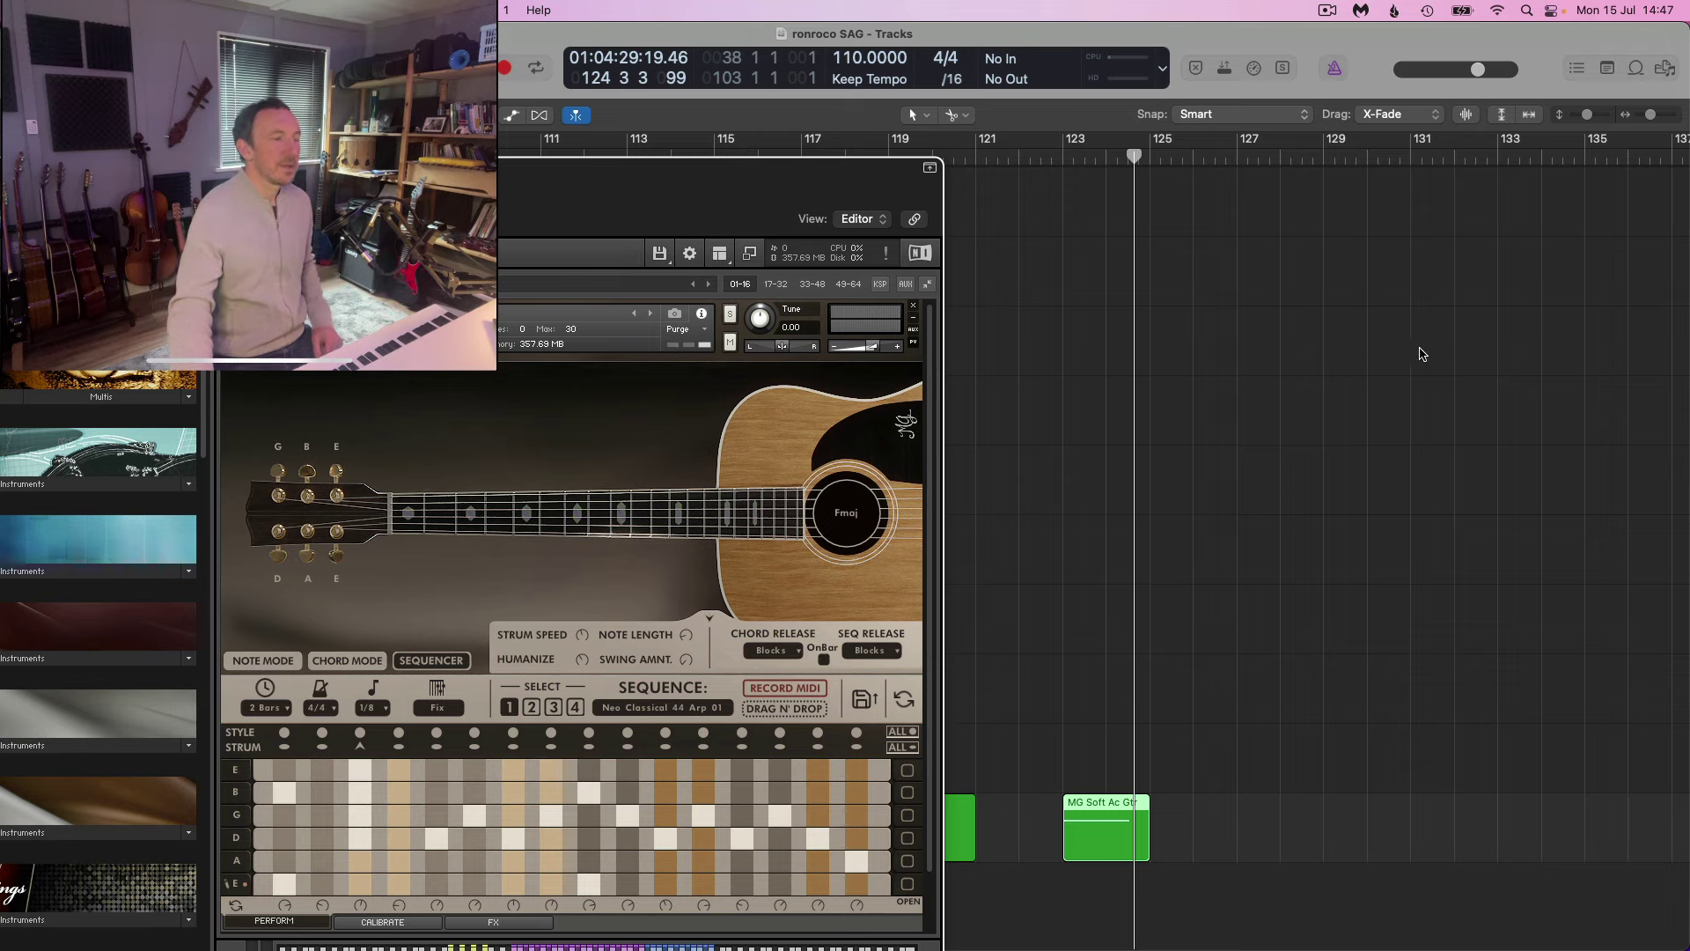
{"action": "left_click_drag", "start_coordinate": [816, 176], "coordinate": [873, 49]}
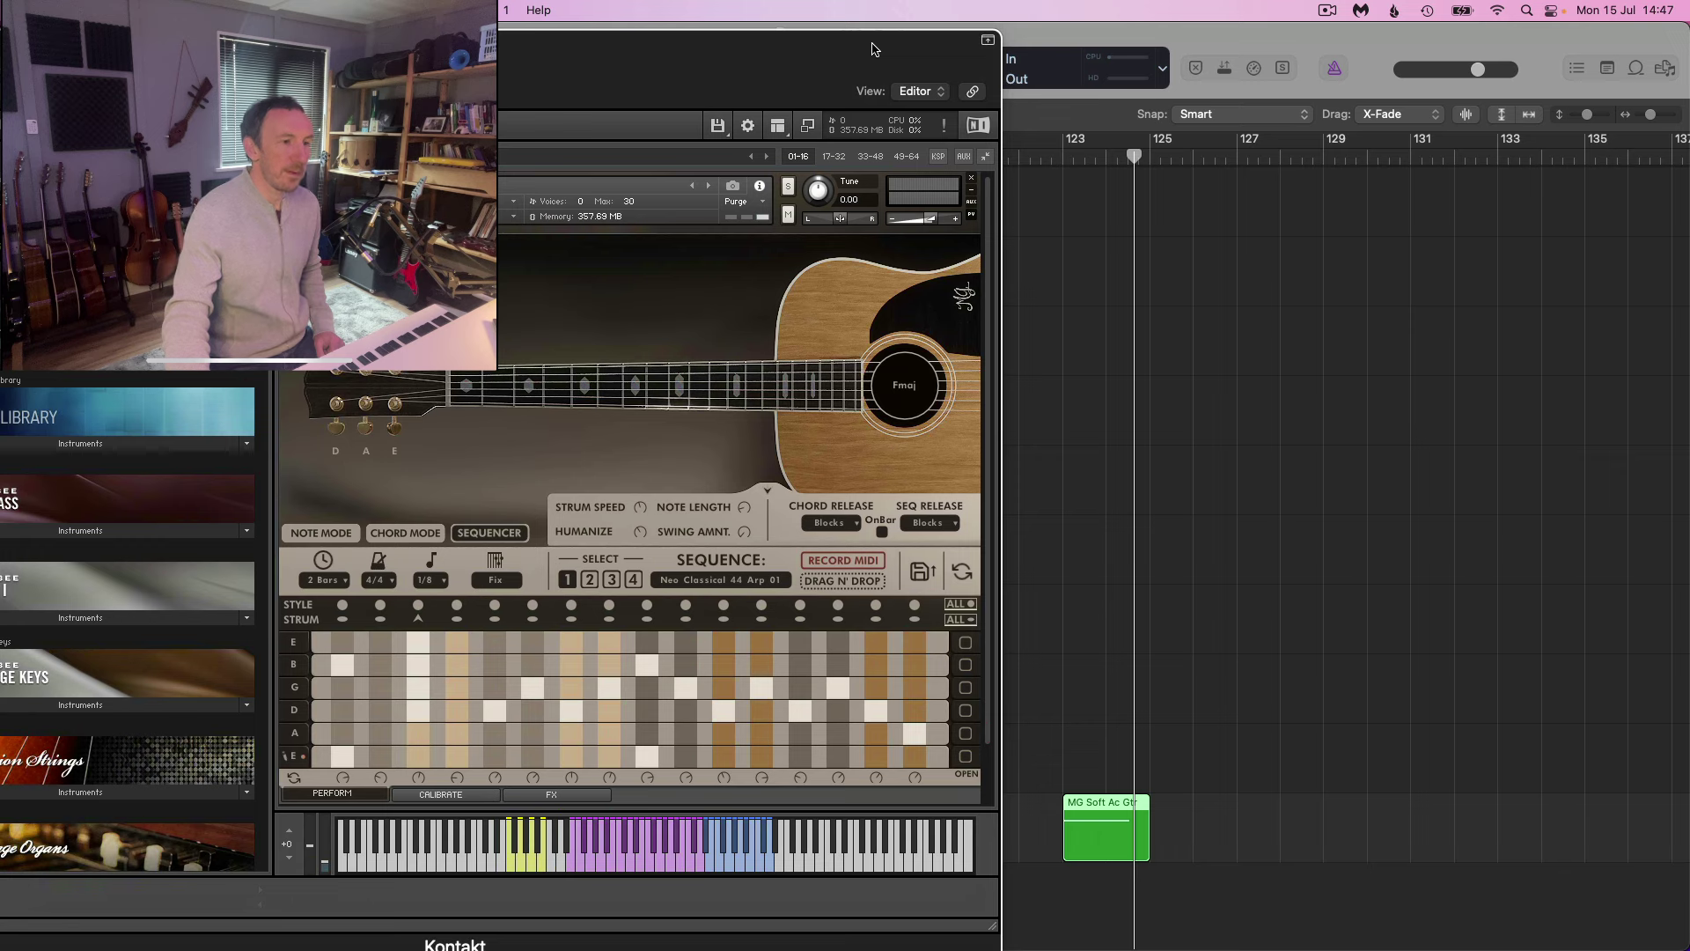
{"action": "left_click", "coordinate": [498, 583]}
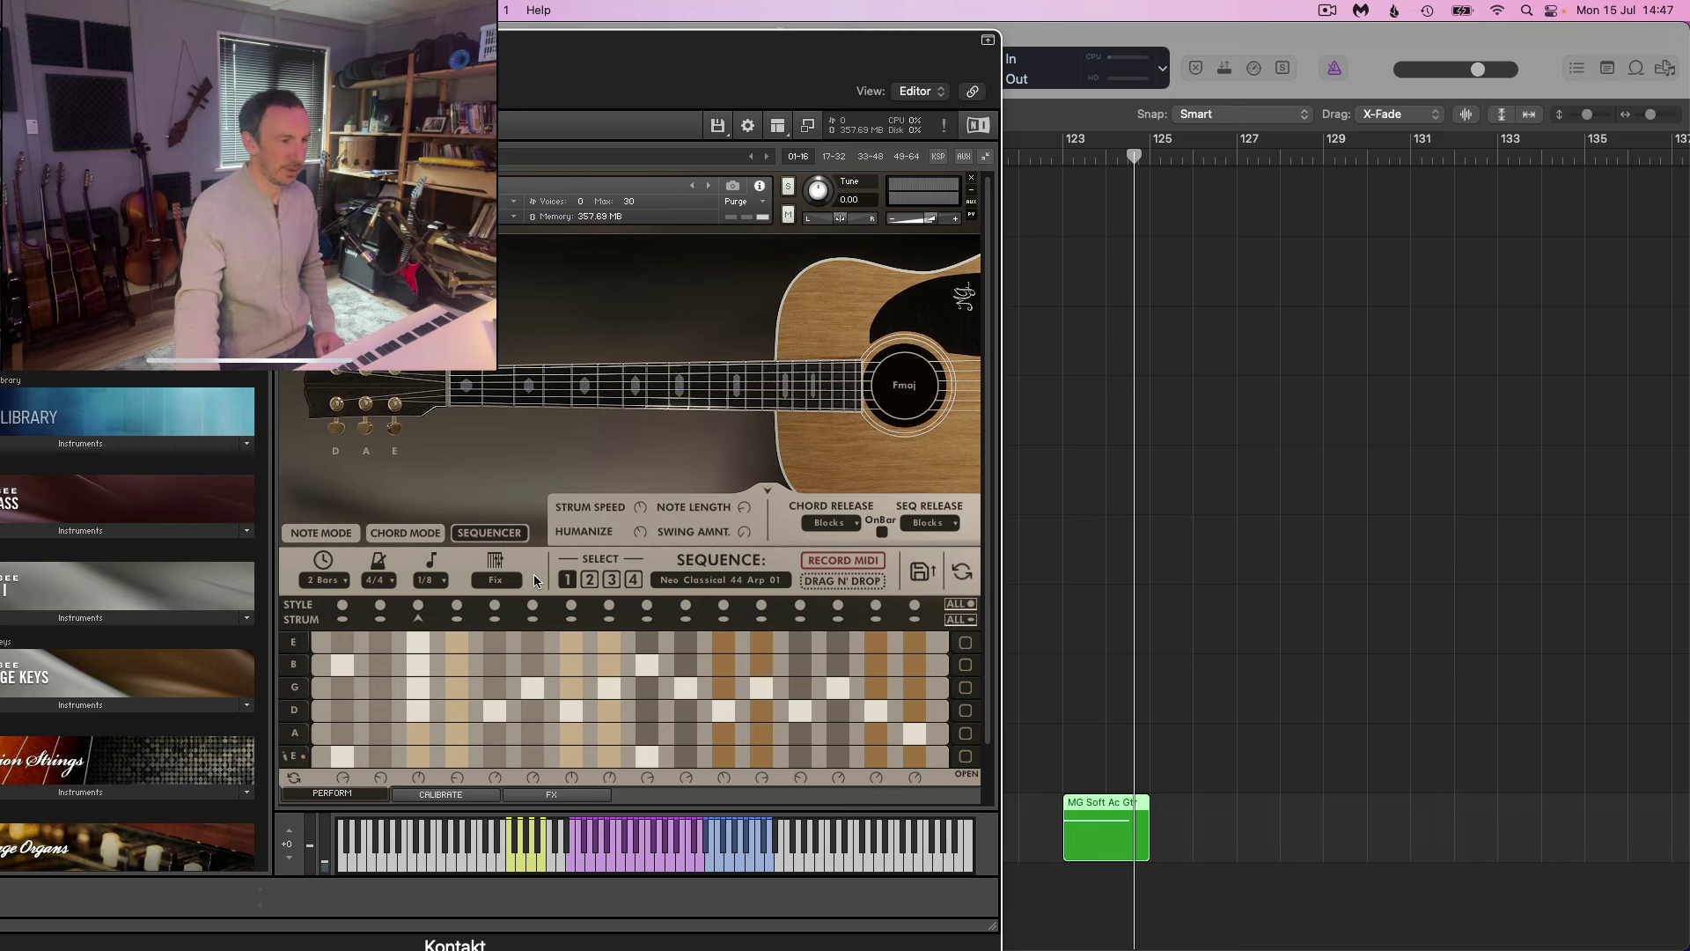
{"action": "left_click", "coordinate": [511, 580]}
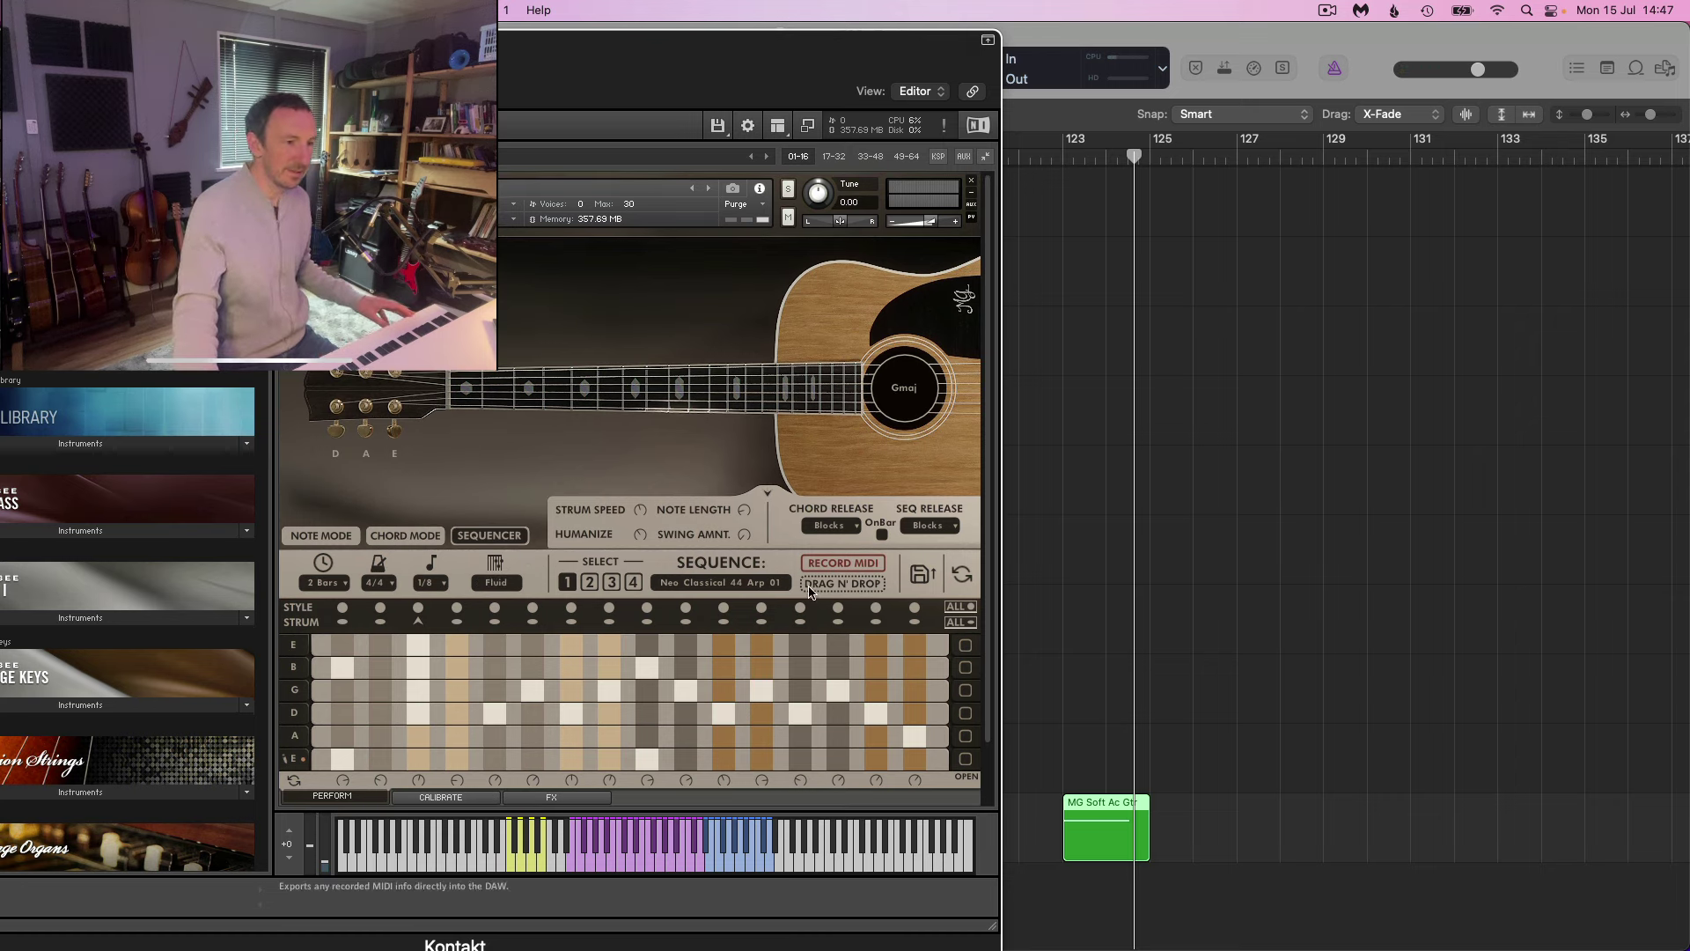
Load the Acoustic Folk 44 Chord 01 sequence from the Acoustic Folk patterns and close the pattern browser.
{"action": "left_click", "coordinate": [927, 578]}
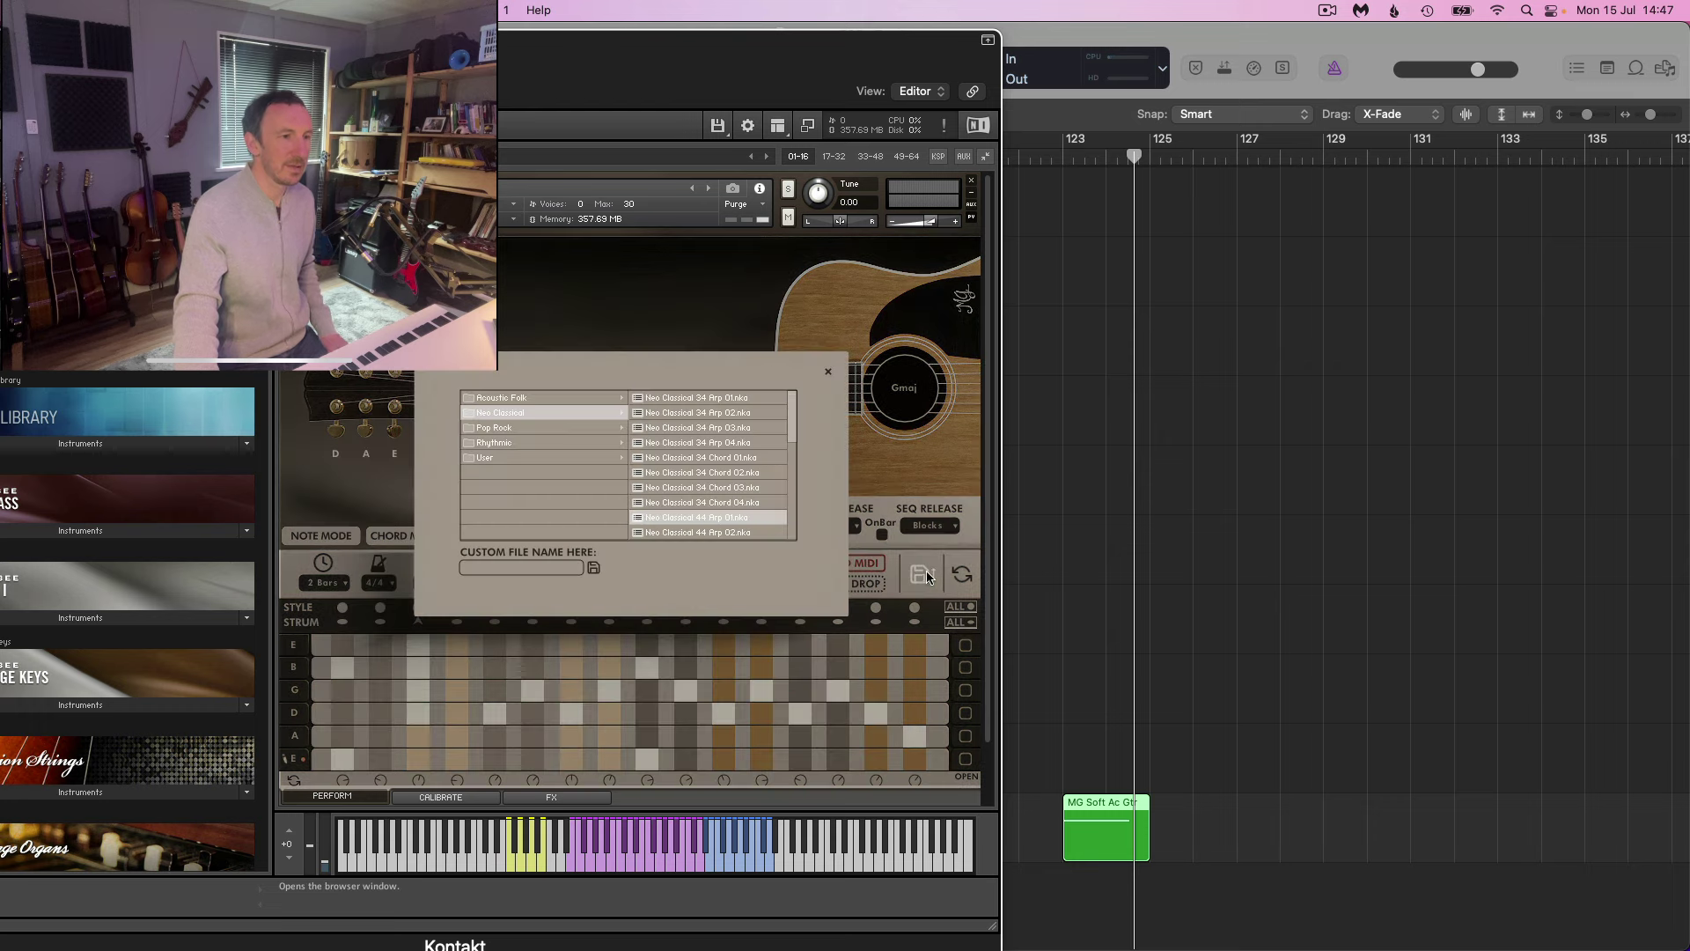
{"action": "left_click", "coordinate": [518, 401]}
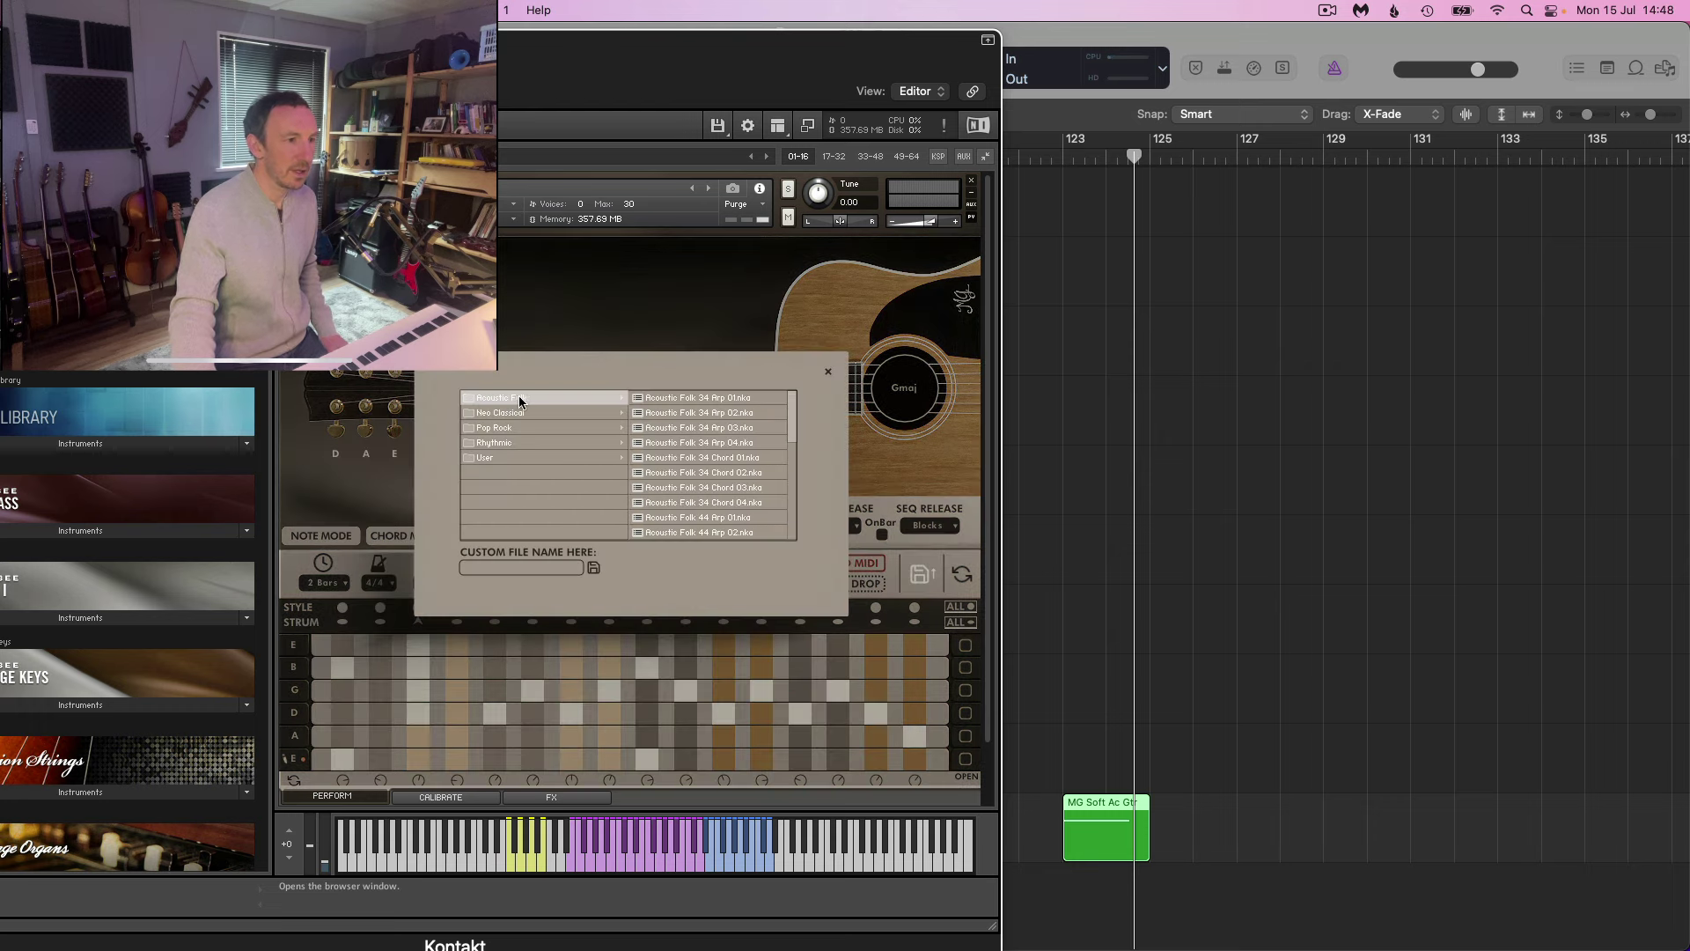
{"action": "scroll", "coordinate": [726, 507], "scroll_direction": "down", "scroll_amount": 3}
{"action": "left_click_drag", "start_coordinate": [795, 366], "coordinate": [790, 410]}
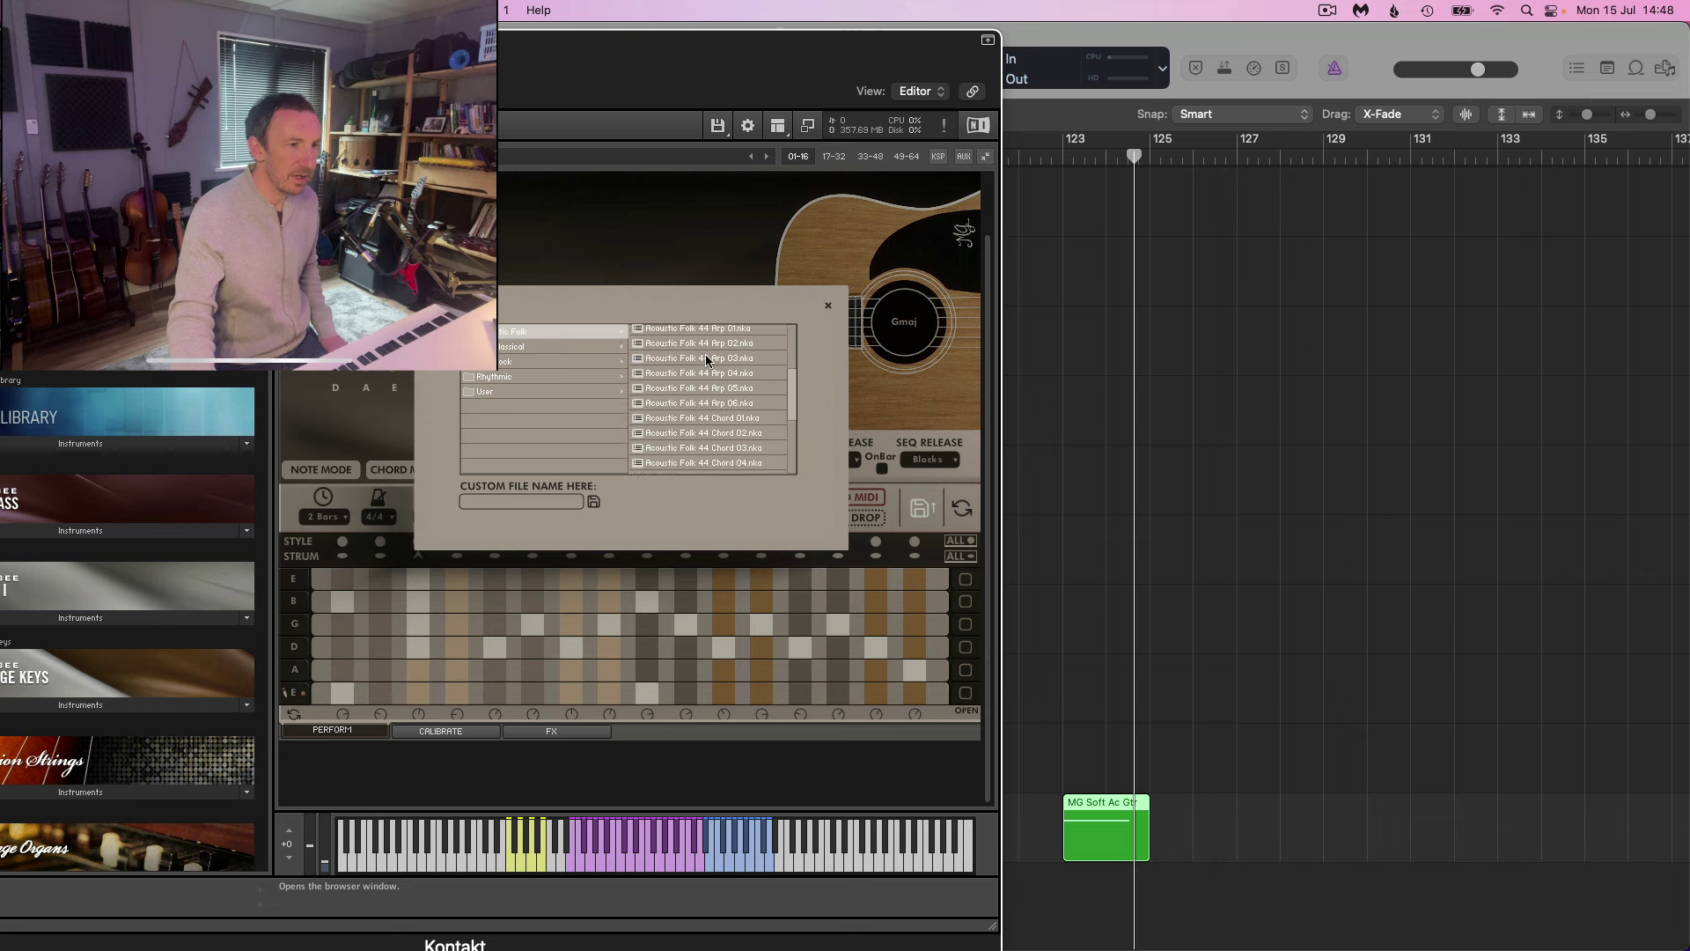
{"action": "left_click", "coordinate": [689, 418]}
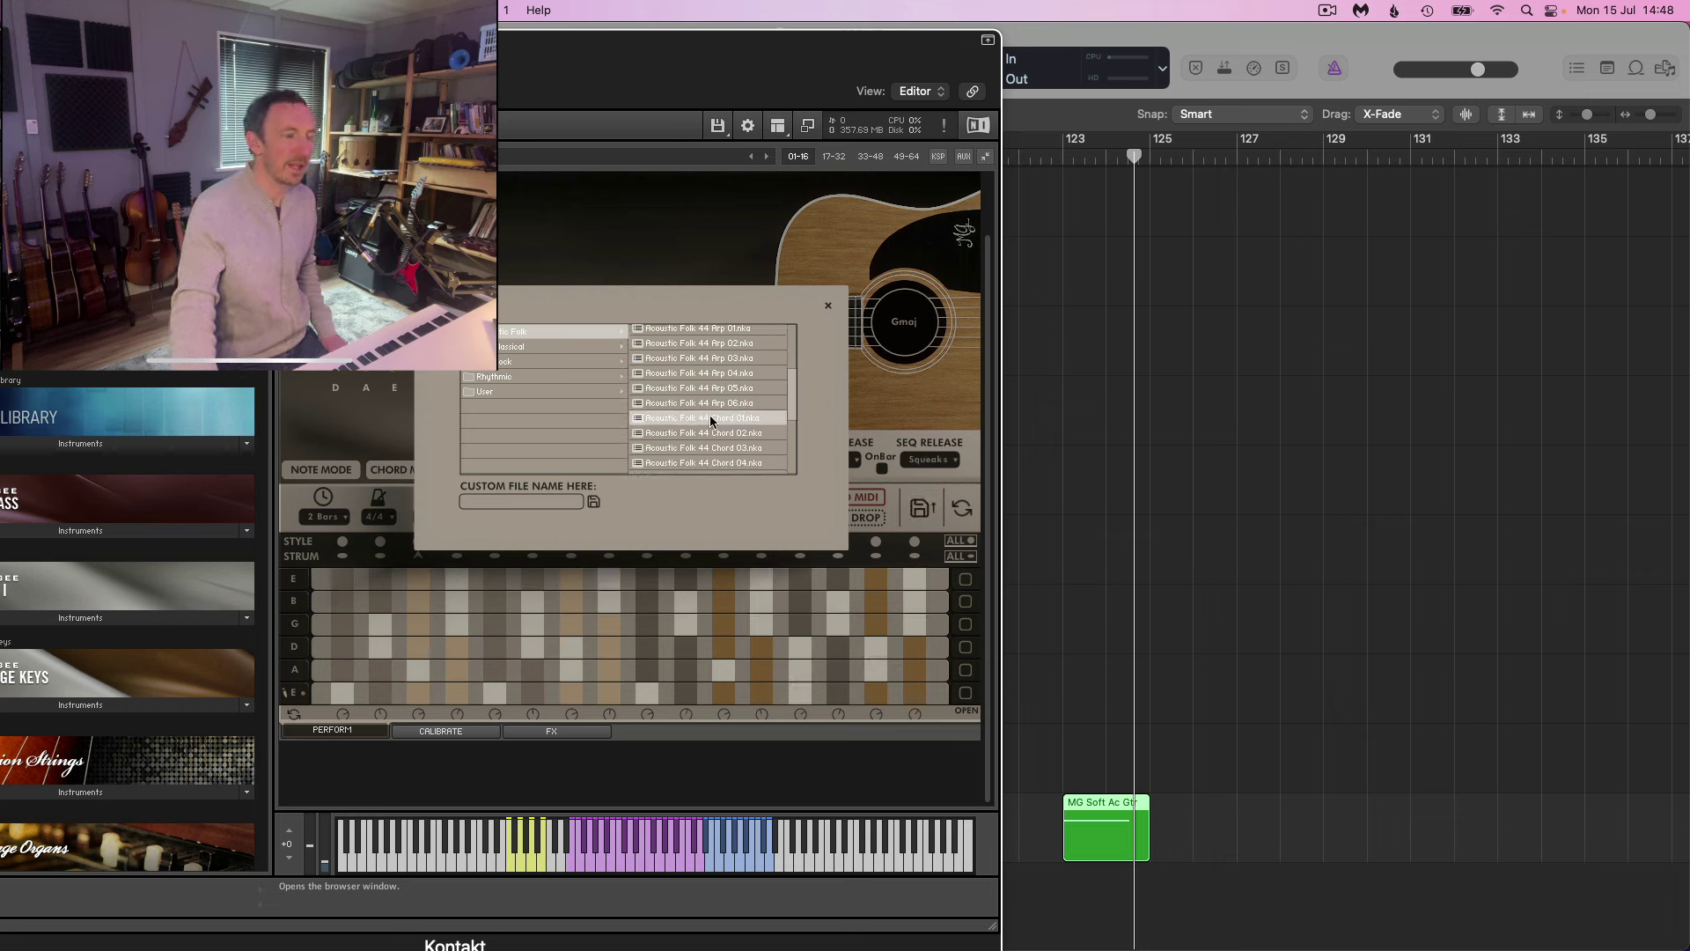
{"action": "left_click", "coordinate": [828, 304]}
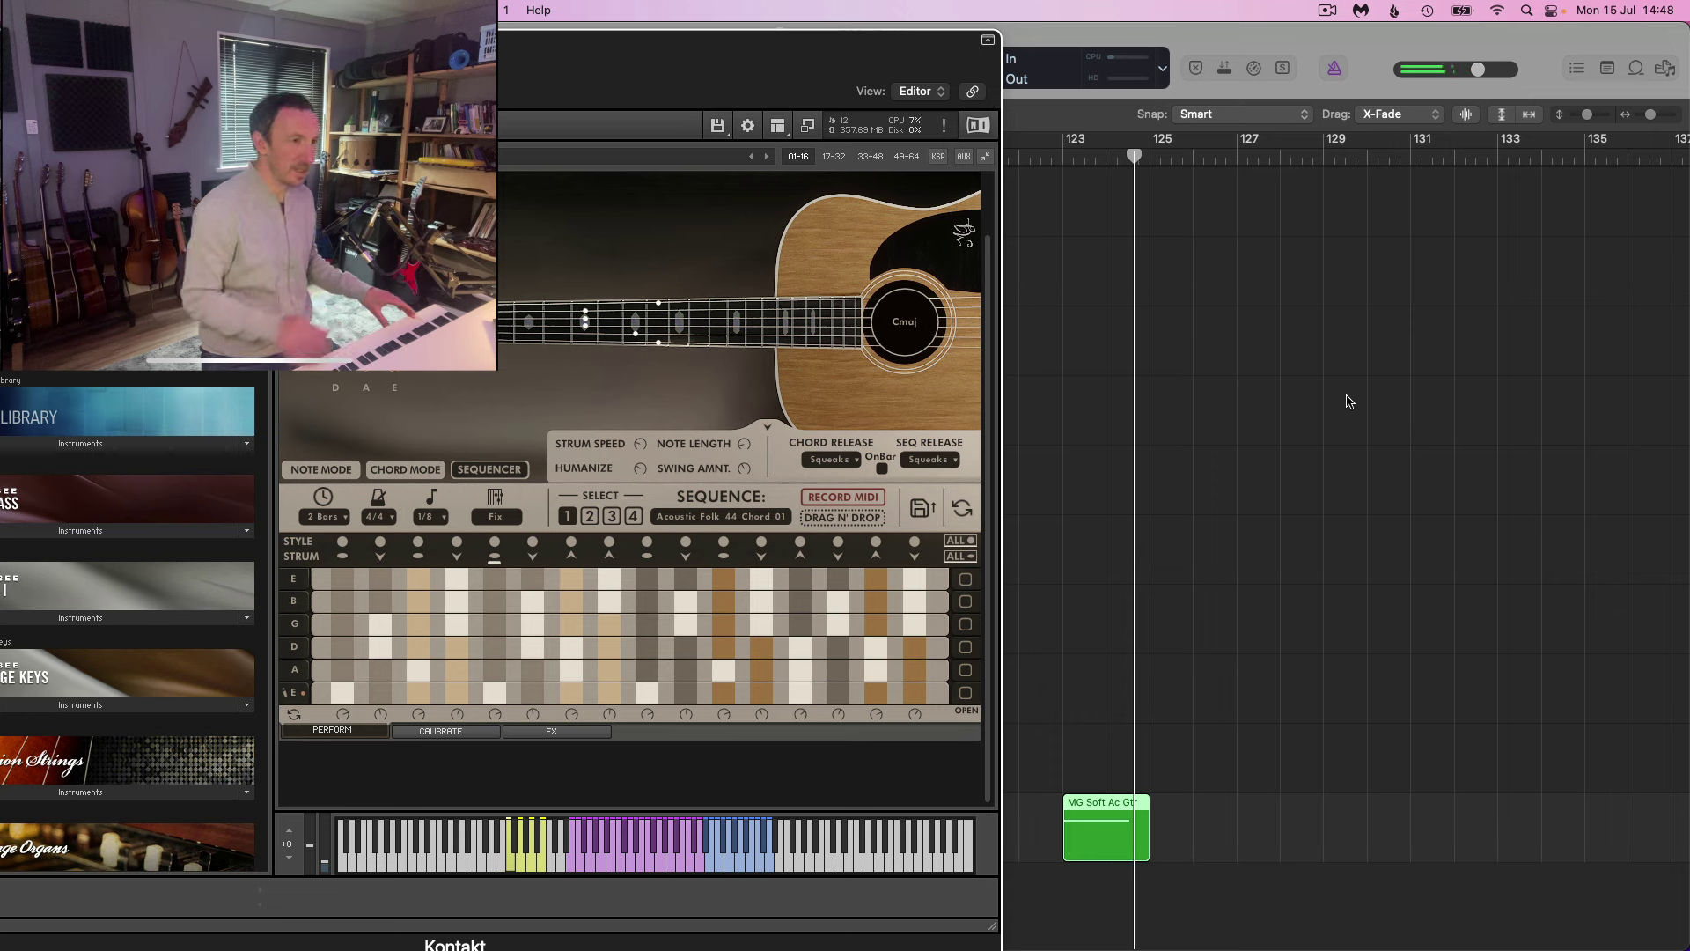
Try the Fluid chord voicing on the folk pattern and switch it to Fix Top.
{"action": "left_click", "coordinate": [511, 518]}
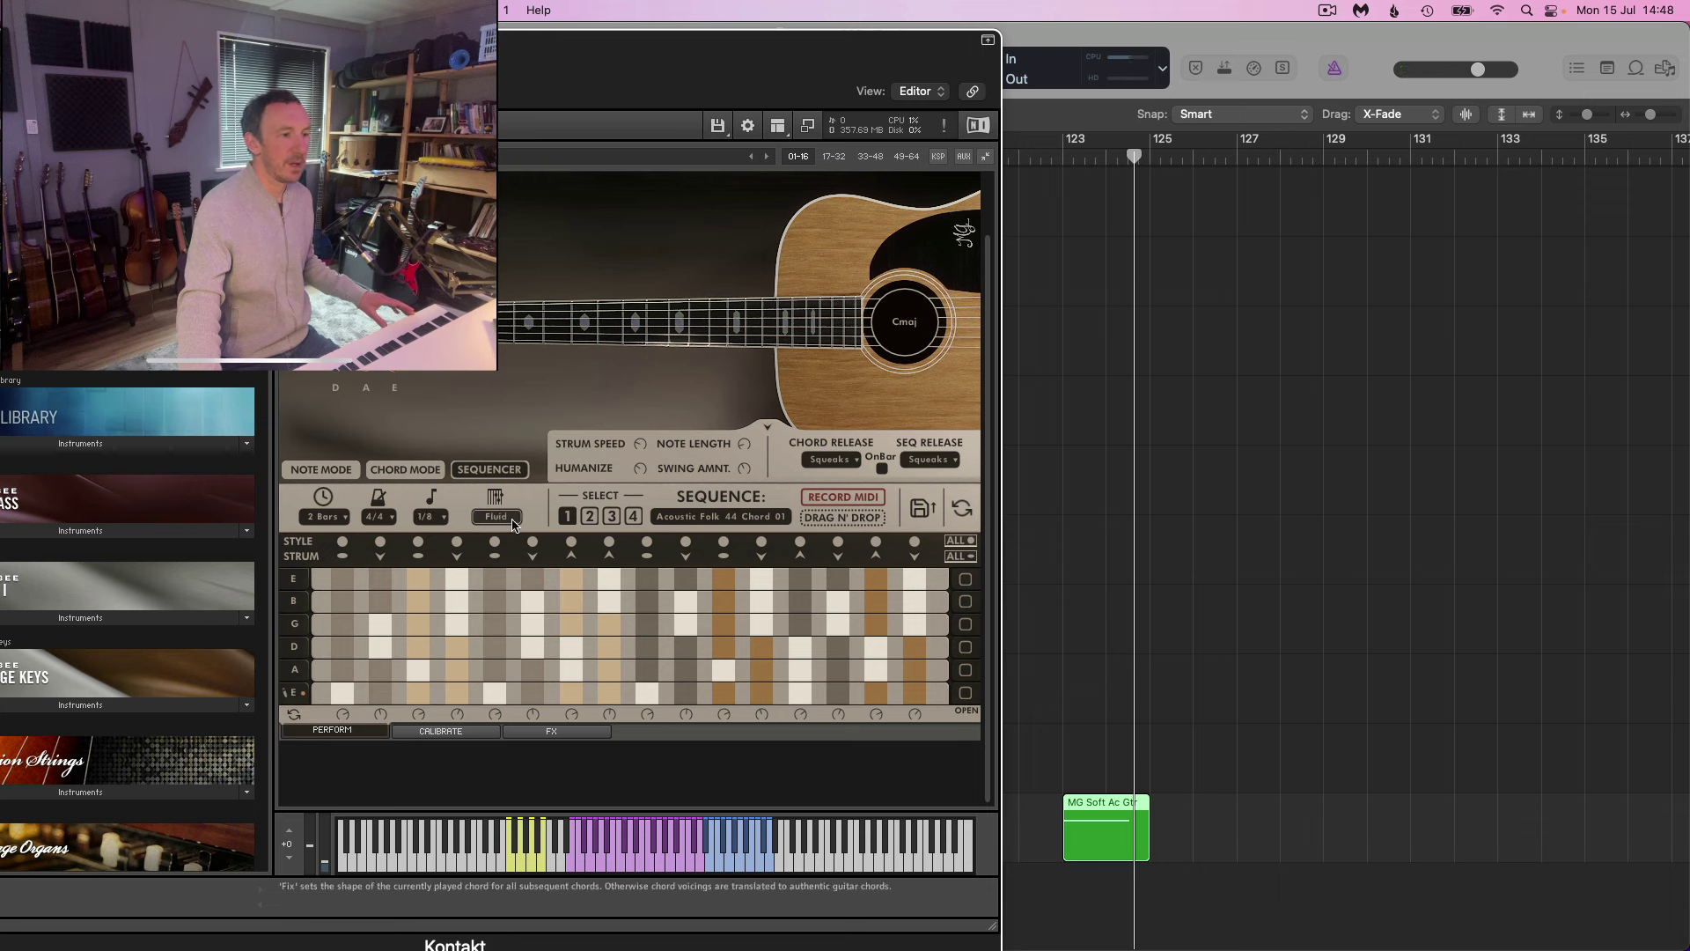
{"action": "left_click", "coordinate": [511, 519]}
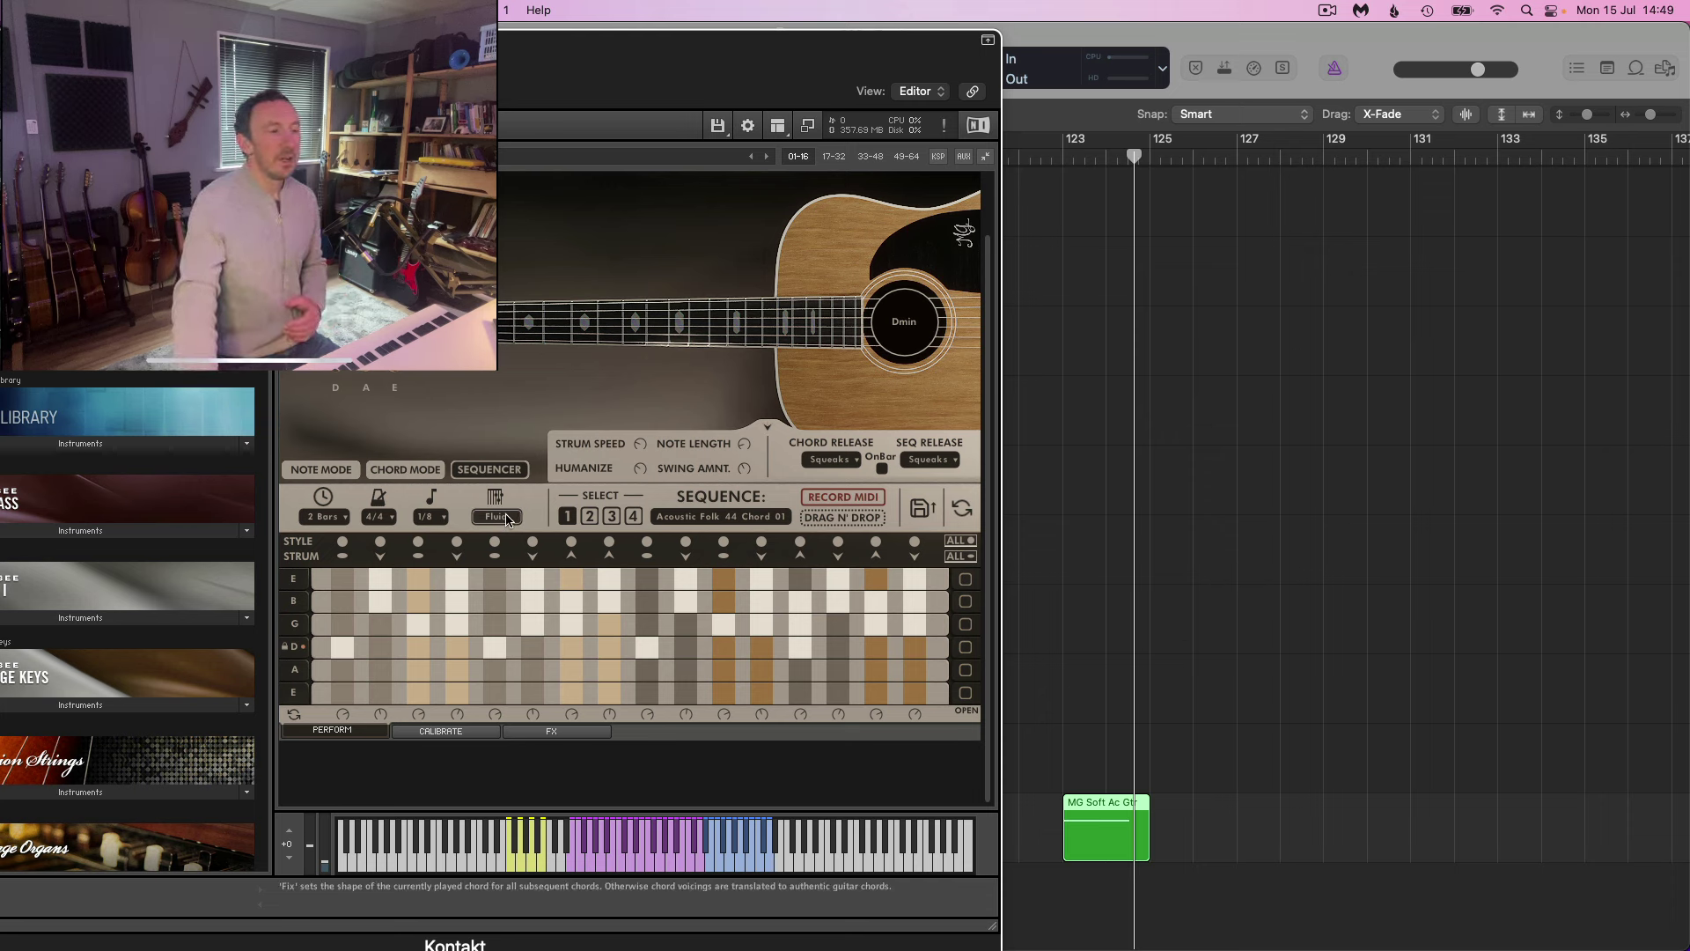
{"action": "scroll", "coordinate": [530, 522], "scroll_direction": "down", "scroll_amount": 3}
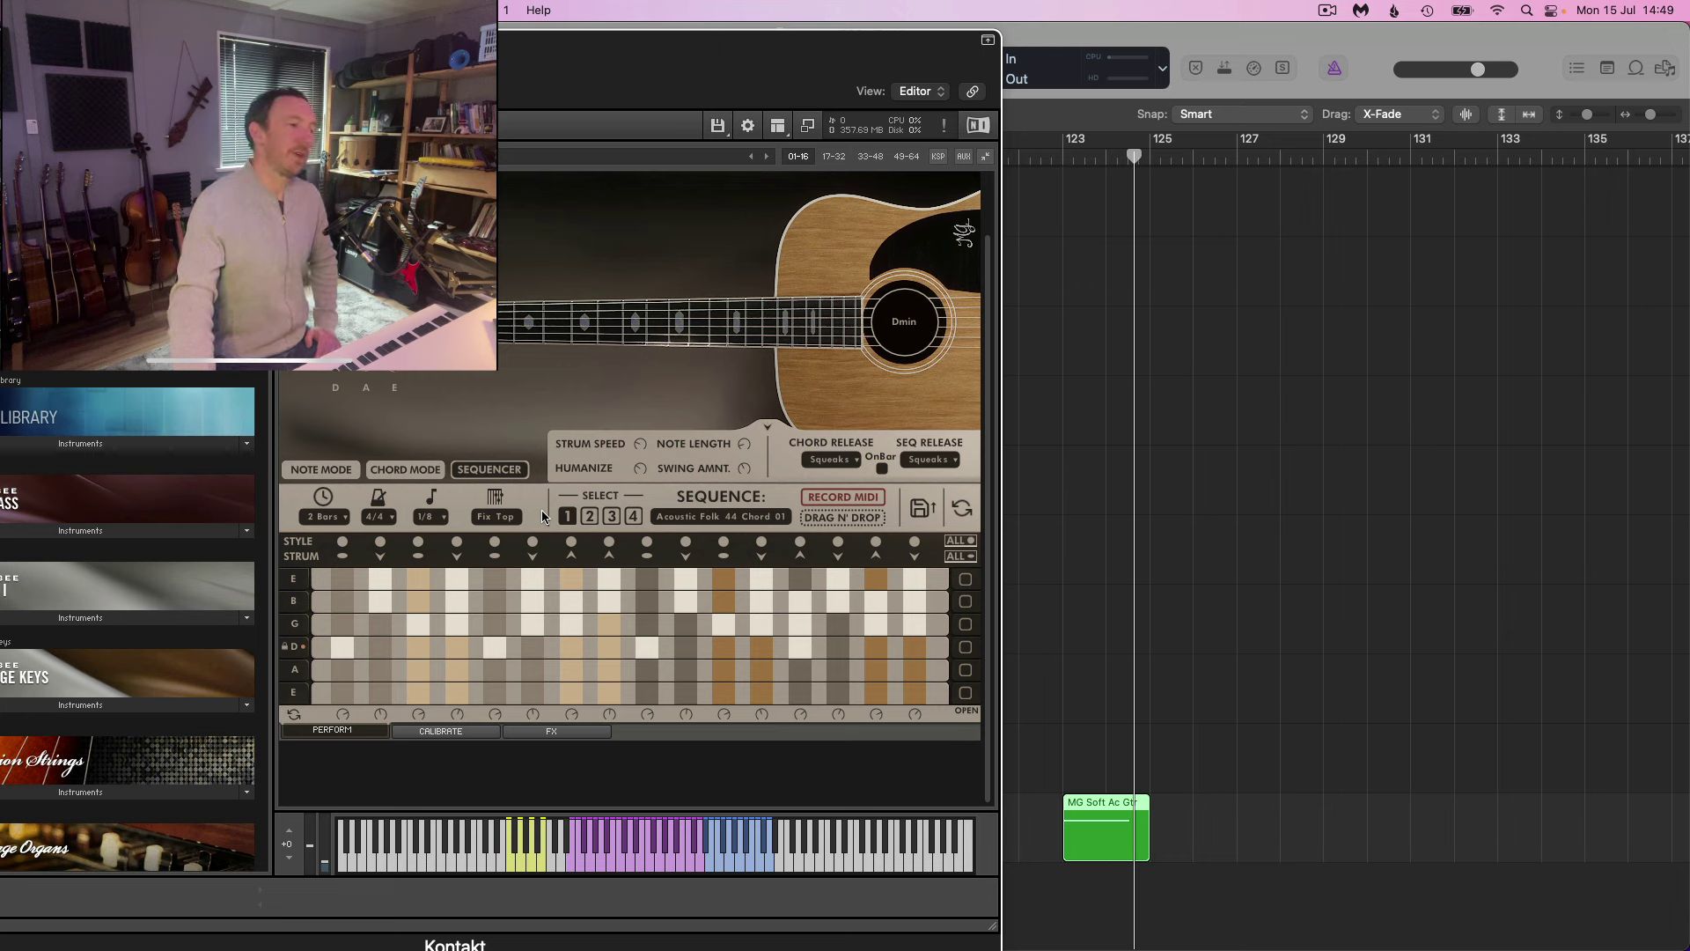
Try Neo Classical 34 Chord 01 and Arp 02, settle on Neo Classical 34 Arp 03, and close the pattern browser.
{"action": "left_click", "coordinate": [920, 511]}
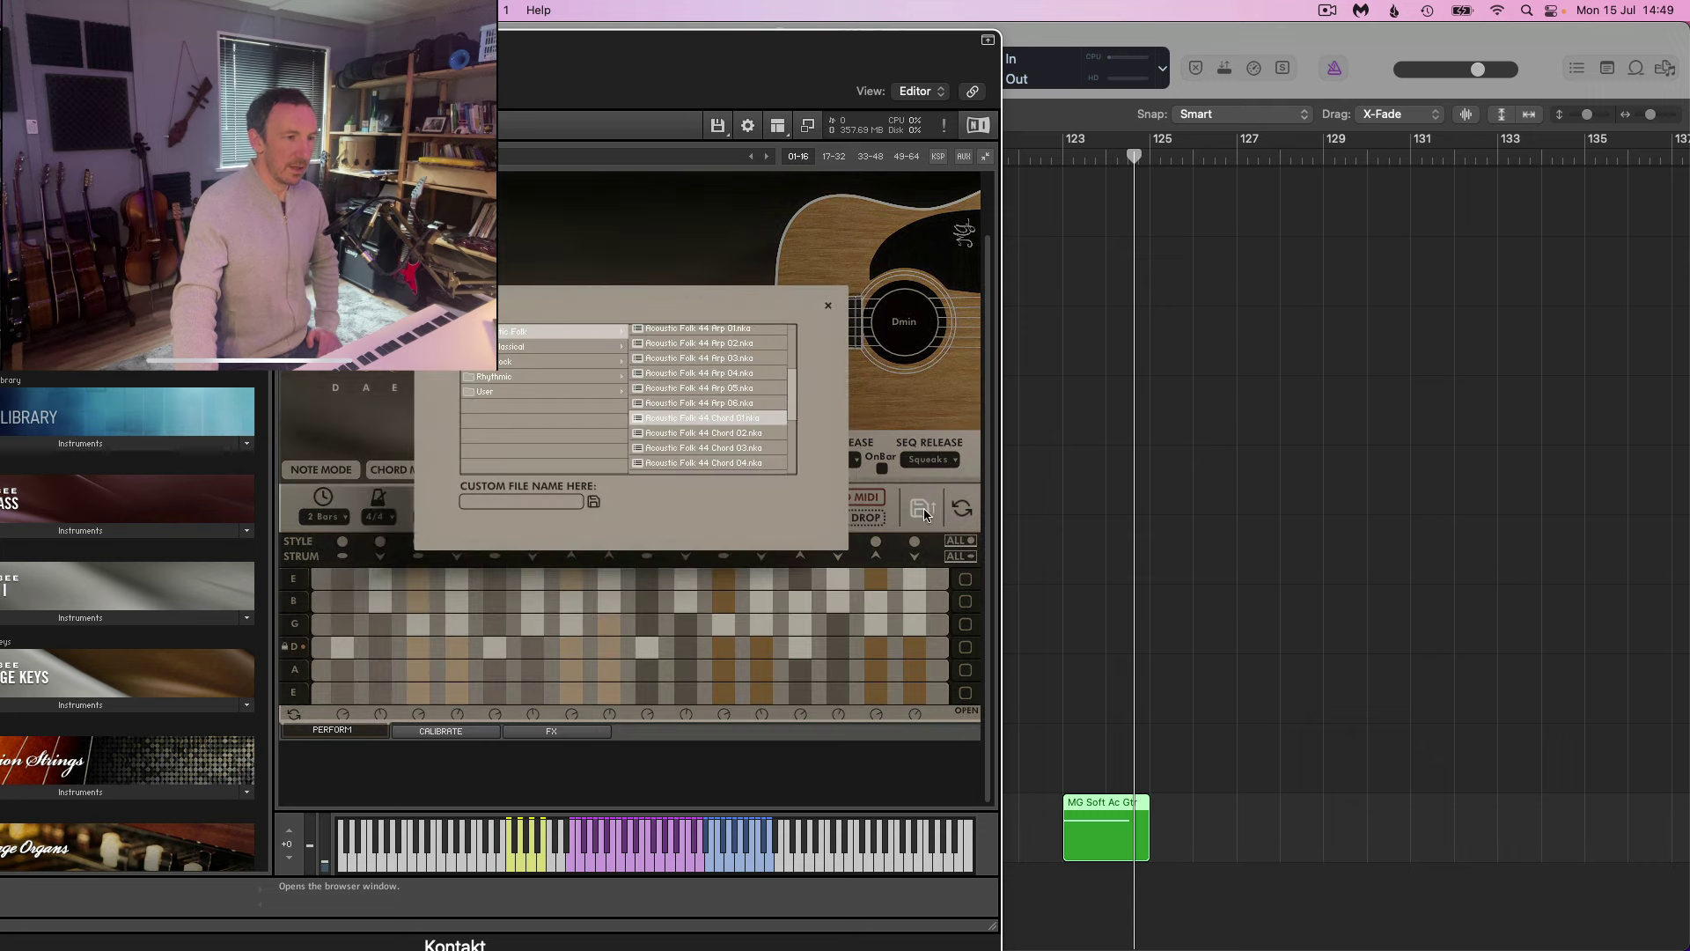
{"action": "left_click", "coordinate": [546, 346]}
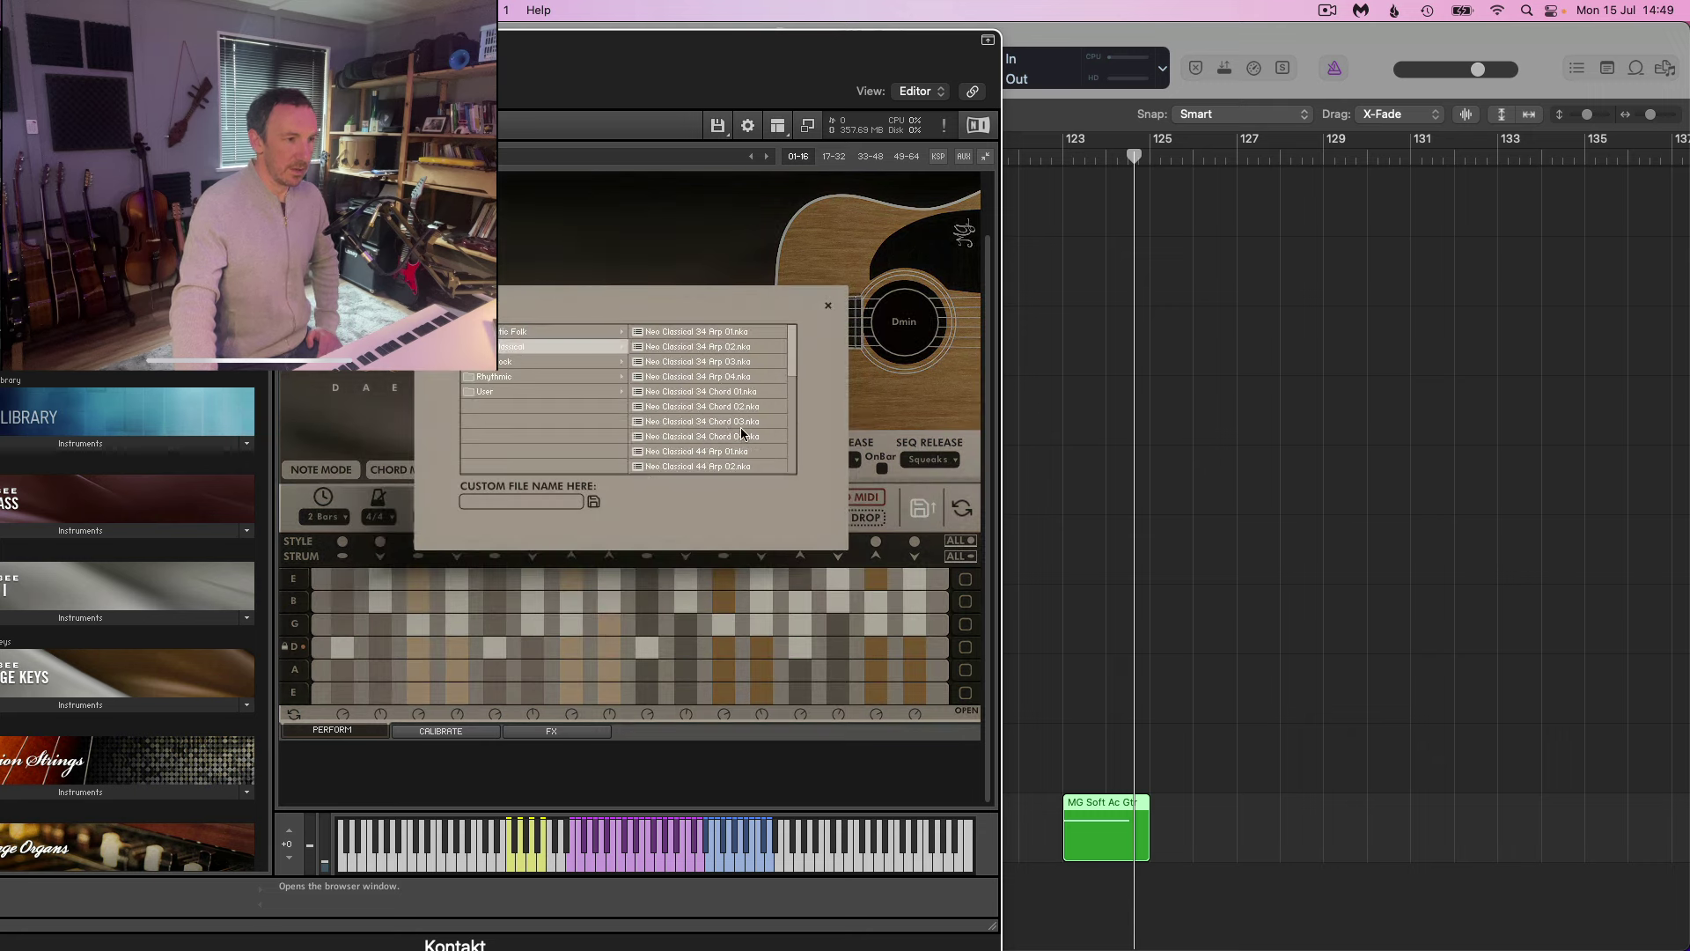
{"action": "left_click", "coordinate": [702, 393]}
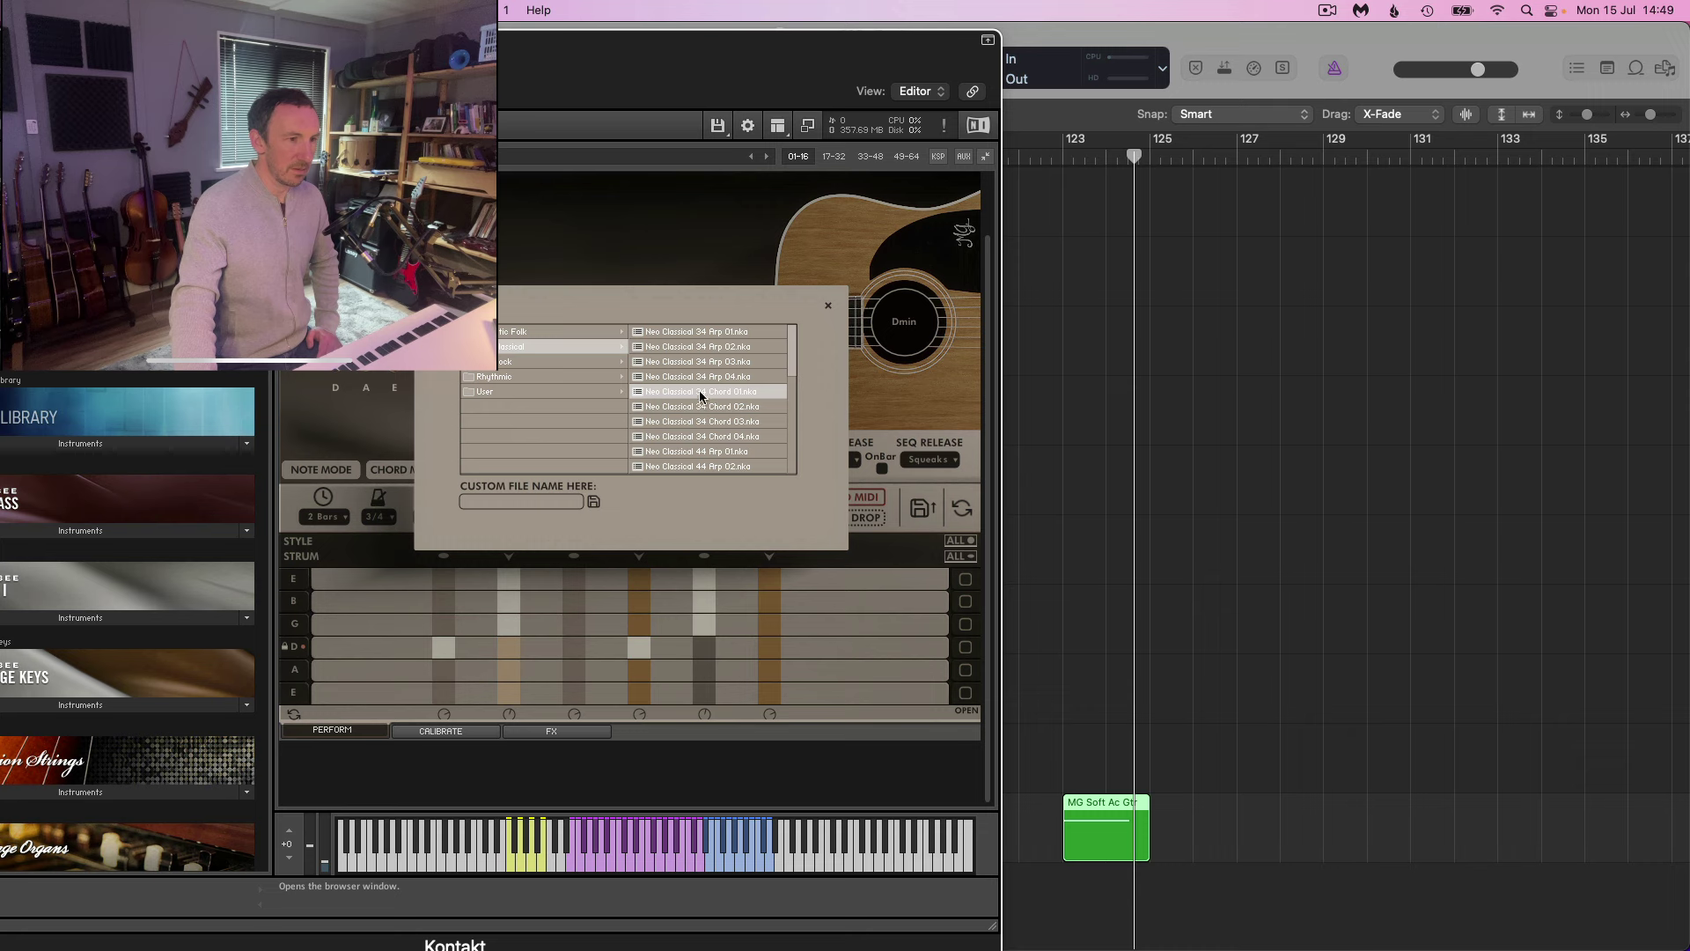
{"action": "left_click", "coordinate": [702, 347]}
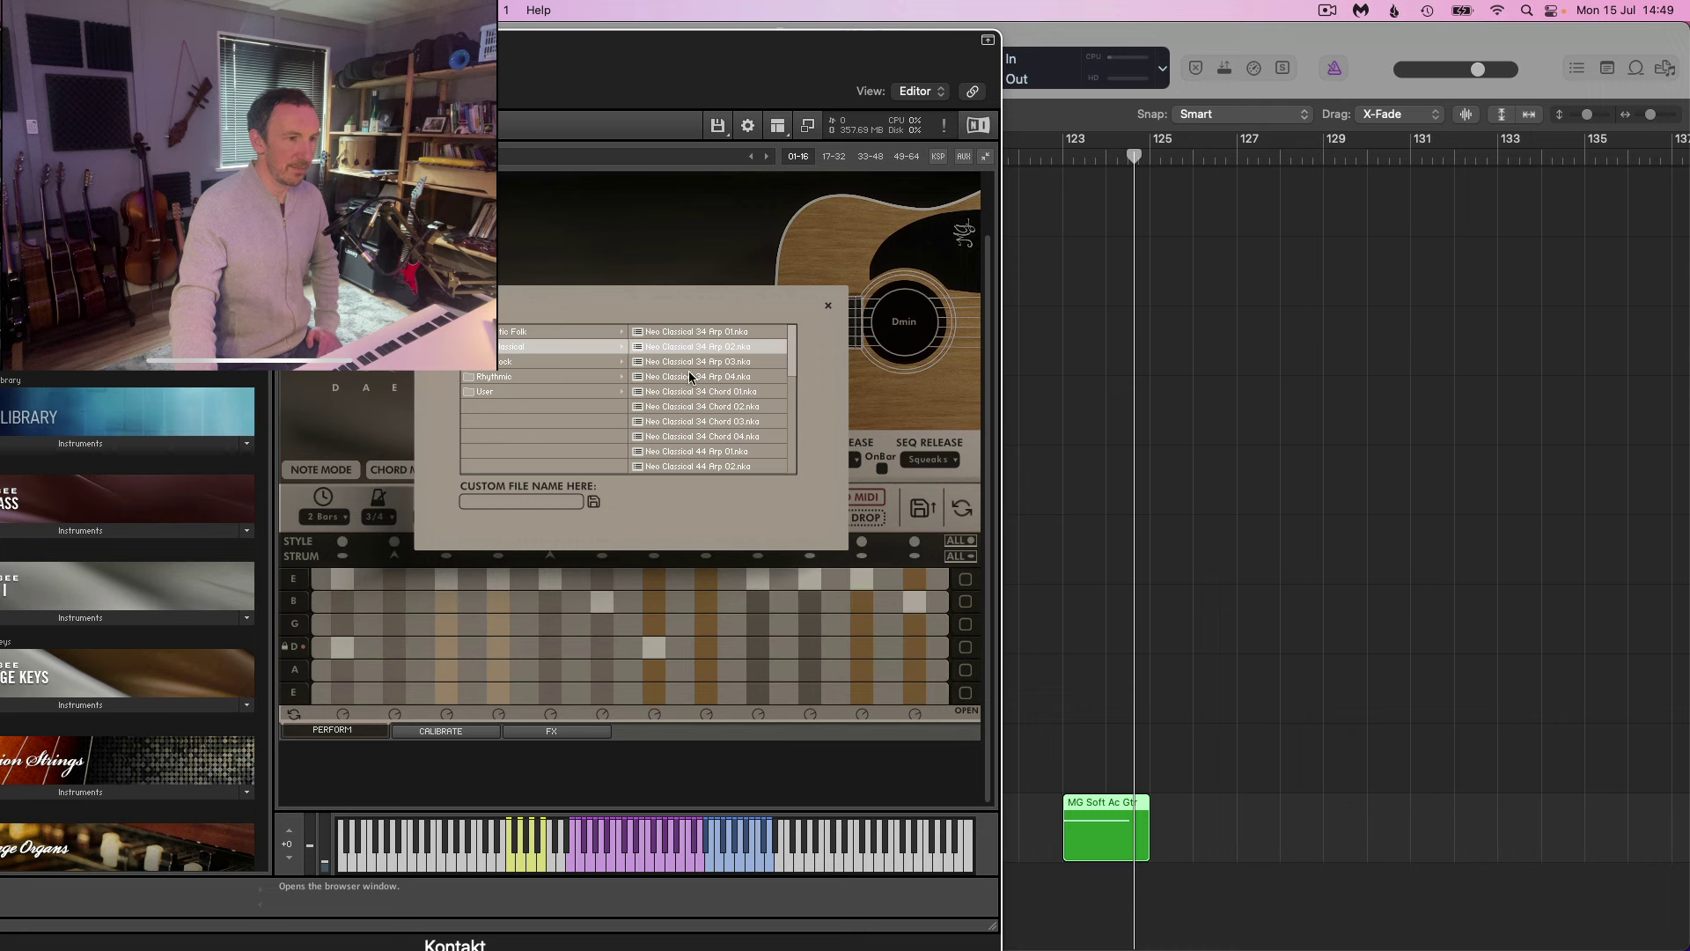
{"action": "double_click", "coordinate": [689, 361]}
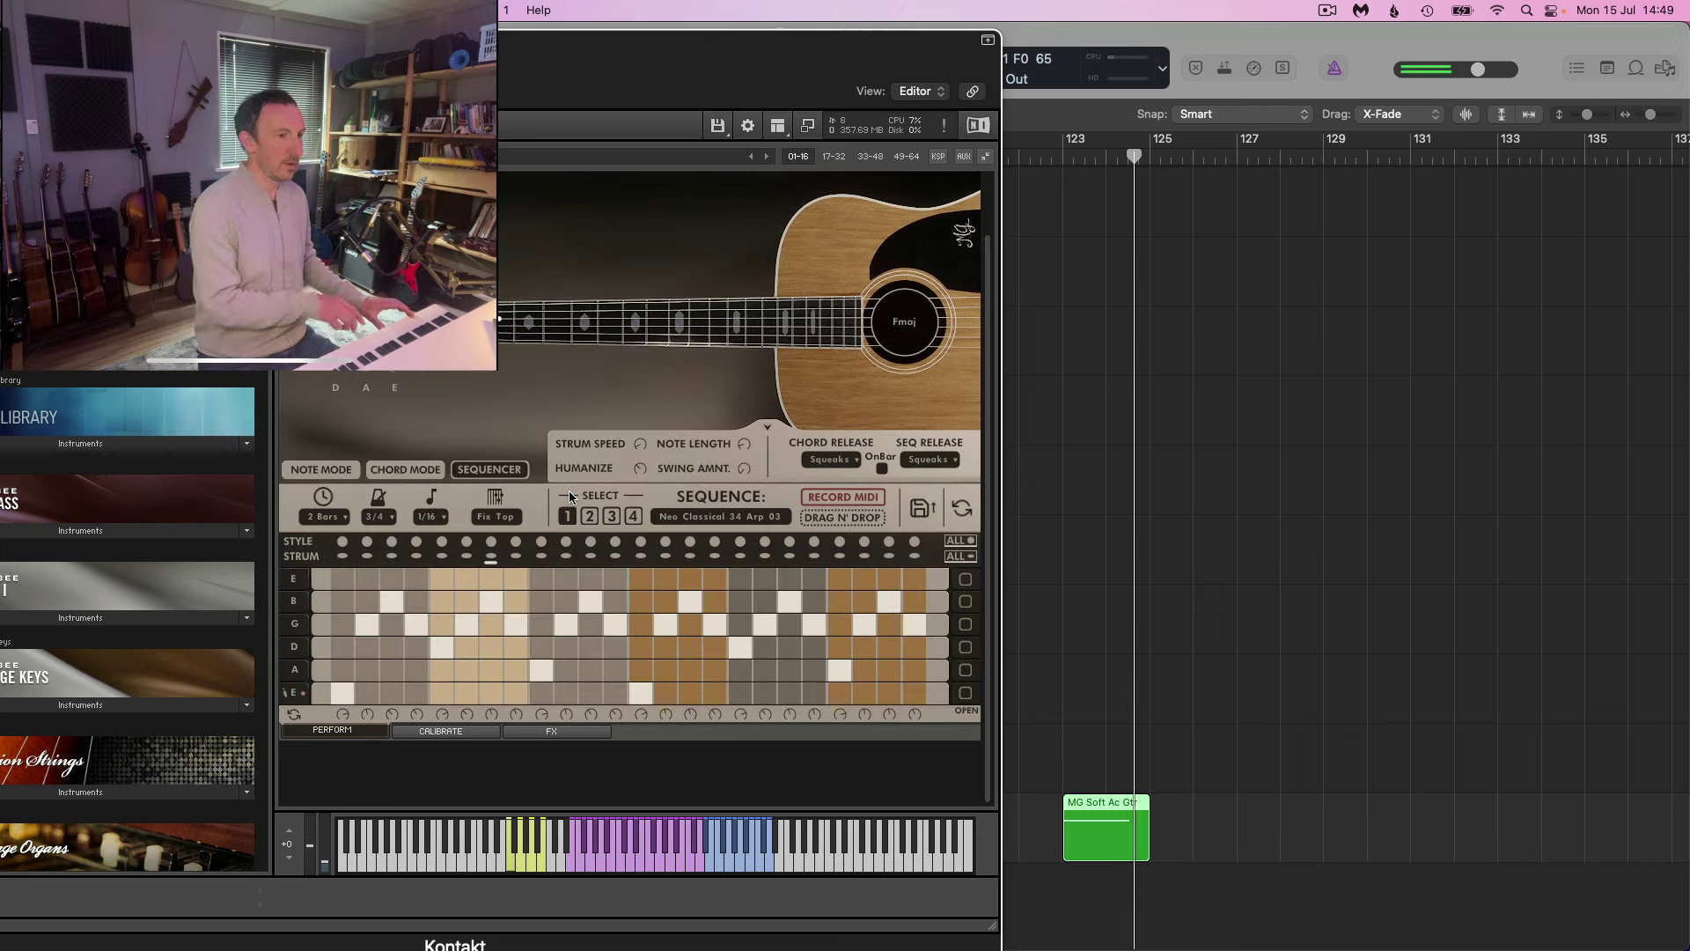
Set the sequence's note value to 1/8 and move steps 4 and 8 to the high E string and step 5 to B.
{"action": "left_click", "coordinate": [433, 517]}
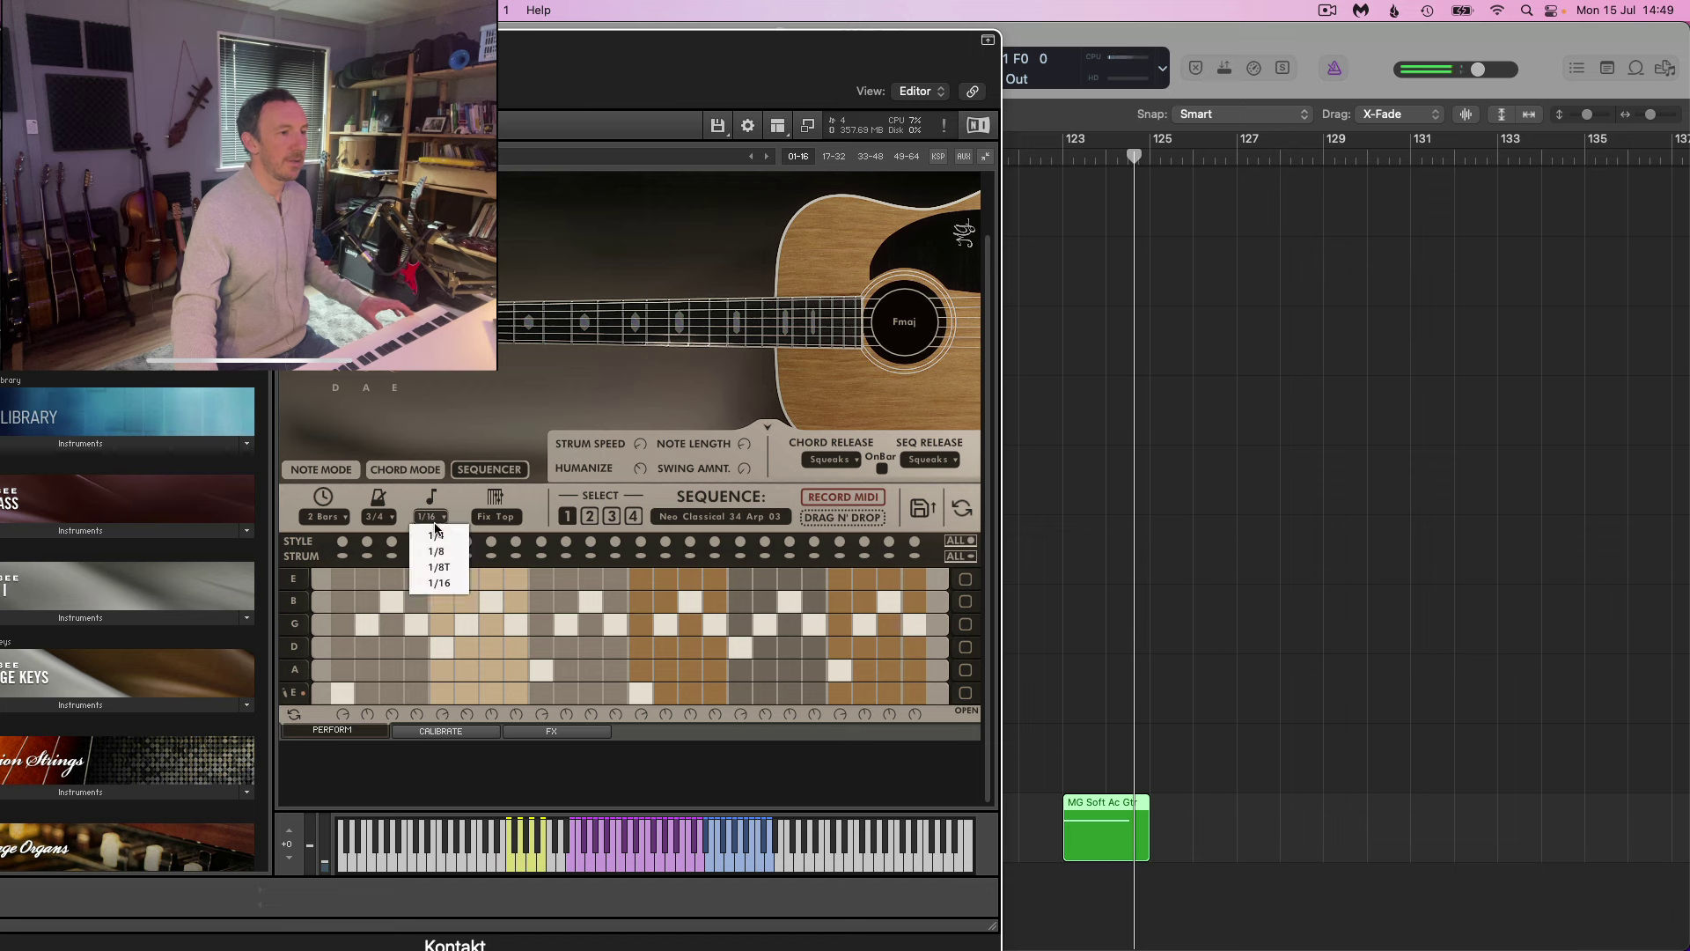
{"action": "left_click", "coordinate": [436, 551]}
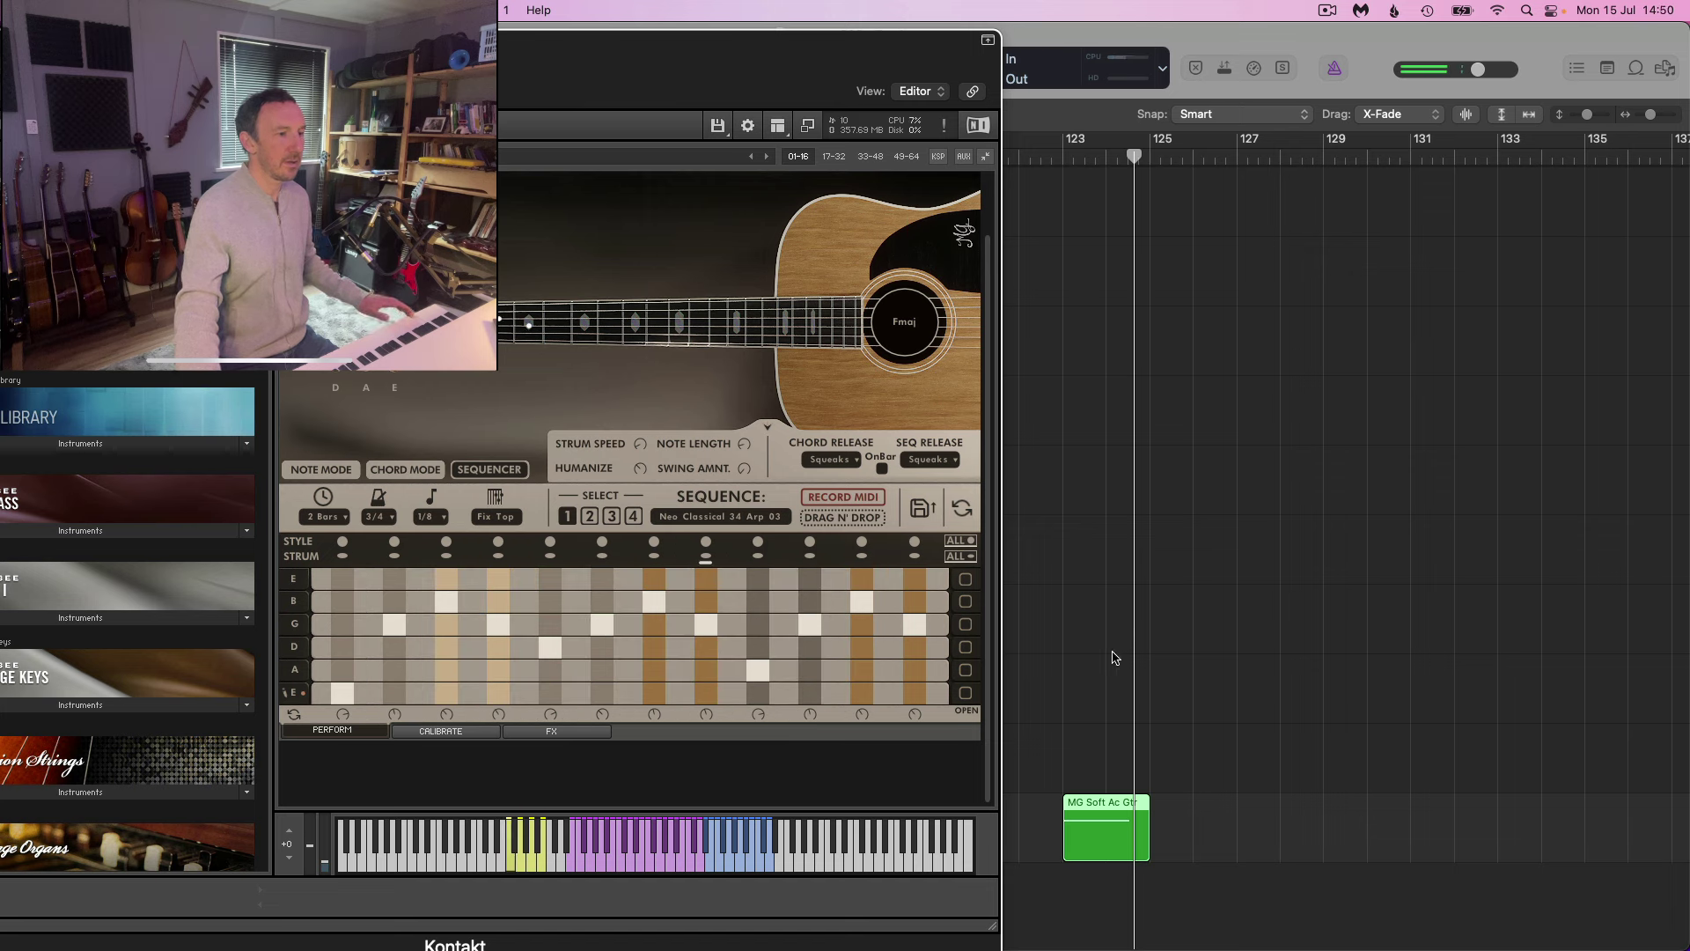
{"action": "left_click", "coordinate": [506, 580]}
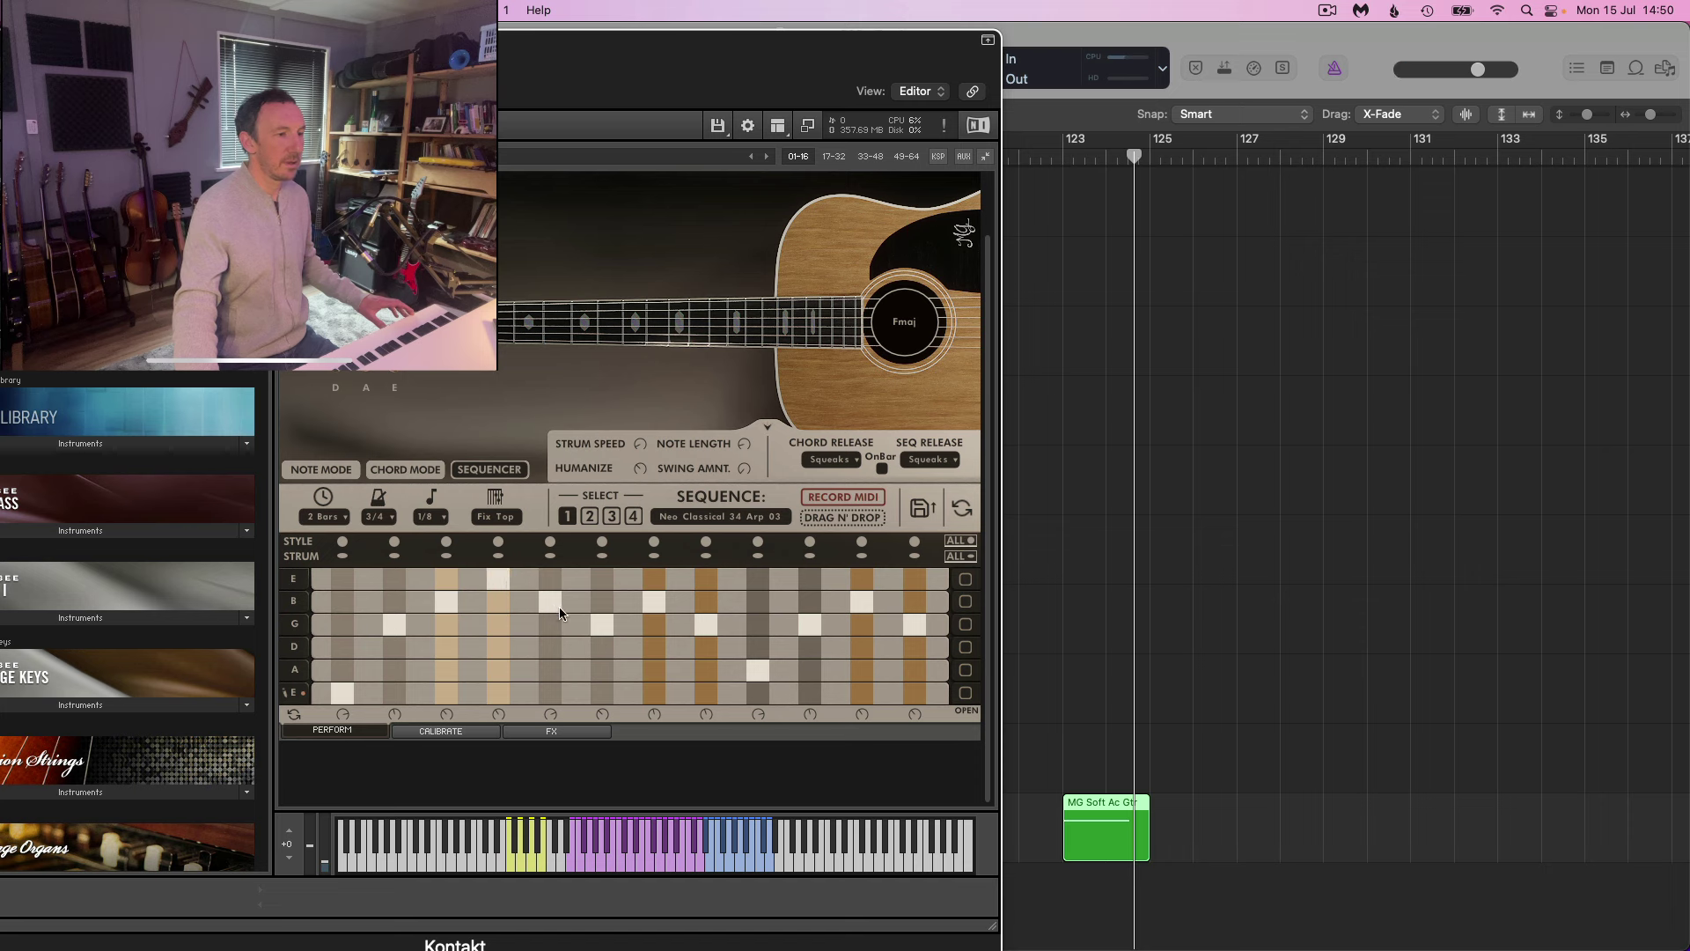
{"action": "left_click", "coordinate": [706, 577]}
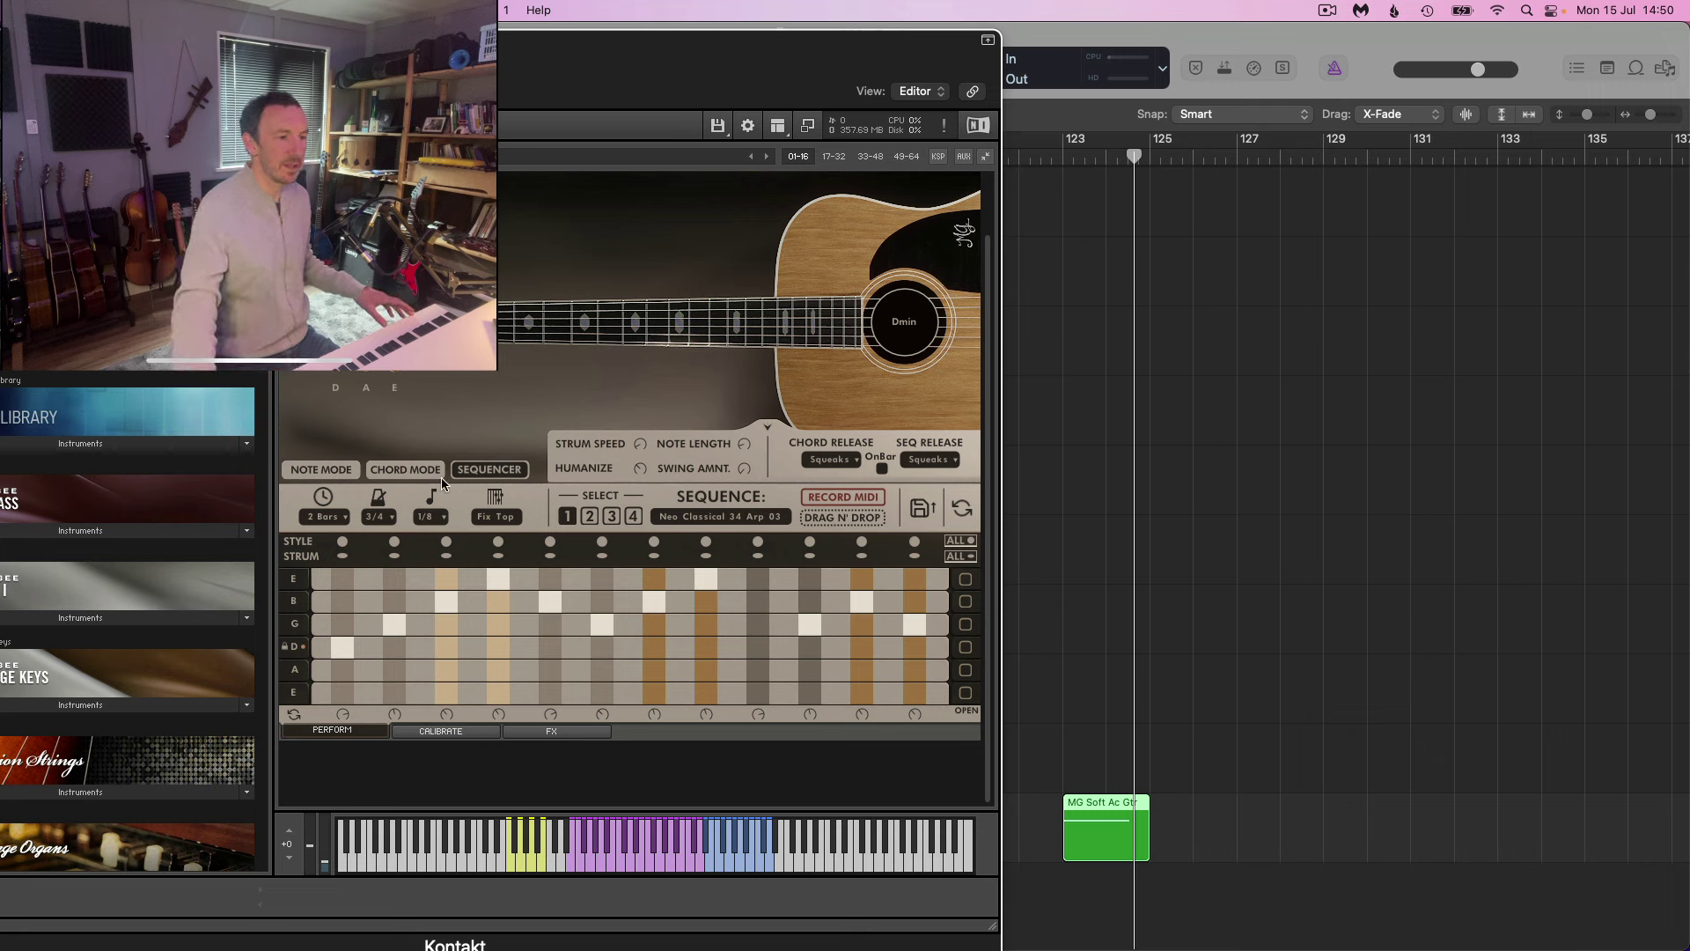
Try the Fluid voicing on the edited 3/4 arpeggio and settle on Fix.
{"action": "left_click", "coordinate": [480, 511]}
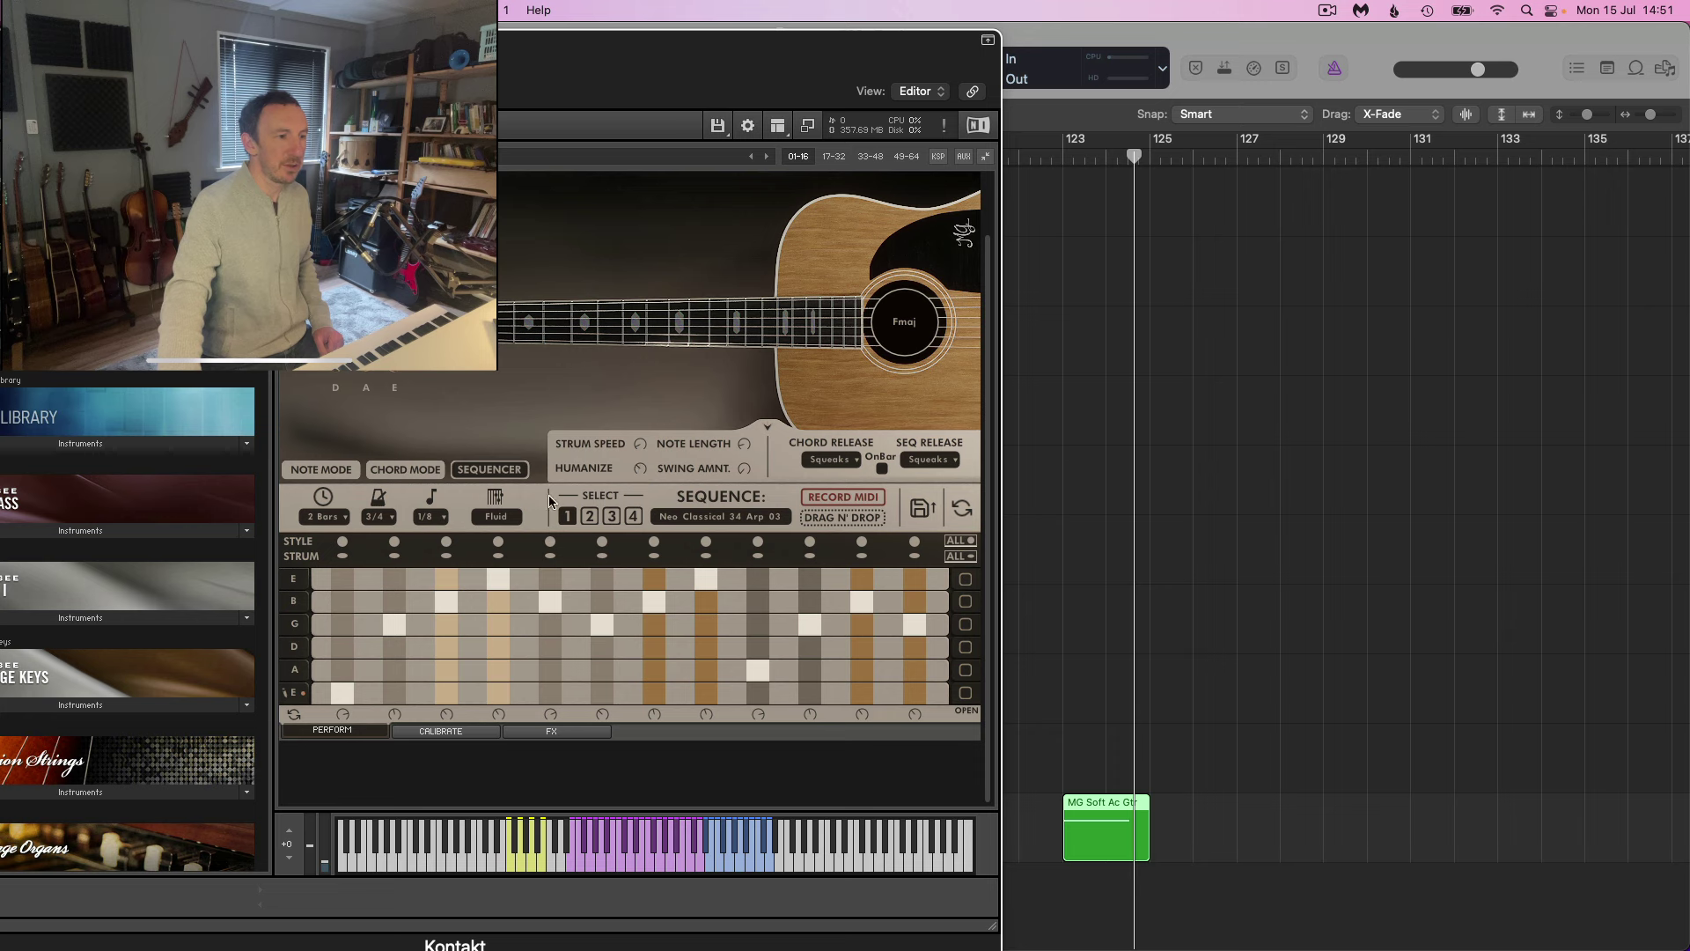
{"action": "left_click", "coordinate": [515, 517]}
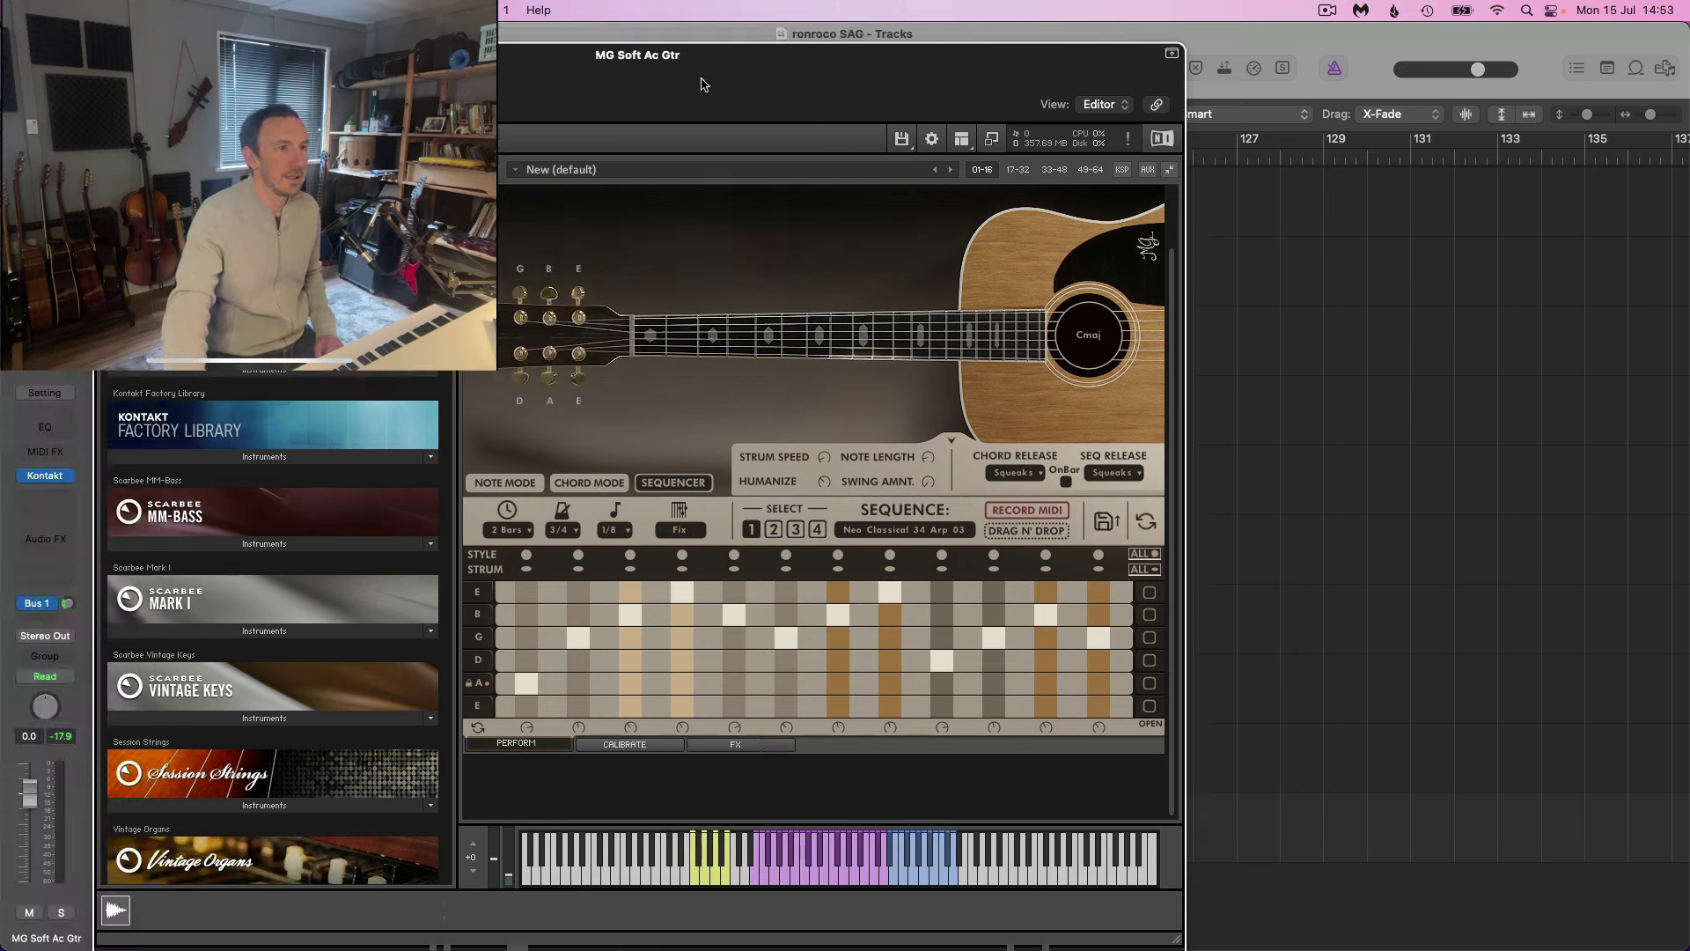
Move the guitar window off the arrangement and bring the project's tracks from about bar 39 into view with the playhead near bar 38.
{"action": "left_click_drag", "start_coordinate": [705, 84], "coordinate": [1688, 217]}
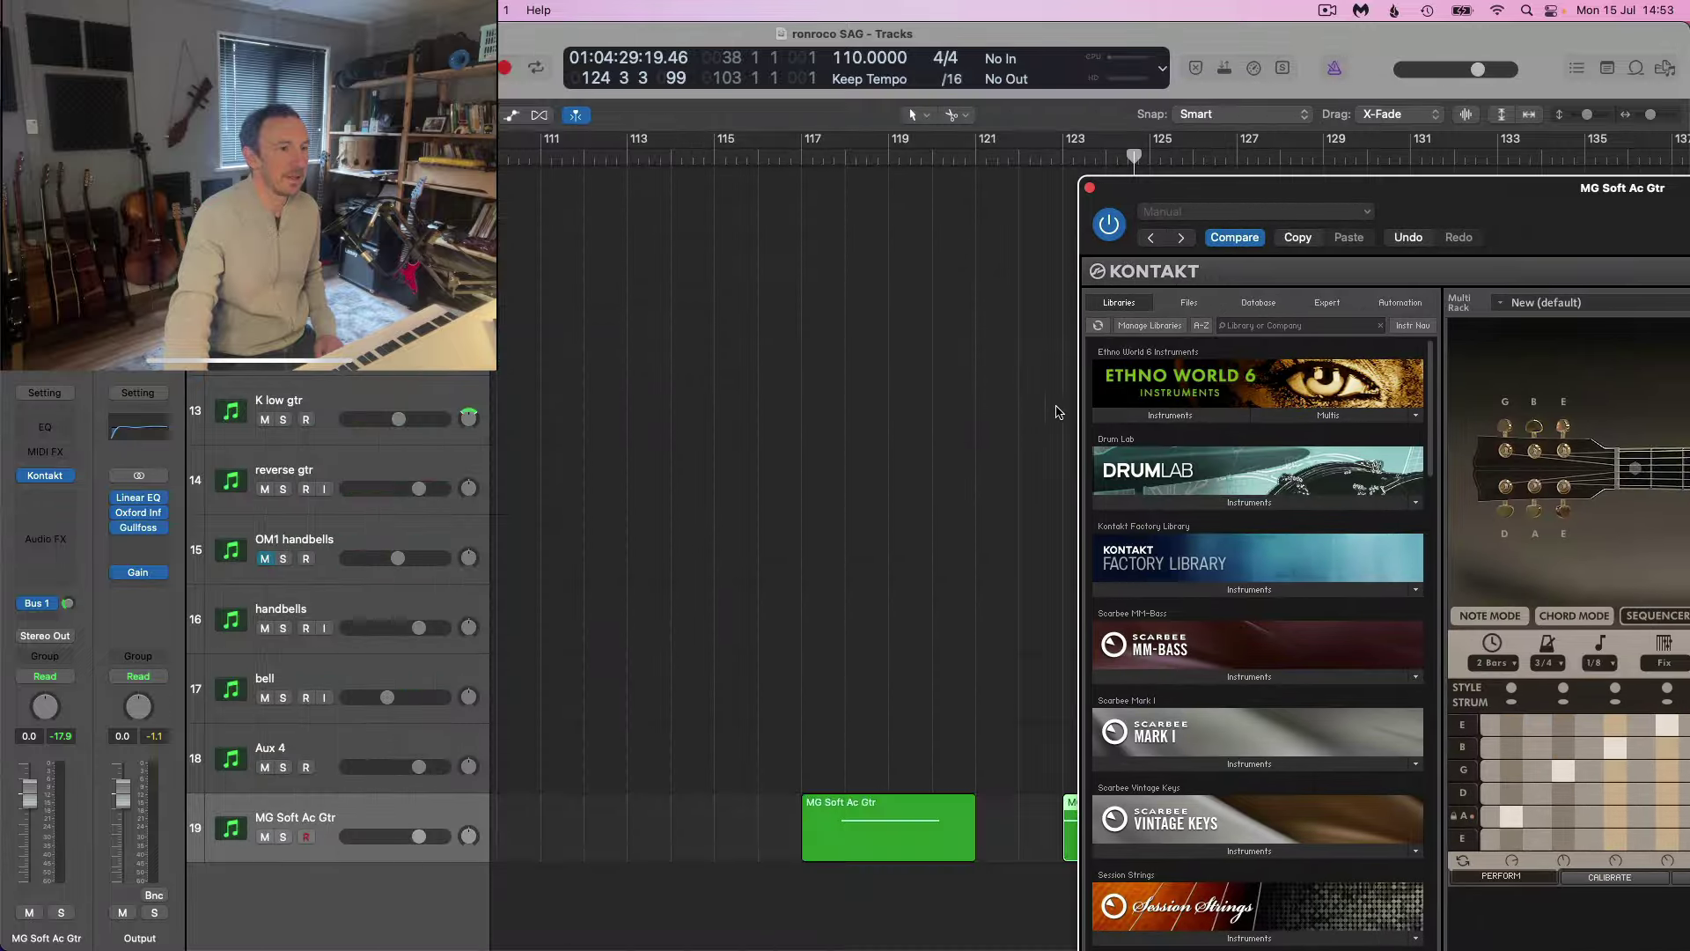
{"action": "scroll", "coordinate": [981, 393], "scroll_direction": "left", "scroll_amount": 5}
{"action": "key", "text": "z"}
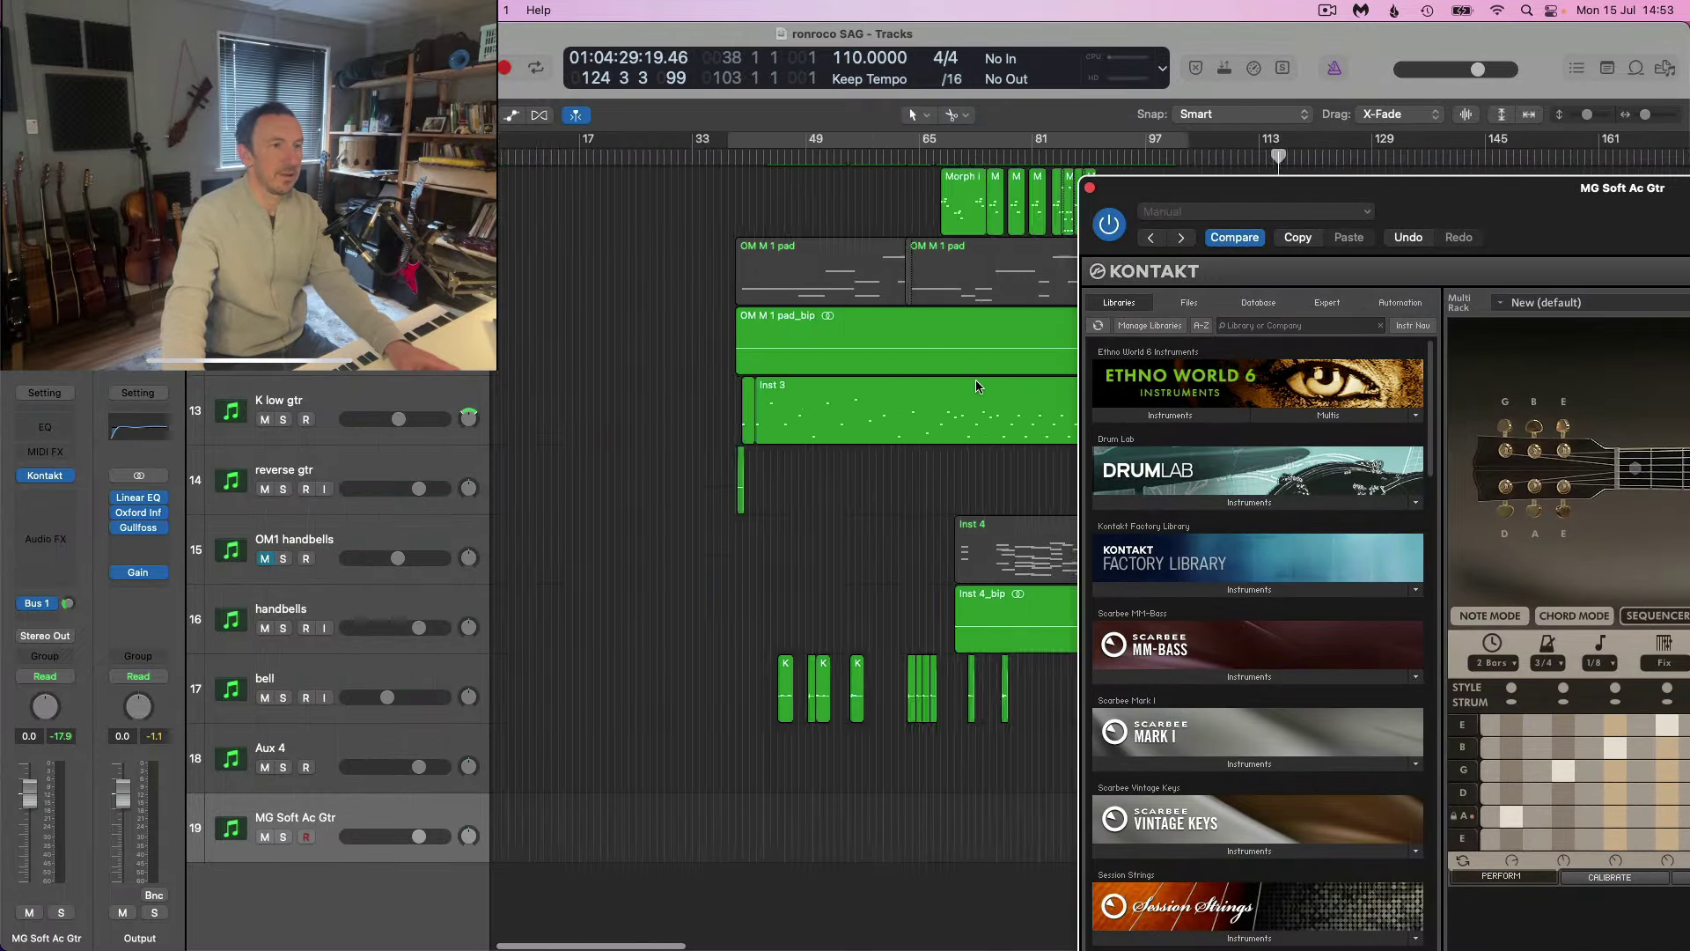
{"action": "key", "text": "z"}
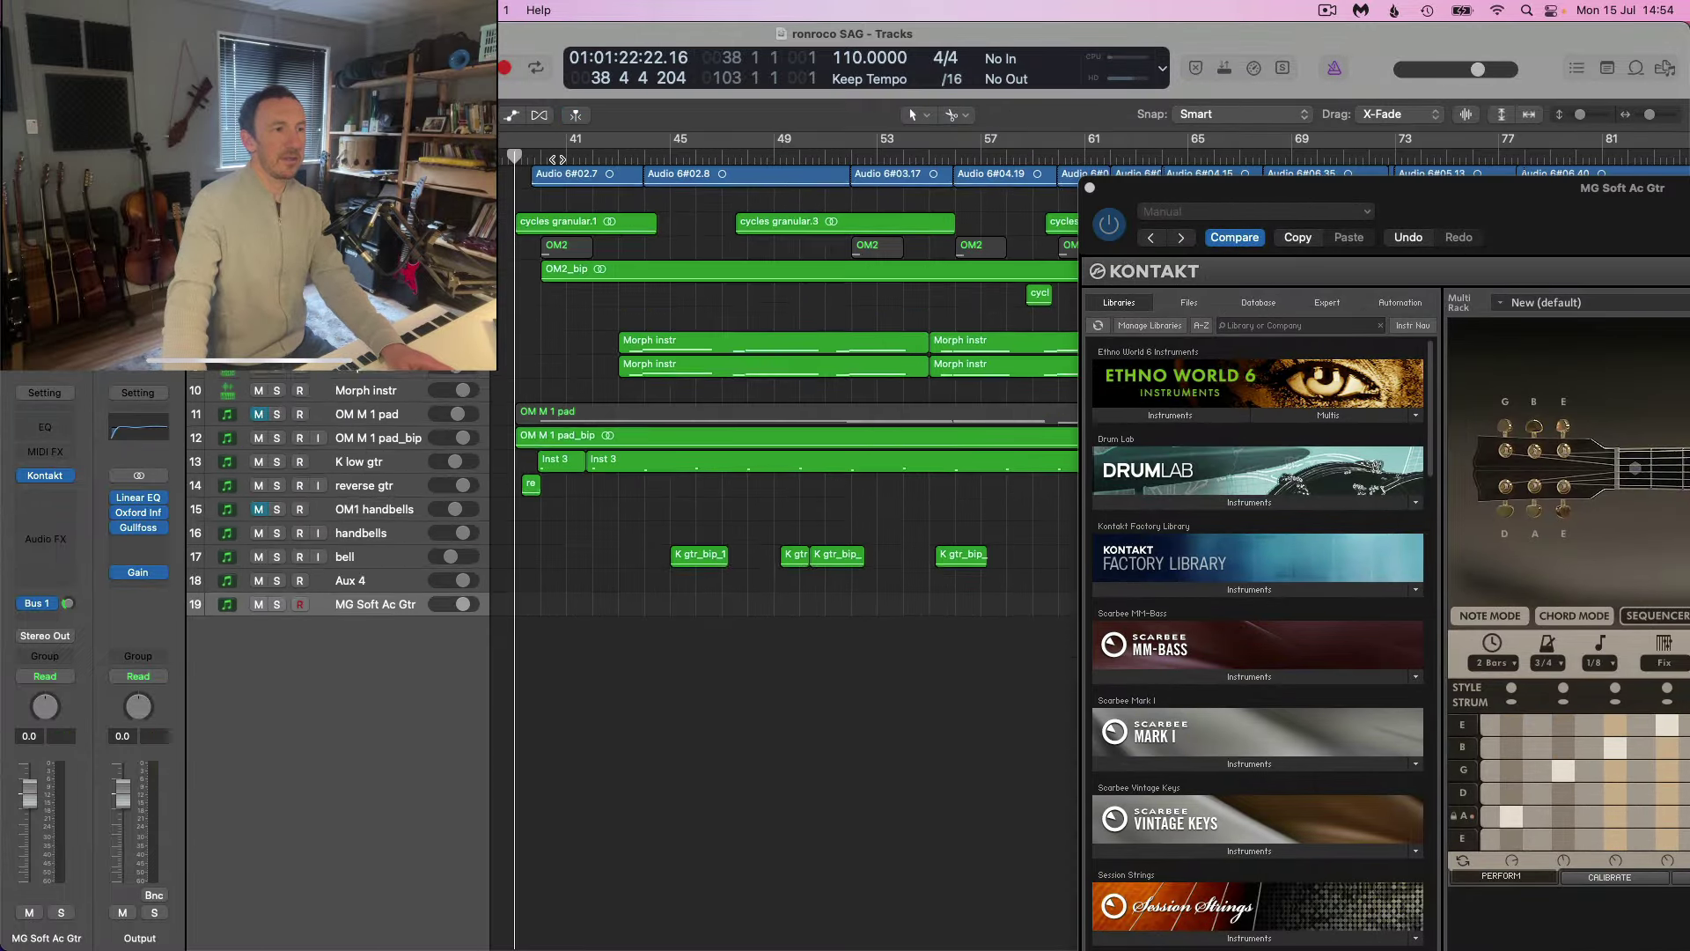
{"action": "scroll", "coordinate": [792, 528], "scroll_direction": "up", "scroll_amount": 3}
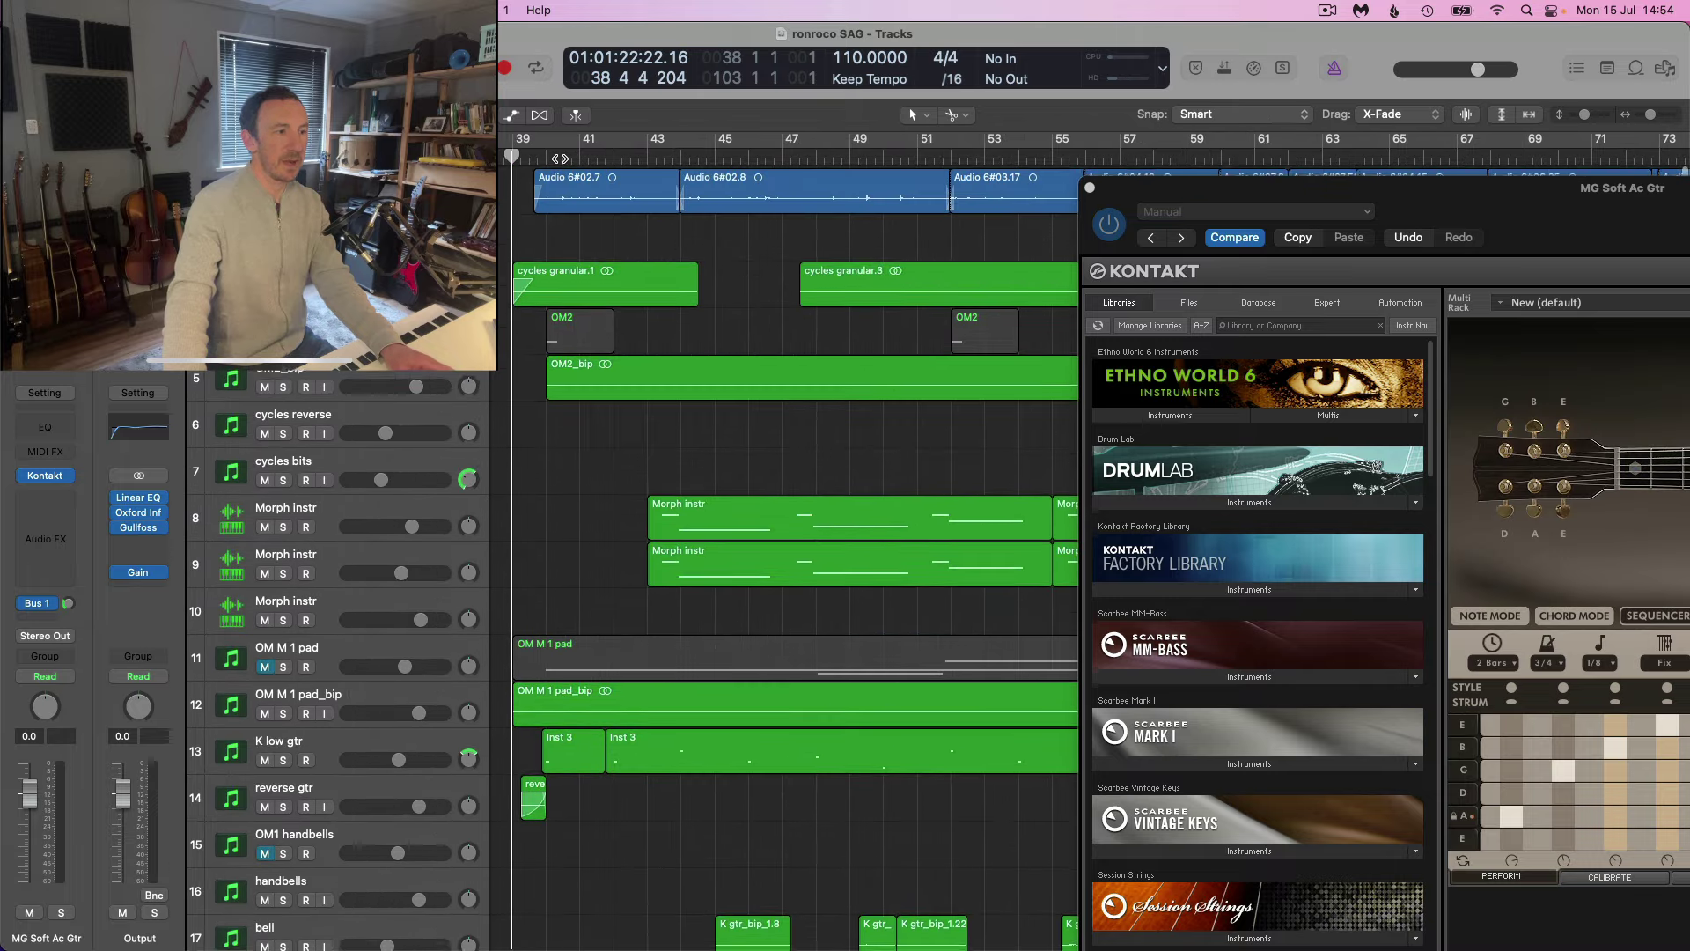
Play the project from bar 38 and look over the arrangement's tracks across its later sections before returning to bar 39.
{"action": "key", "text": "space"}
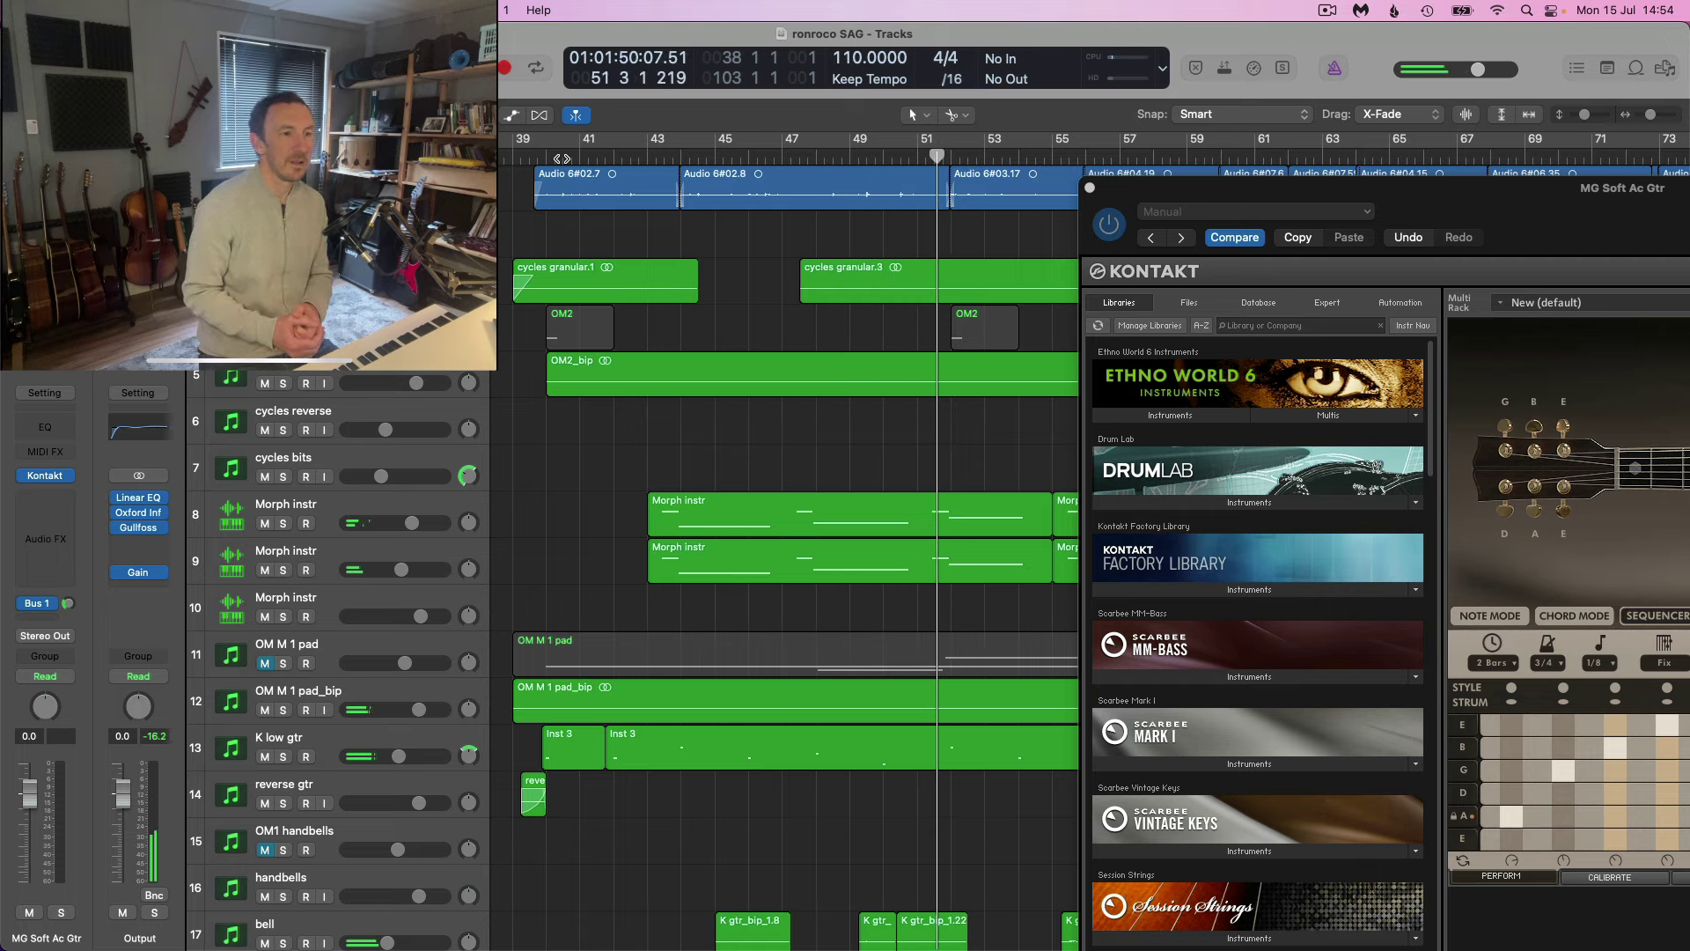
{"action": "scroll", "coordinate": [610, 351], "scroll_direction": "down", "scroll_amount": 5}
{"action": "scroll", "coordinate": [611, 351], "scroll_direction": "right", "scroll_amount": 5}
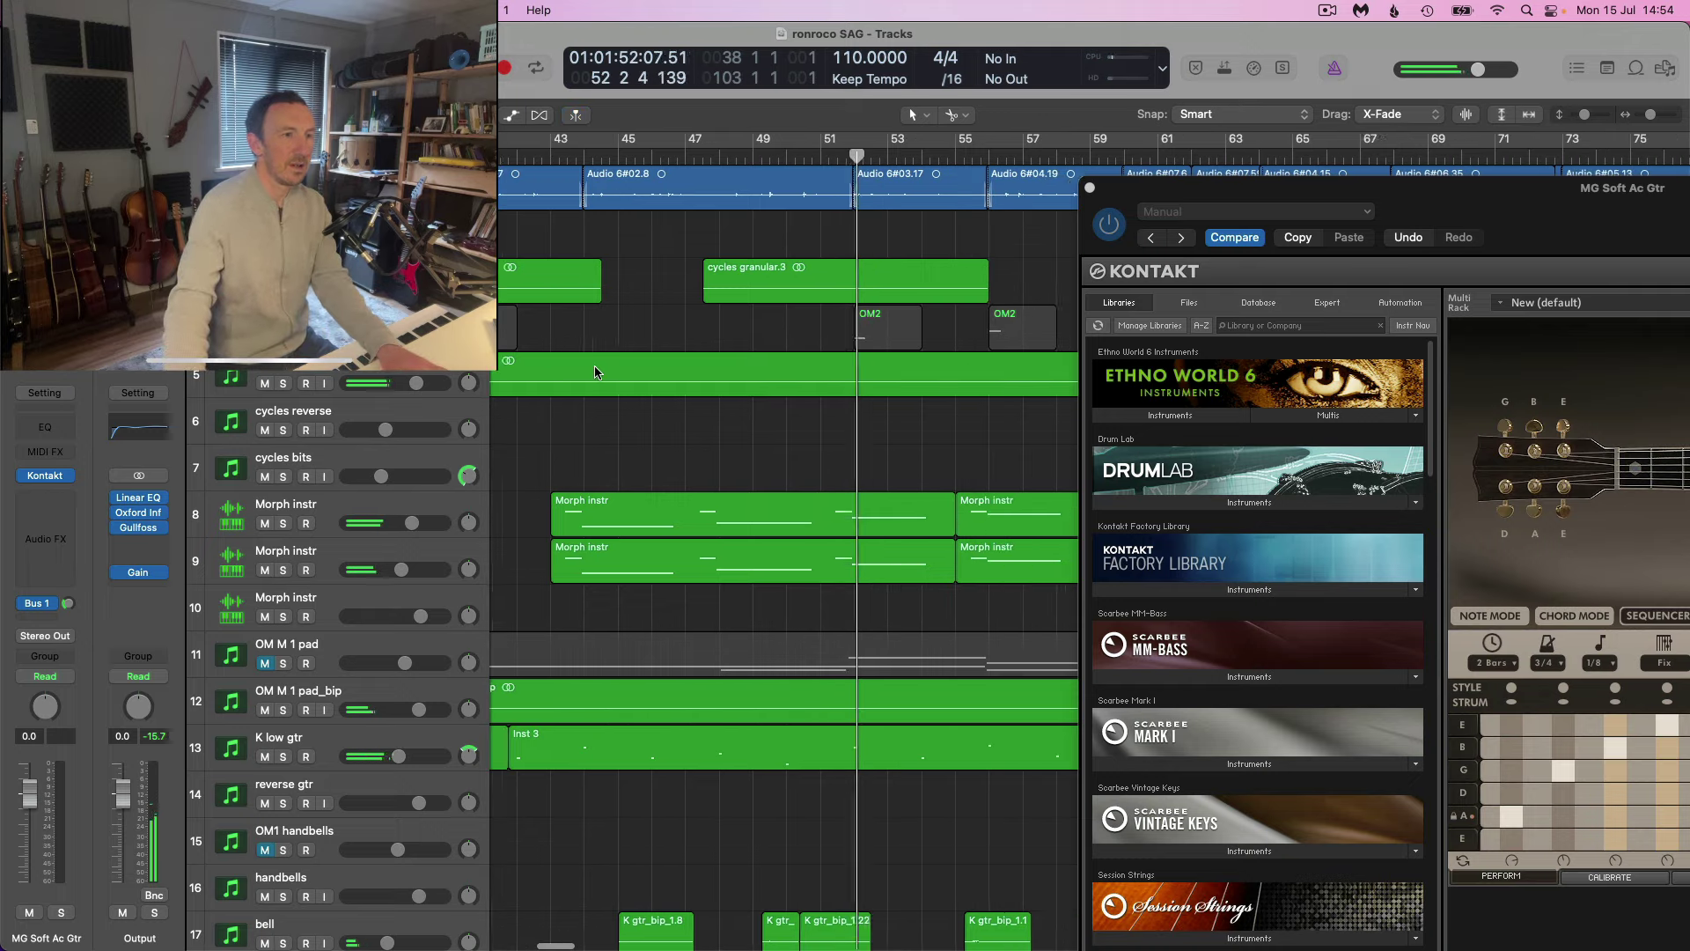
{"action": "scroll", "coordinate": [610, 351], "scroll_direction": "down", "scroll_amount": 8}
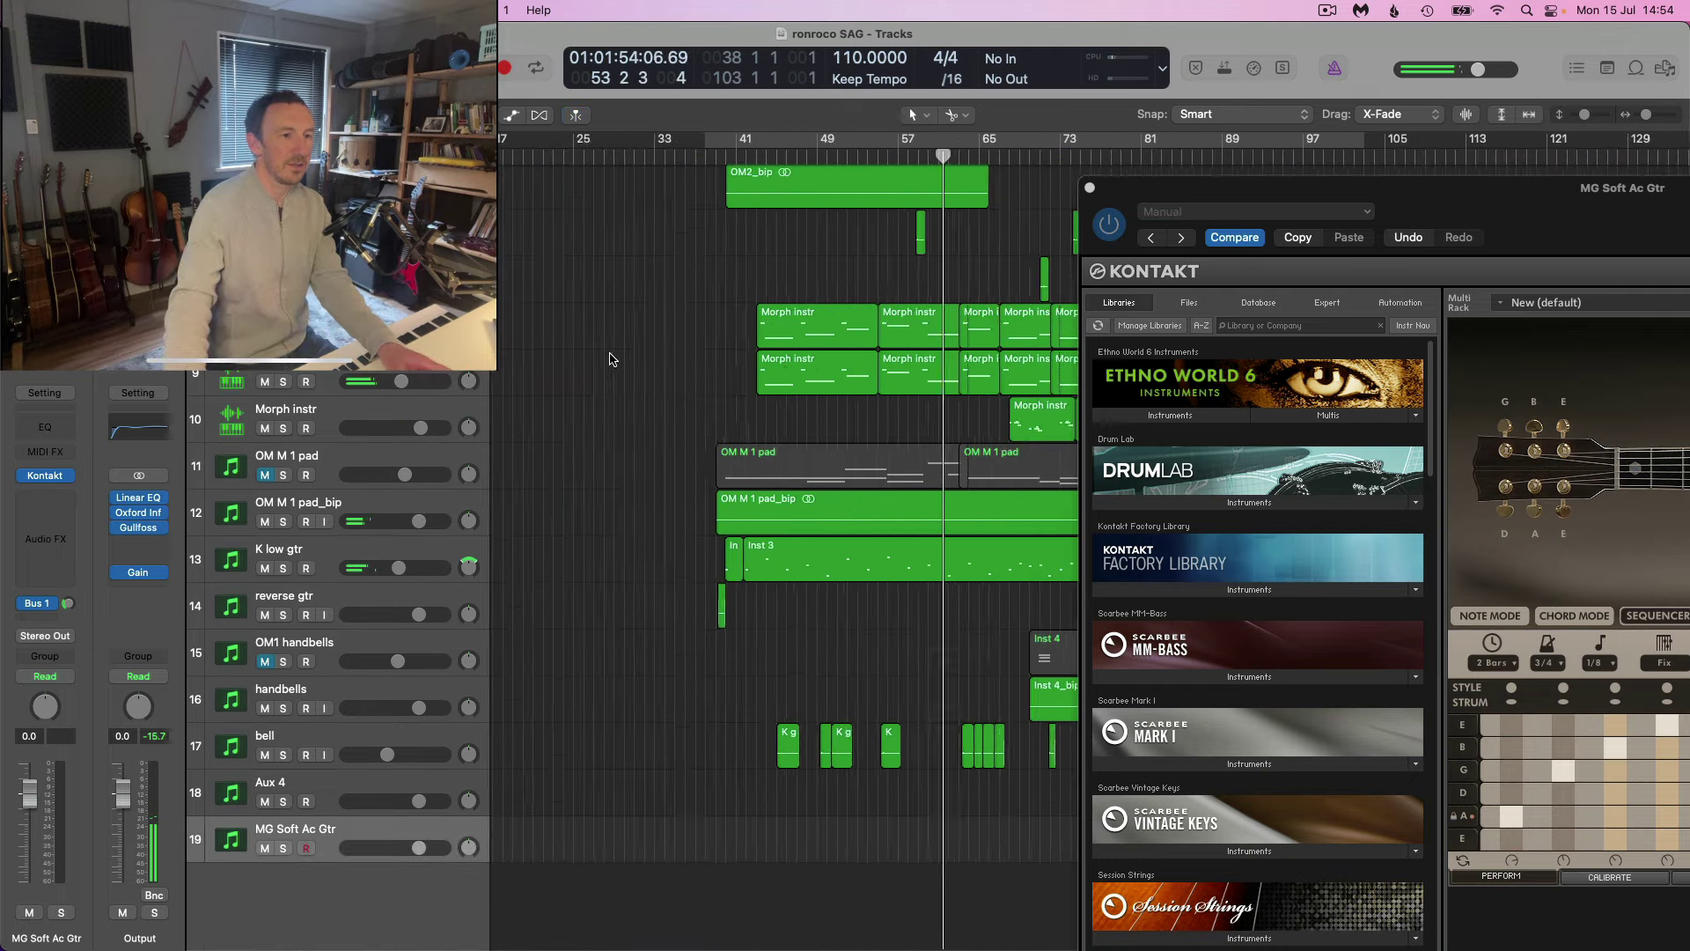
{"action": "scroll", "coordinate": [610, 356], "scroll_direction": "up", "scroll_amount": 5}
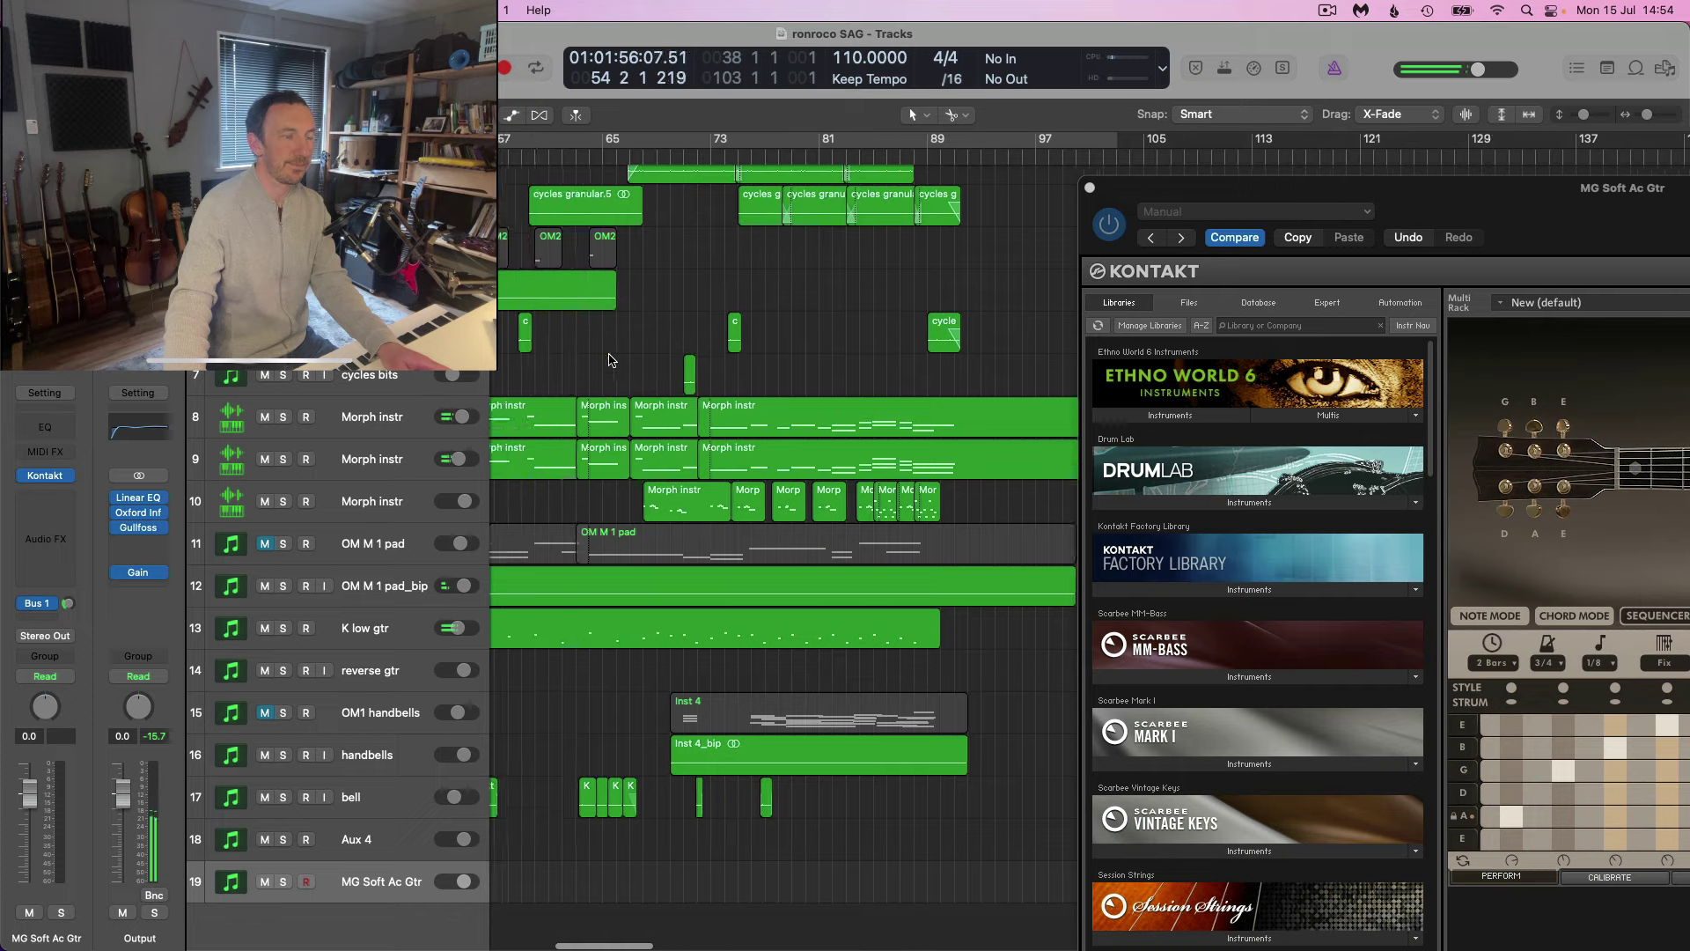
{"action": "scroll", "coordinate": [610, 356], "scroll_direction": "up", "scroll_amount": 4}
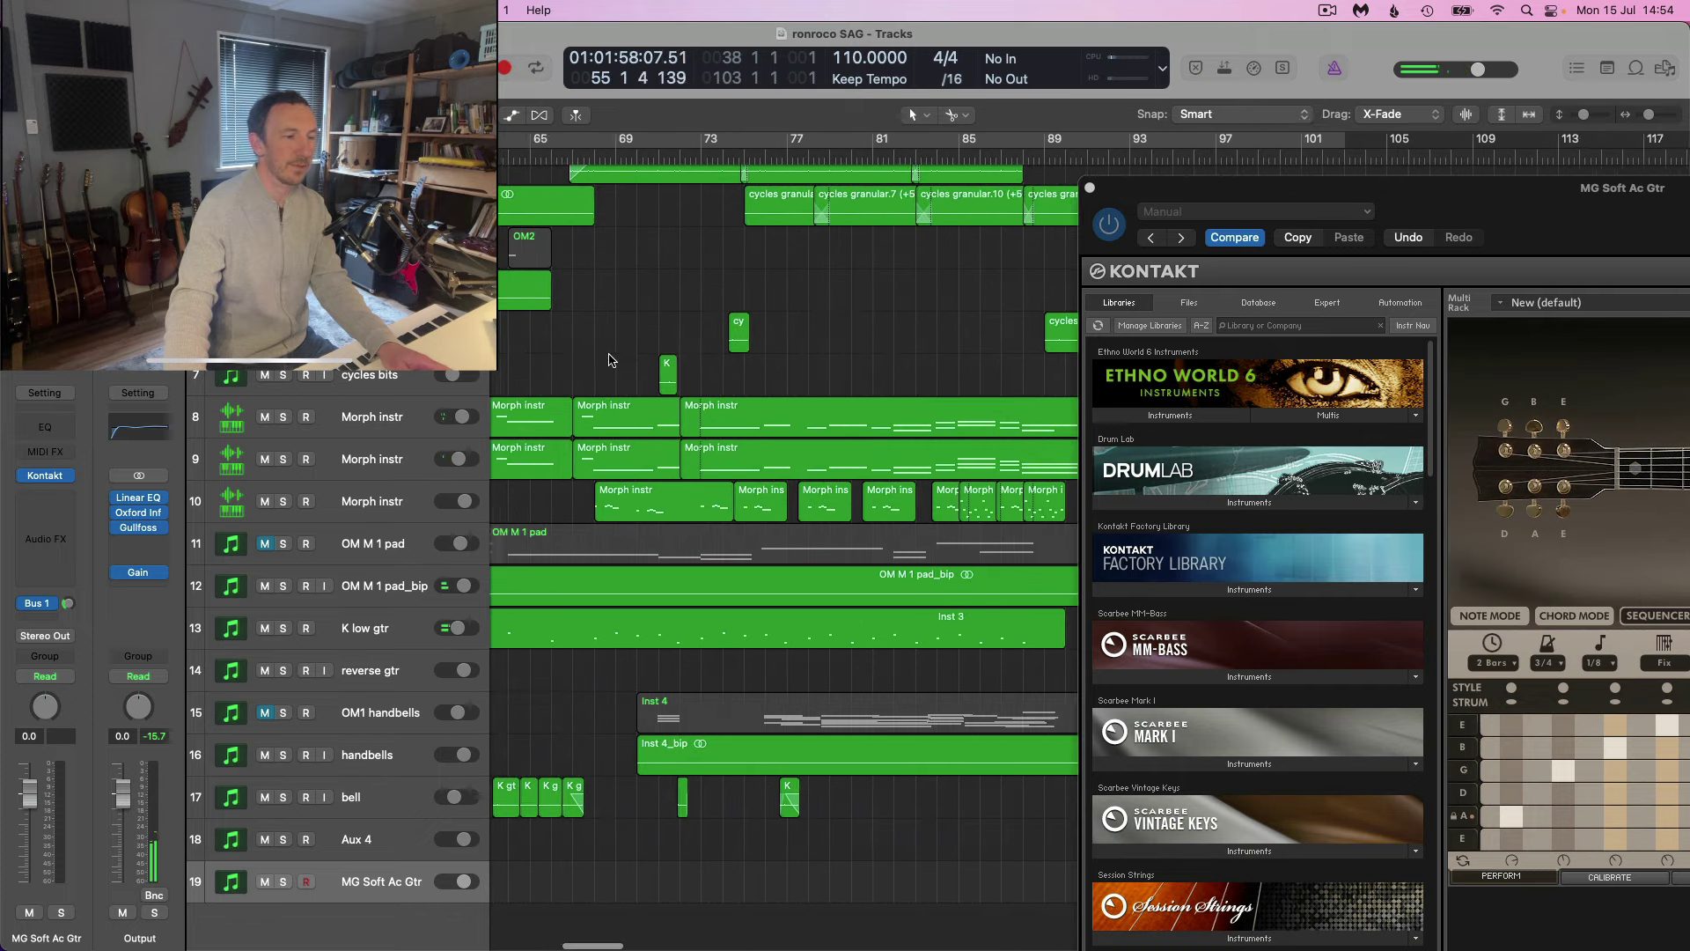
{"action": "scroll", "coordinate": [605, 359], "scroll_direction": "left", "scroll_amount": 4}
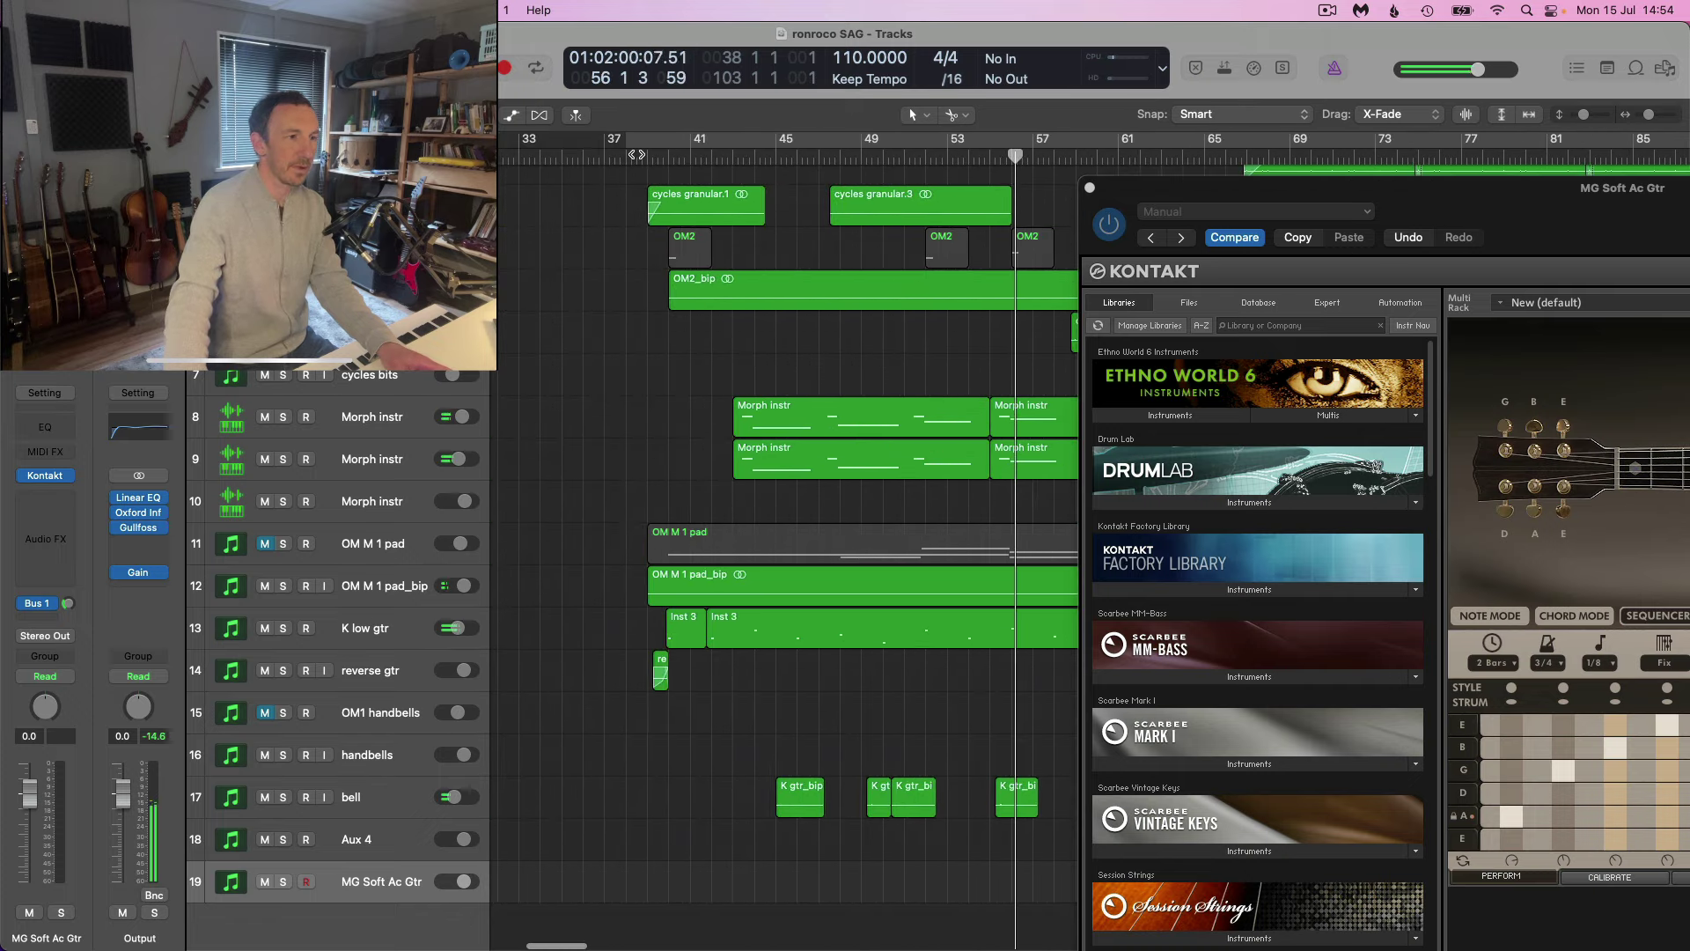
{"action": "key", "text": "space"}
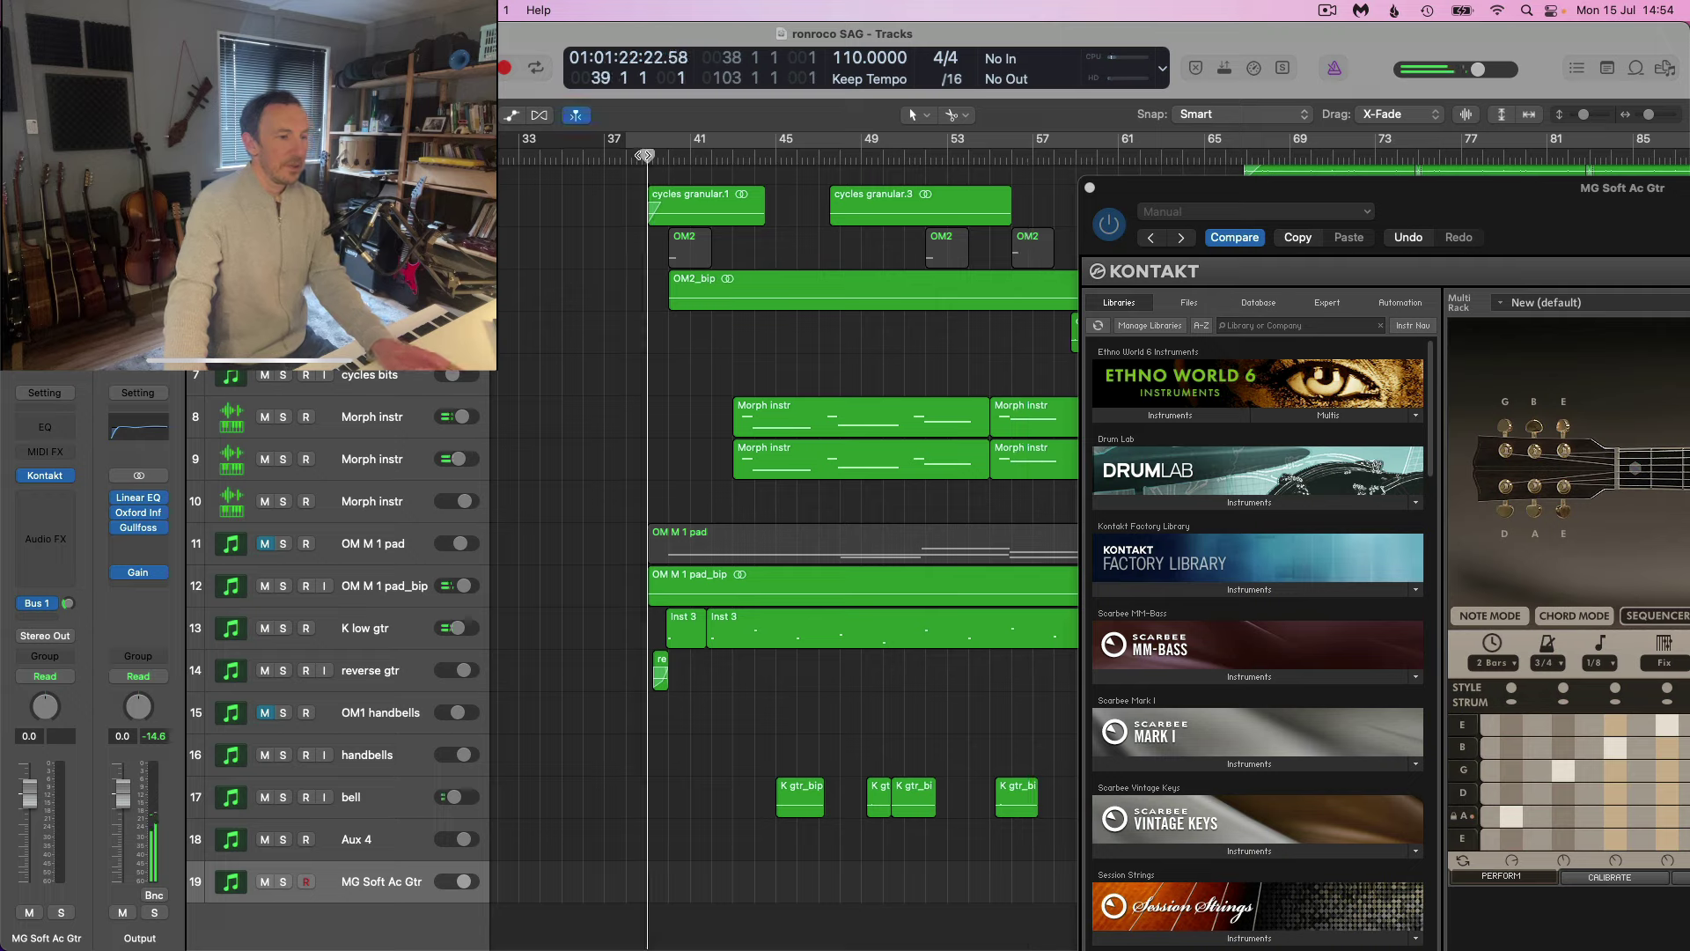
Reopen the guitar instrument, place its window fully in view and switch it to Note mode.
{"action": "left_click", "coordinate": [44, 477]}
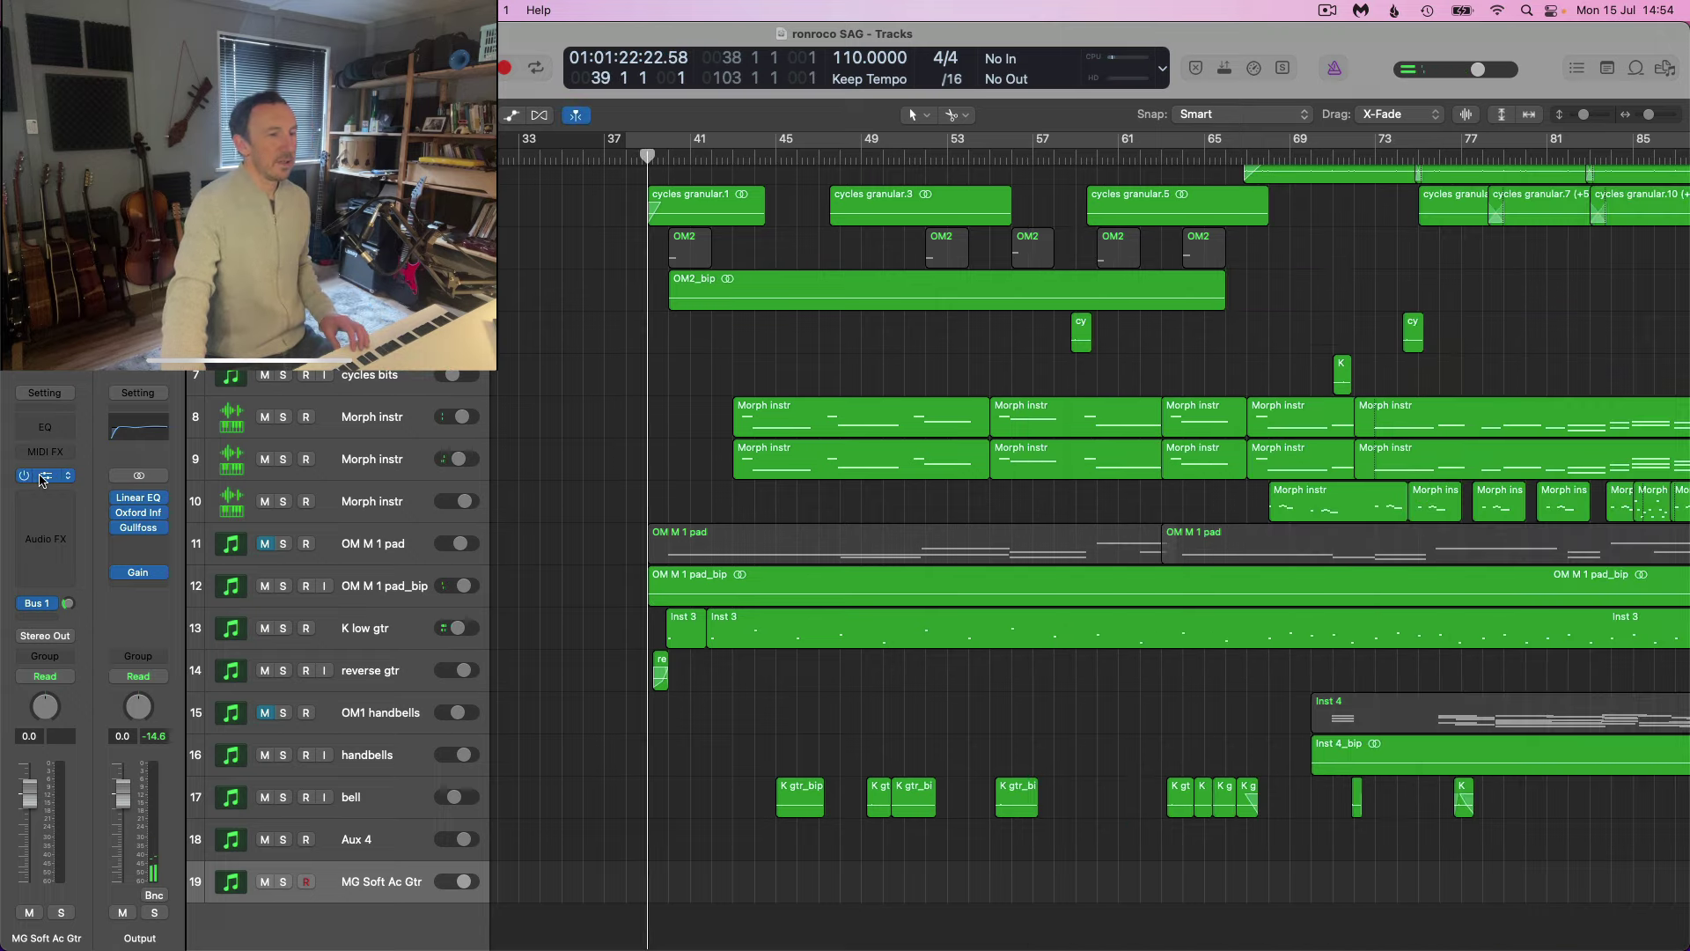
{"action": "left_click", "coordinate": [44, 476]}
{"action": "left_click_drag", "start_coordinate": [1088, 180], "coordinate": [467, 60]}
{"action": "left_click", "coordinate": [701, 559]}
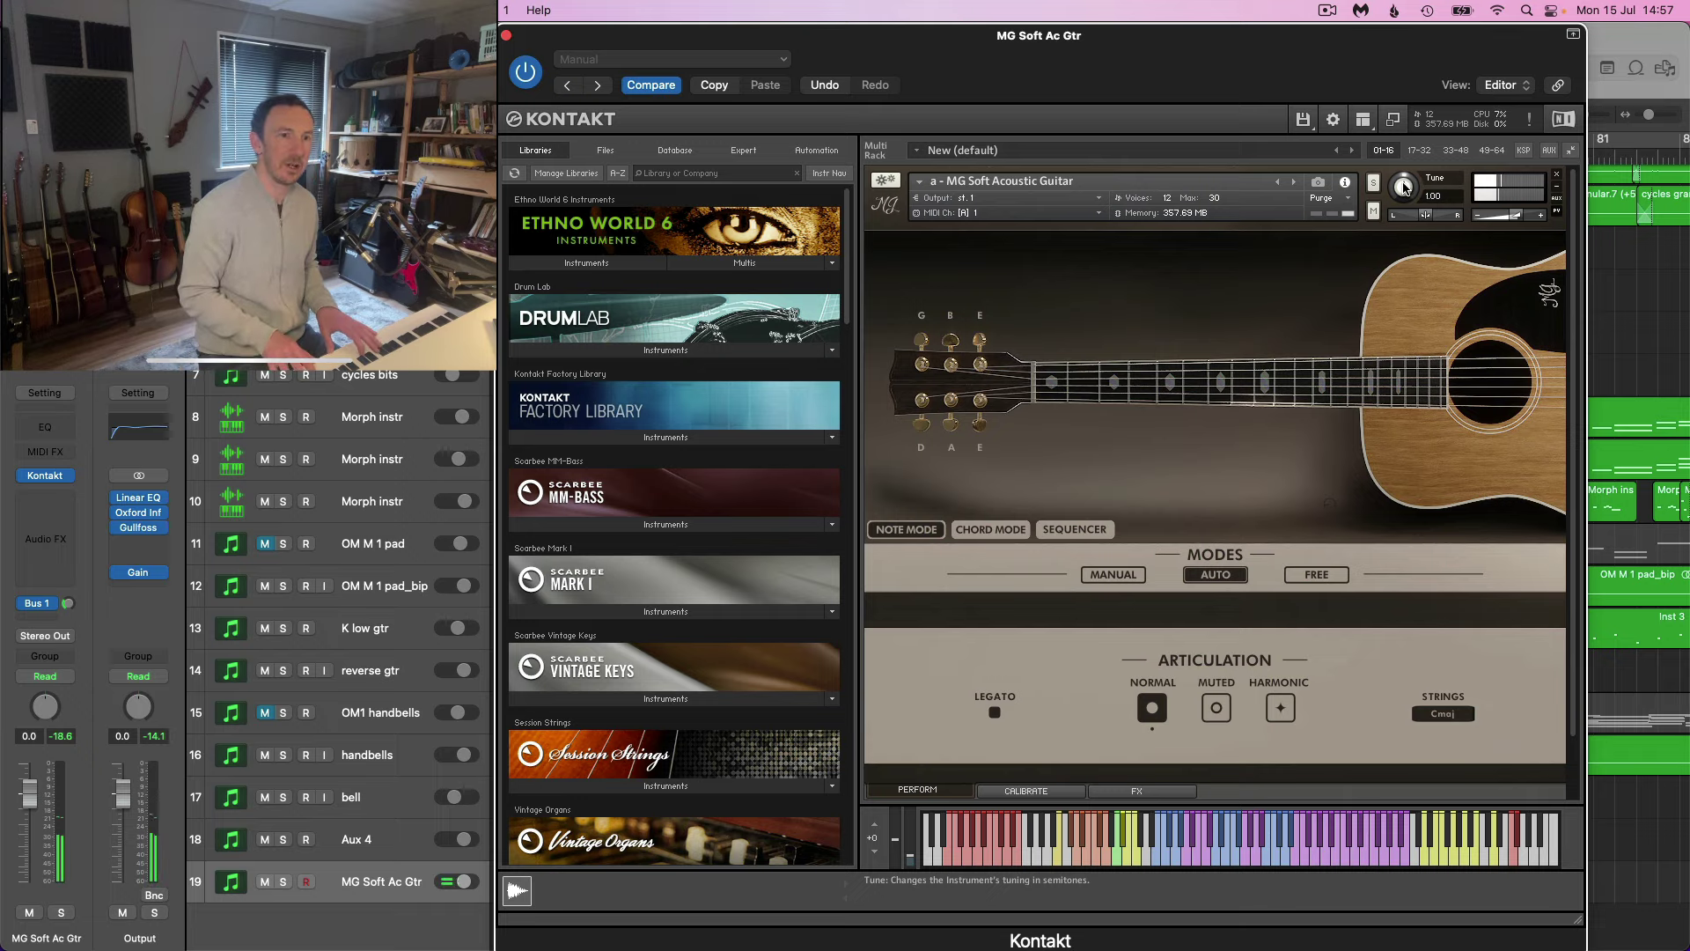
Return the playhead to 38 4 1 and reopen the guitar instrument in Sequencer mode.
{"action": "key", "text": "super+w"}
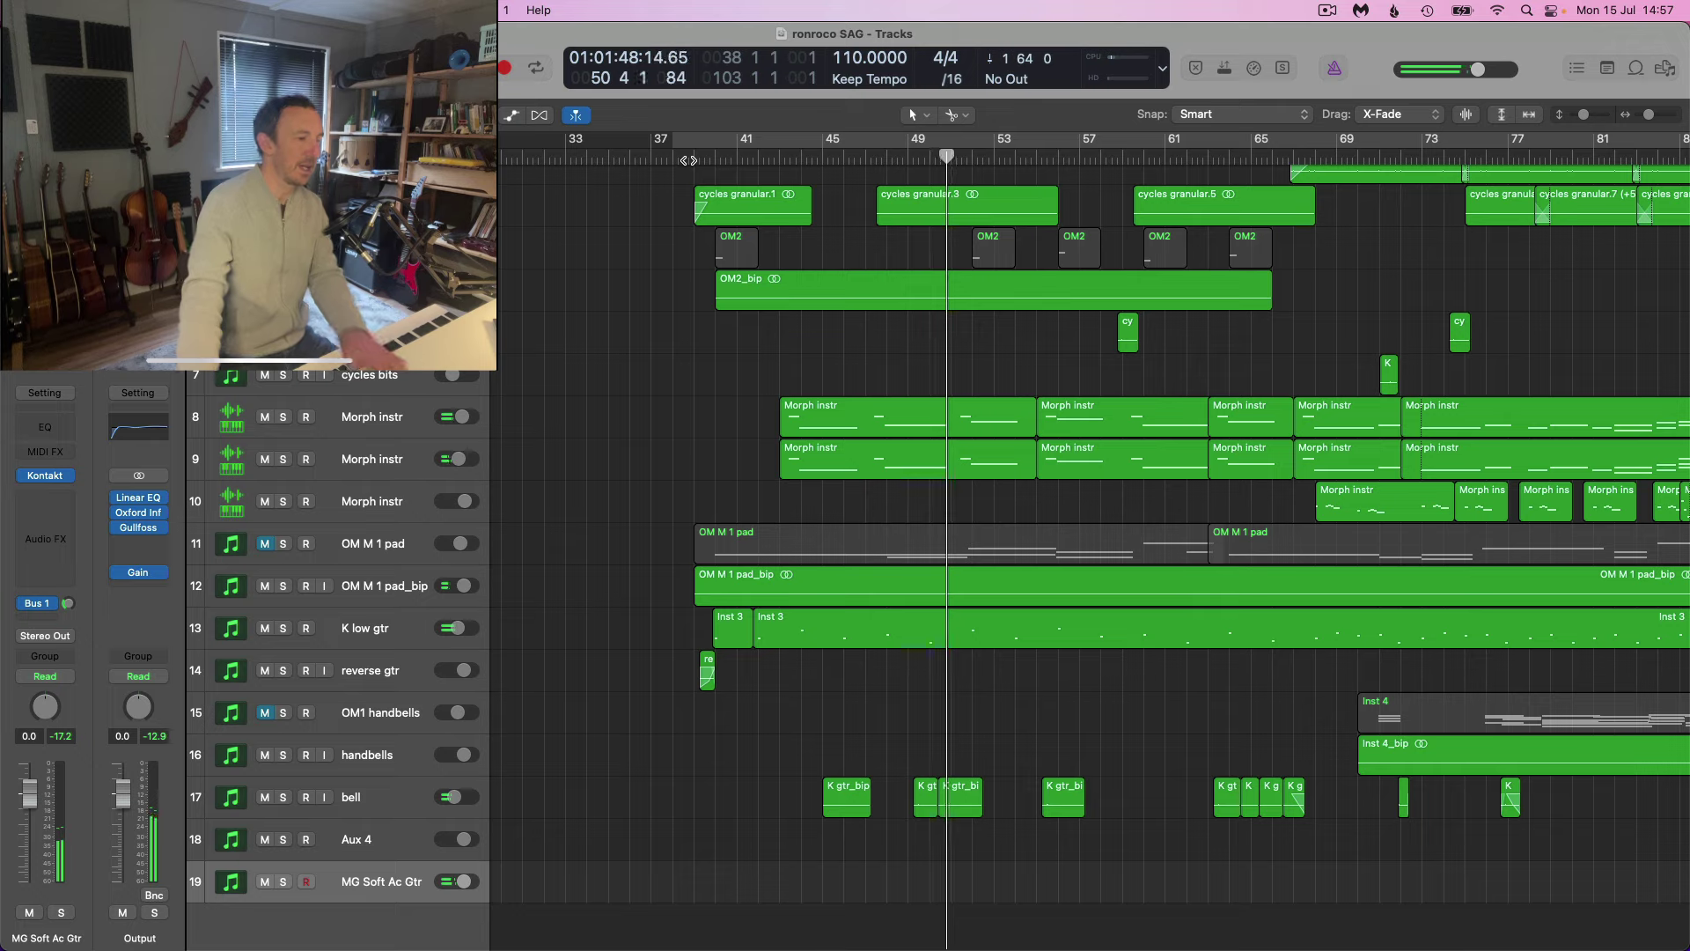
{"action": "left_click", "coordinate": [690, 159]}
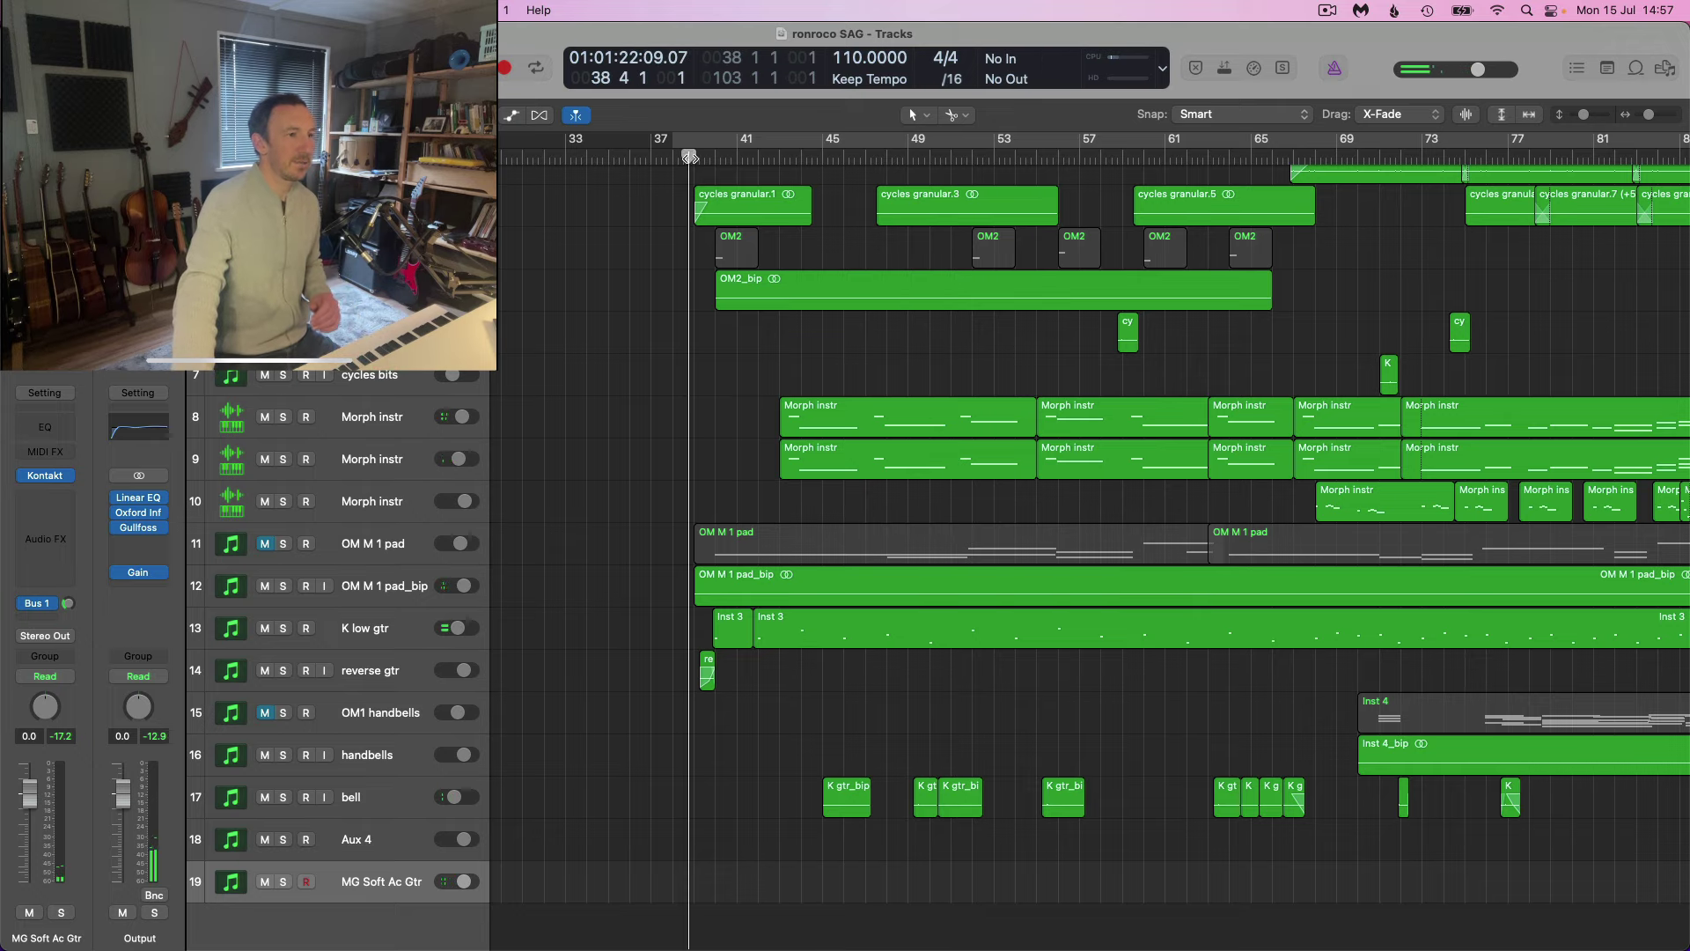
{"action": "left_click", "coordinate": [45, 476]}
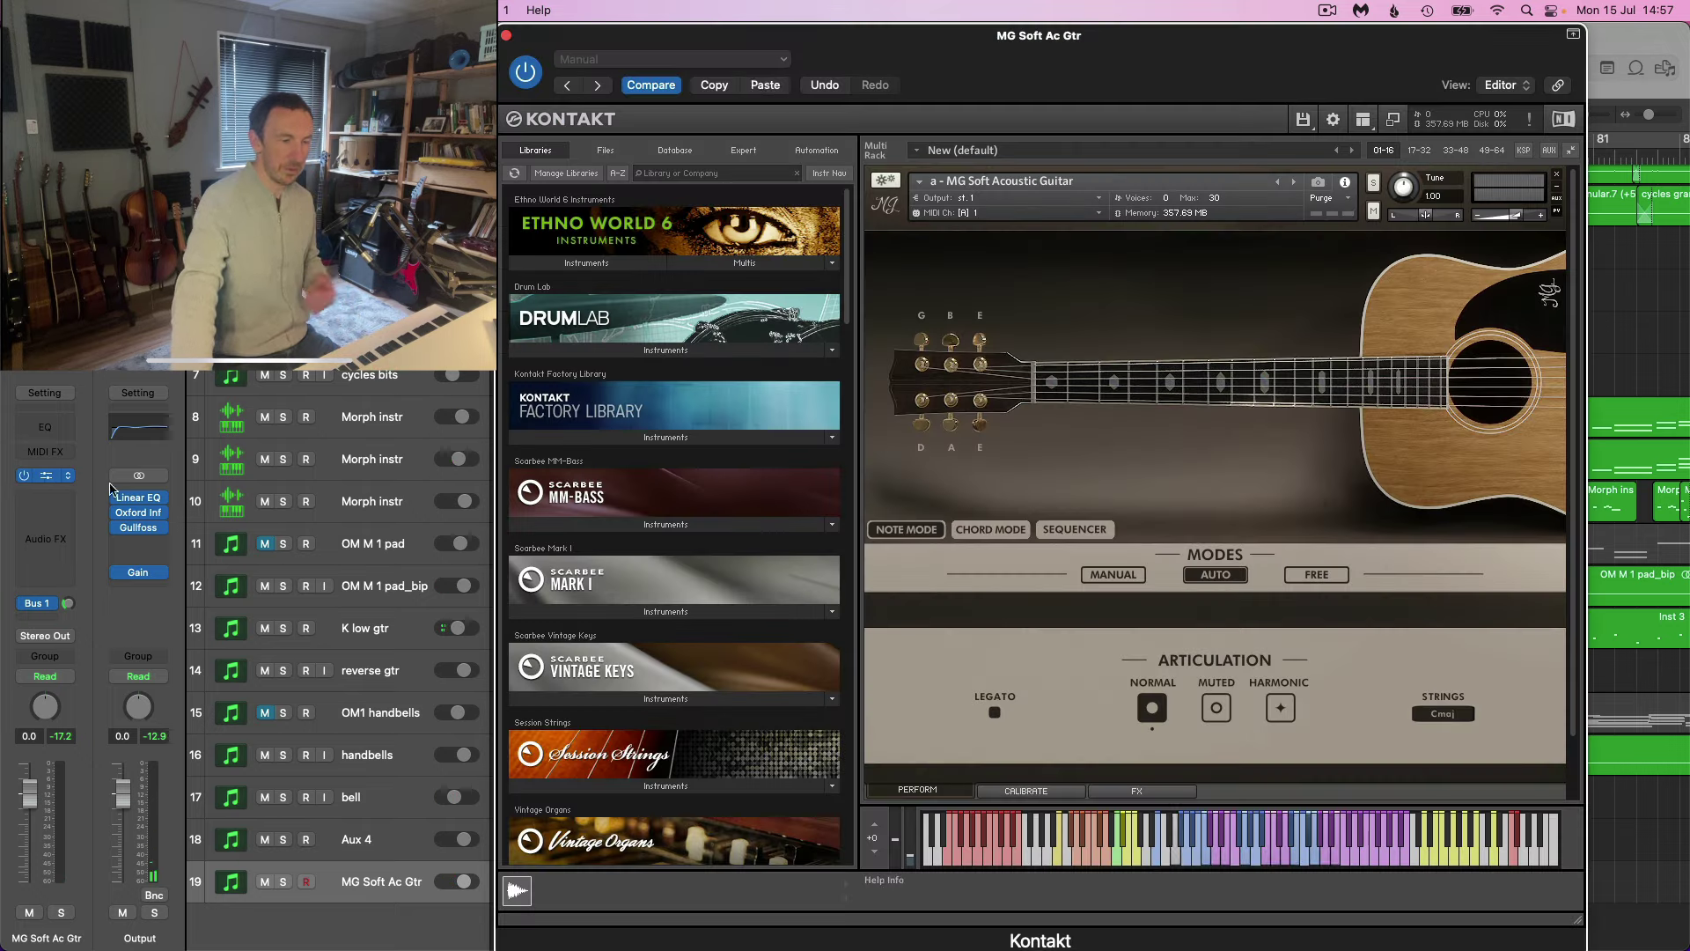
{"action": "left_click", "coordinate": [1080, 530]}
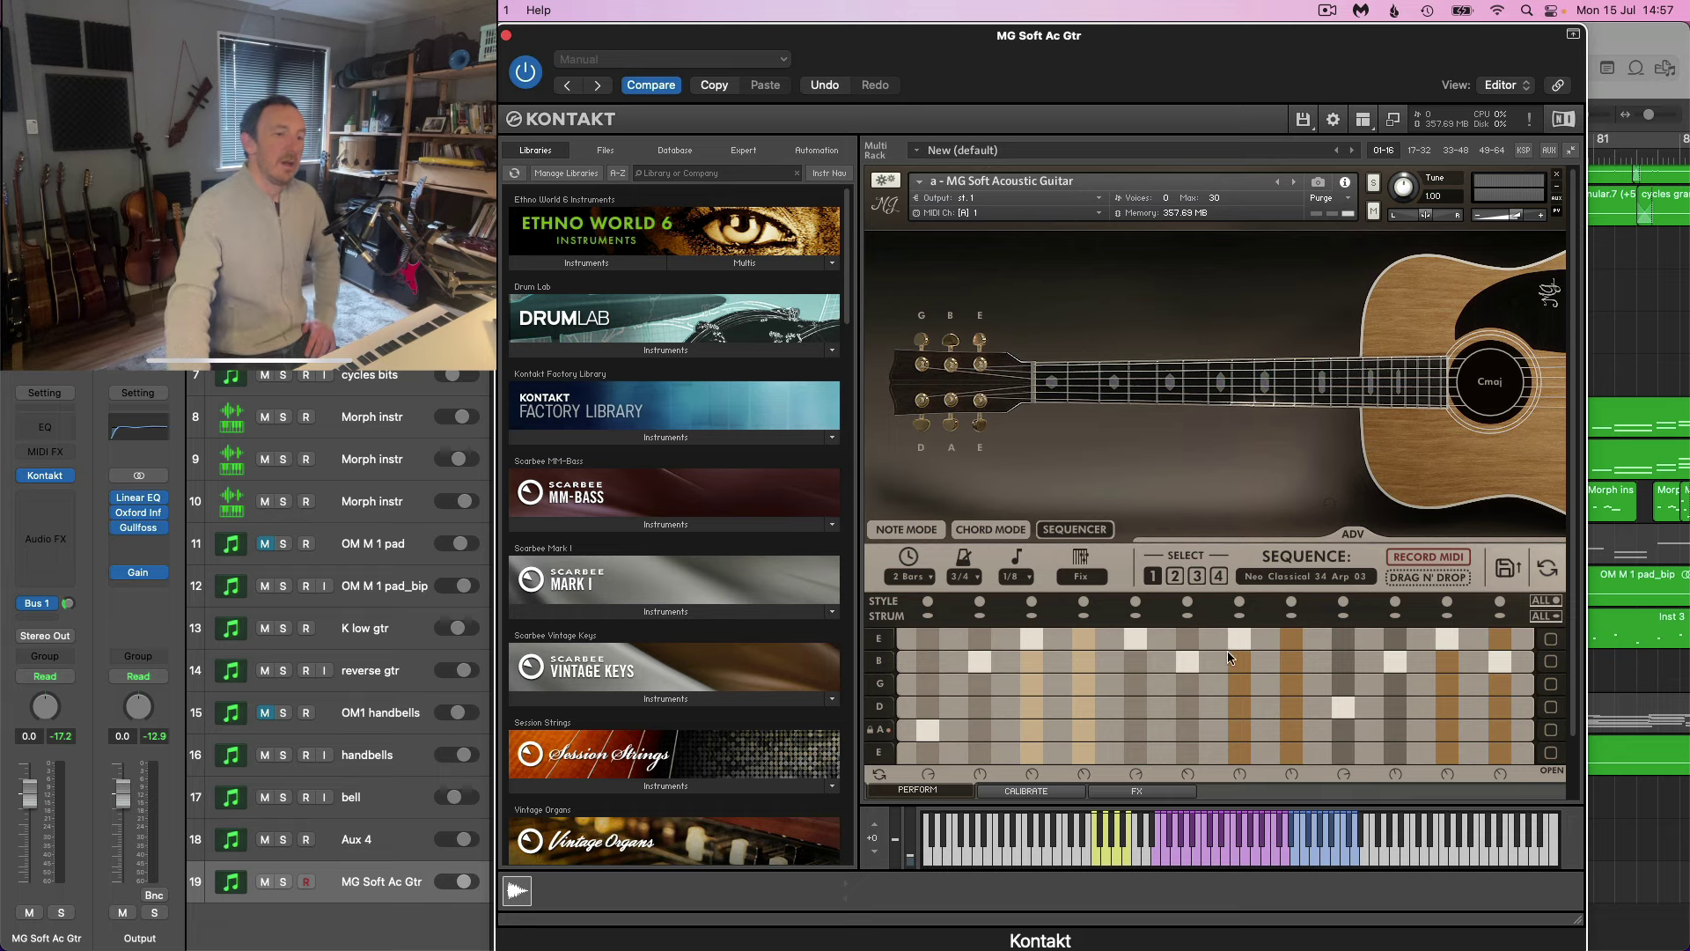
Load the Neo Classical 44 Arp 02 pattern and set its note value to 1/8.
{"action": "left_click", "coordinate": [1508, 570]}
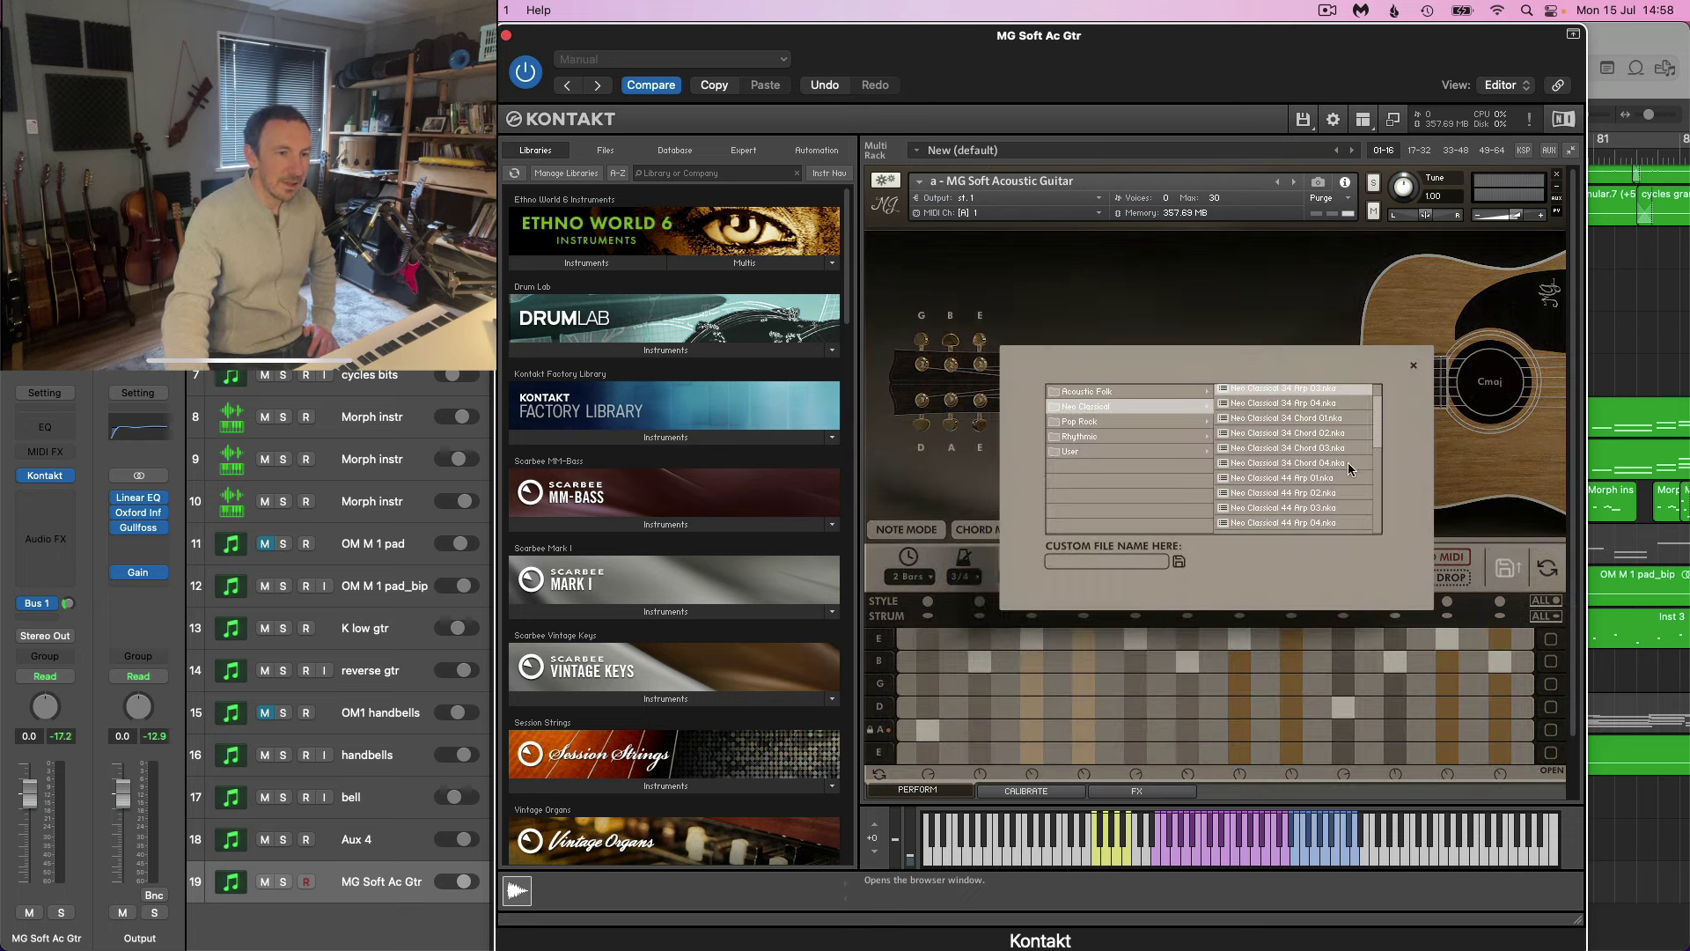
{"action": "scroll", "coordinate": [1352, 459], "scroll_direction": "down", "scroll_amount": 1}
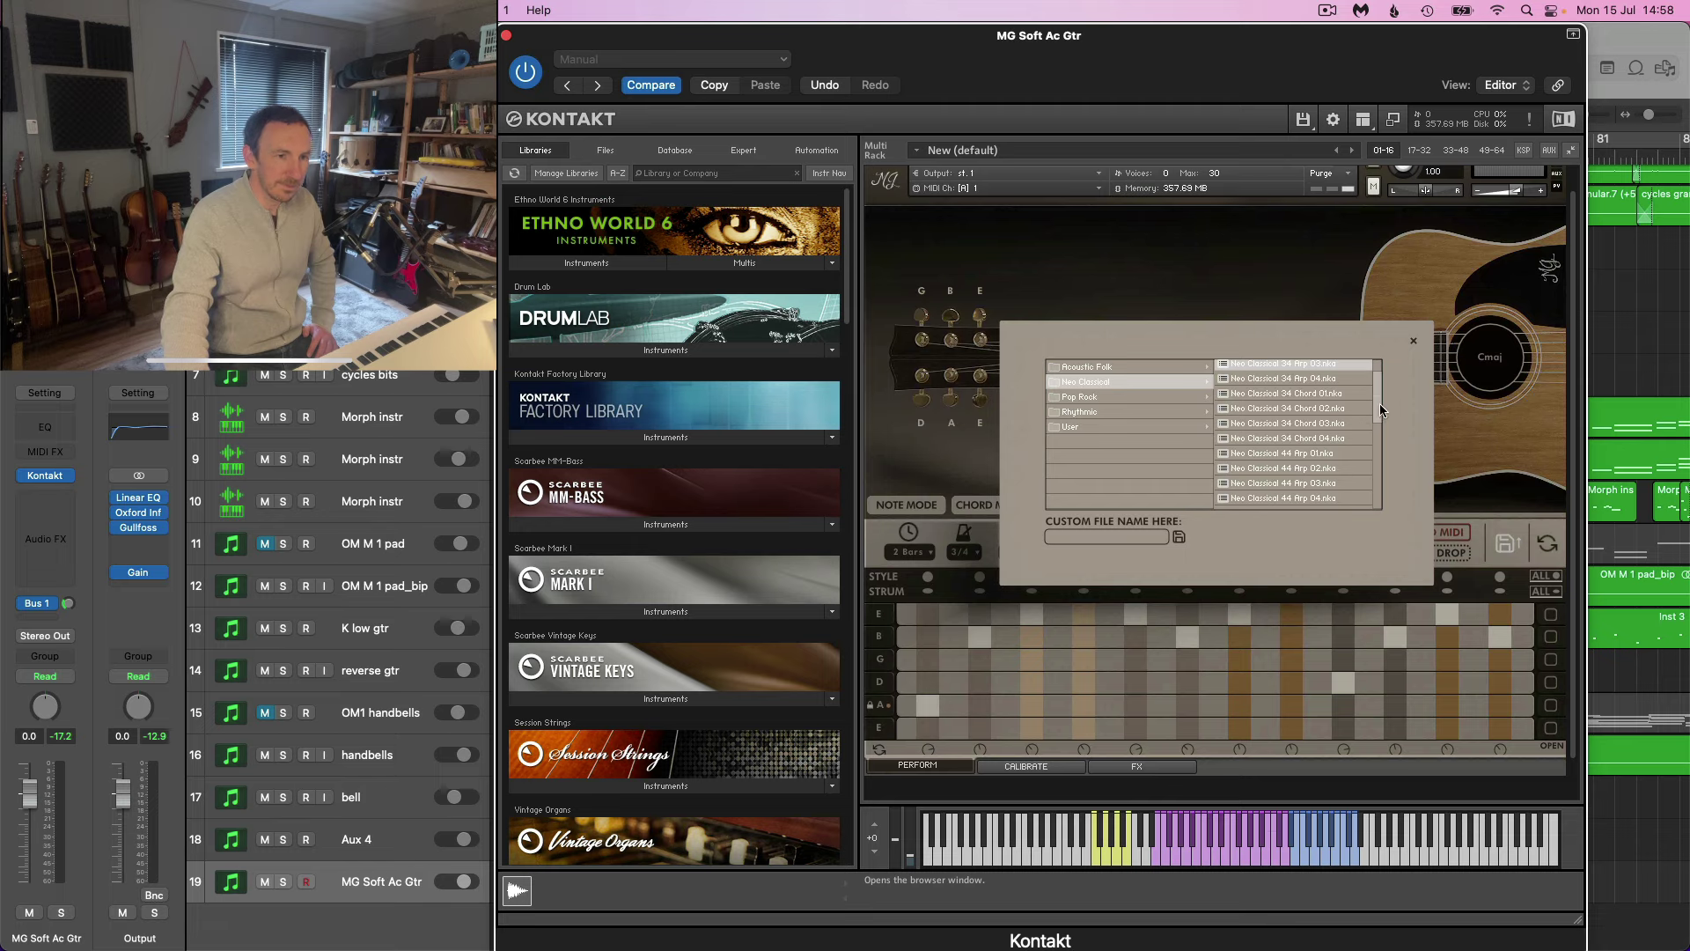
{"action": "scroll", "coordinate": [1379, 407], "scroll_direction": "down", "scroll_amount": 3}
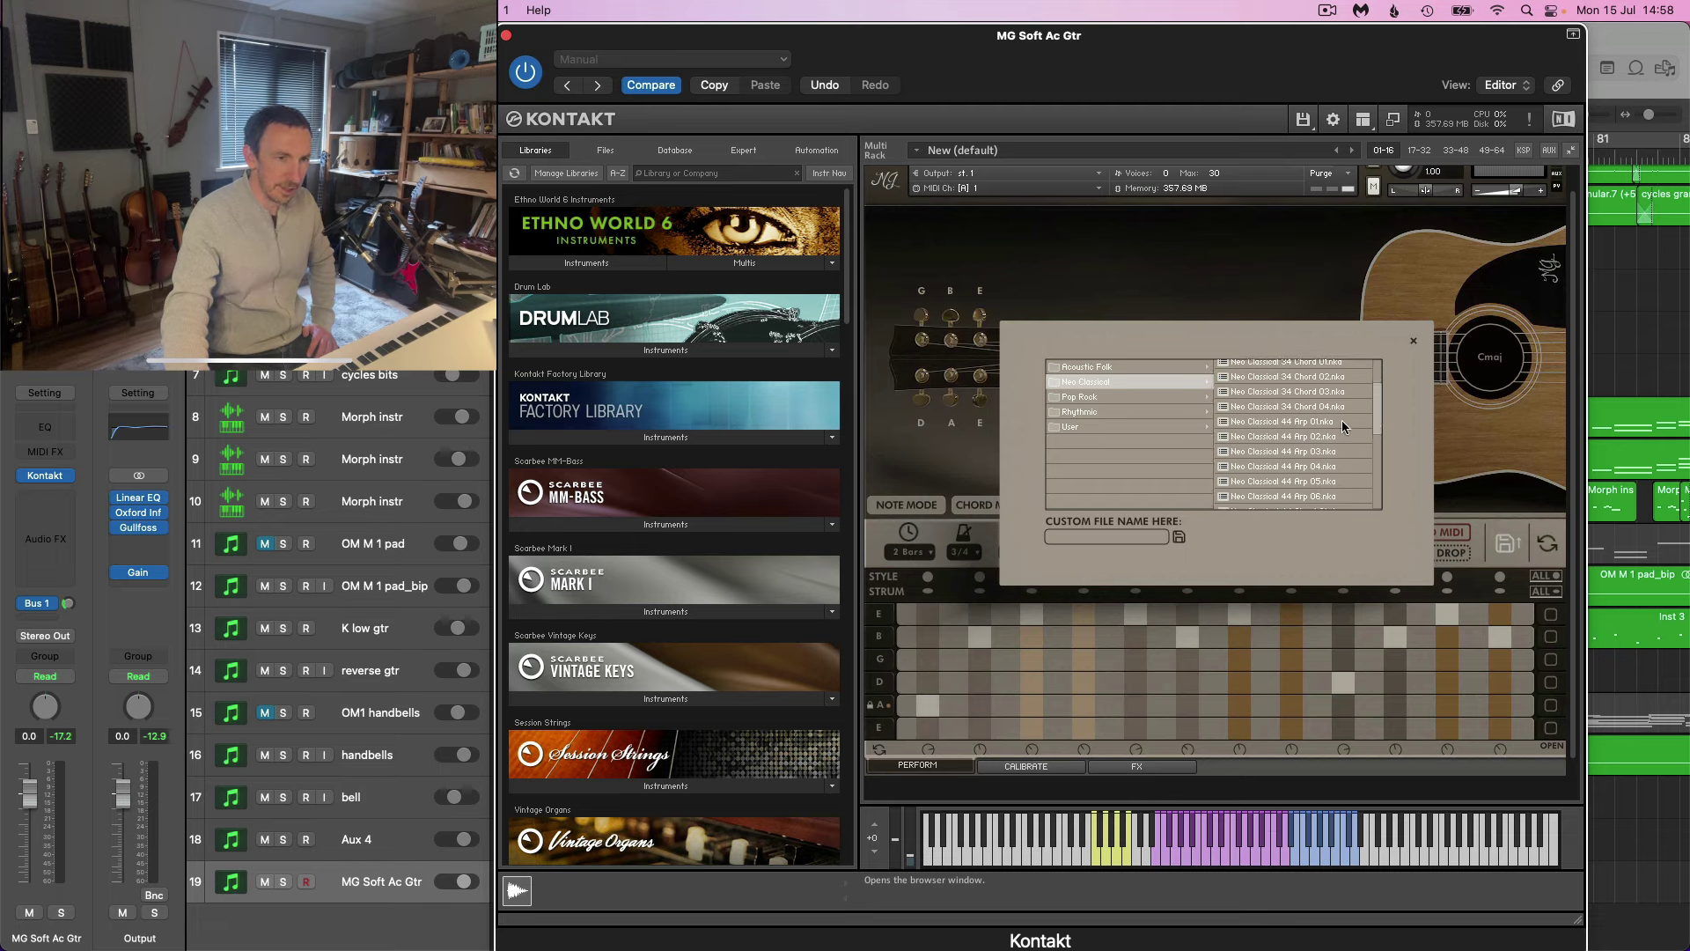
{"action": "left_click", "coordinate": [1281, 438]}
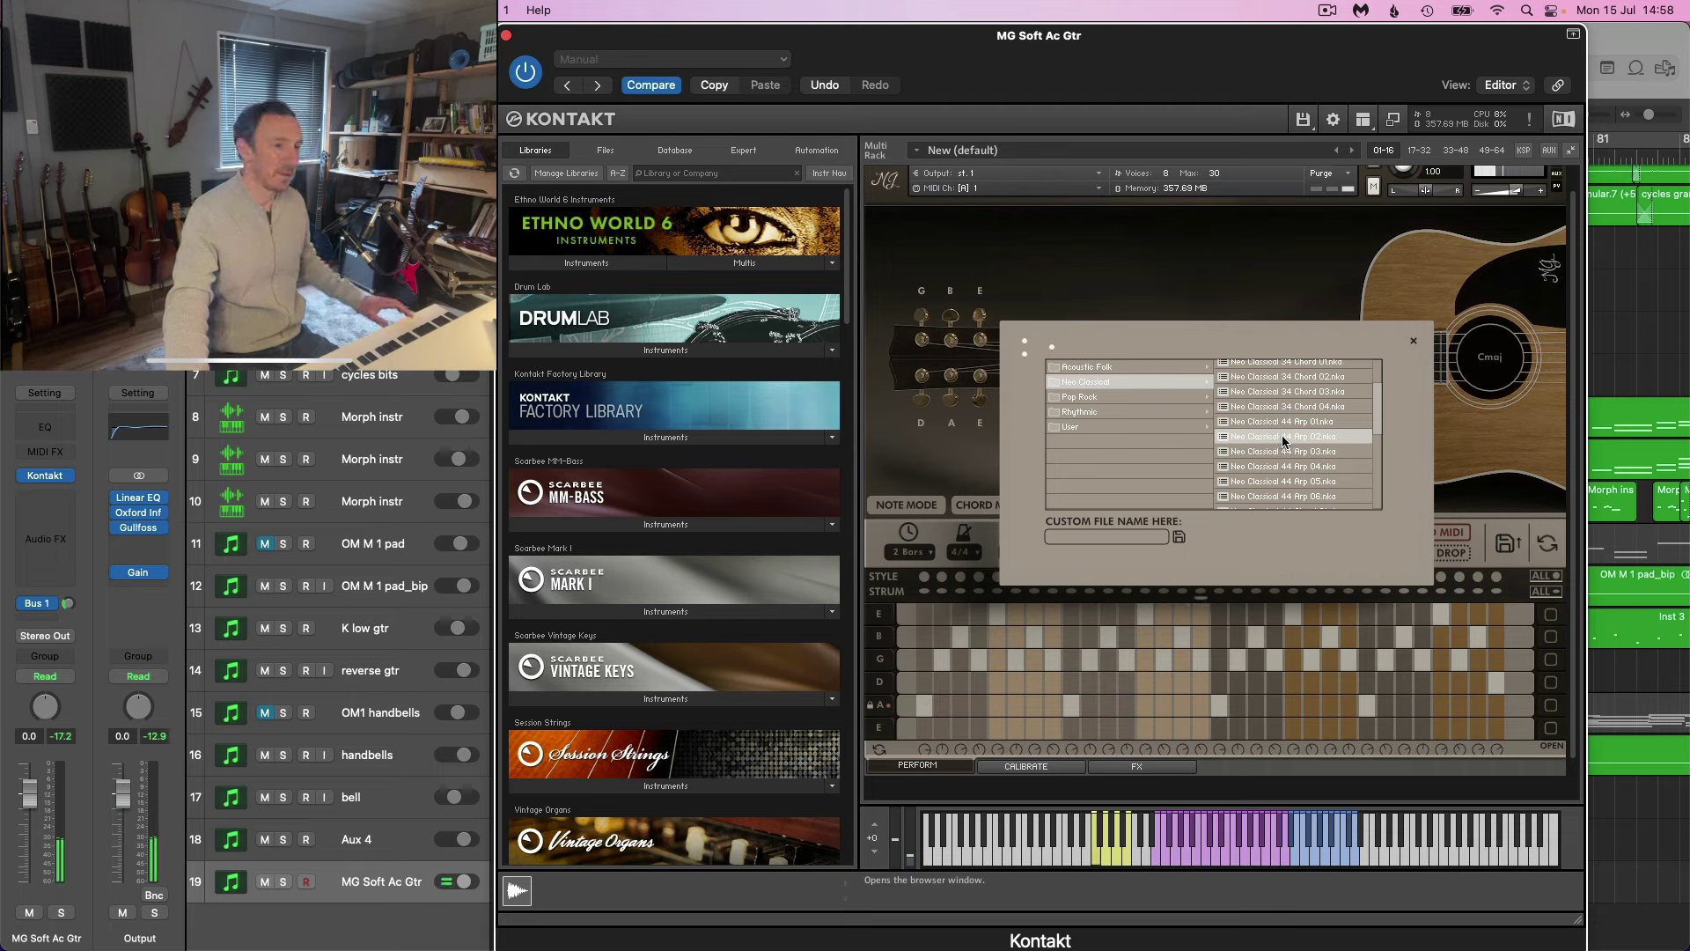
{"action": "left_click", "coordinate": [1414, 341]}
{"action": "left_click", "coordinate": [1017, 553]}
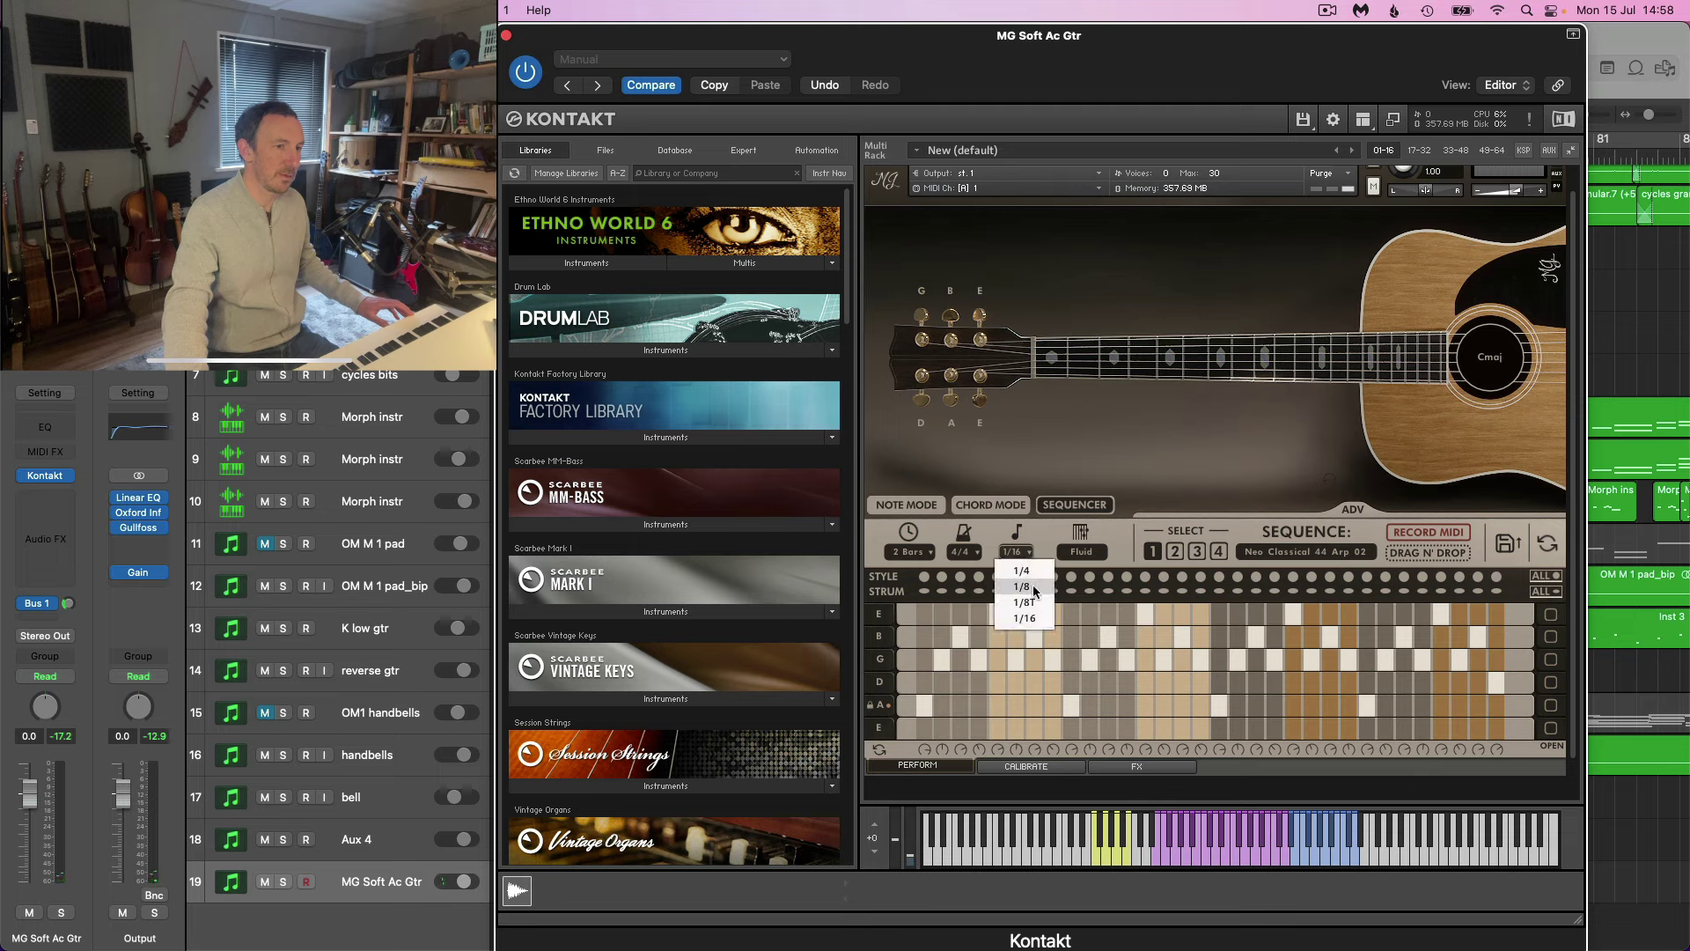
{"action": "left_click", "coordinate": [1023, 586]}
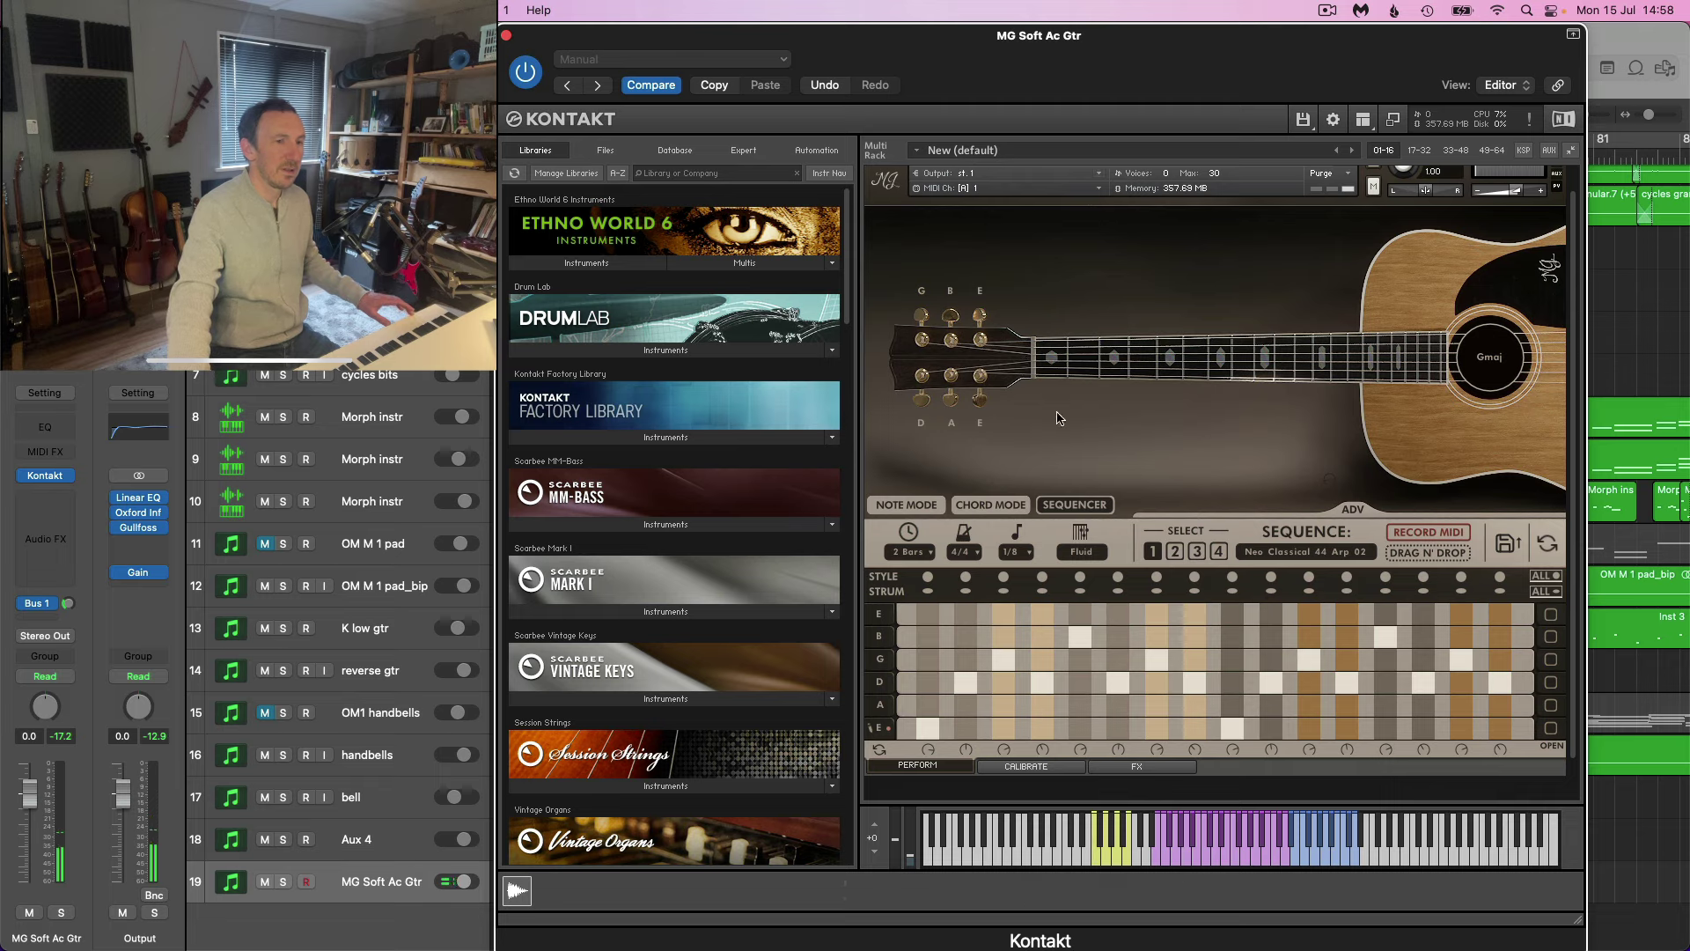
Set the sequencer's Seq Release to Let Ring in the advanced settings.
{"action": "left_click", "coordinate": [1359, 511]}
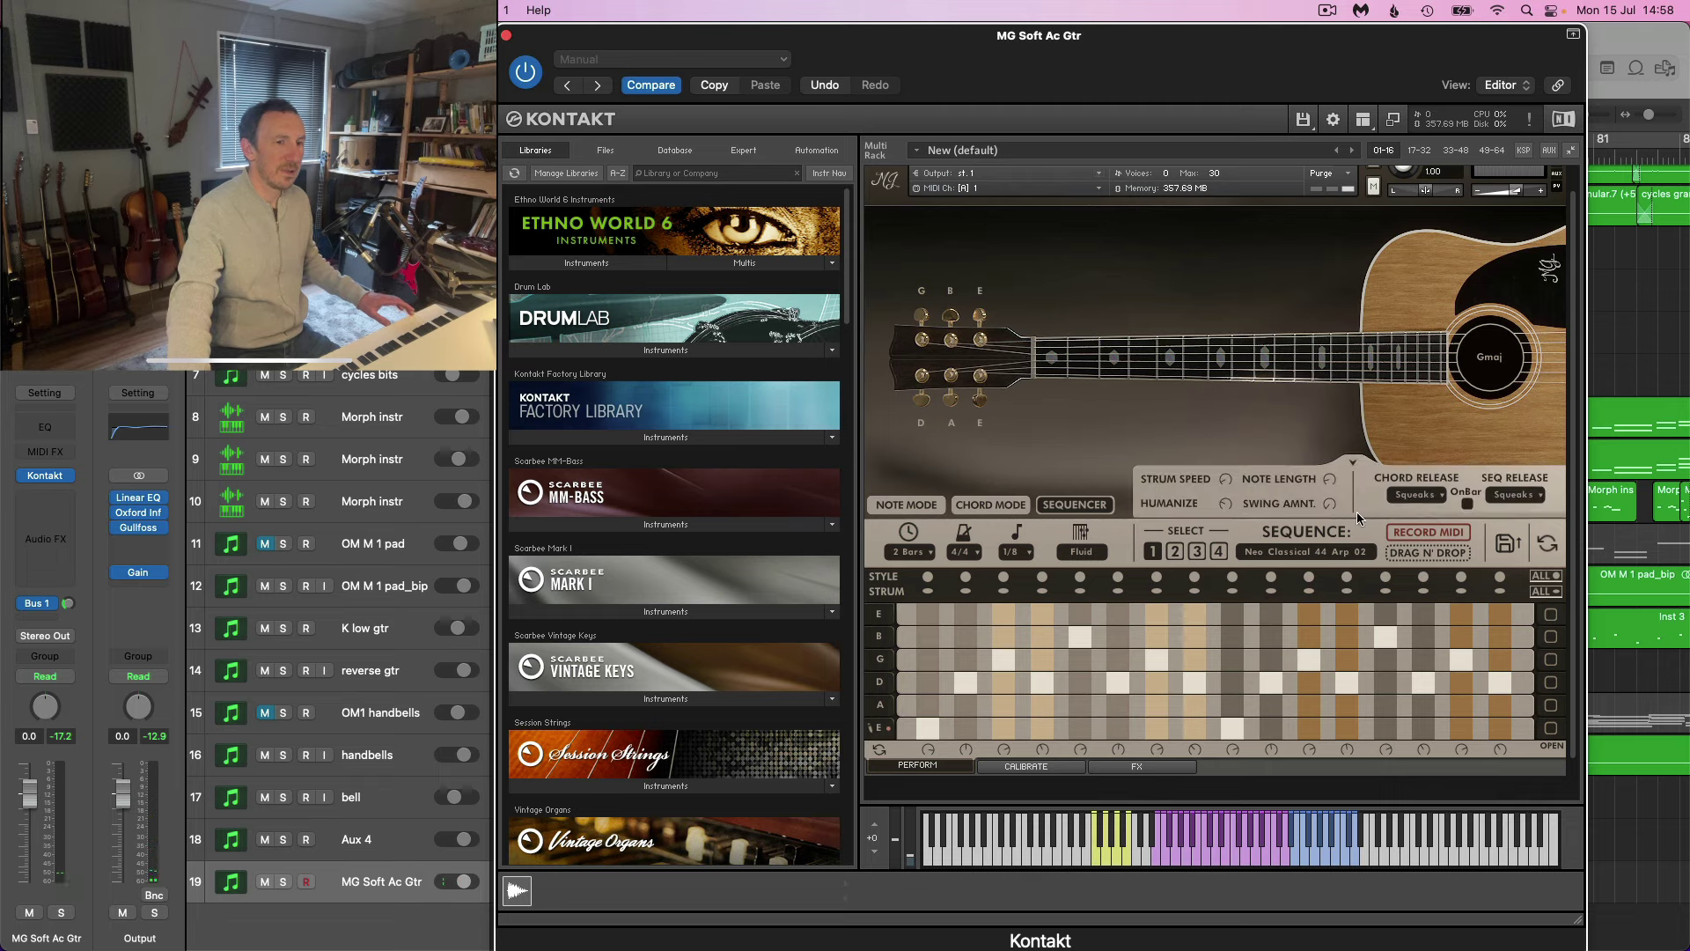
{"action": "left_click", "coordinate": [1528, 497]}
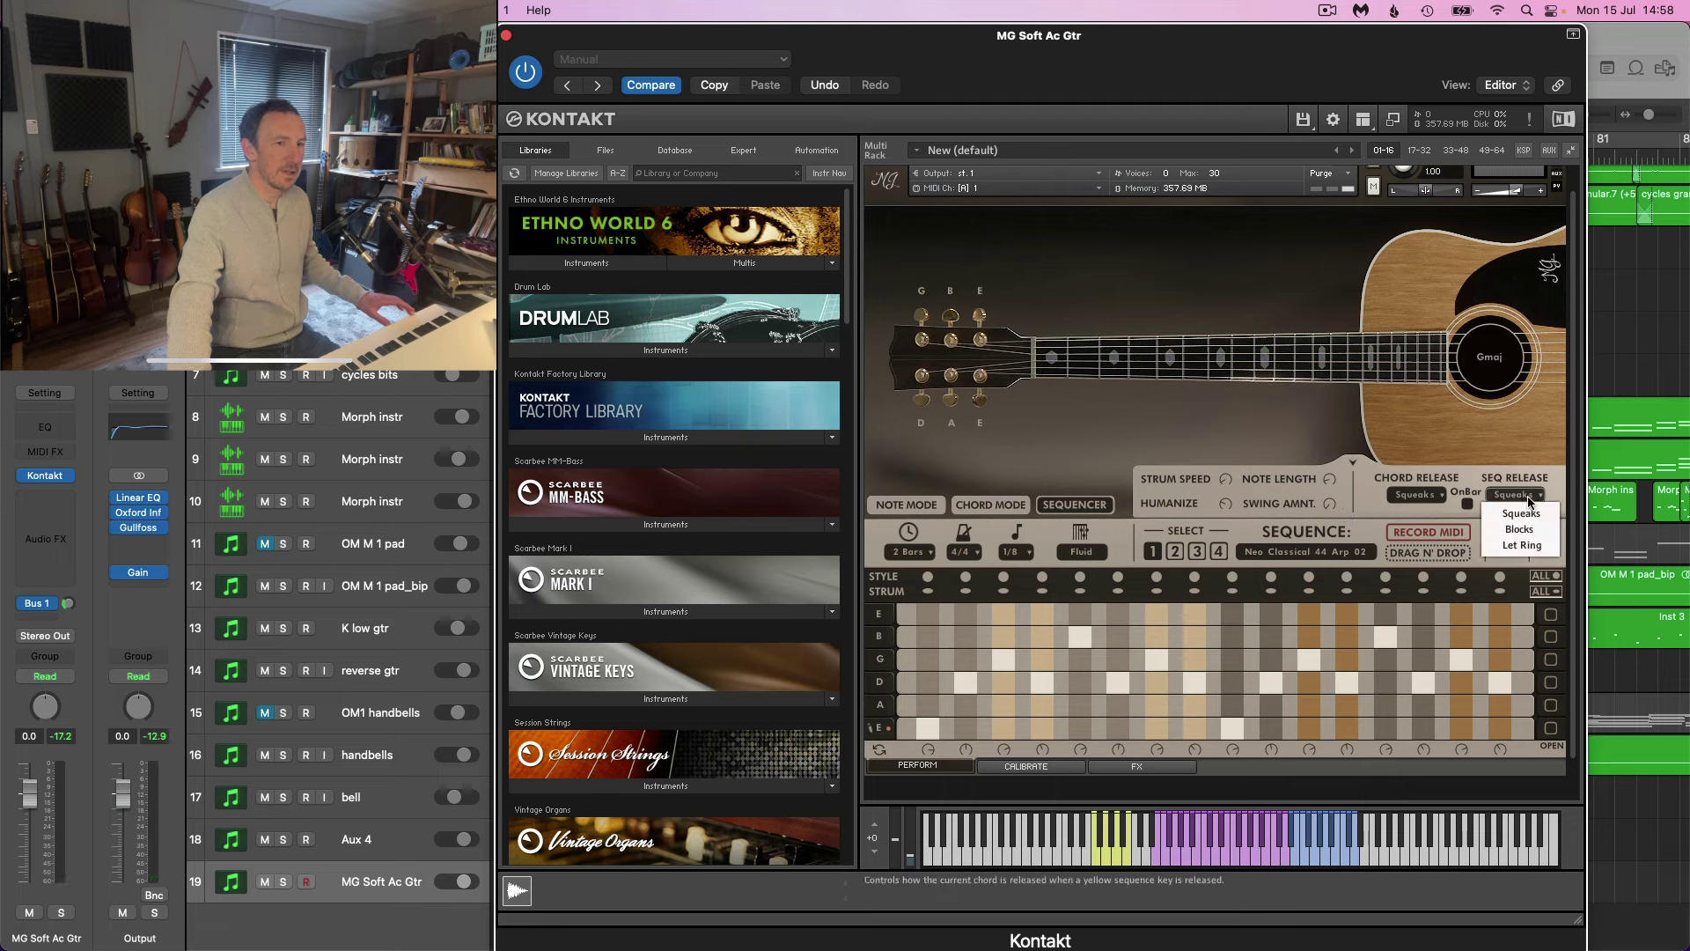
{"action": "left_click", "coordinate": [1528, 546]}
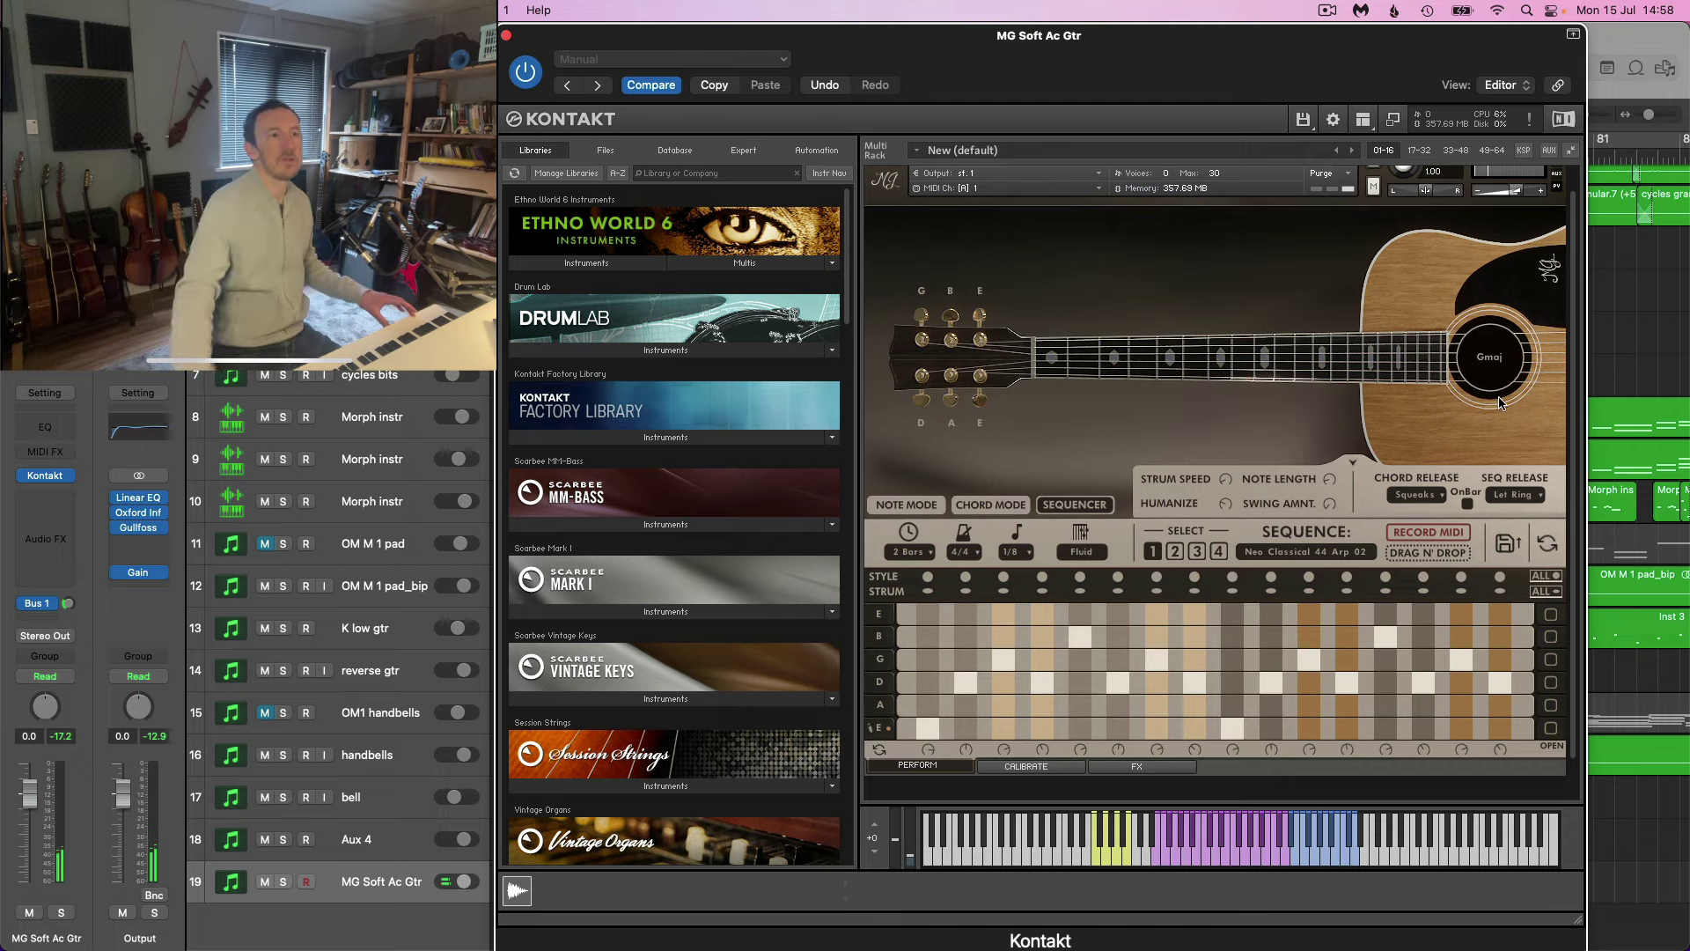
Shift the guitar window so the arrangement from bar 39 stays visible beside it, and turn on OnBar.
{"action": "left_click", "coordinate": [507, 35]}
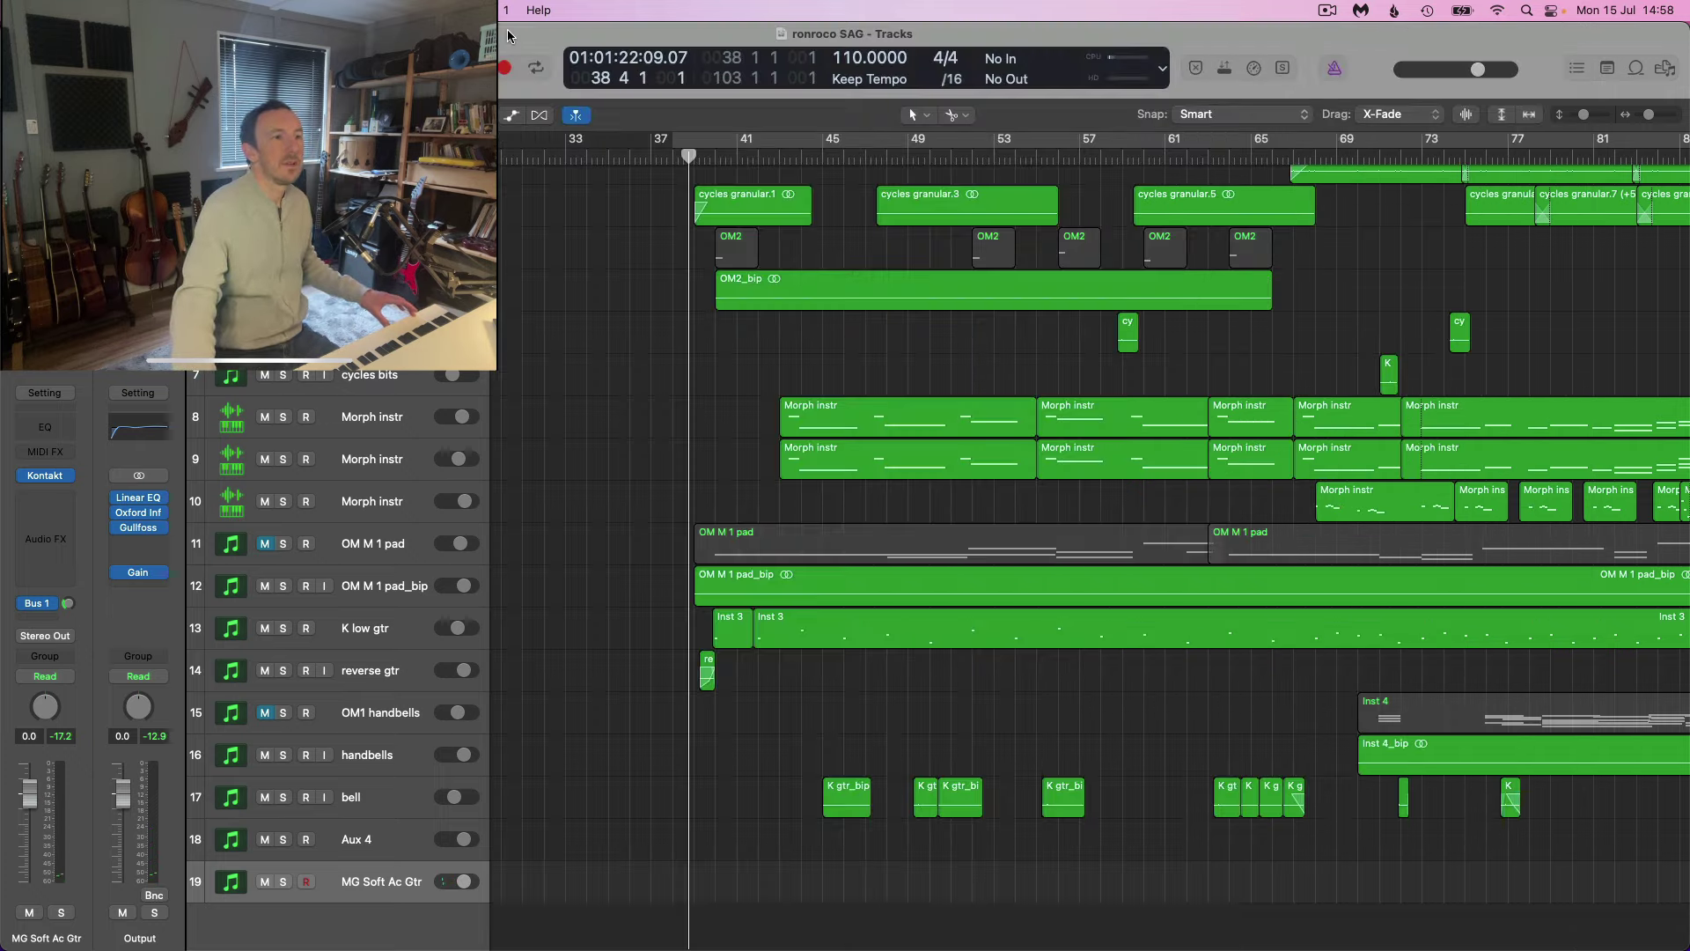
{"action": "left_click", "coordinate": [45, 477]}
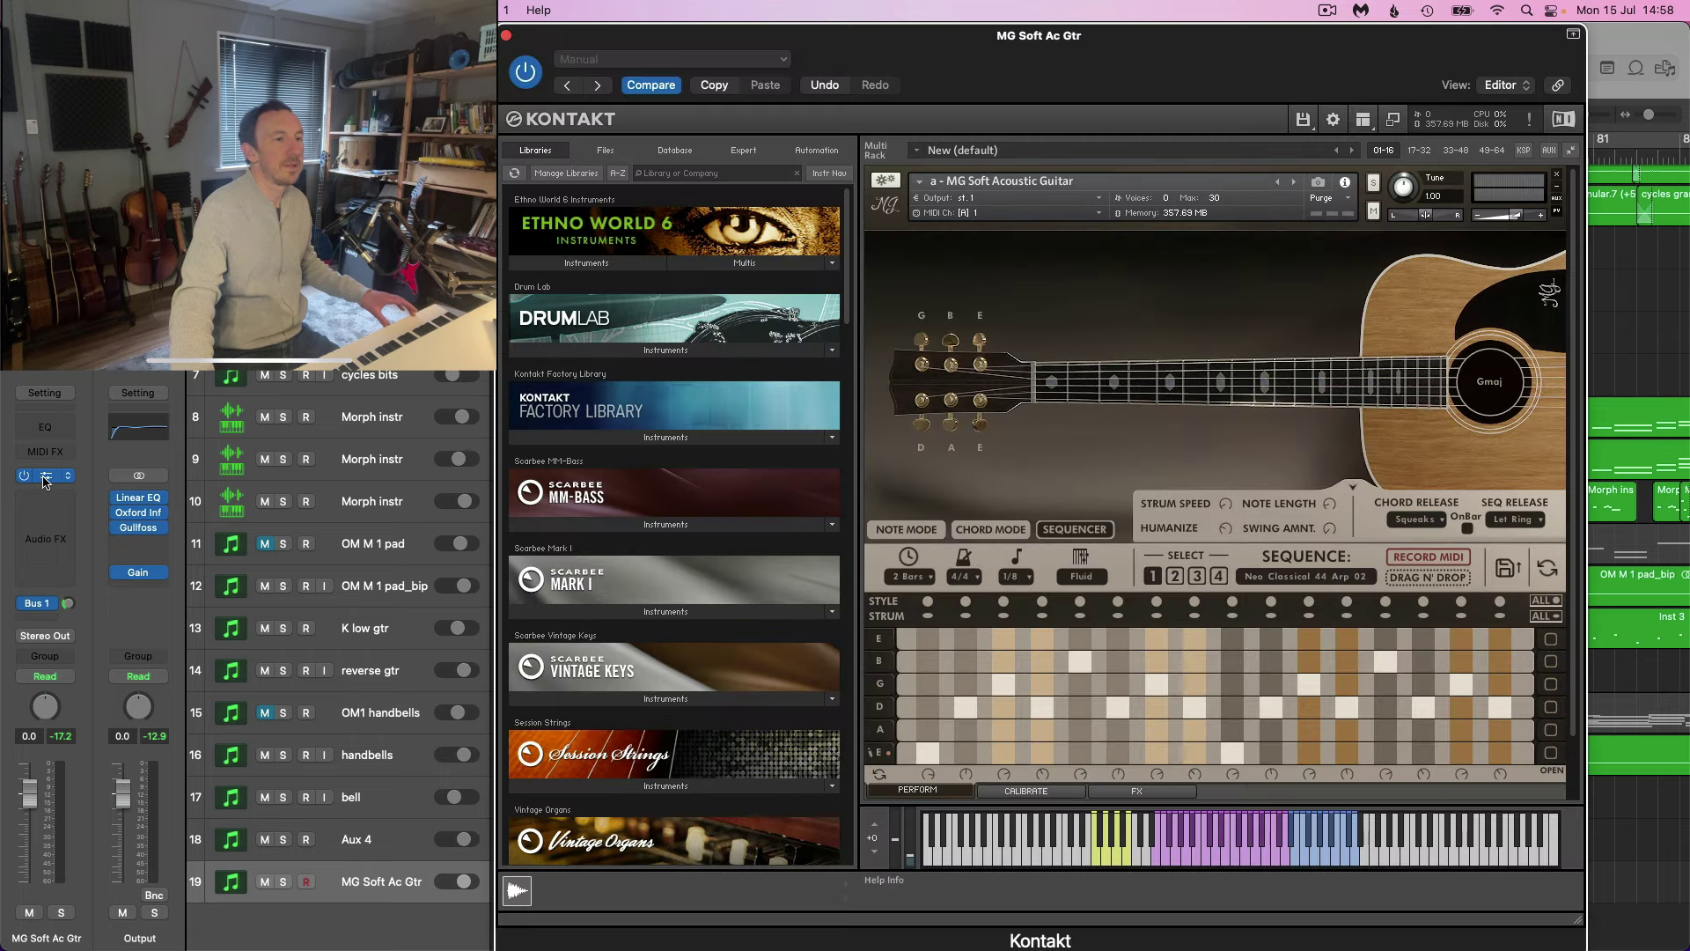
{"action": "left_click_drag", "start_coordinate": [913, 88], "coordinate": [523, 24]}
{"action": "scroll", "coordinate": [1383, 317], "scroll_direction": "left", "scroll_amount": 10}
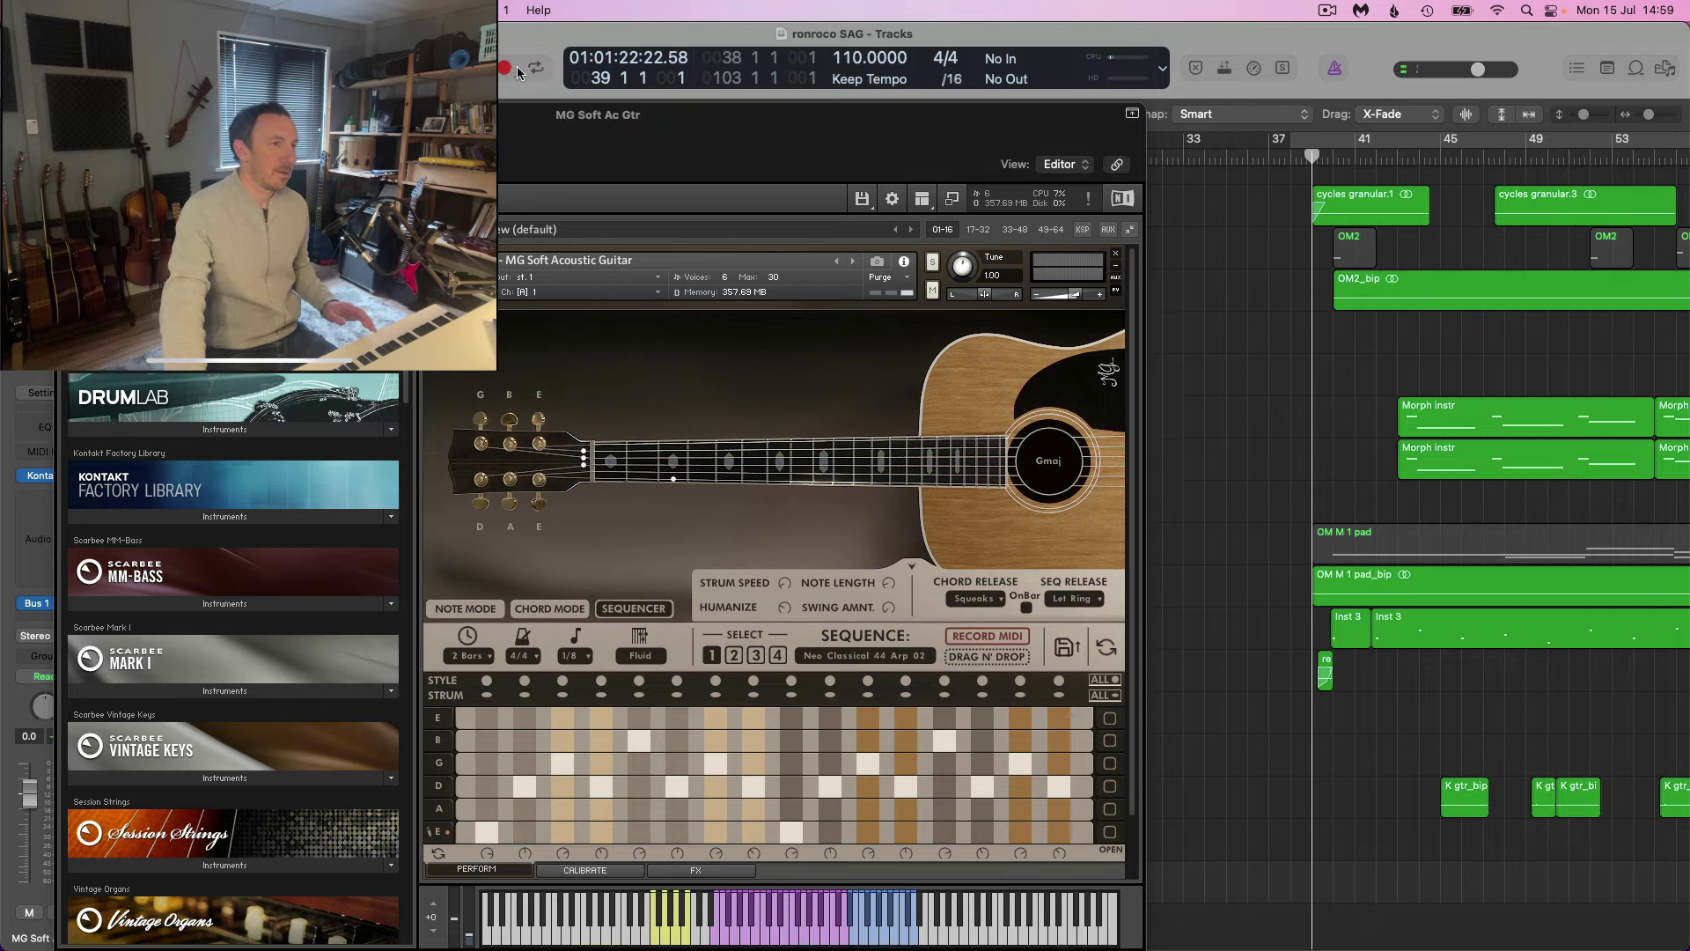
{"action": "left_click", "coordinate": [1026, 608]}
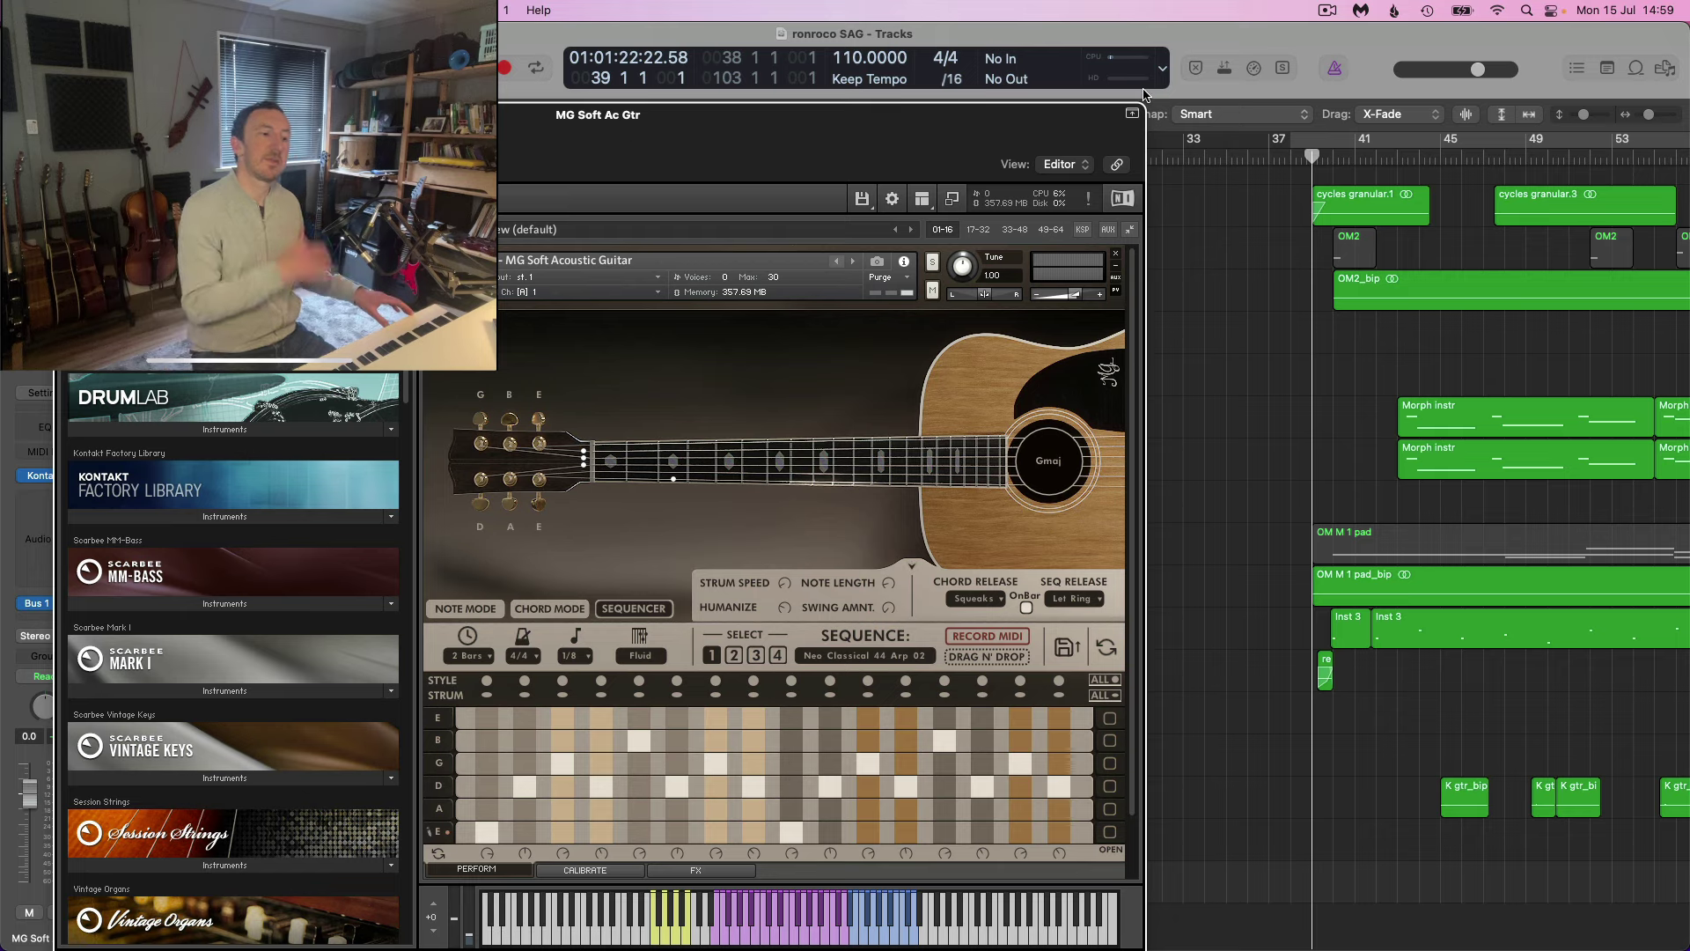
Record the sequenced guitar part on the MG Soft Ac Gtr track from bar 39 to about bar 54.
{"action": "left_click", "coordinate": [503, 69]}
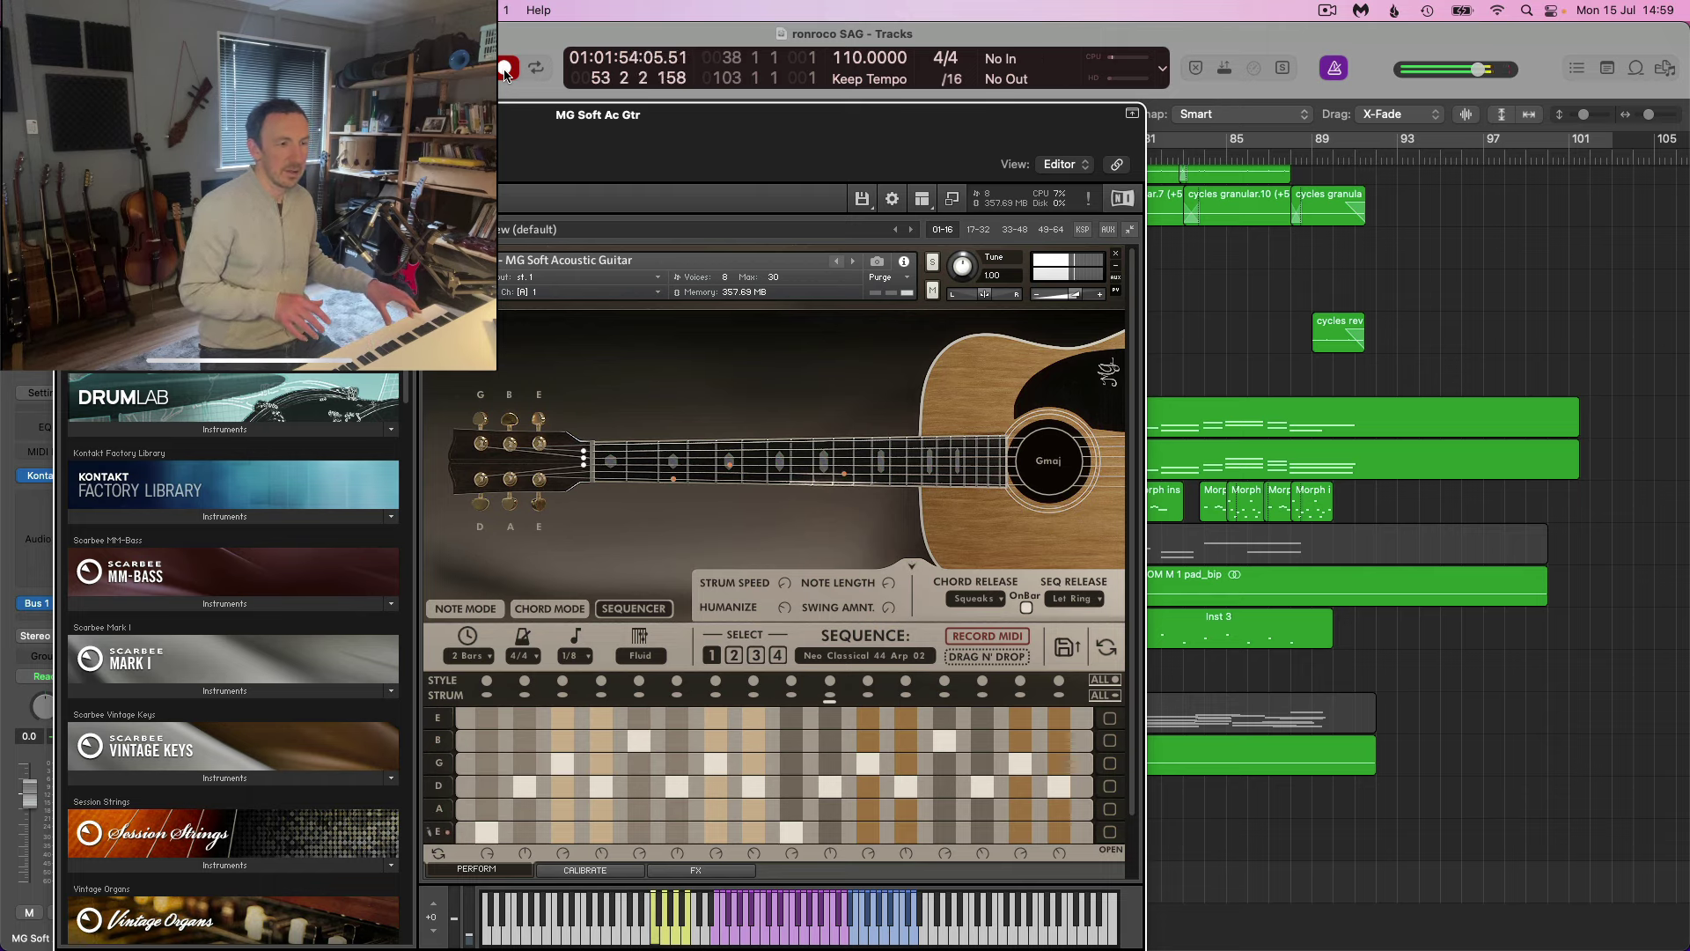
{"action": "left_click", "coordinate": [506, 75]}
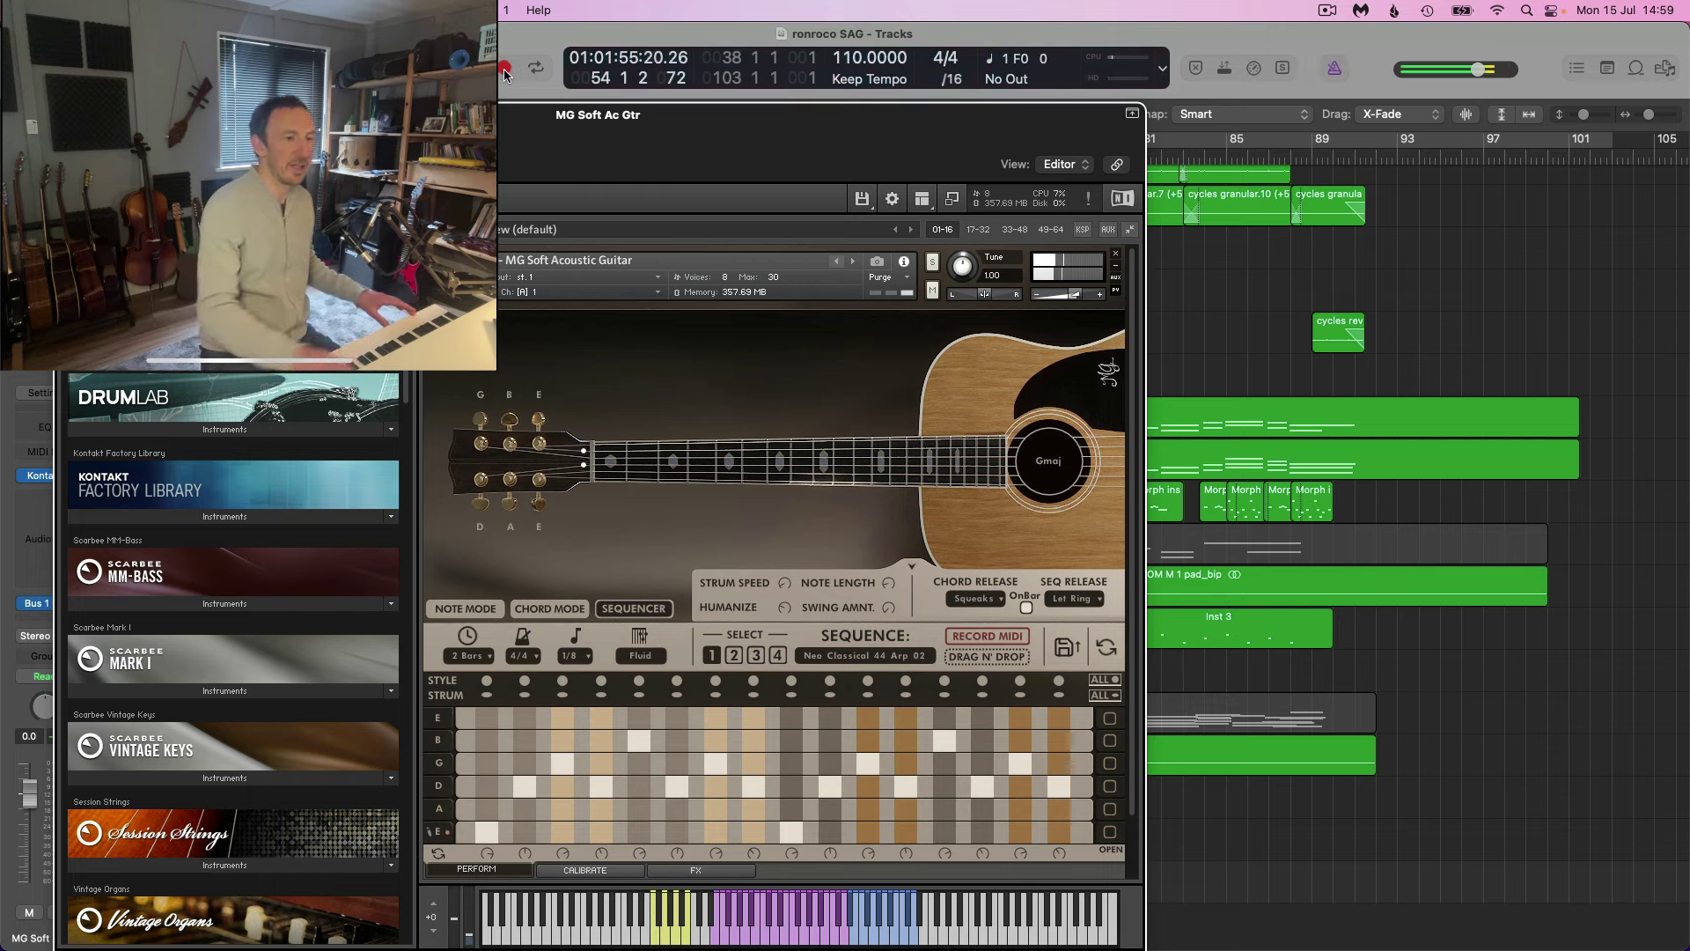
{"action": "scroll", "coordinate": [1534, 689], "scroll_direction": "left", "scroll_amount": 10}
{"action": "scroll", "coordinate": [1533, 689], "scroll_direction": "down", "scroll_amount": 3}
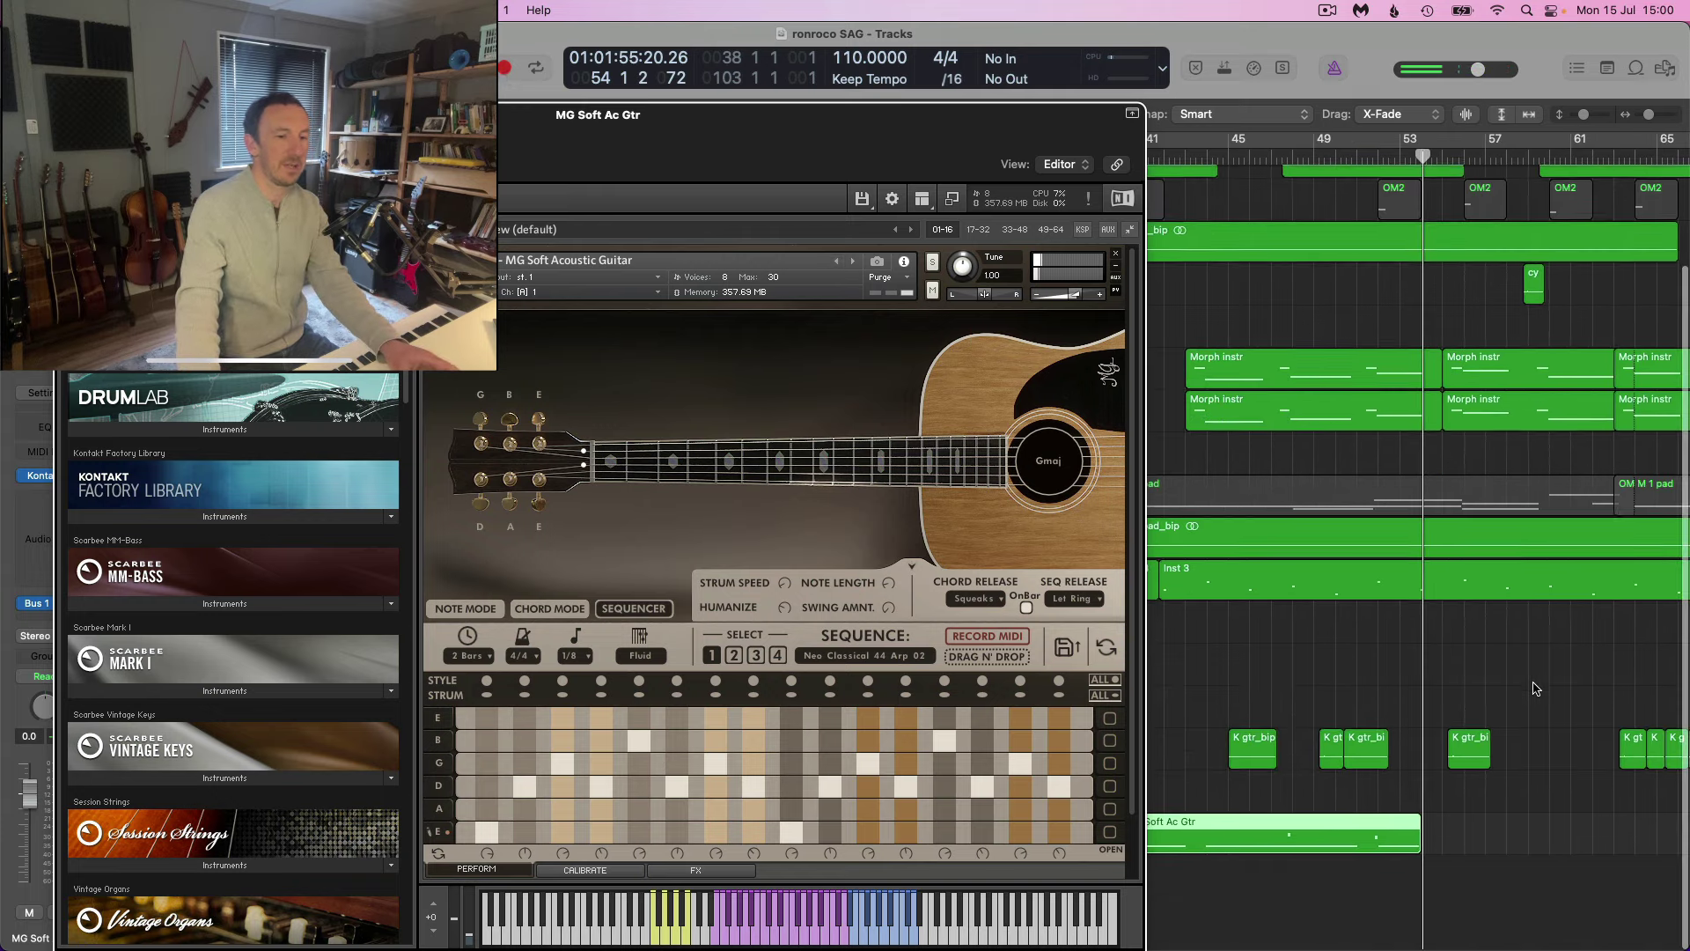
Remove the end of the recorded guitar region after about bar 51.
{"action": "scroll", "coordinate": [1536, 689], "scroll_direction": "up", "scroll_amount": 3}
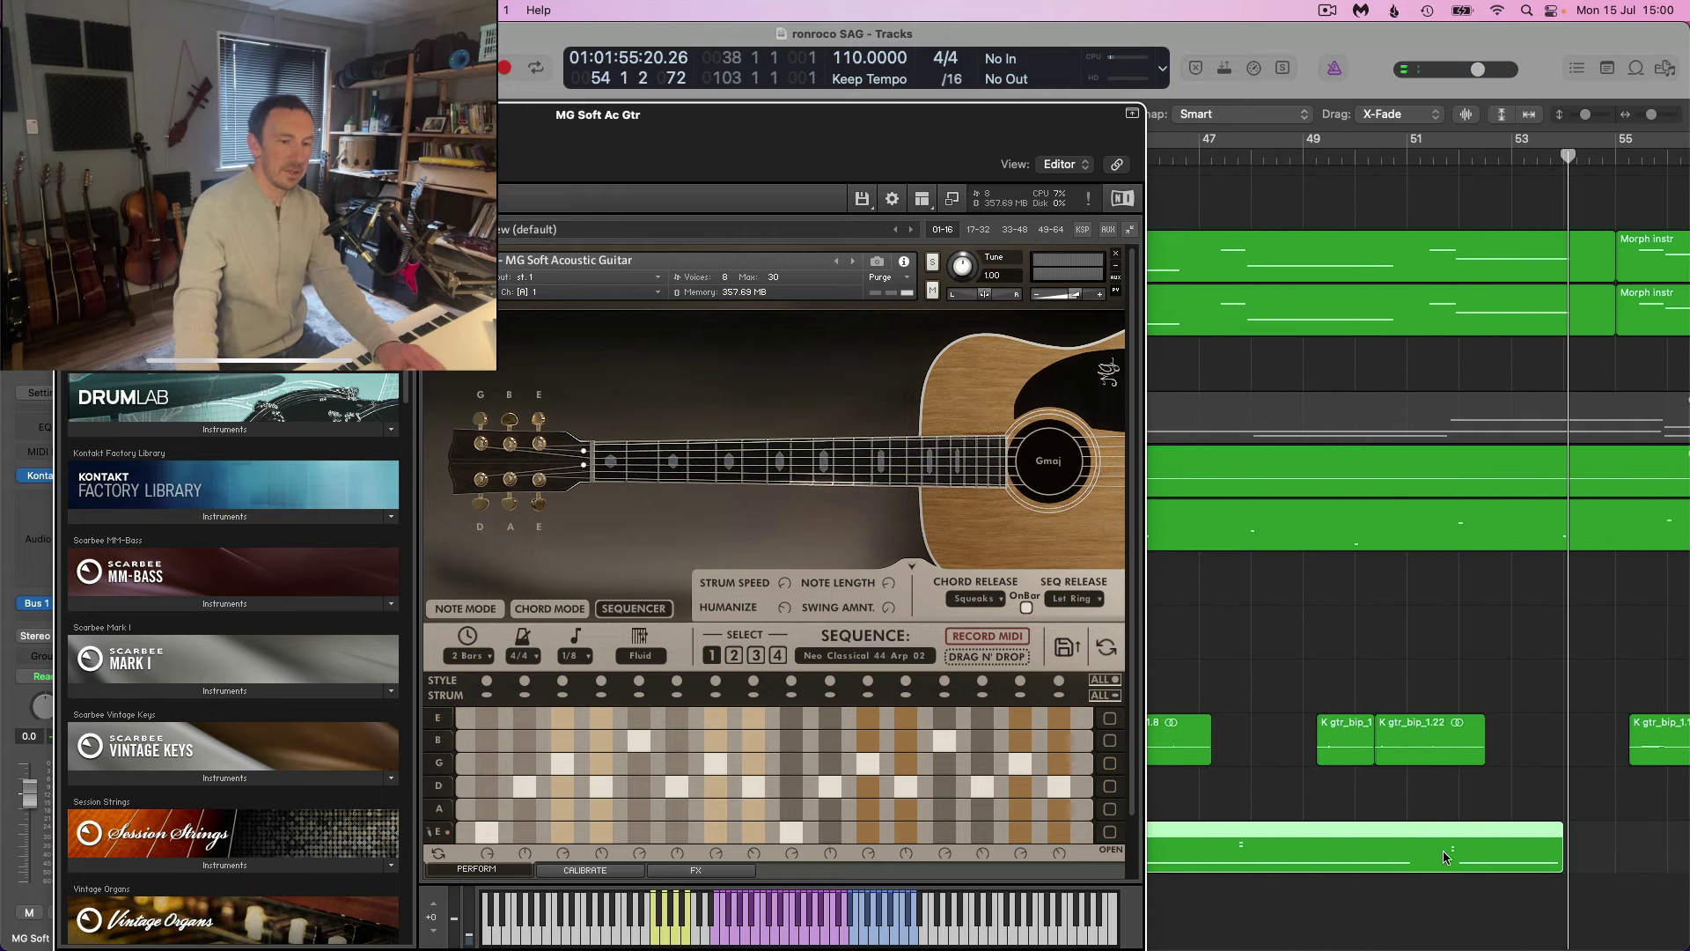
{"action": "left_click", "coordinate": [1457, 814]}
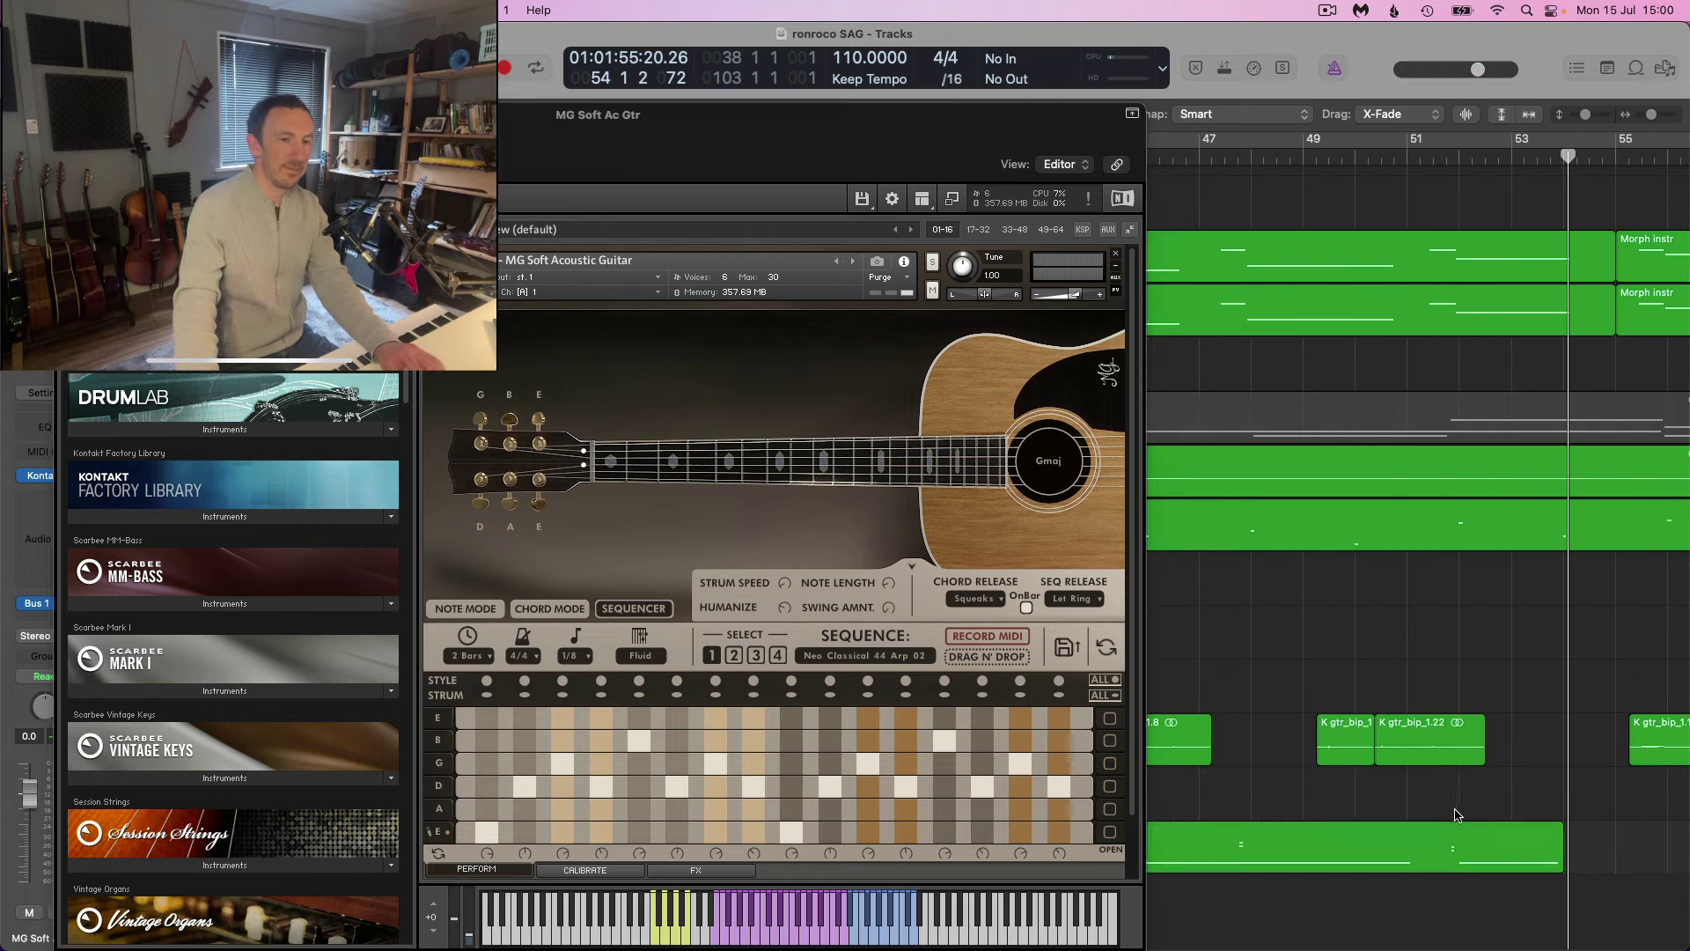
{"action": "left_click", "coordinate": [1439, 858]}
{"action": "key", "text": "Delete"}
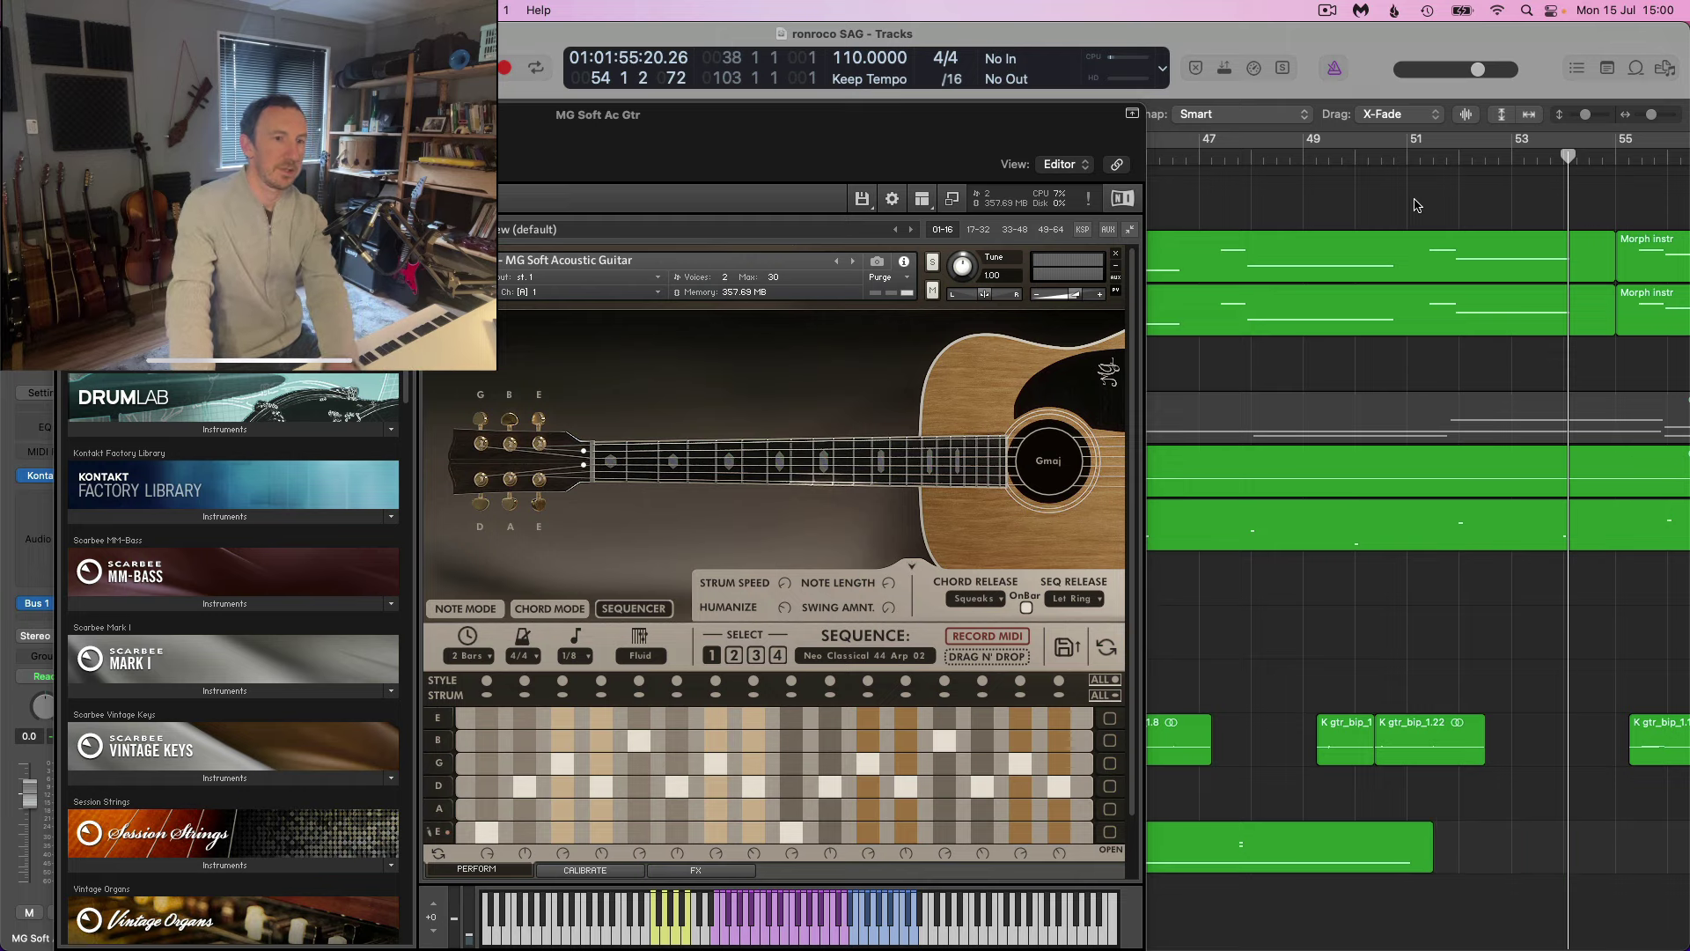
Move the playhead to 50 4 1, add a Channel EQ to the guitar track and raise its gain to +5.5 dB.
{"action": "left_click", "coordinate": [1389, 158]}
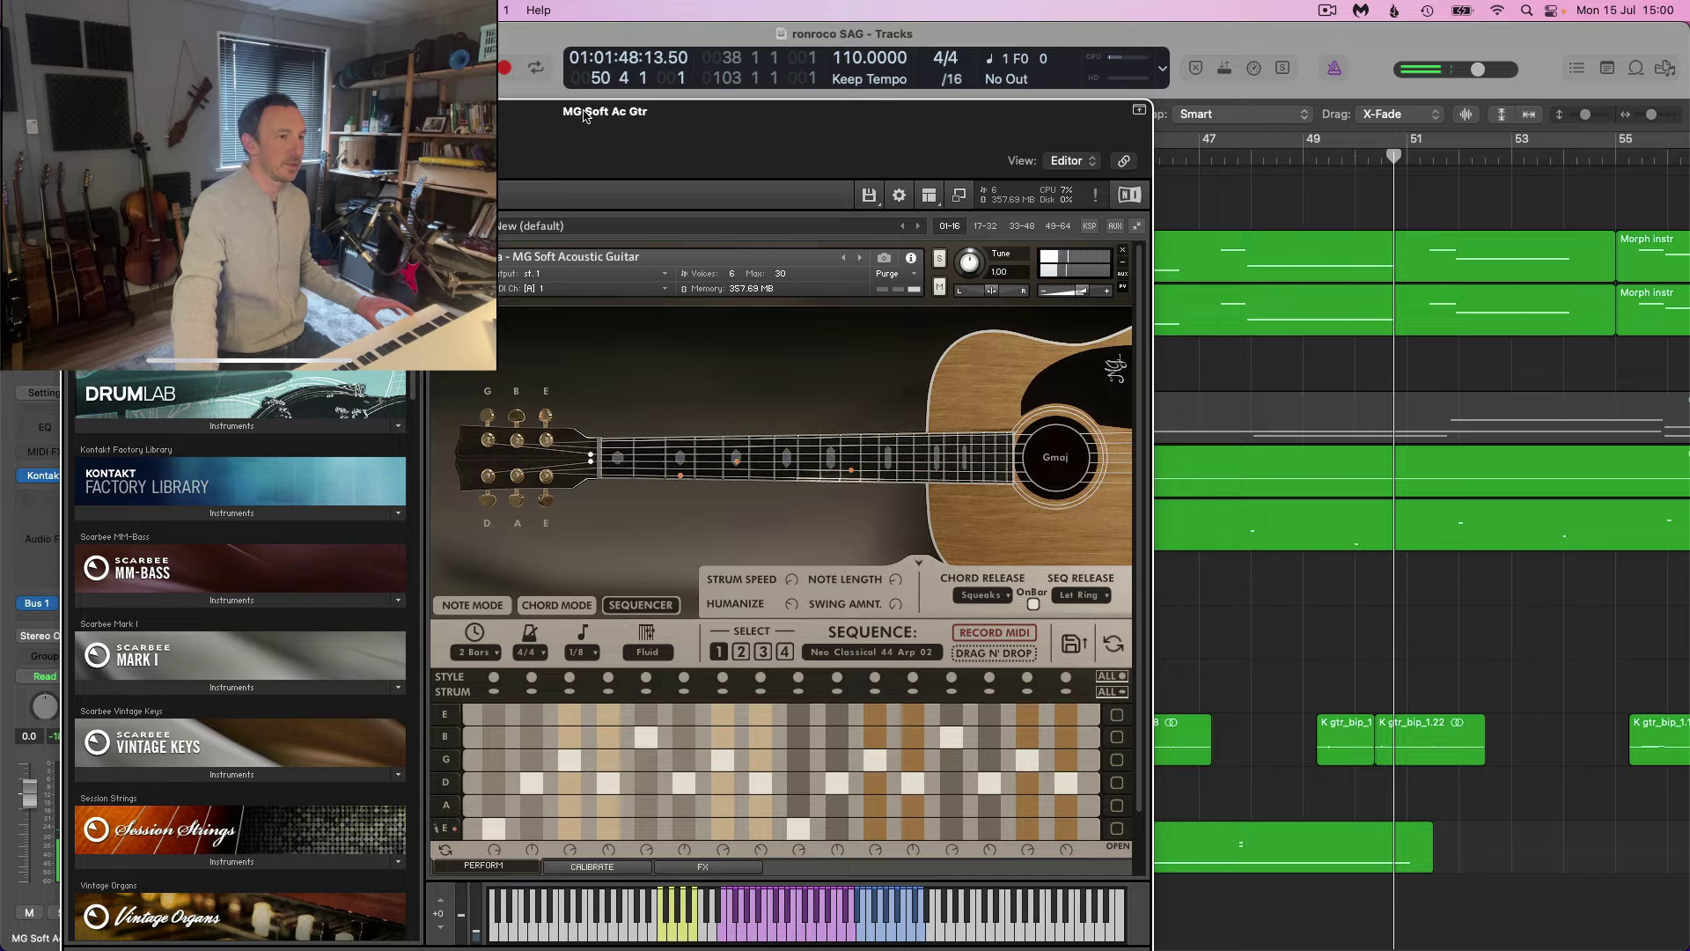
{"action": "left_click_drag", "start_coordinate": [576, 118], "coordinate": [892, 132]}
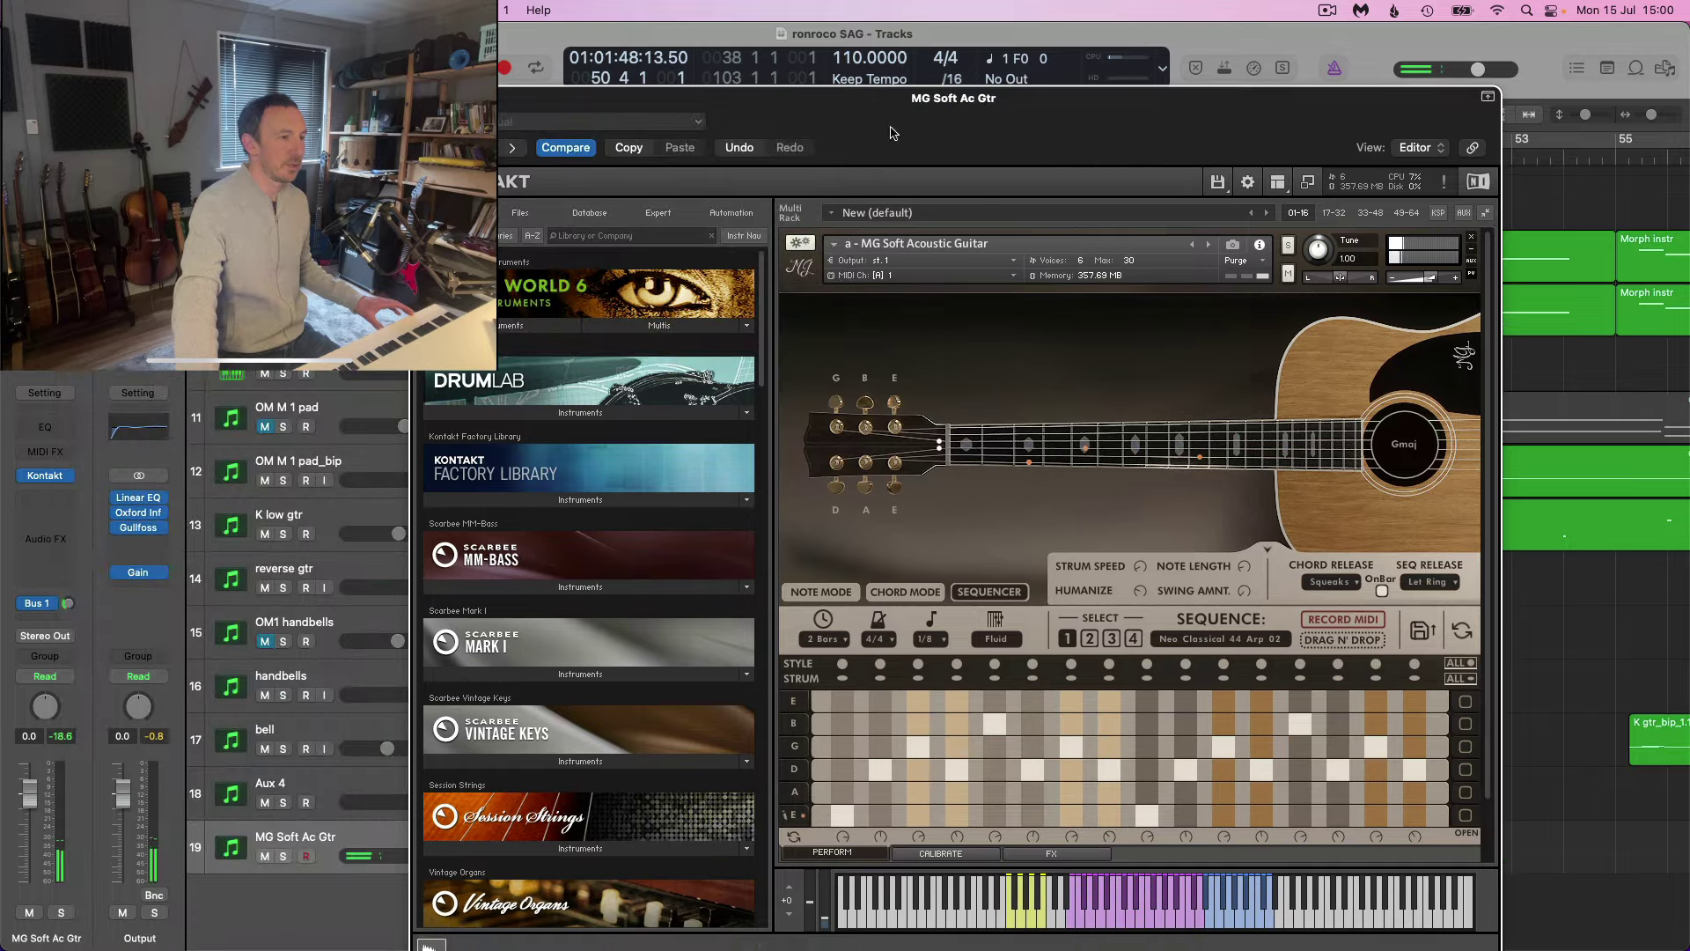
{"action": "left_click", "coordinate": [46, 429]}
{"action": "left_click_drag", "start_coordinate": [1303, 449], "coordinate": [1307, 429]}
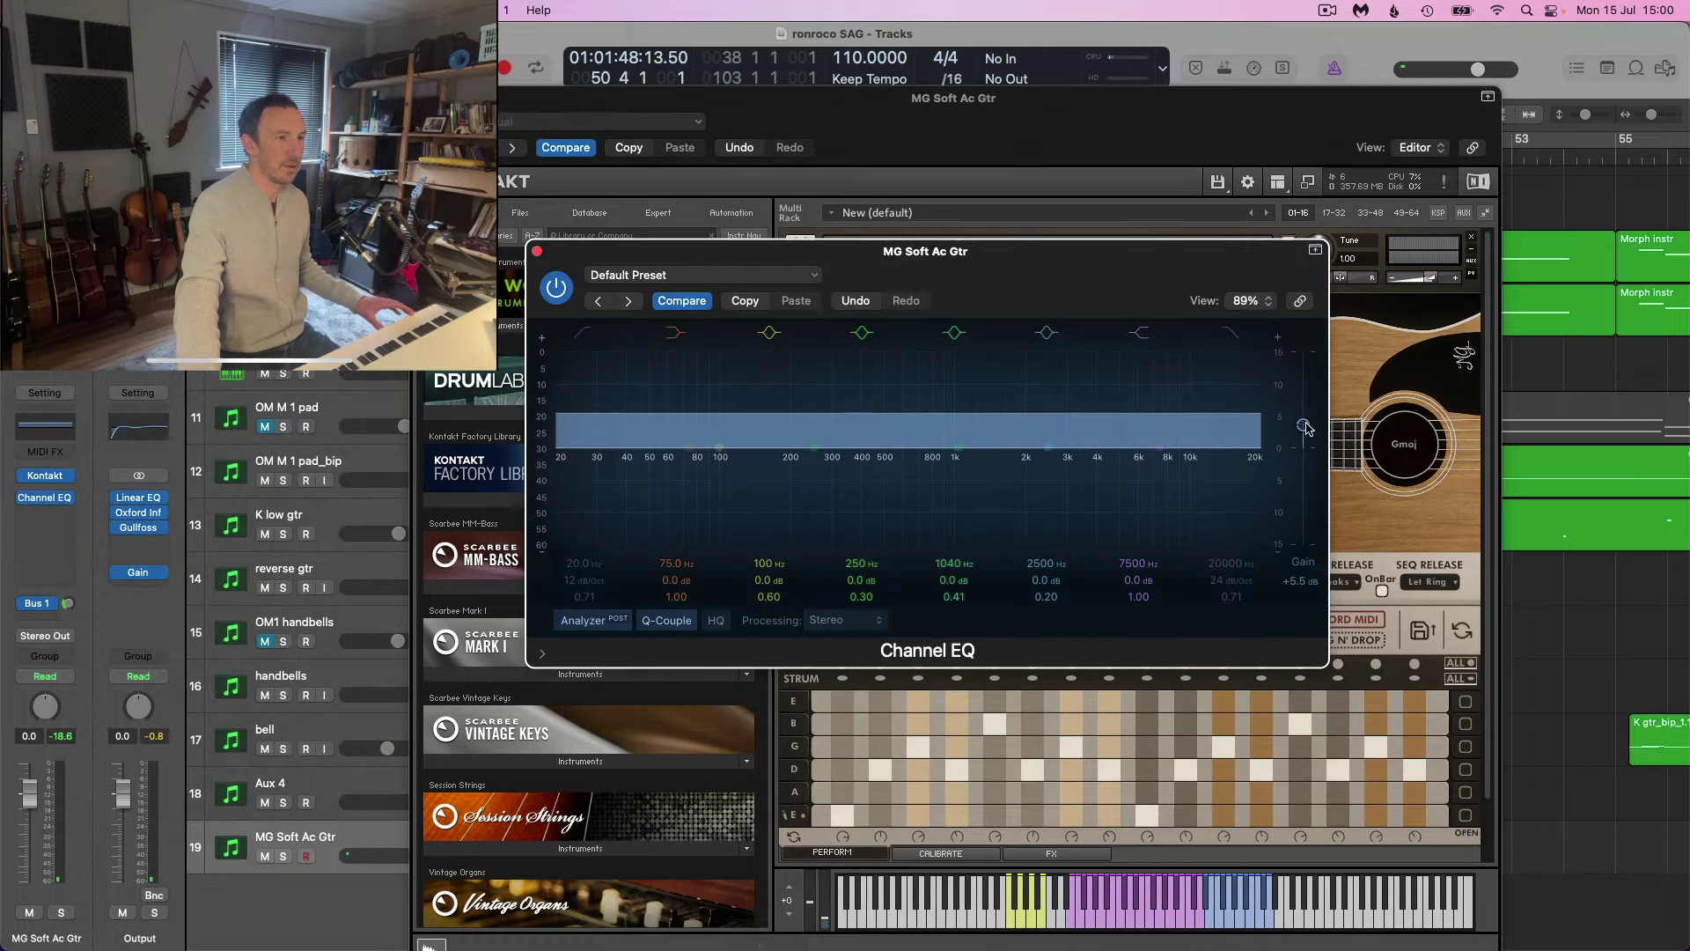
Close the EQ, shift the guitar window aside and record more guitar in two passes, up to bar 55 and on to about bar 71.
{"action": "left_click", "coordinate": [536, 251]}
{"action": "left_click_drag", "start_coordinate": [898, 138], "coordinate": [538, 99]}
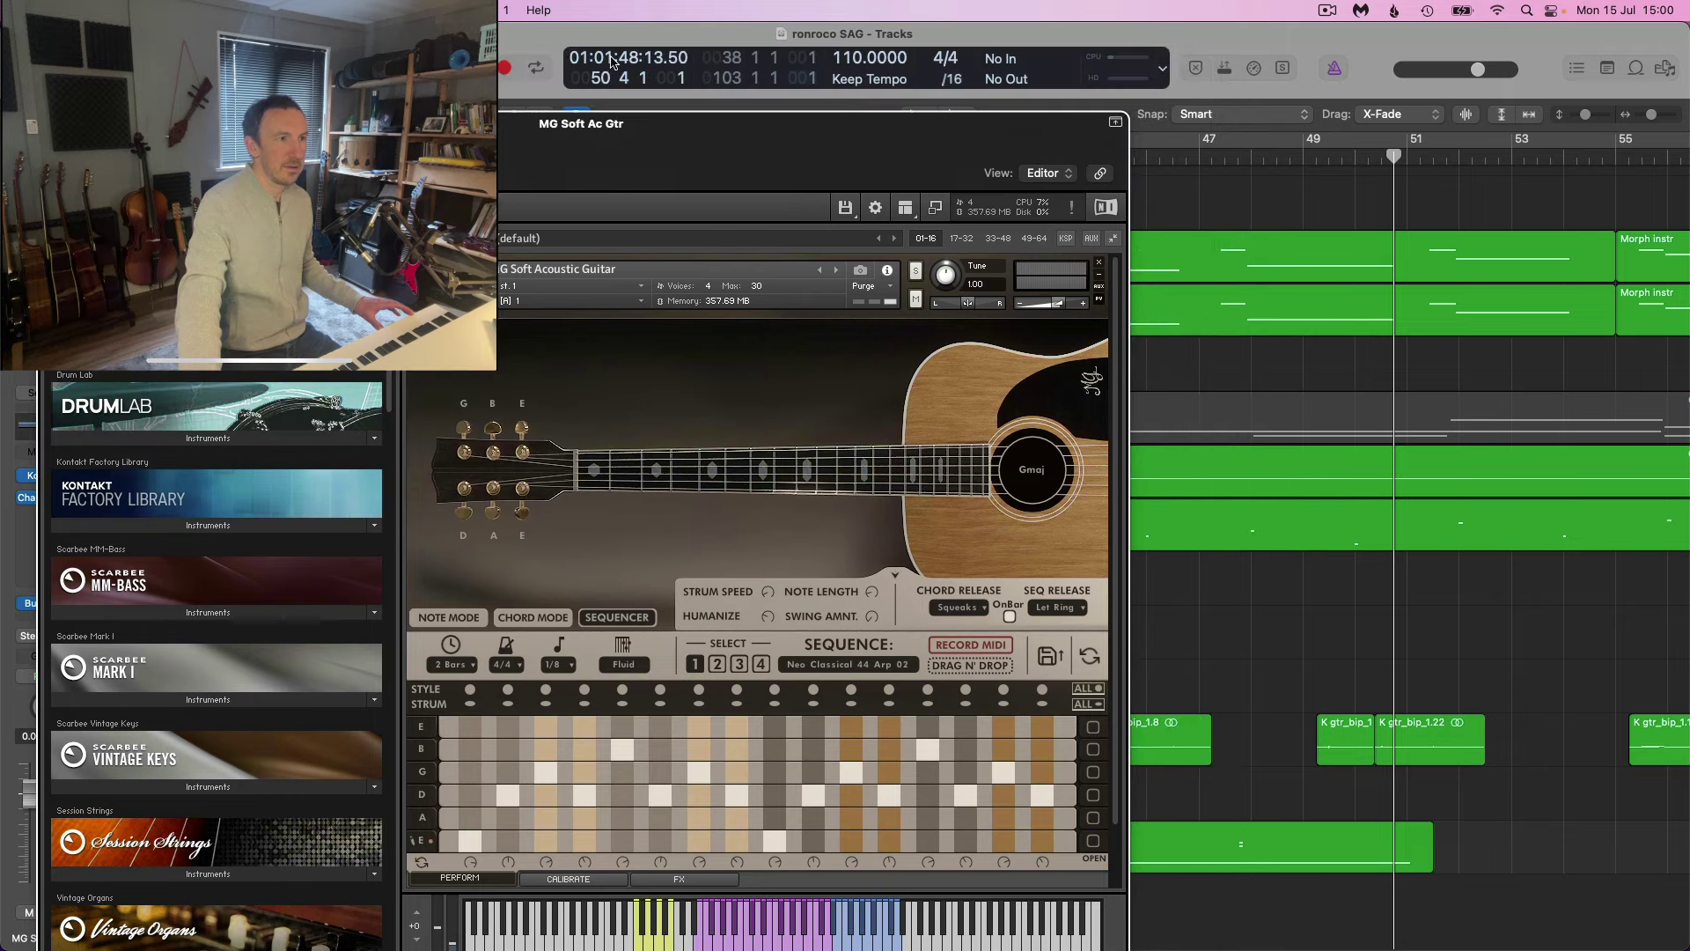
{"action": "left_click", "coordinate": [507, 71]}
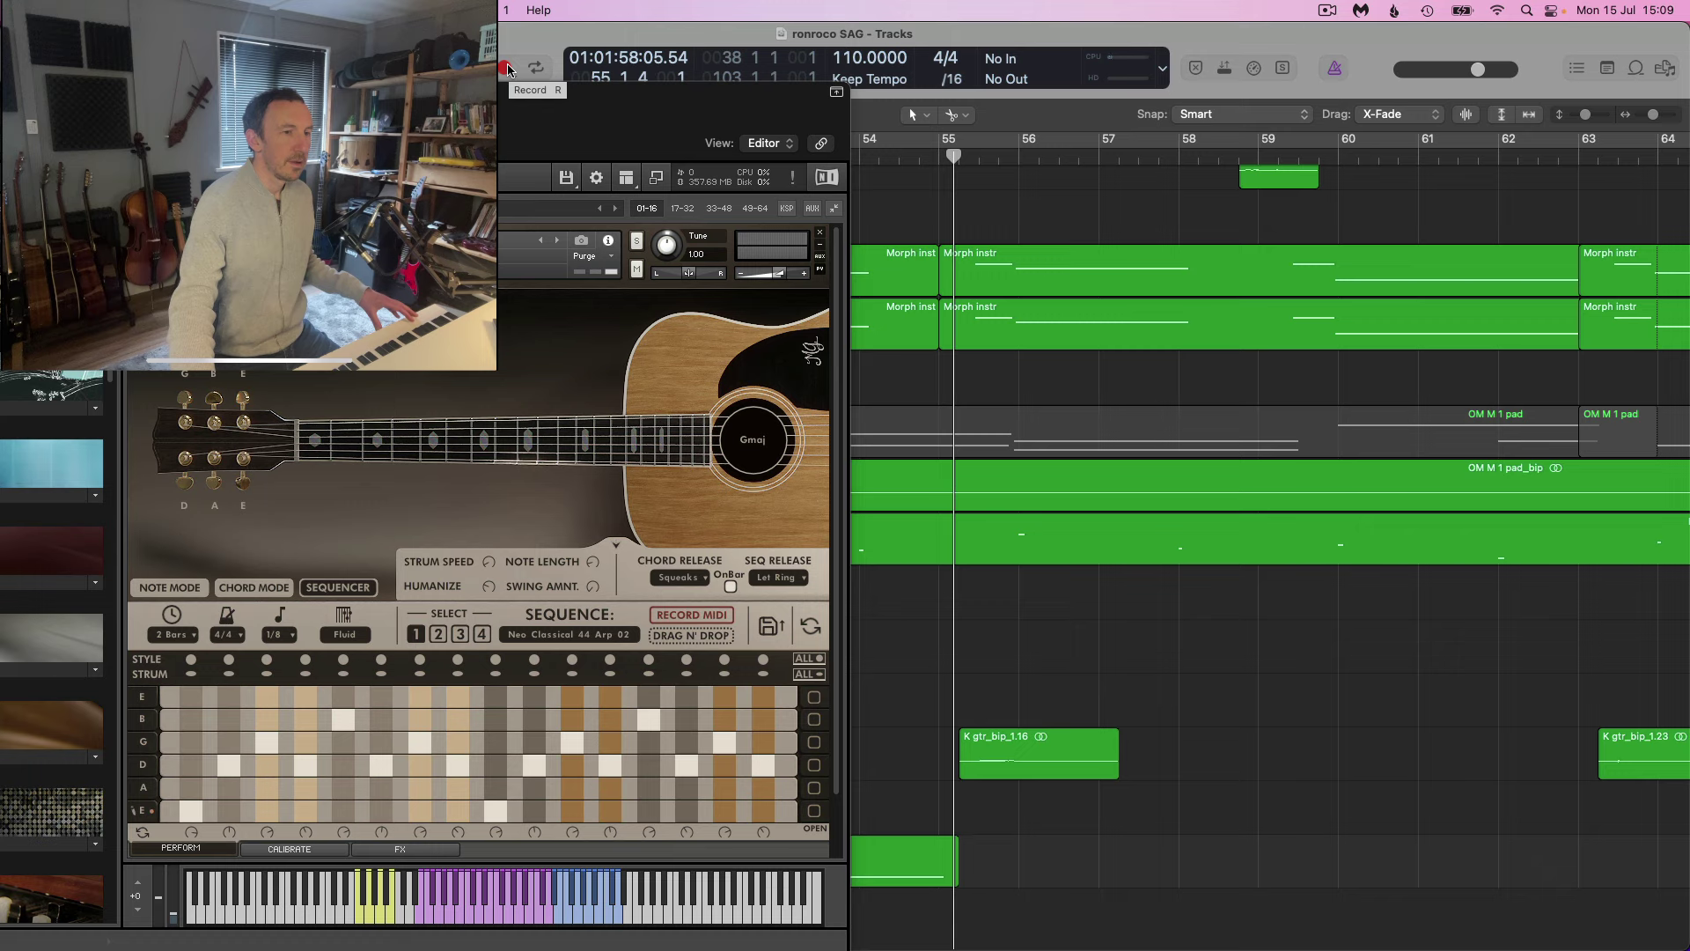
{"action": "left_click", "coordinate": [508, 69]}
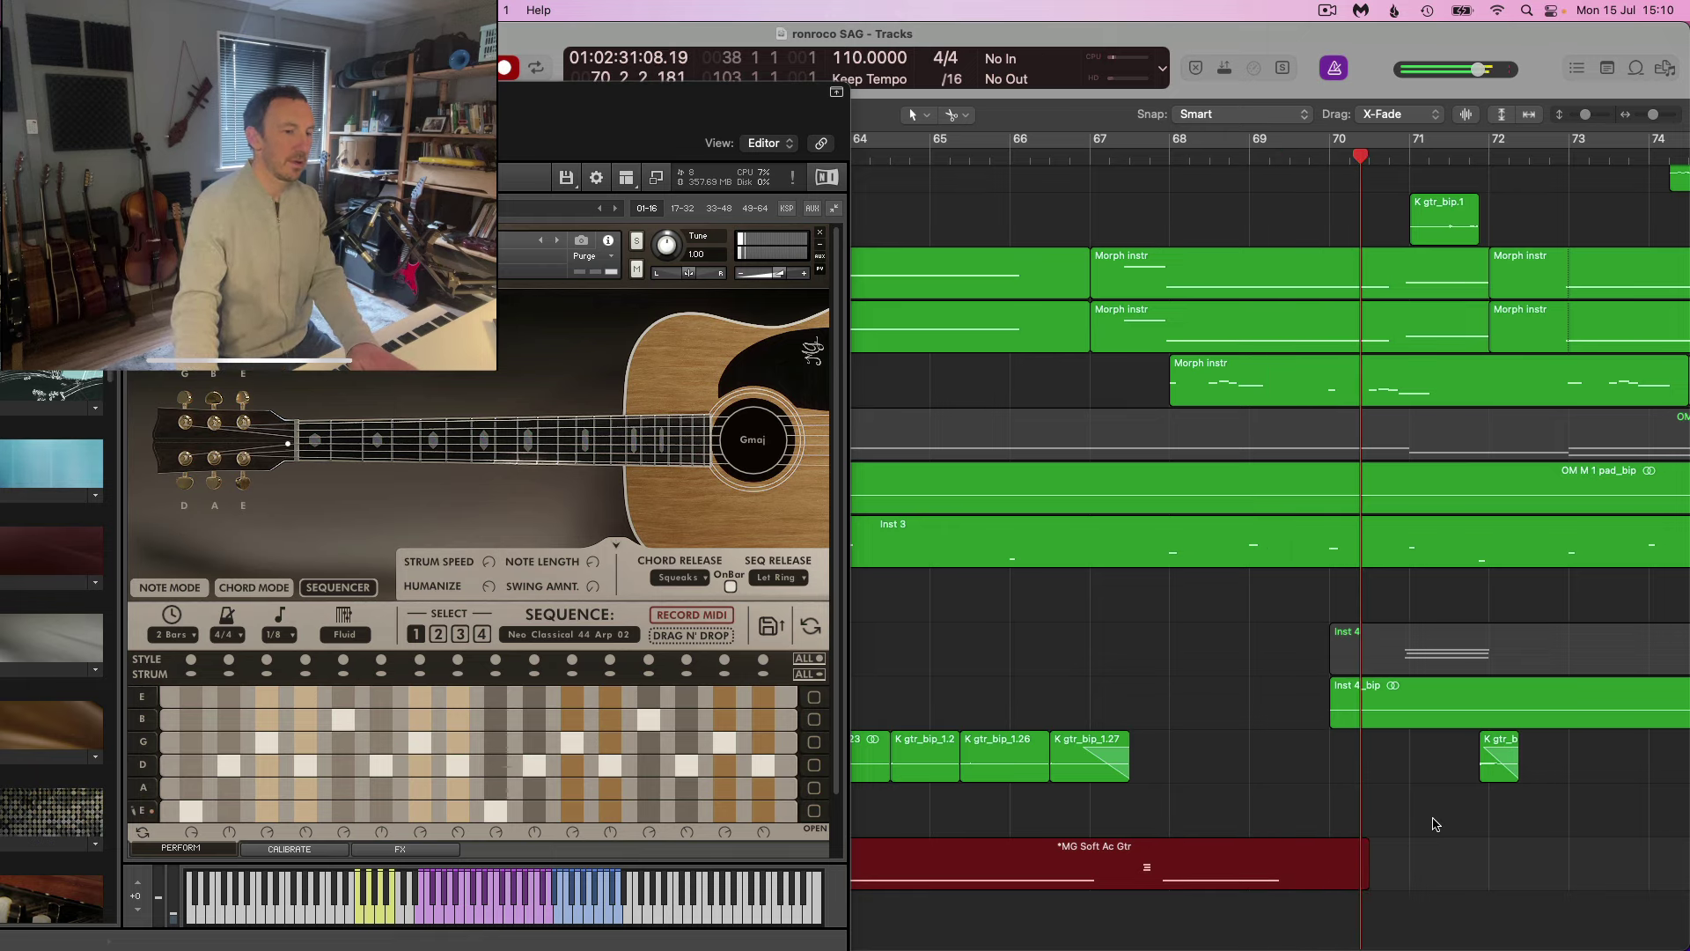
{"action": "key", "text": "space"}
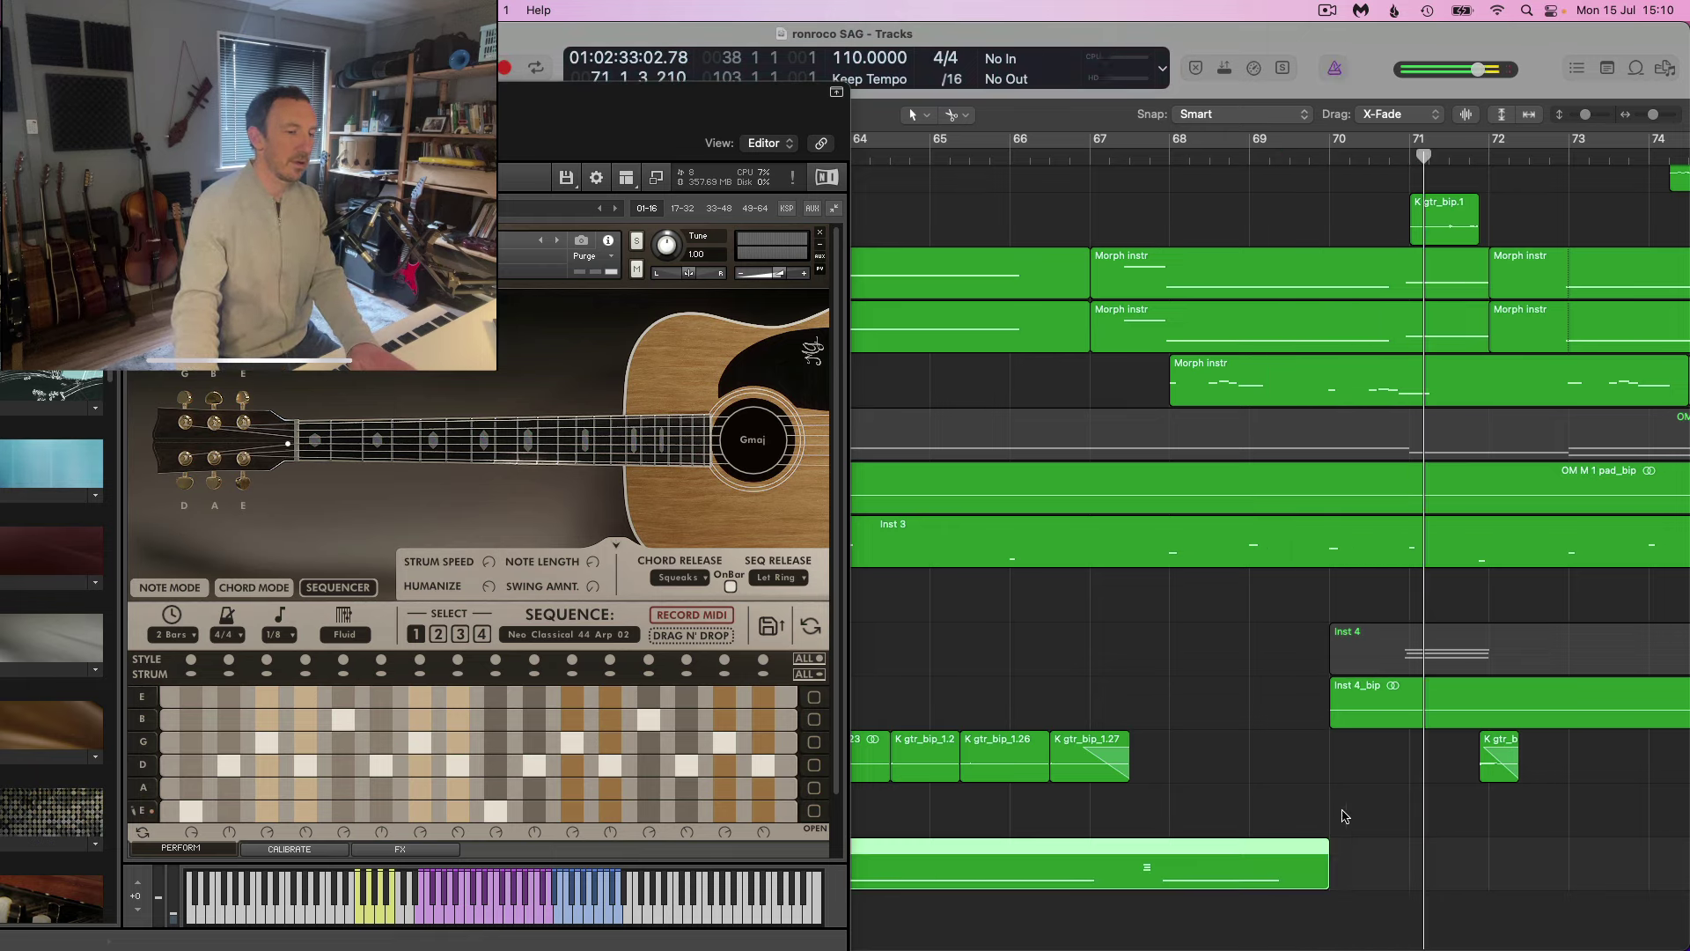
Remove the end of the recorded guitar after about bar 67 and join the remaining guitar regions into one.
{"action": "left_click", "coordinate": [1128, 872]}
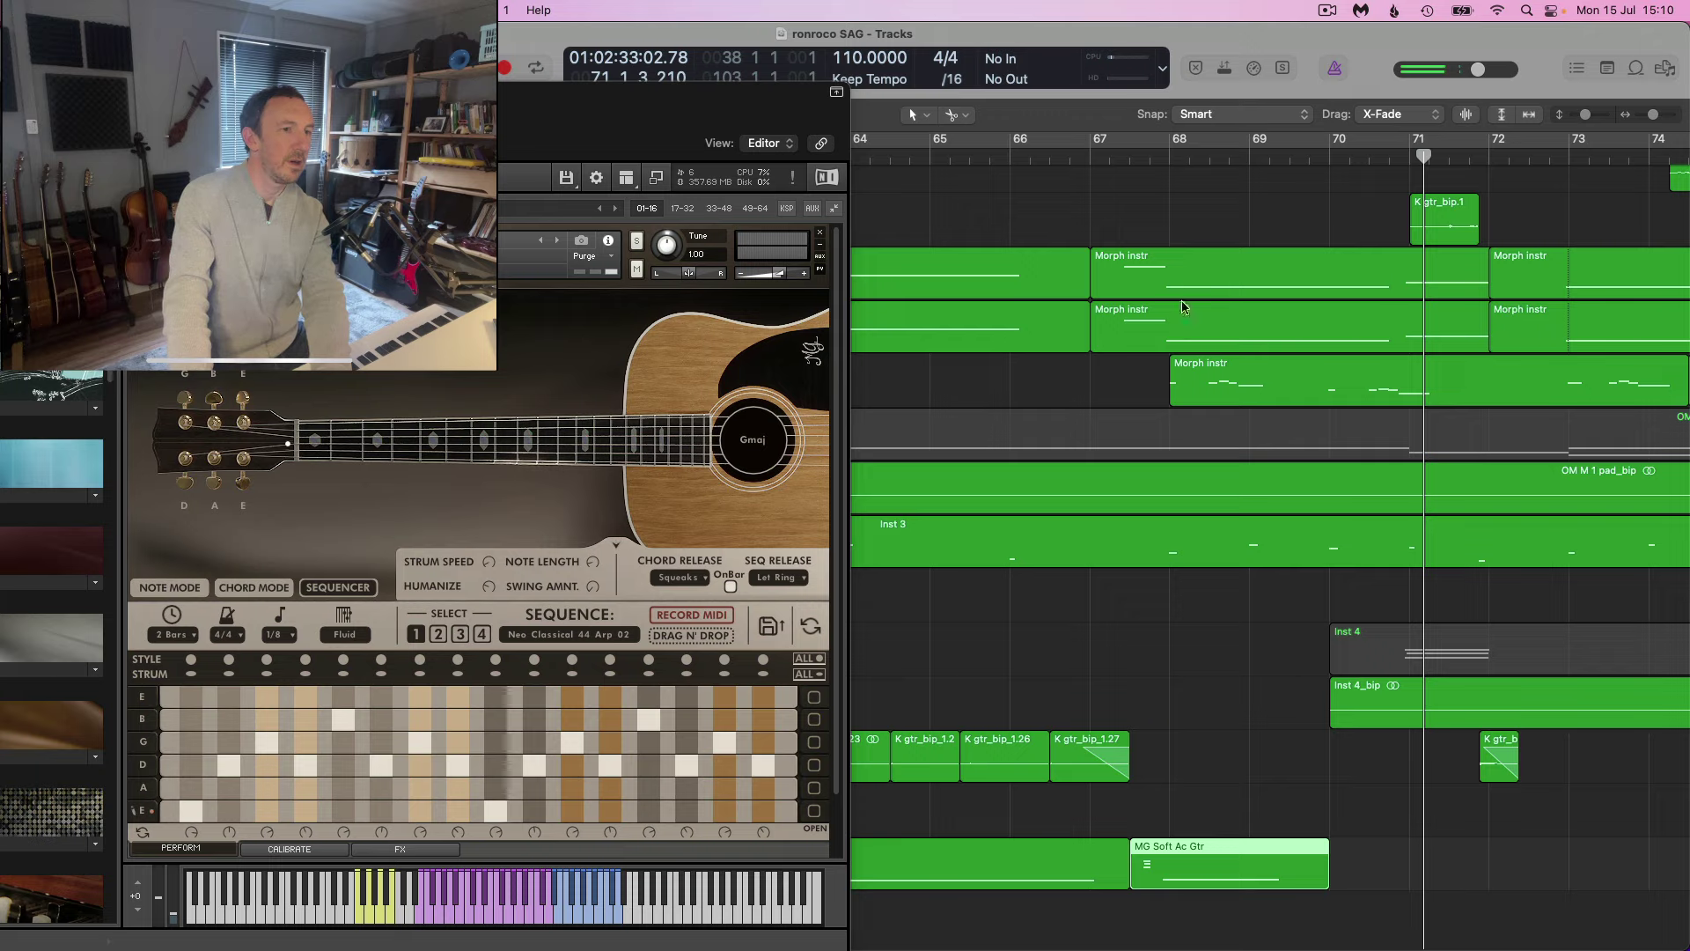
{"action": "left_click", "coordinate": [1247, 674], "text": "ctrl+alt"}
{"action": "left_click", "coordinate": [1248, 673], "text": "ctrl+alt"}
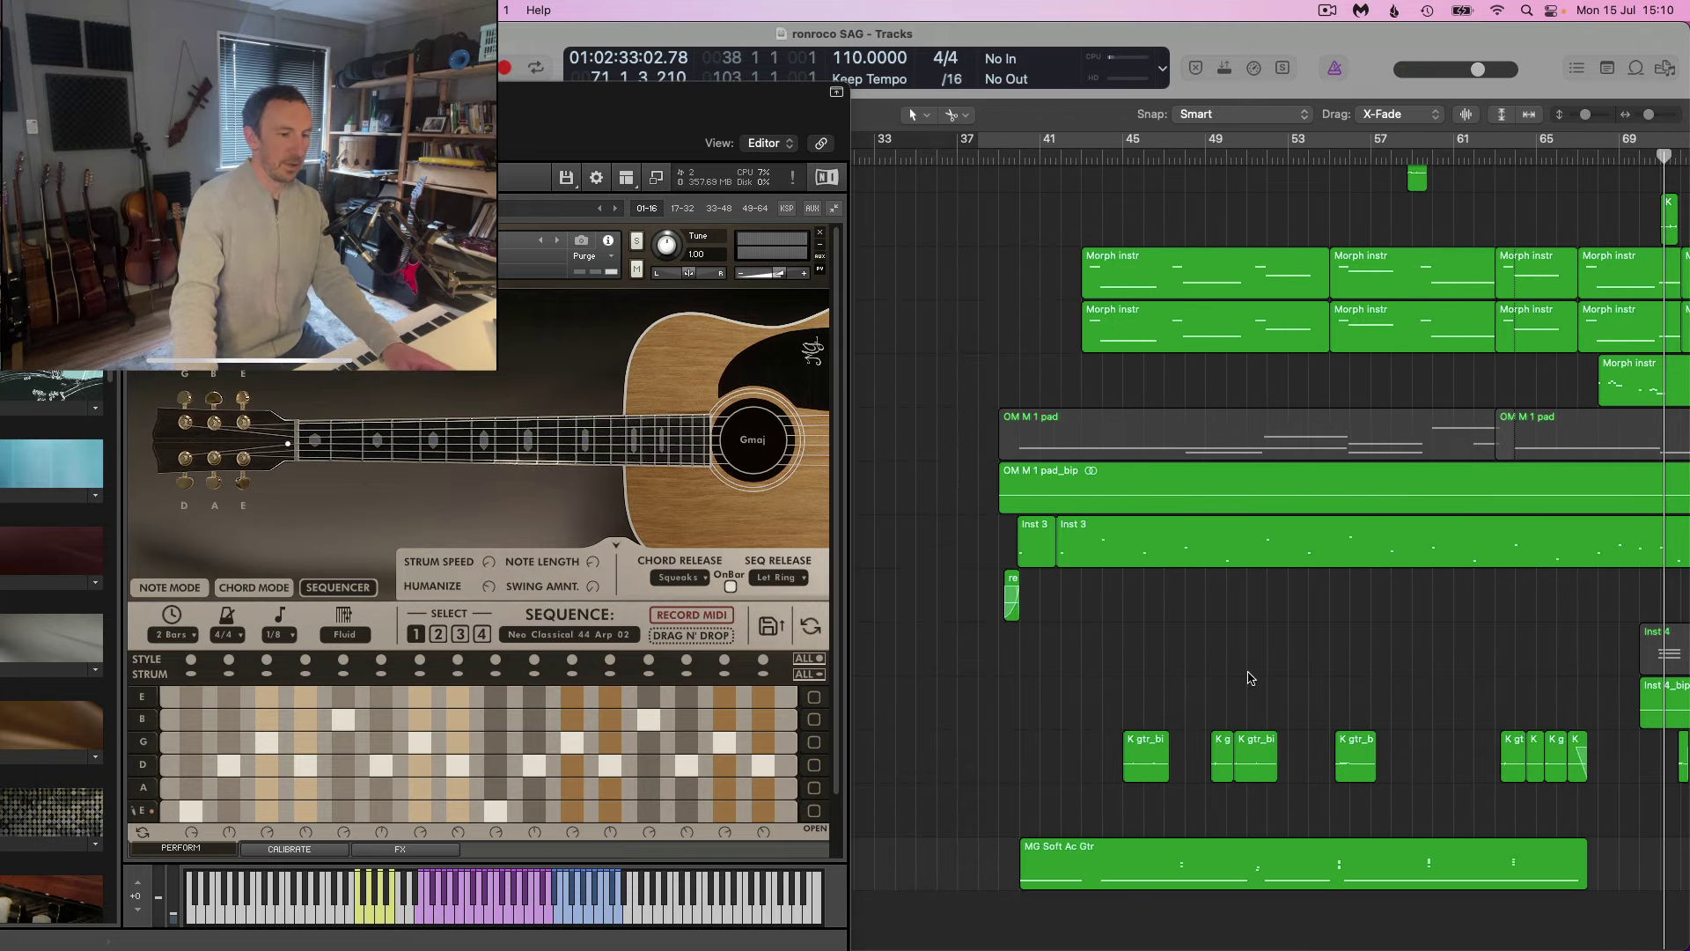
Extend the start of the joined guitar region back to about bar 39 and play its opening.
{"action": "scroll", "coordinate": [1344, 862], "scroll_direction": "right", "scroll_amount": 2}
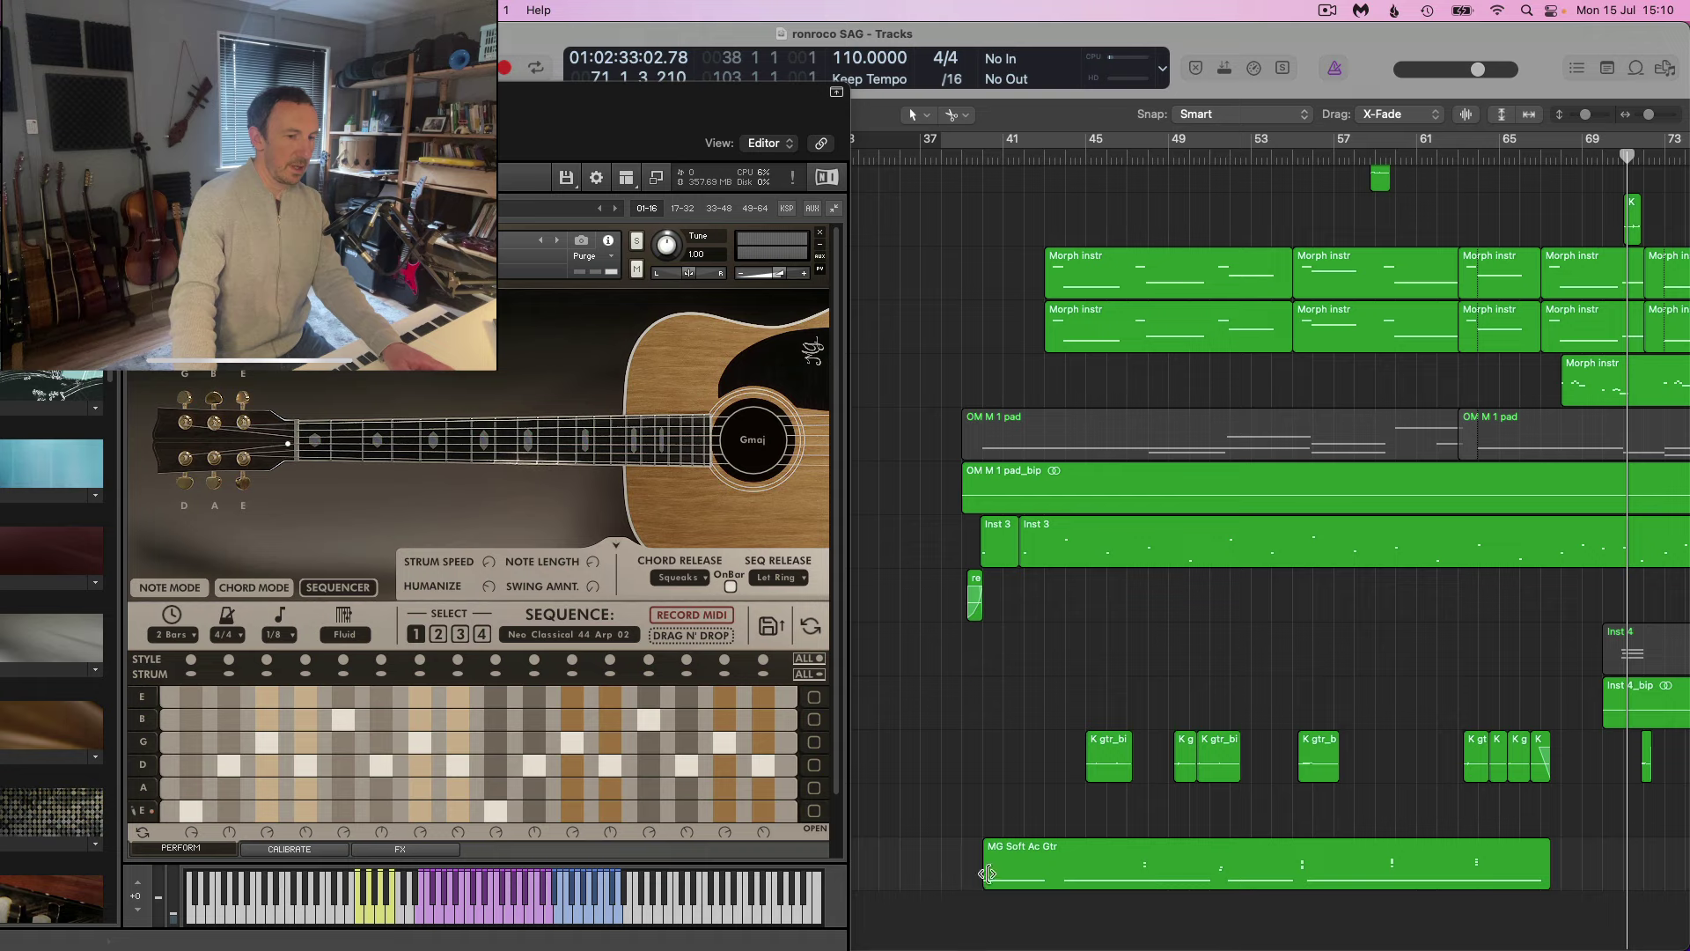
{"action": "key", "text": "super+Right"}
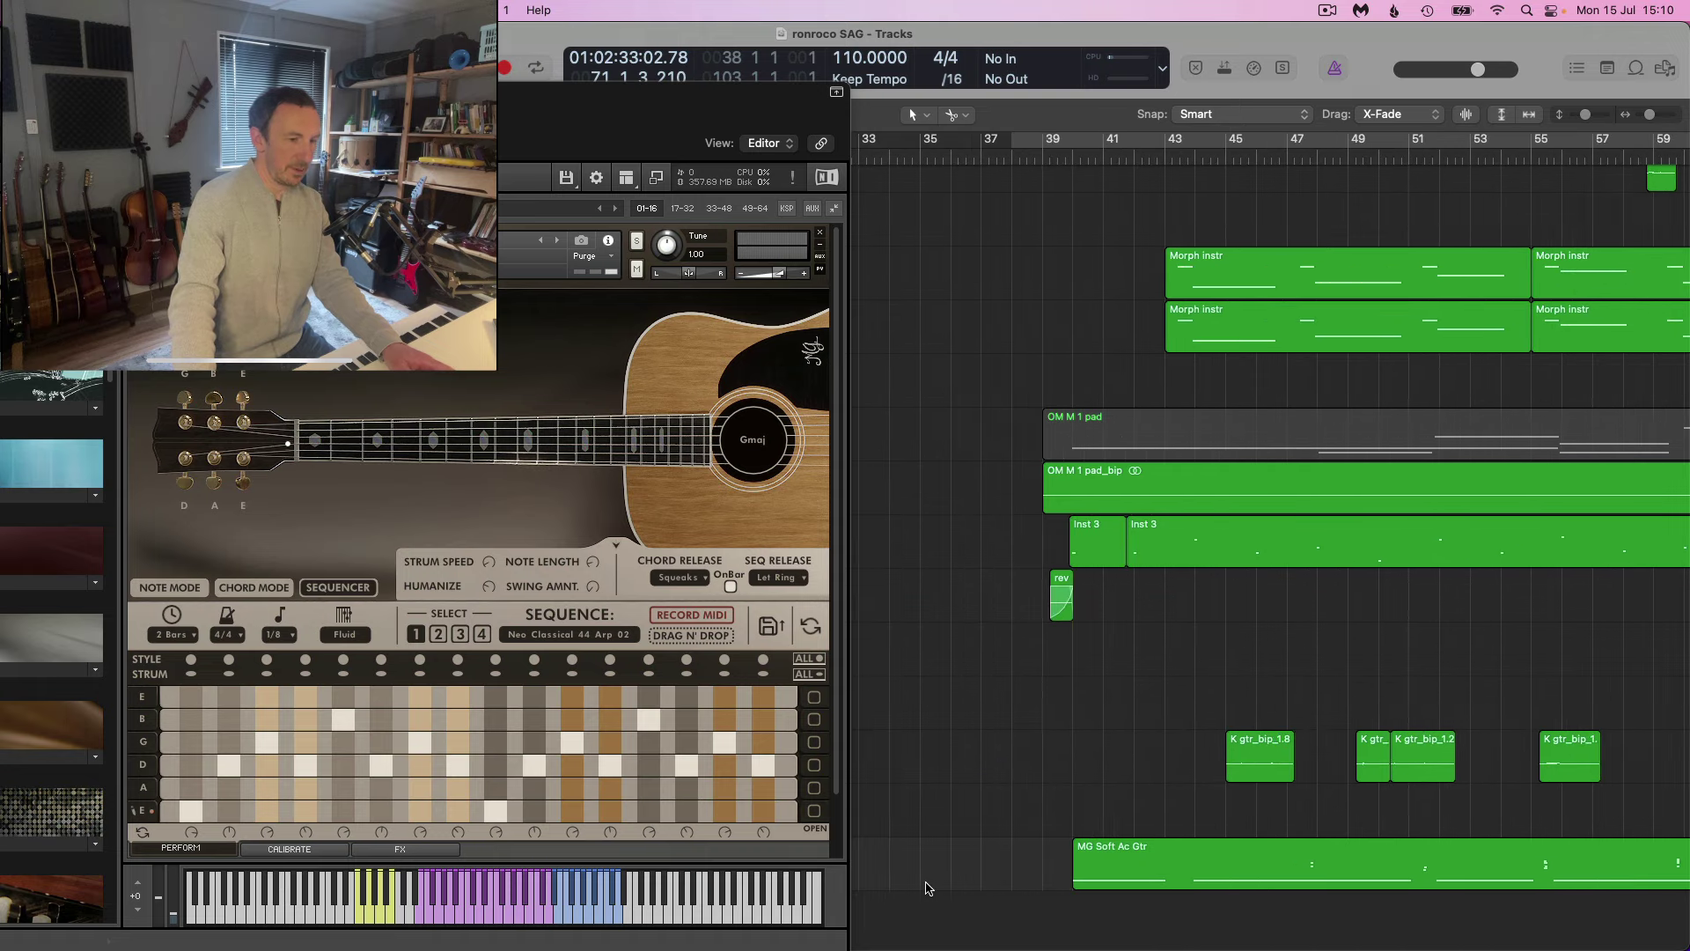
{"action": "left_click_drag", "start_coordinate": [1072, 882], "coordinate": [1039, 176]}
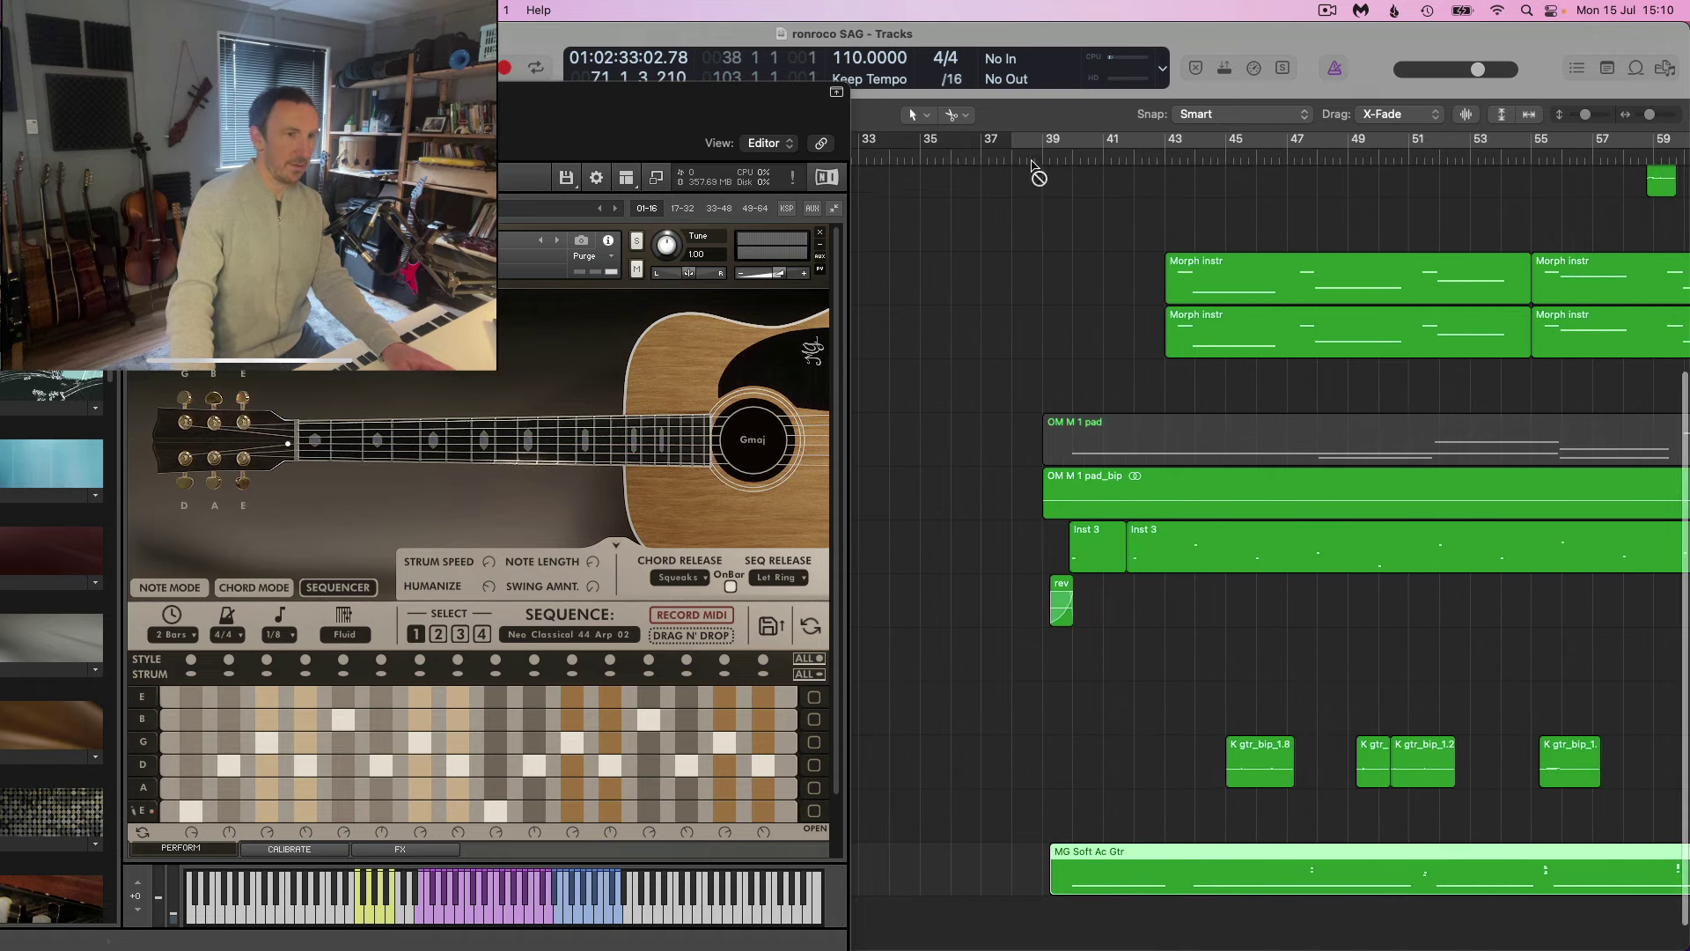
{"action": "key", "text": "space"}
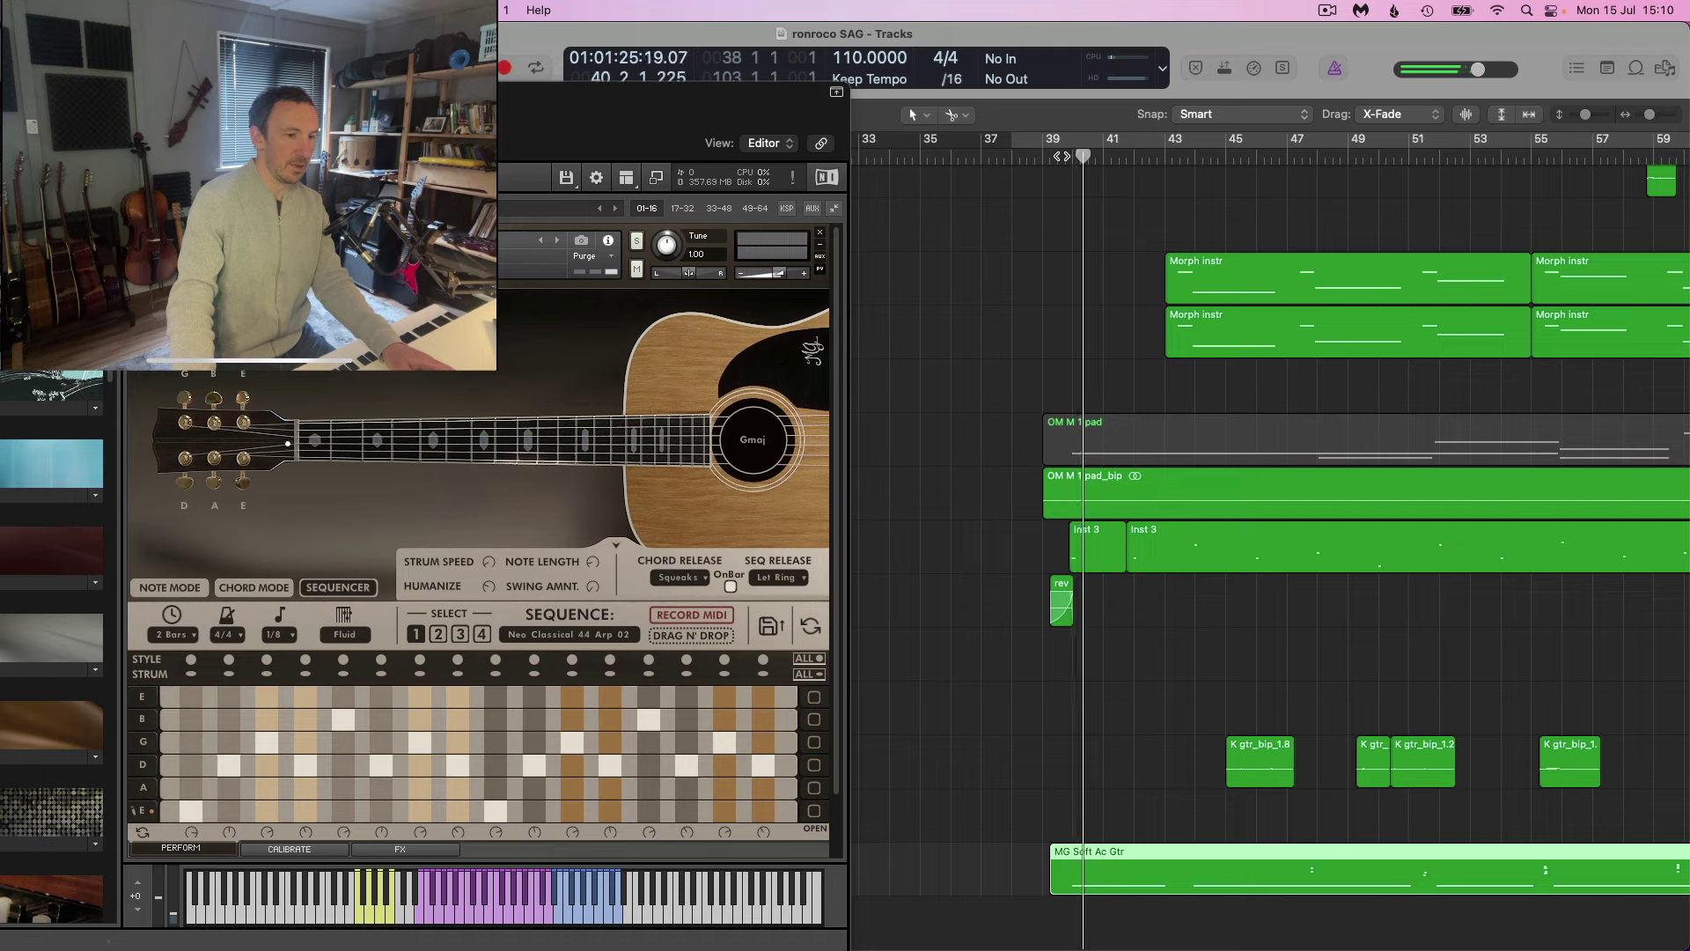
{"action": "left_click", "coordinate": [1062, 156]}
{"action": "left_click", "coordinate": [1180, 814]}
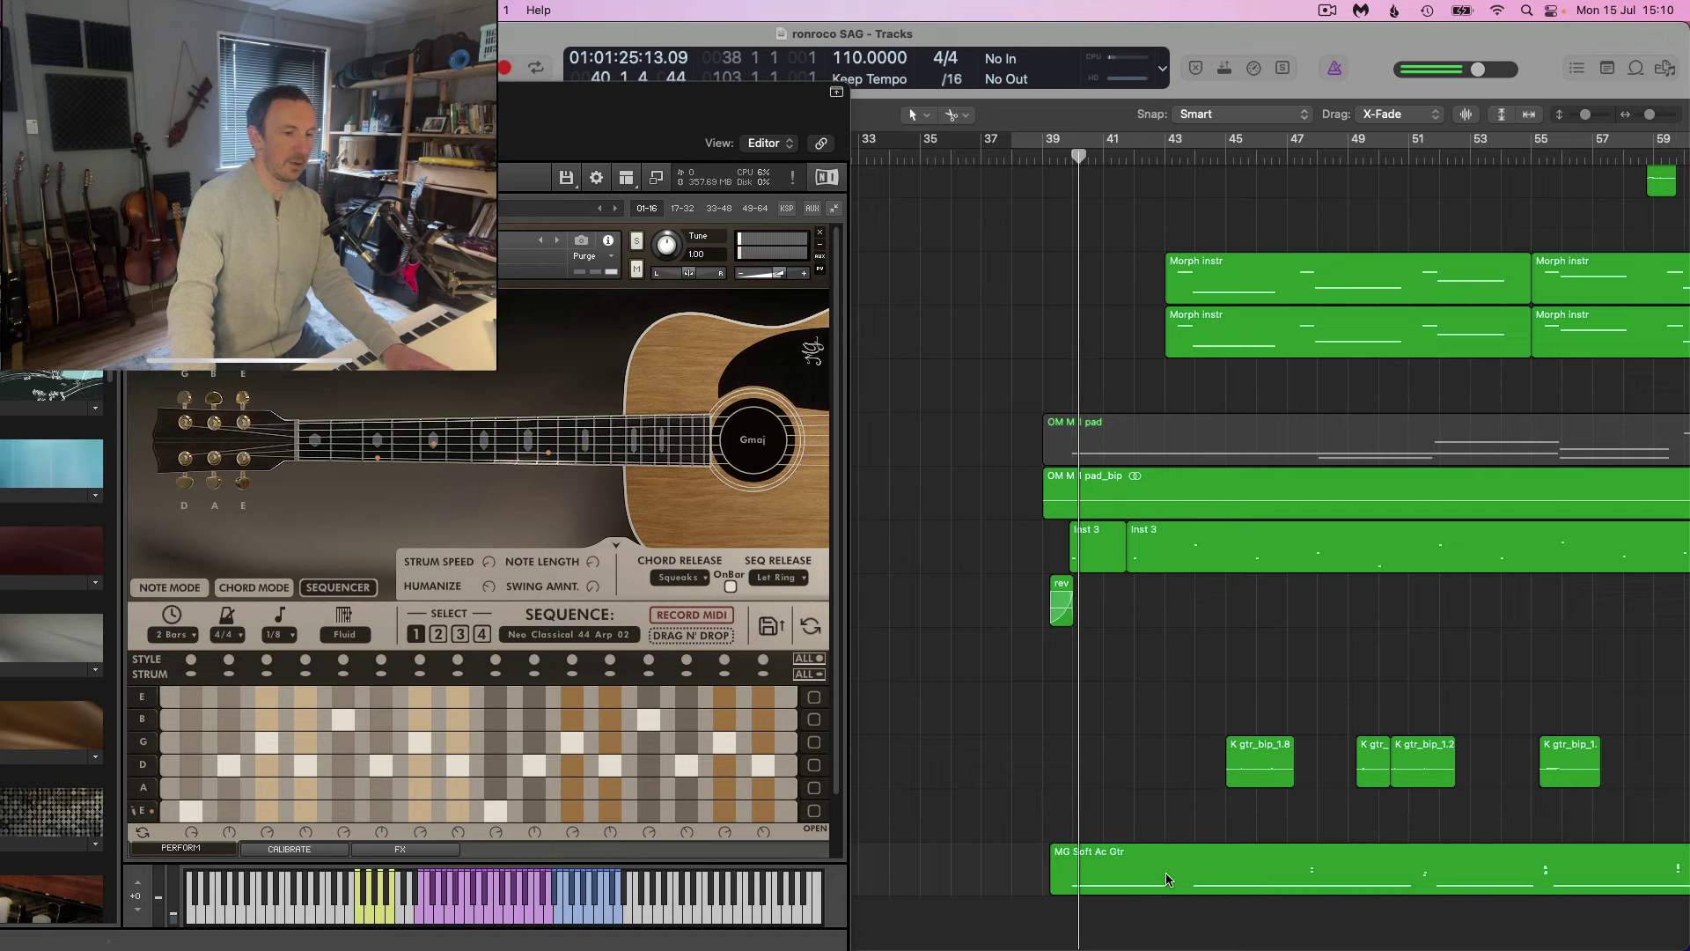
Open the guitar region in the Piano Roll and enlarge the editor to show its notes from about bar 40.
{"action": "double_click", "coordinate": [1168, 879]}
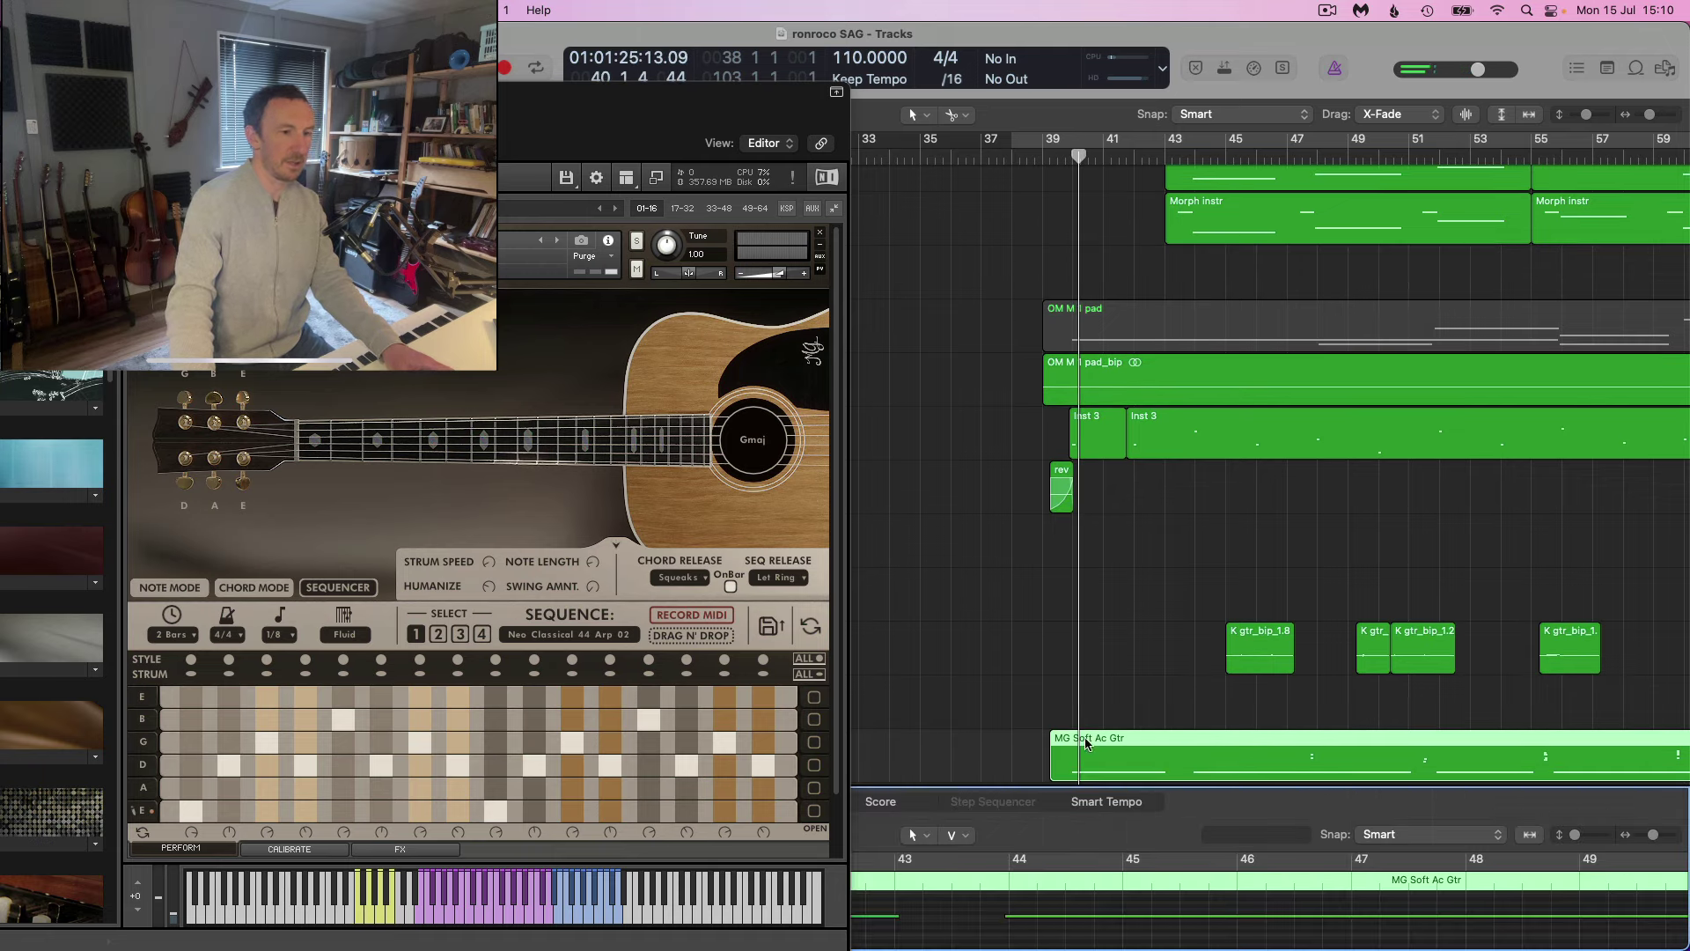
{"action": "left_click_drag", "start_coordinate": [1064, 786], "coordinate": [1083, 431]}
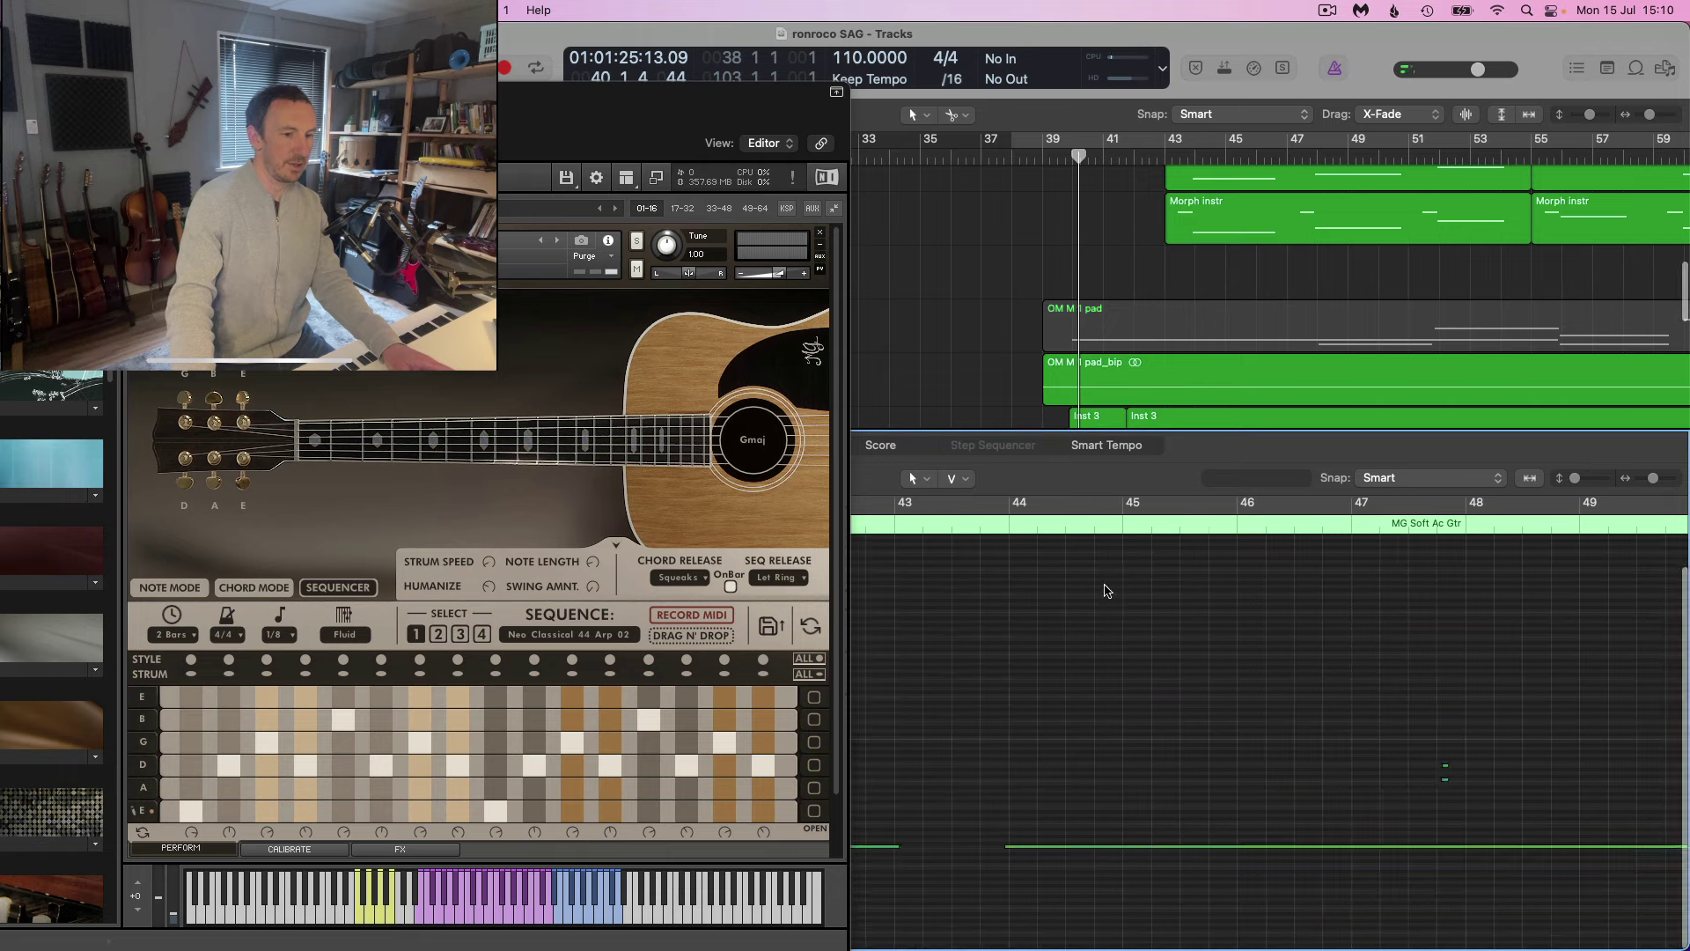
{"action": "scroll", "coordinate": [1136, 700], "scroll_direction": "right", "scroll_amount": 4}
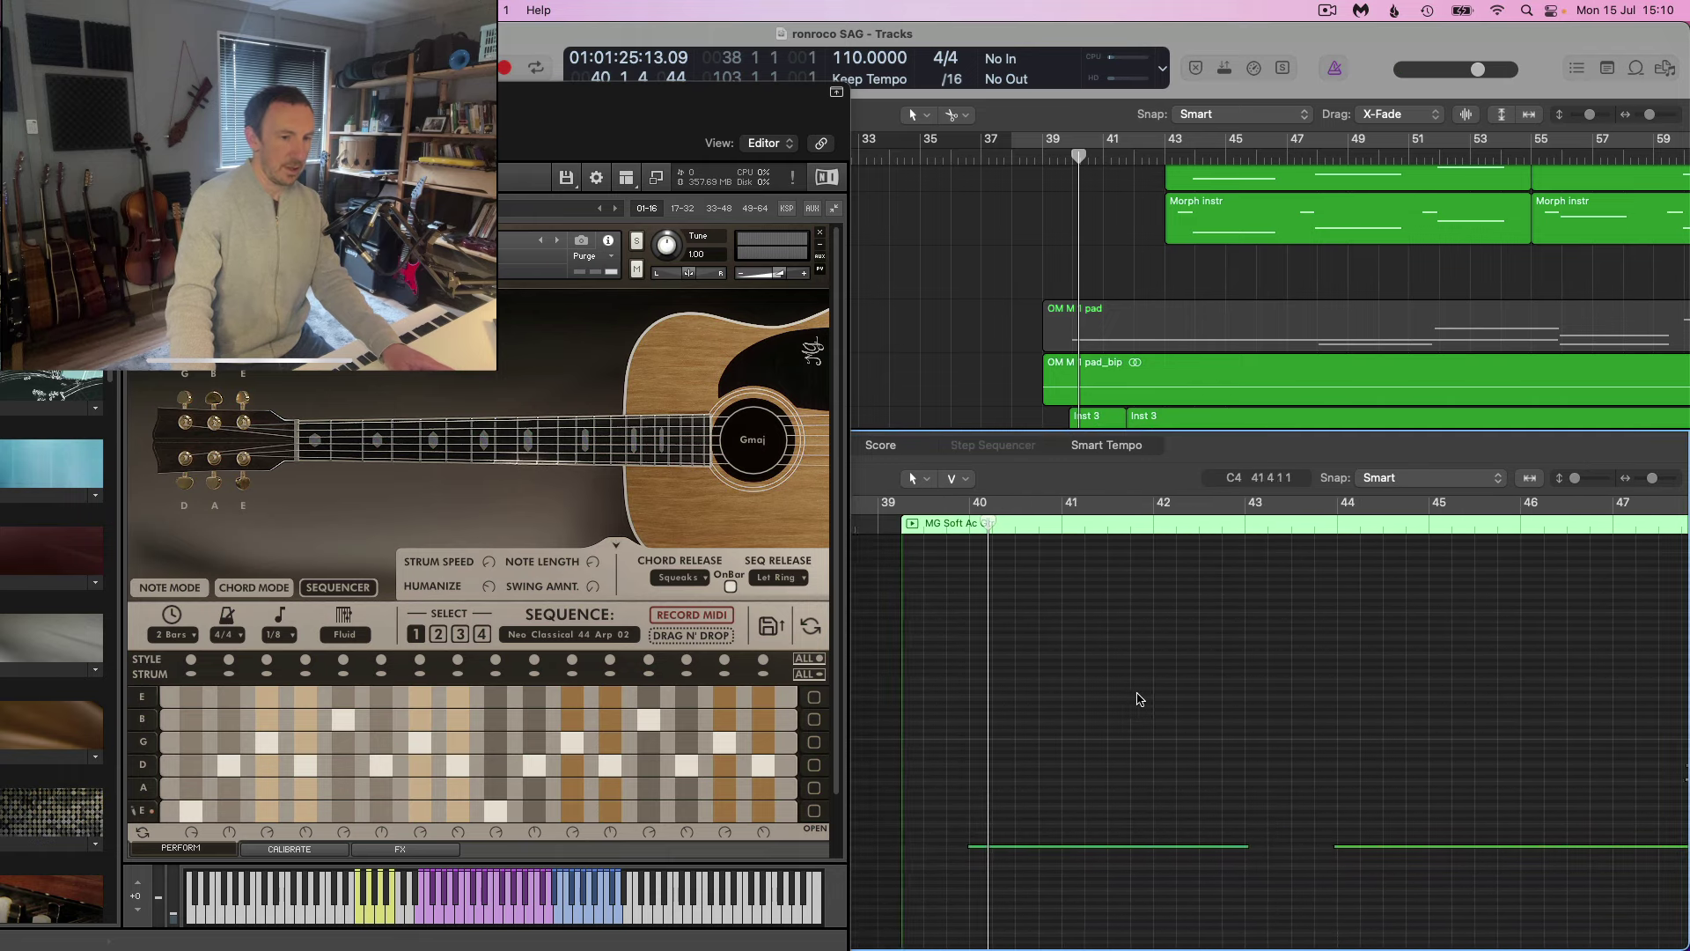
{"action": "scroll", "coordinate": [1347, 688], "scroll_direction": "left", "scroll_amount": 3}
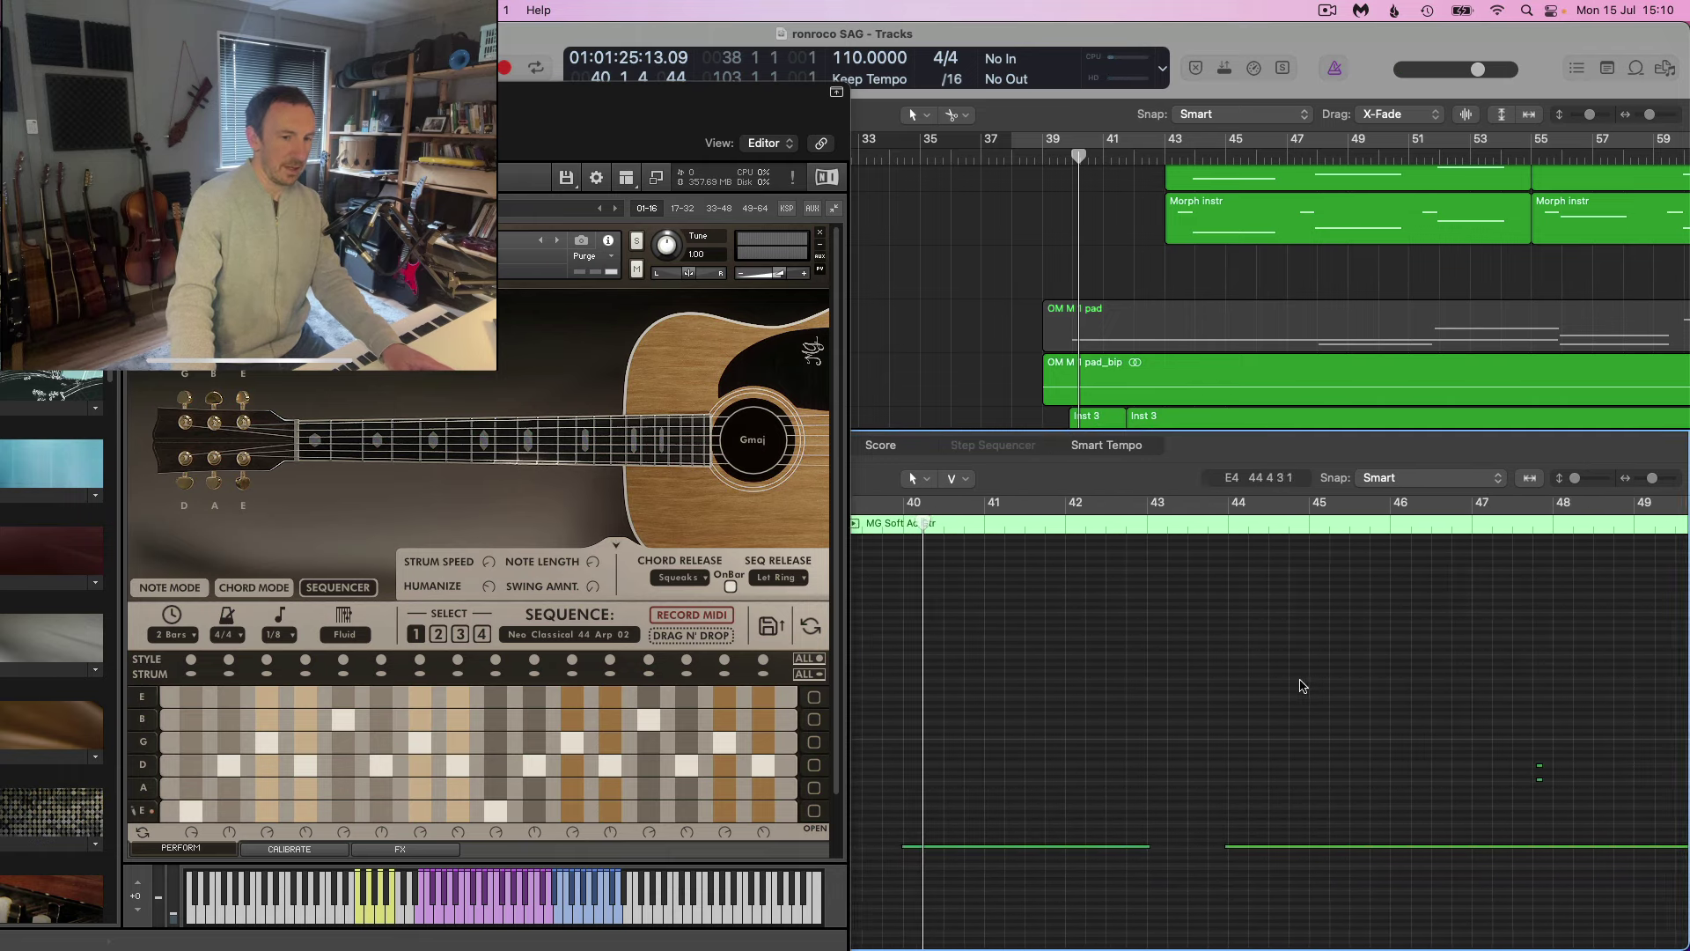
Copy the two short chord notes before bar 48 to just after 39 3, lowering them to the G chord.
{"action": "left_click_drag", "start_coordinate": [1441, 715], "coordinate": [1207, 797]}
{"action": "scroll", "coordinate": [1532, 792], "scroll_direction": "left", "scroll_amount": 2}
{"action": "scroll", "coordinate": [1560, 793], "scroll_direction": "right", "scroll_amount": 3}
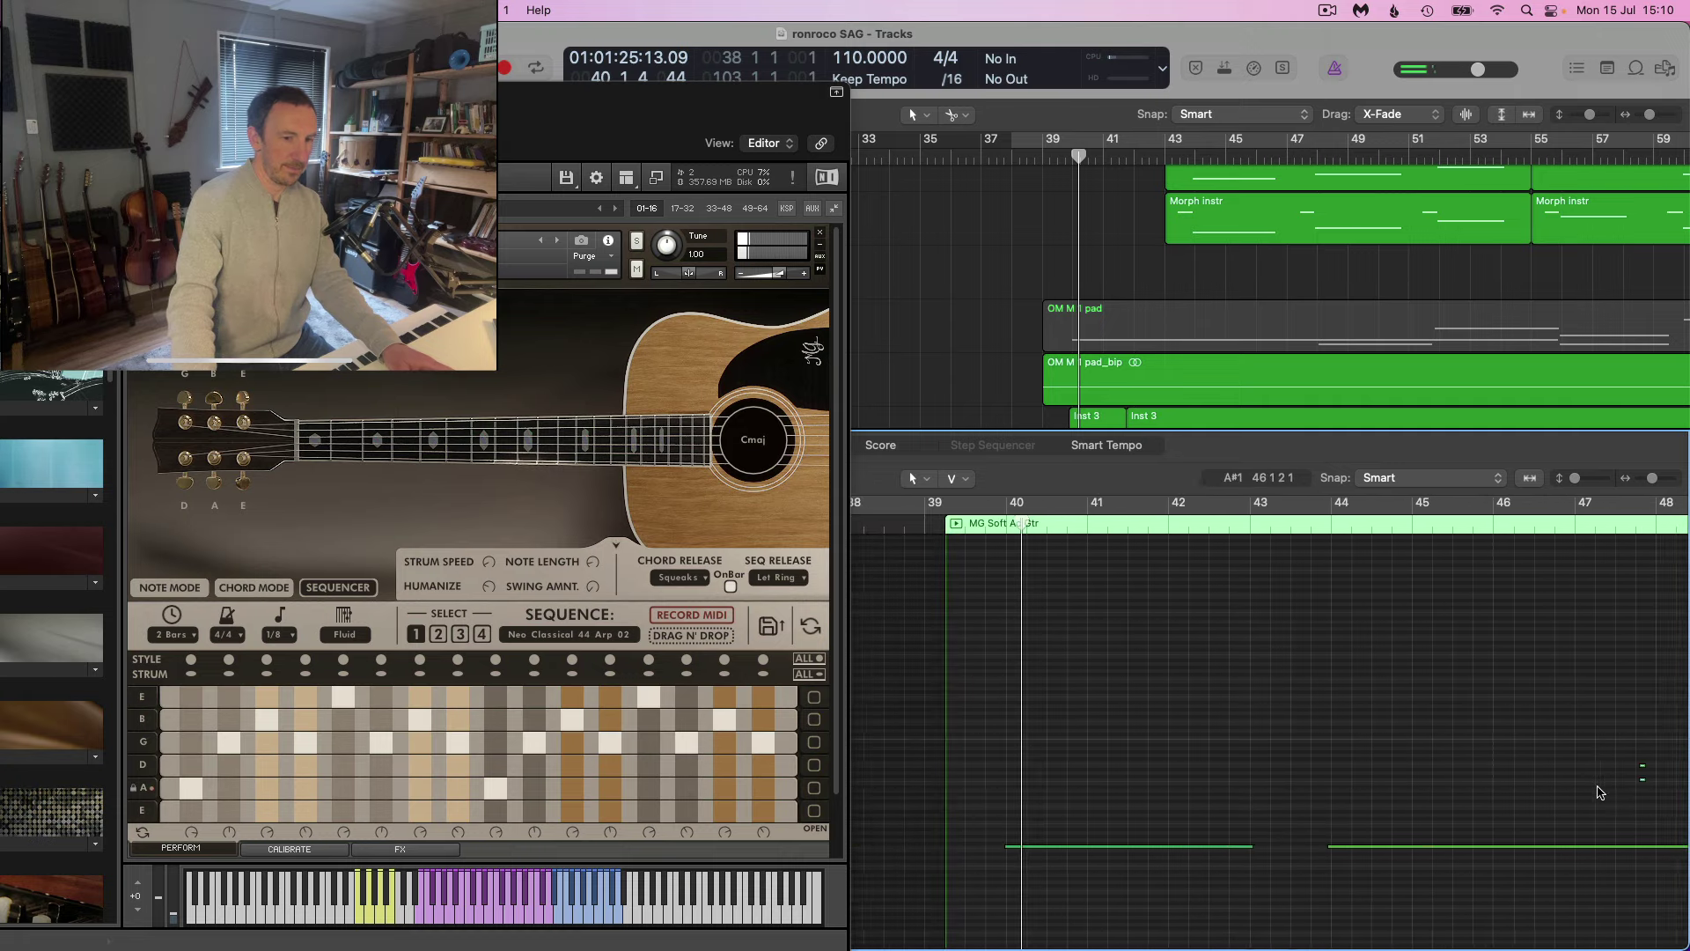
{"action": "left_click_drag", "start_coordinate": [1627, 783], "coordinate": [969, 805]}
{"action": "key", "text": "super+Right"}
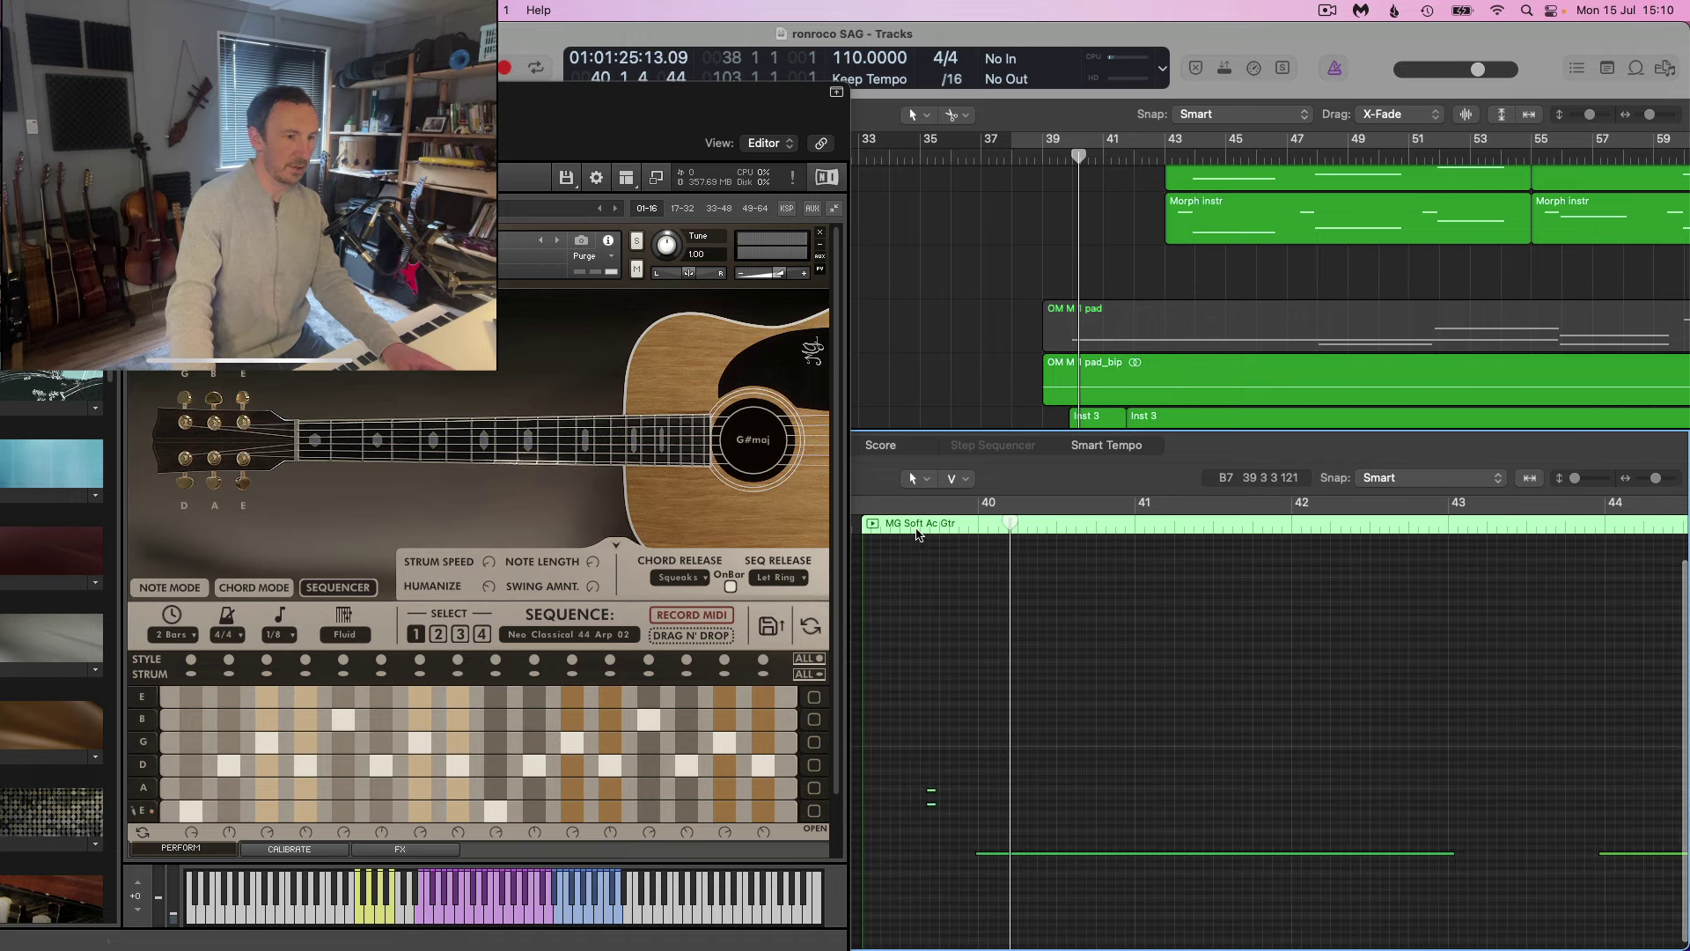
Play the guitar region from its opening chord notes and follow its notes in the Piano Roll up to about bar 47.
{"action": "key", "text": "super+Right"}
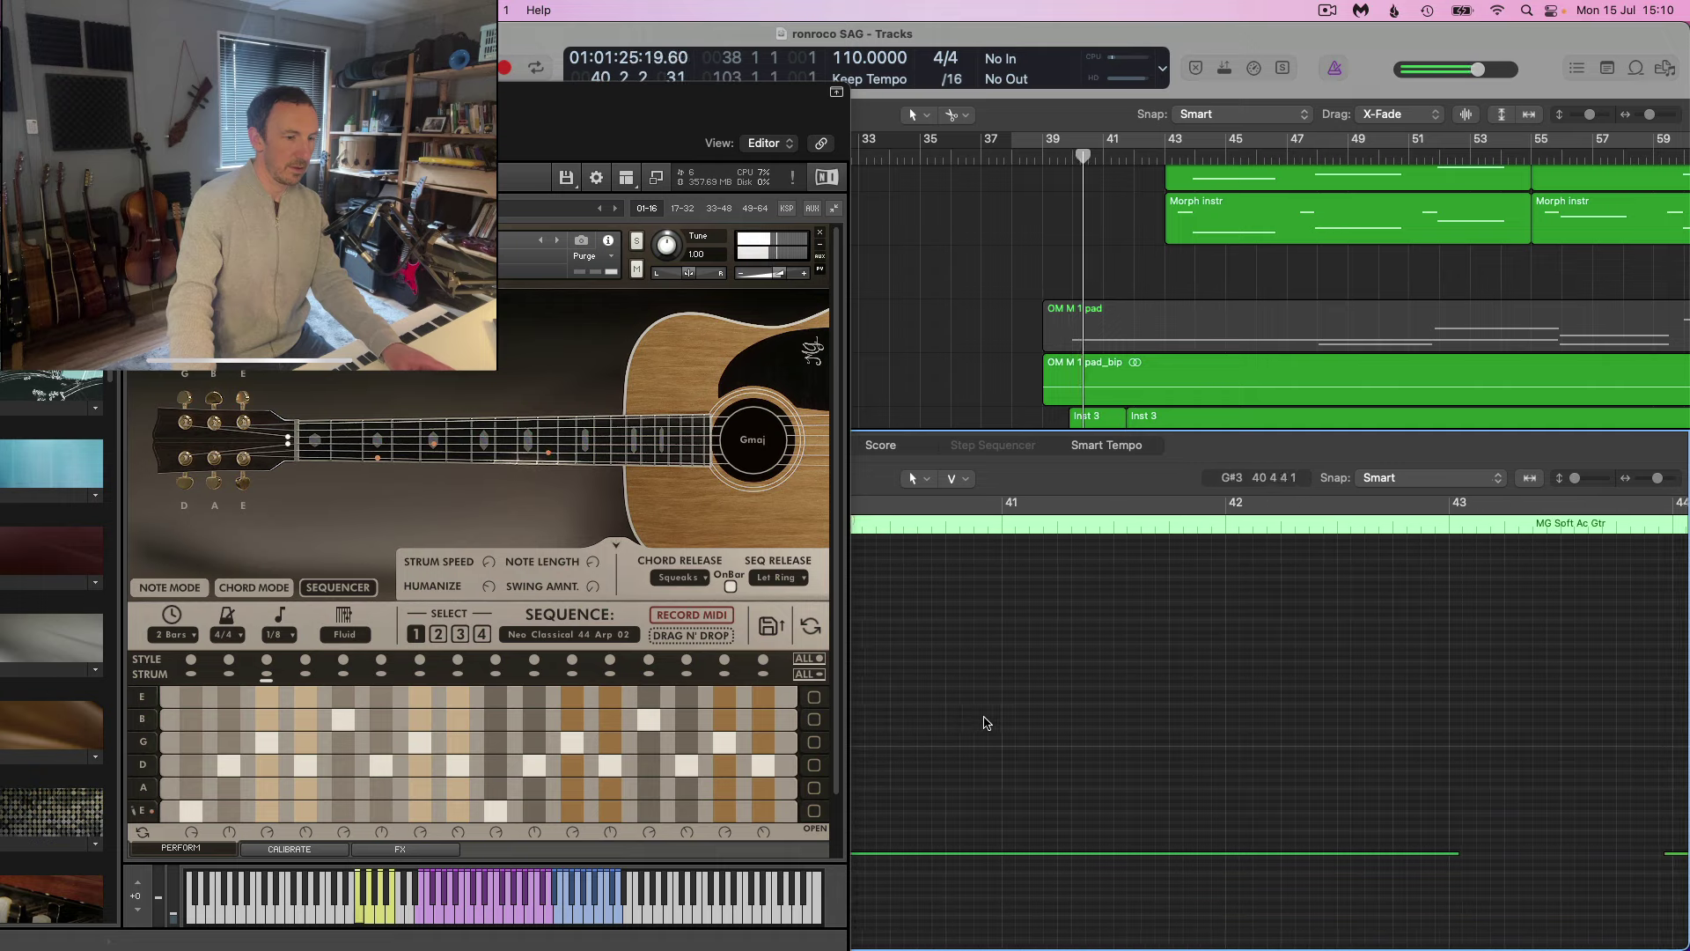
{"action": "left_click", "coordinate": [984, 723]}
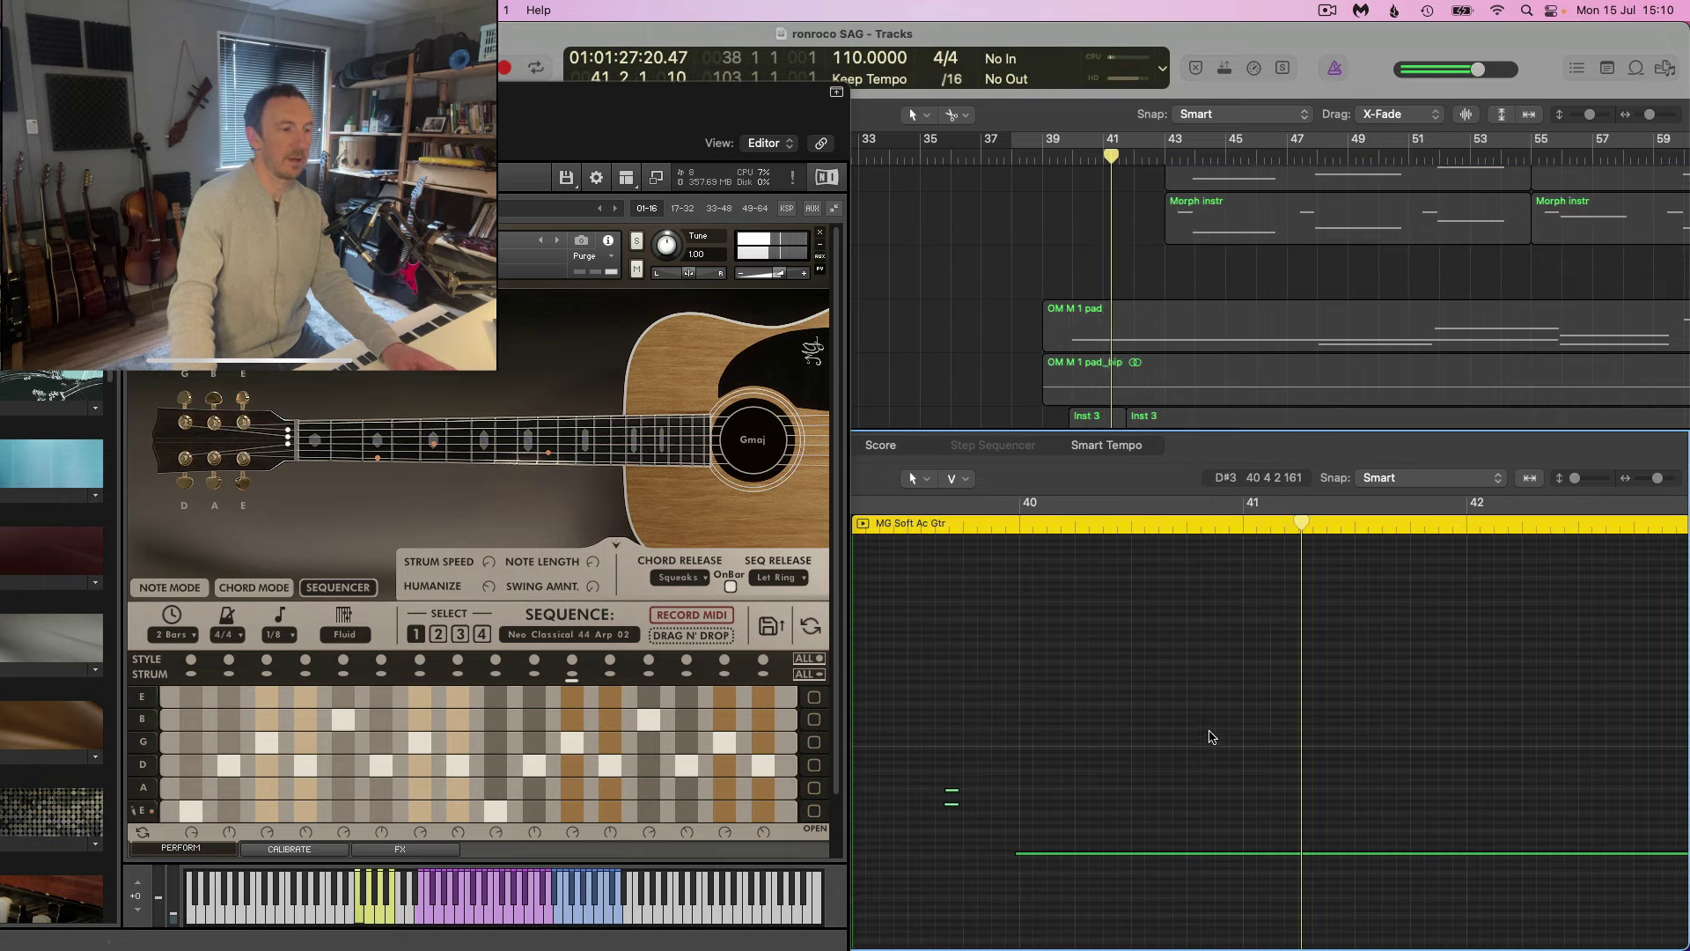
{"action": "key", "text": "super+Left"}
{"action": "key", "text": "super+Left"}
{"action": "key", "text": "super+Left"}
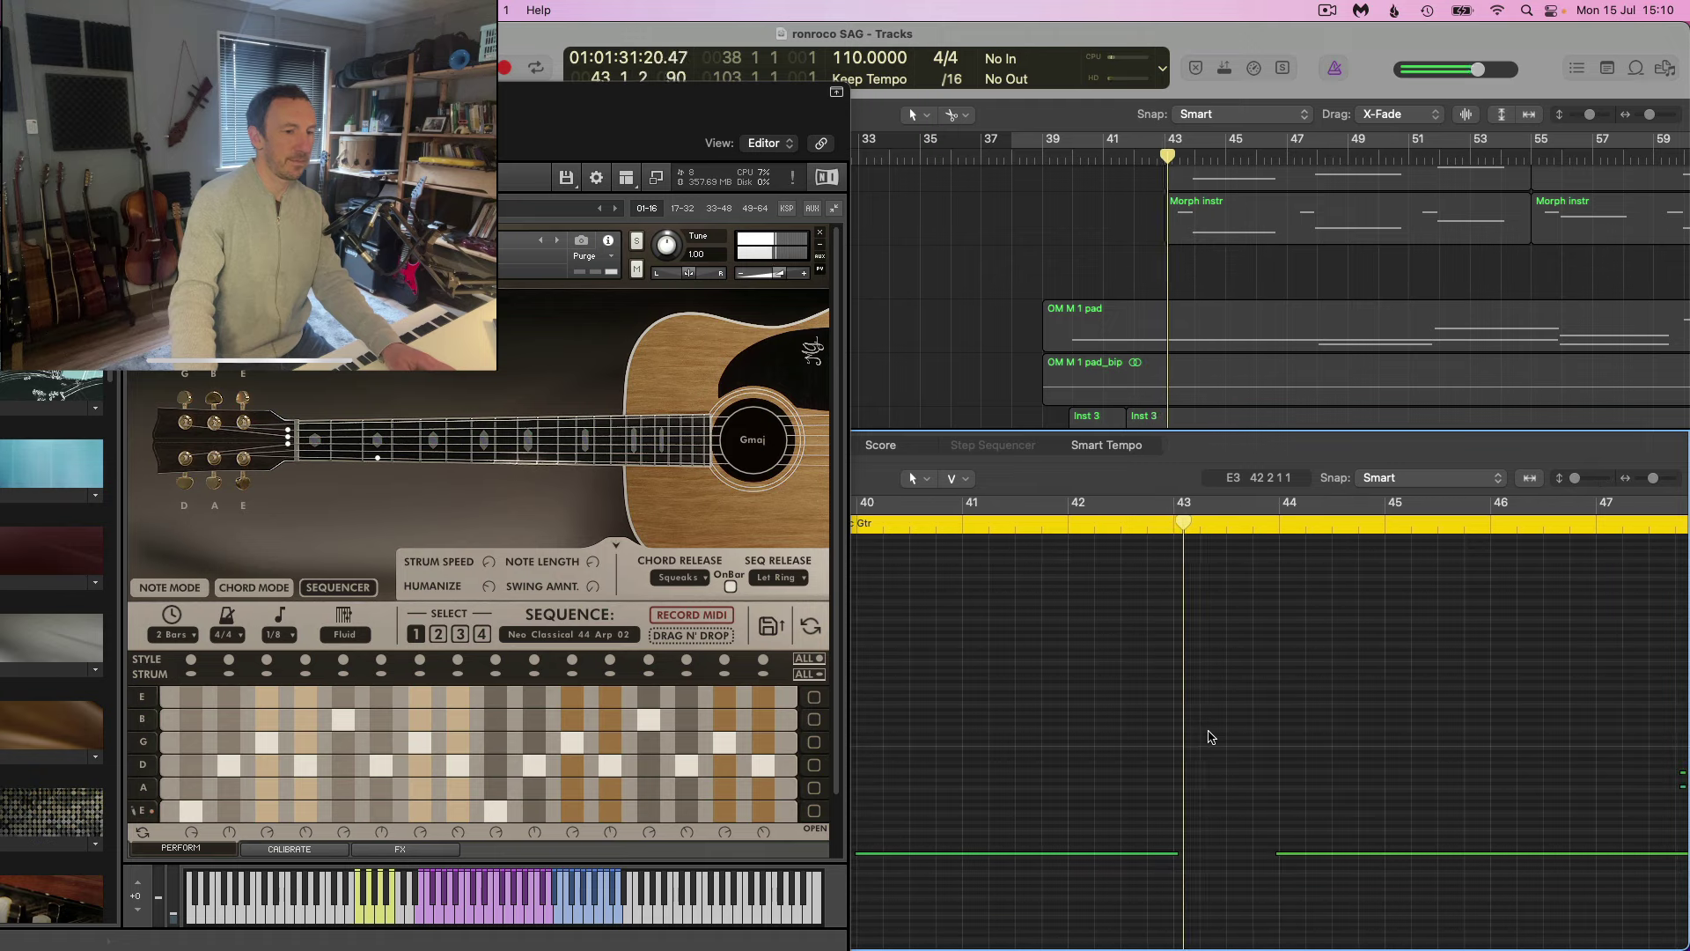
{"action": "key", "text": "super+Right"}
{"action": "key", "text": "super+Right"}
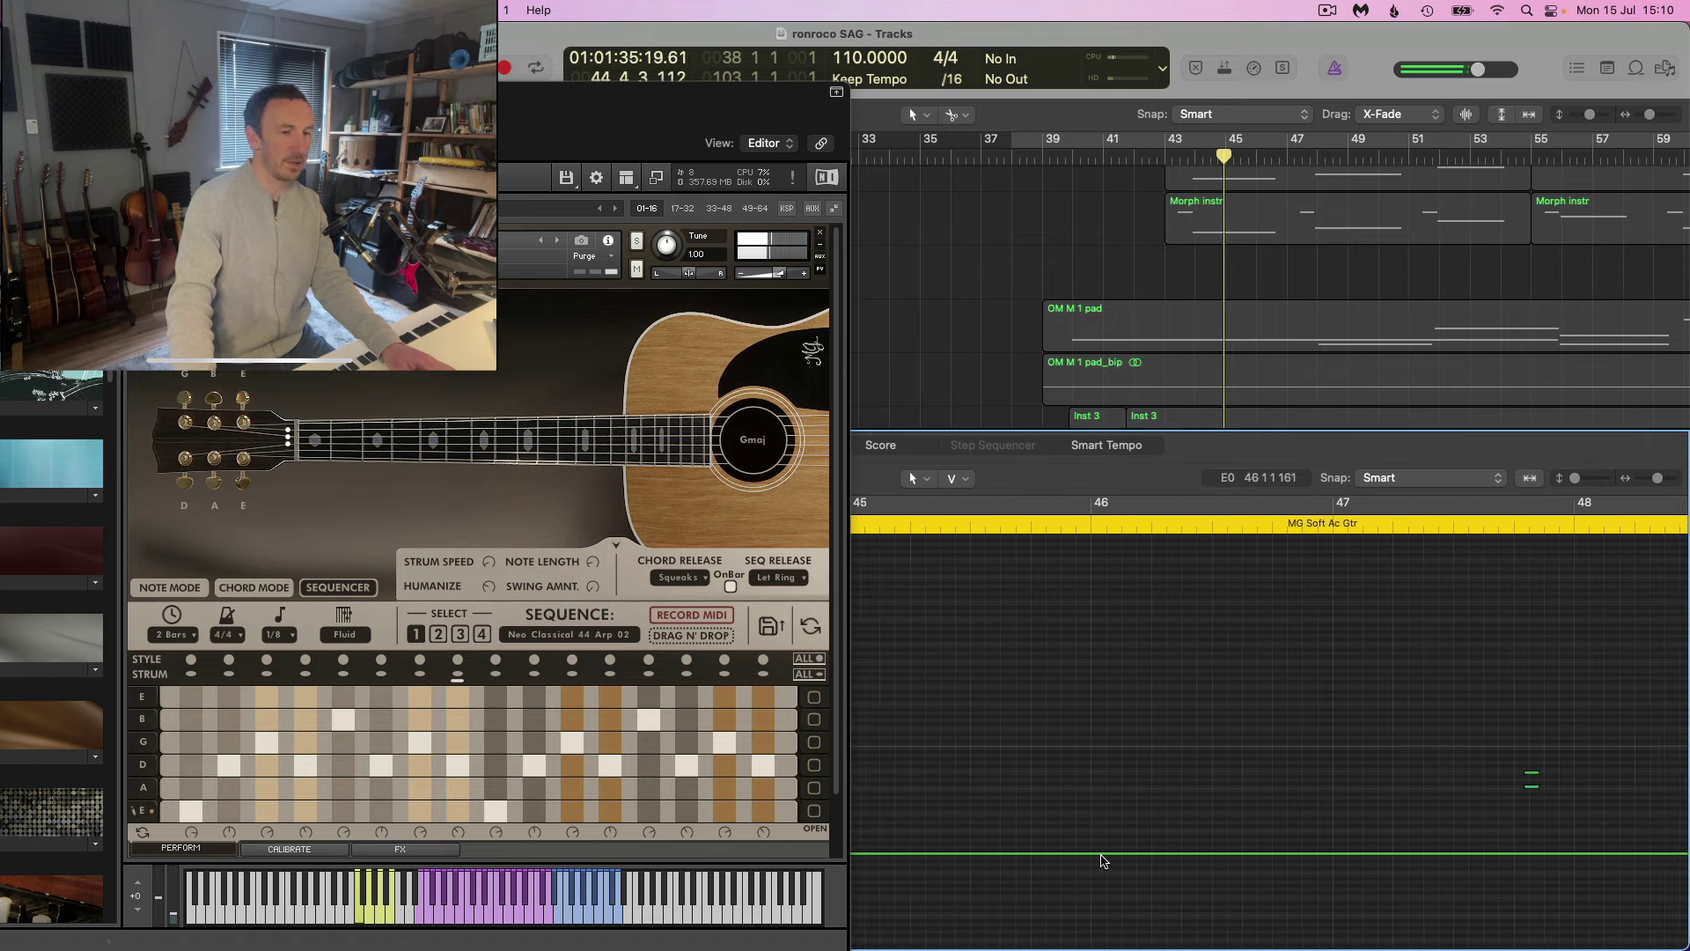
{"action": "key", "text": "super+Left"}
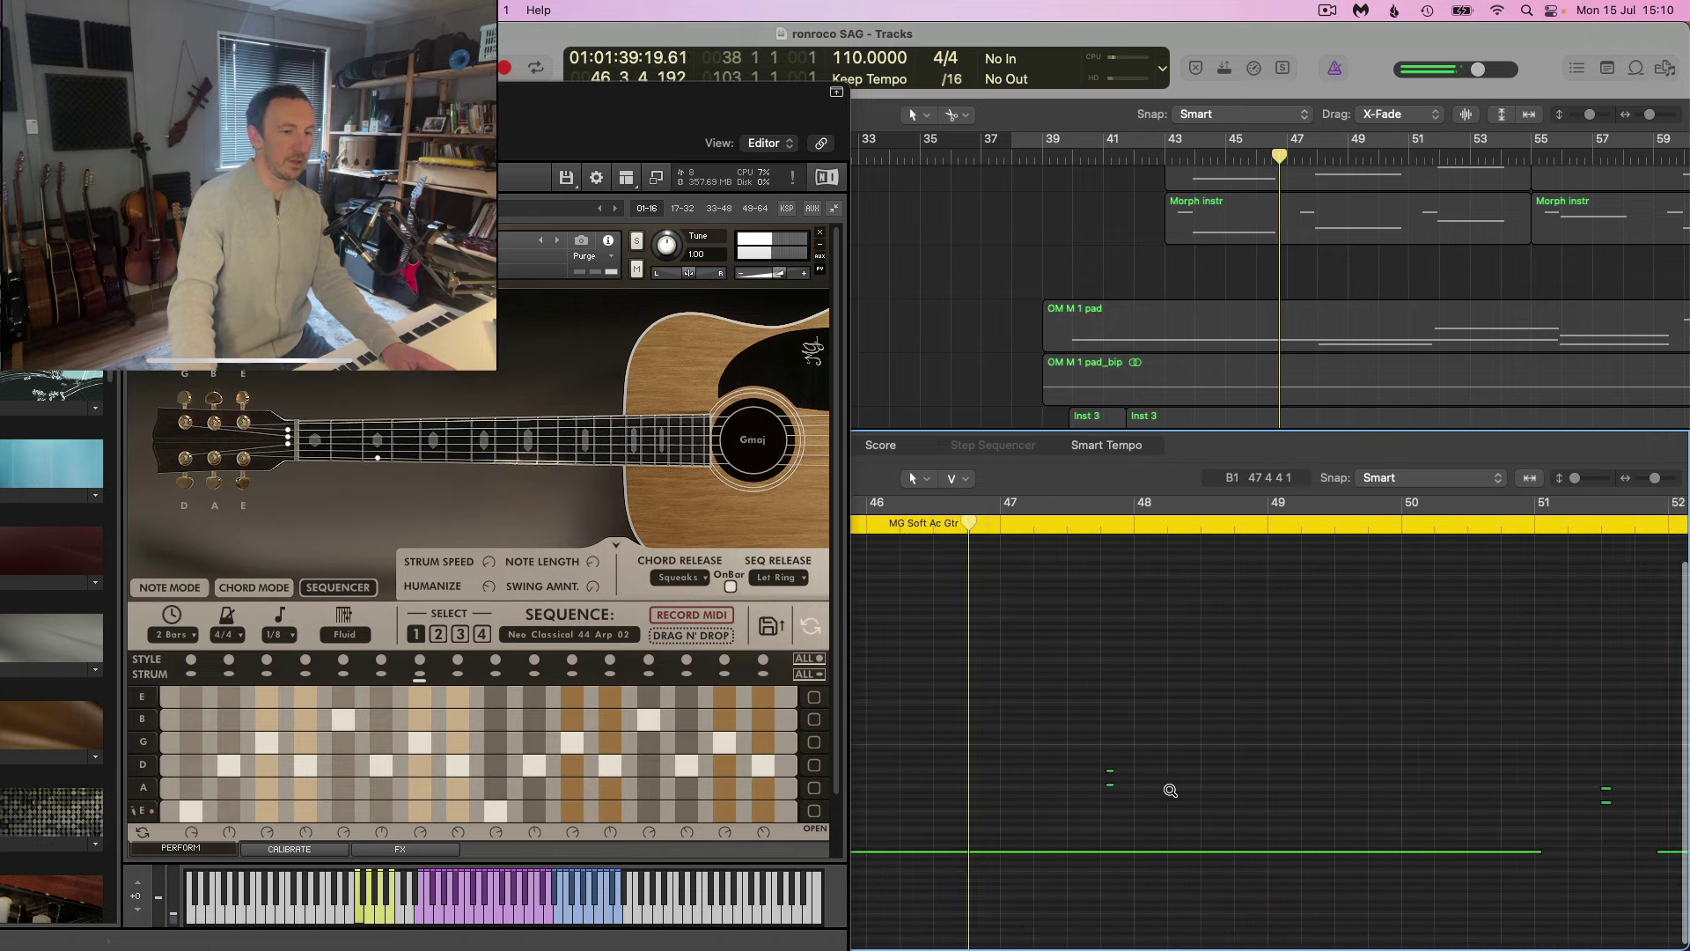
Move the two short chord notes near 47 4 slightly later so they sit just before bar 48.
{"action": "key", "text": "super+Right"}
{"action": "key", "text": "super+Right"}
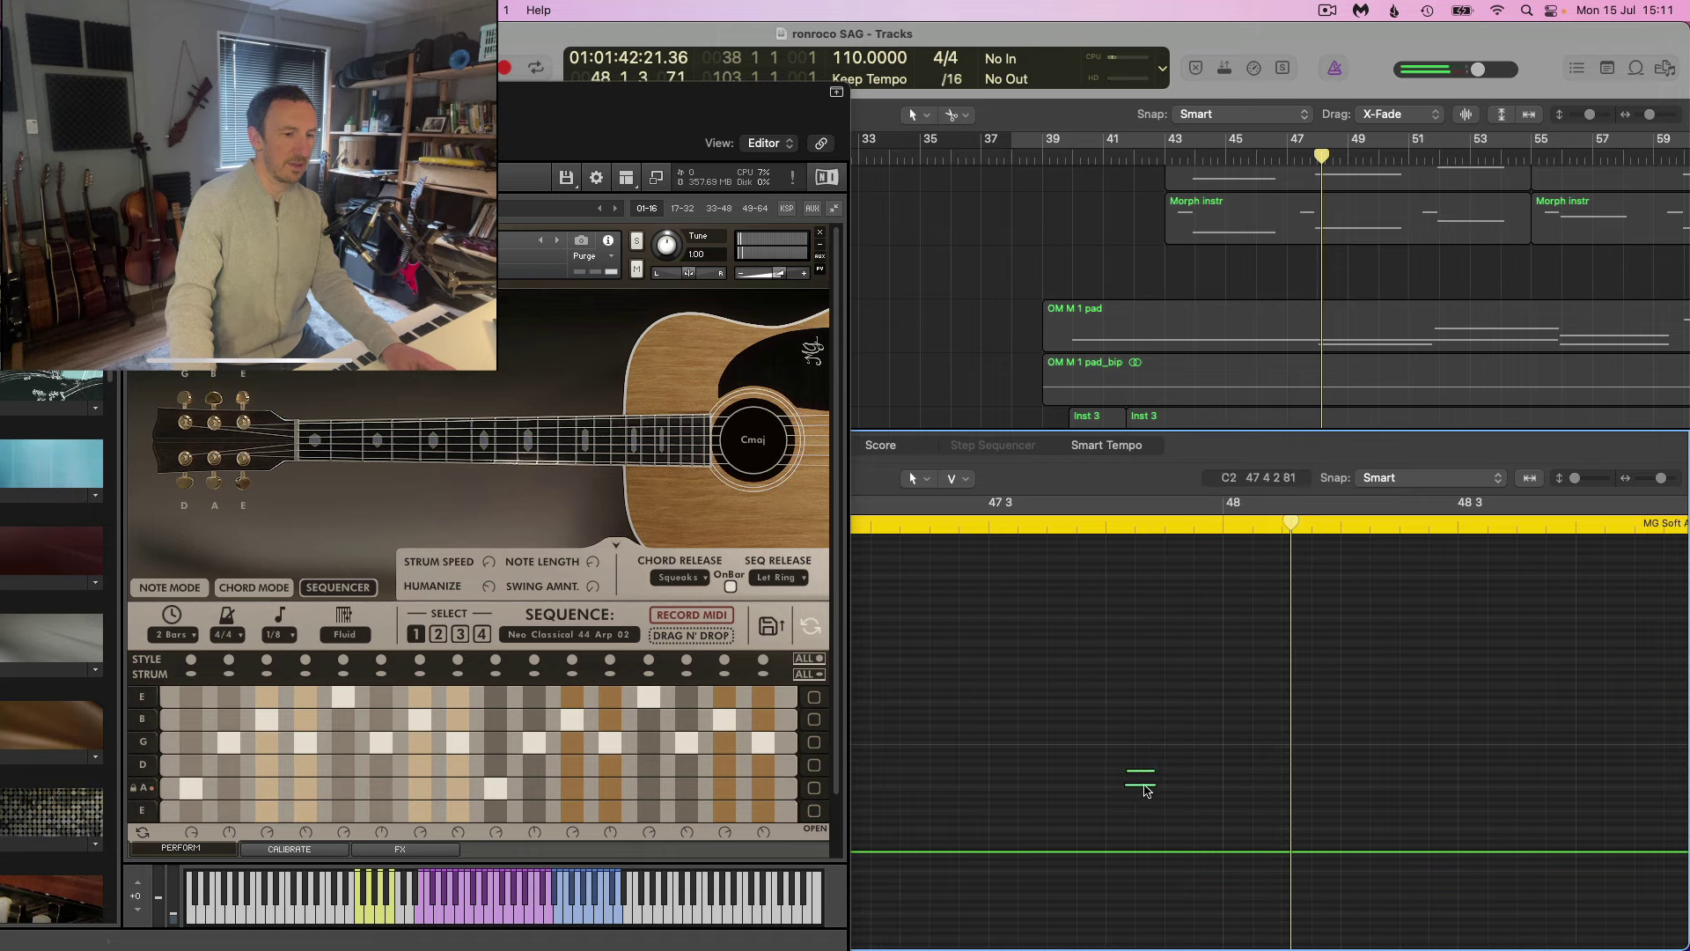
{"action": "left_click_drag", "start_coordinate": [1145, 788], "coordinate": [1223, 789]}
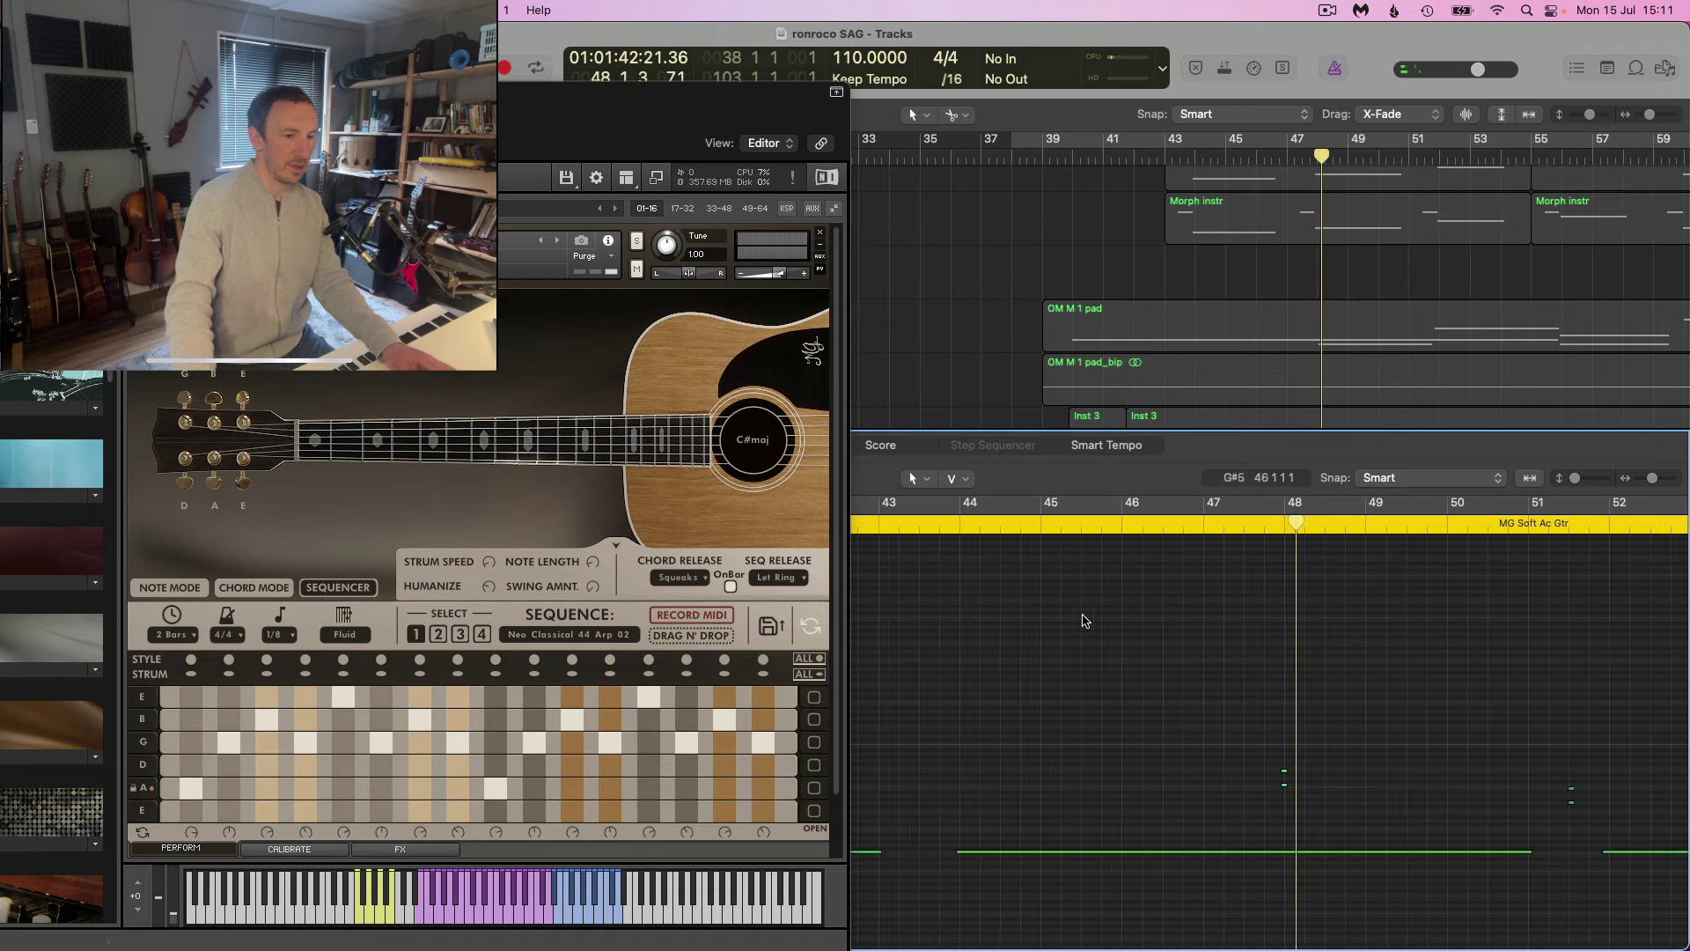
Play the guitar part through bars 44 to 52 to check the timing of the chord changes at bars 48 and 52.
{"action": "scroll", "coordinate": [968, 554], "scroll_direction": "left", "scroll_amount": 5}
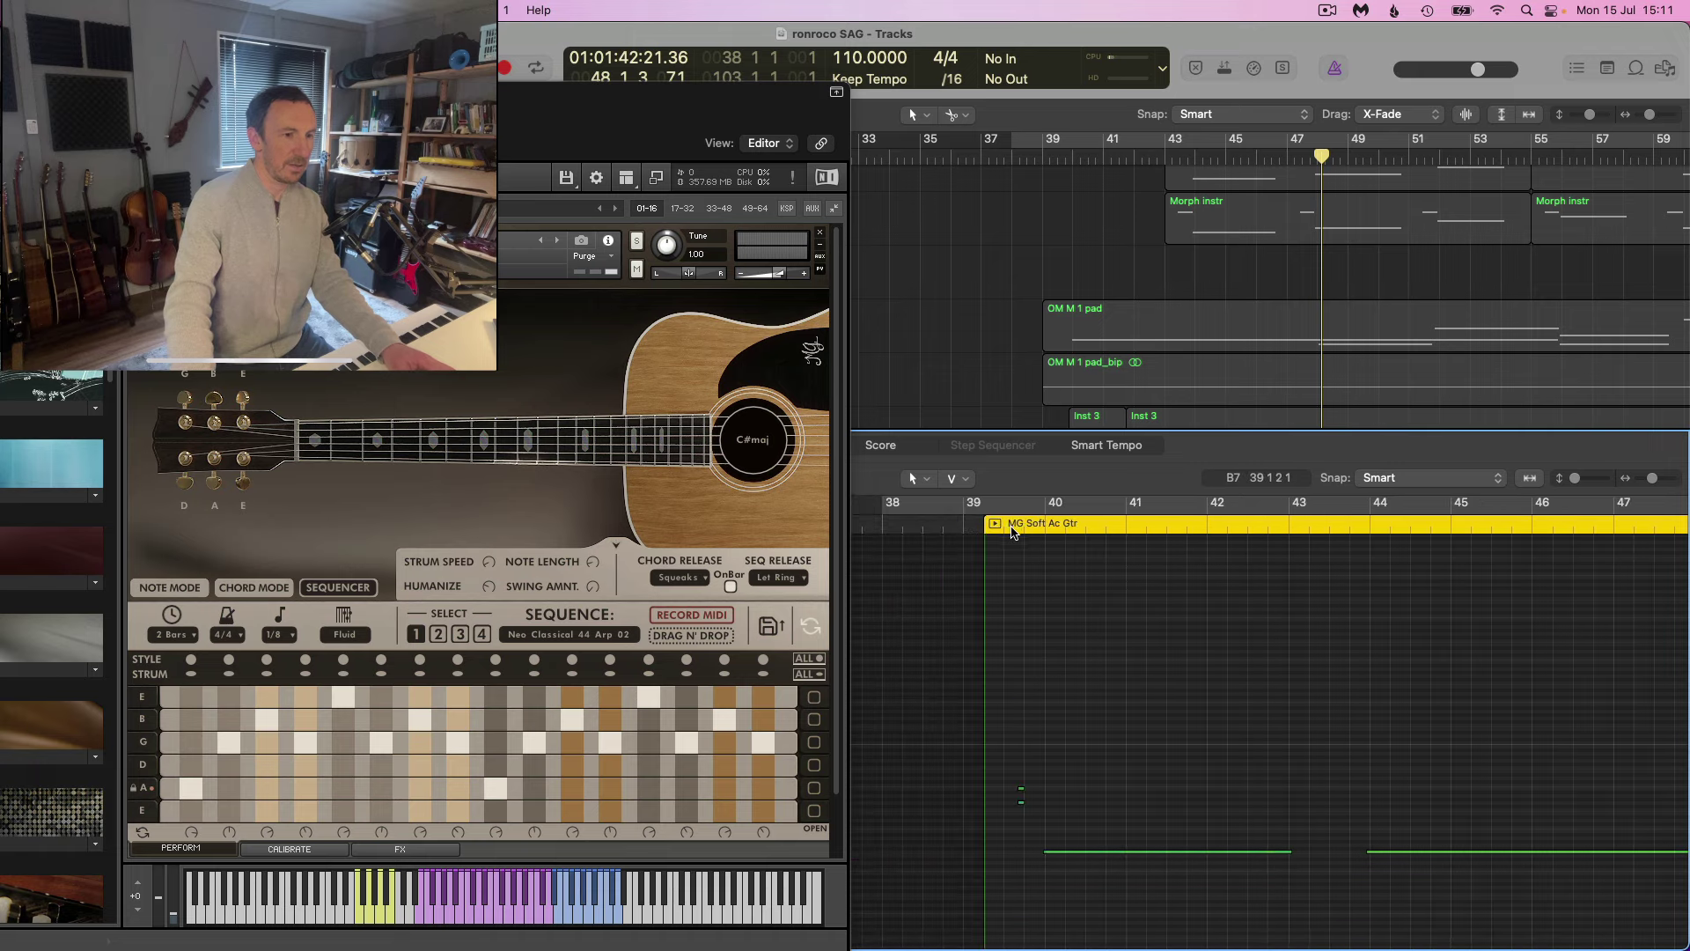
{"action": "double_click", "coordinate": [1012, 528]}
{"action": "scroll", "coordinate": [1030, 558], "scroll_direction": "right", "scroll_amount": 5}
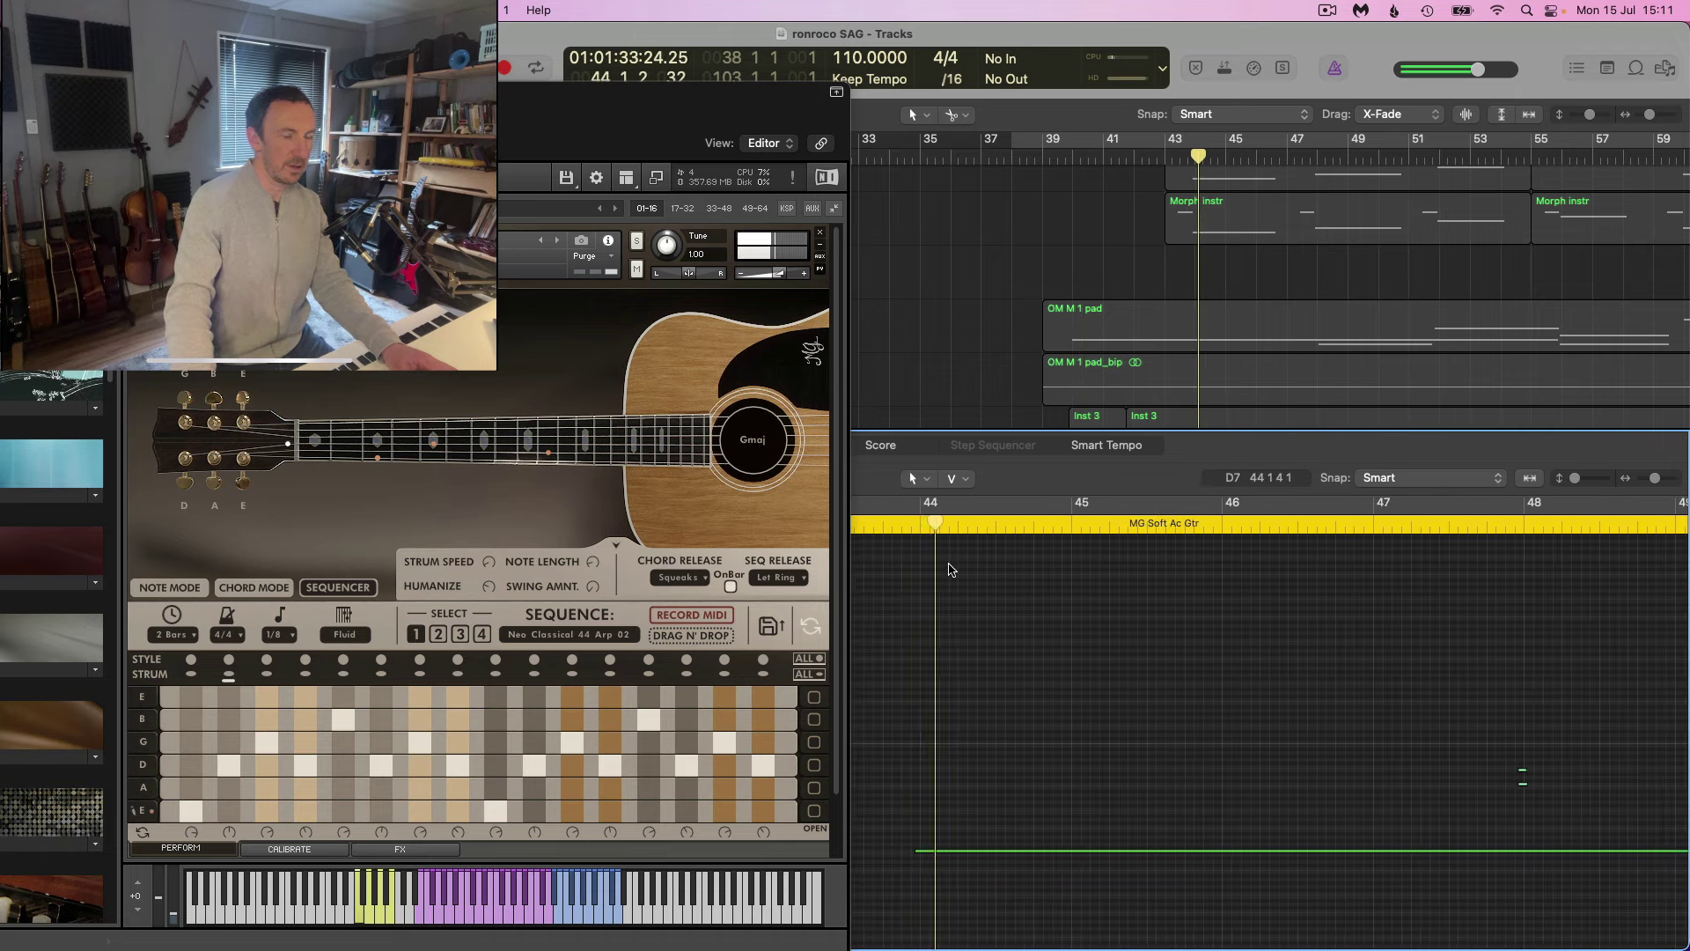
{"action": "scroll", "coordinate": [968, 587], "scroll_direction": "up", "scroll_amount": 3}
{"action": "scroll", "coordinate": [975, 592], "scroll_direction": "down", "scroll_amount": 1}
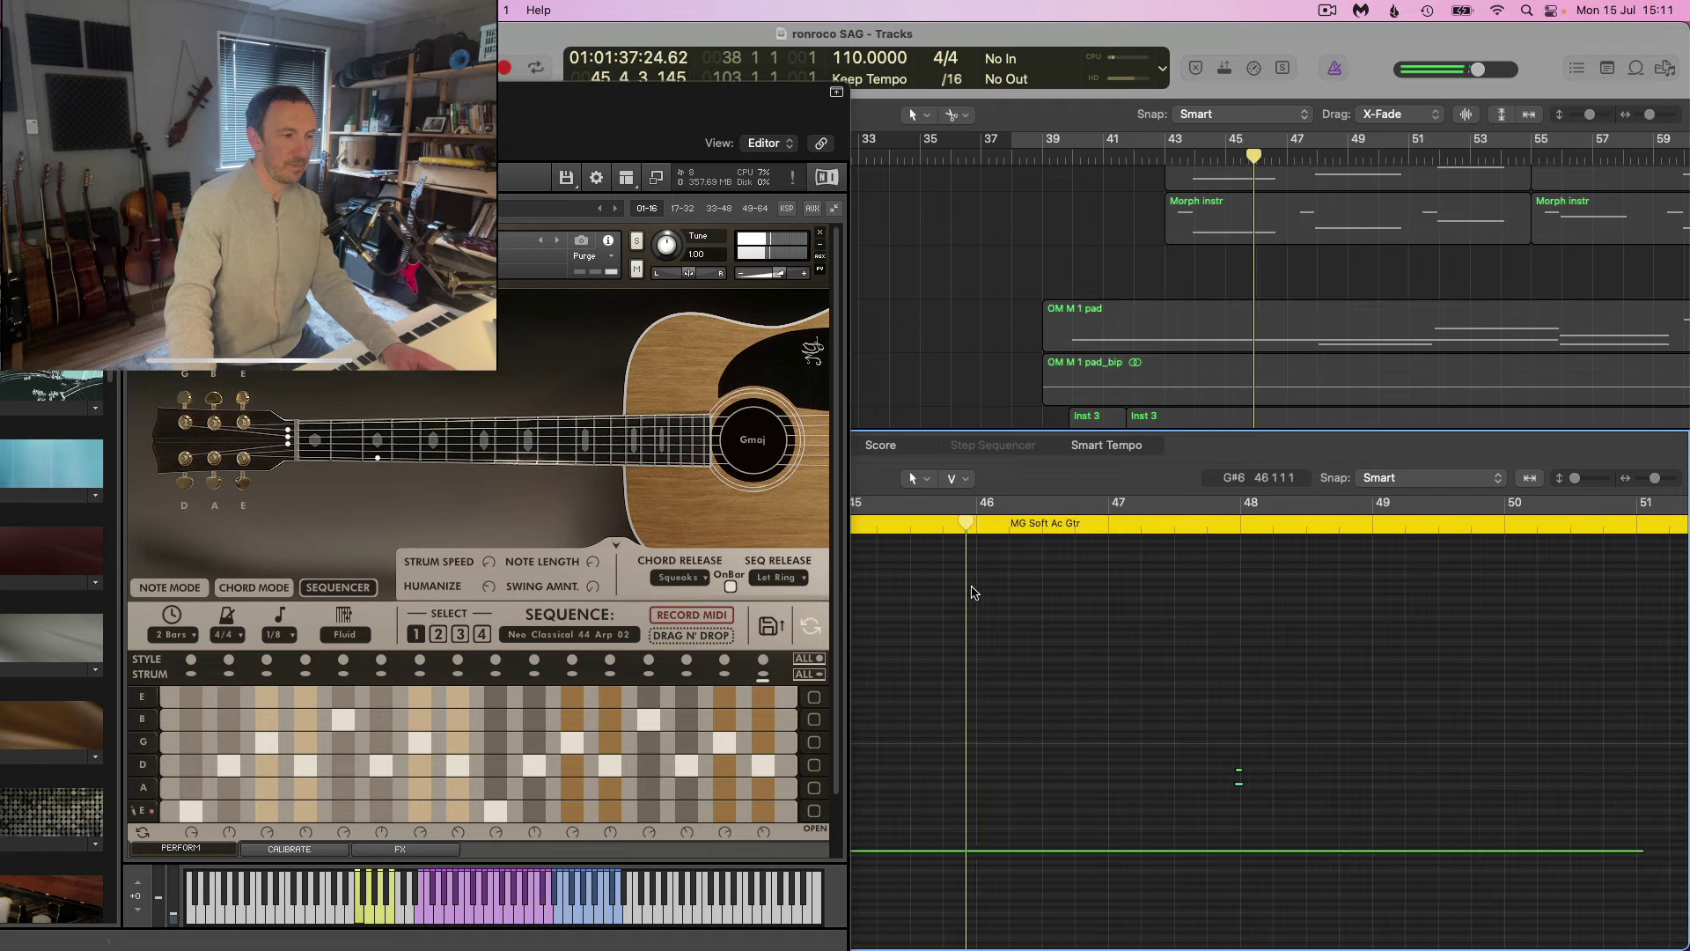
{"action": "scroll", "coordinate": [974, 590], "scroll_direction": "up", "scroll_amount": 3}
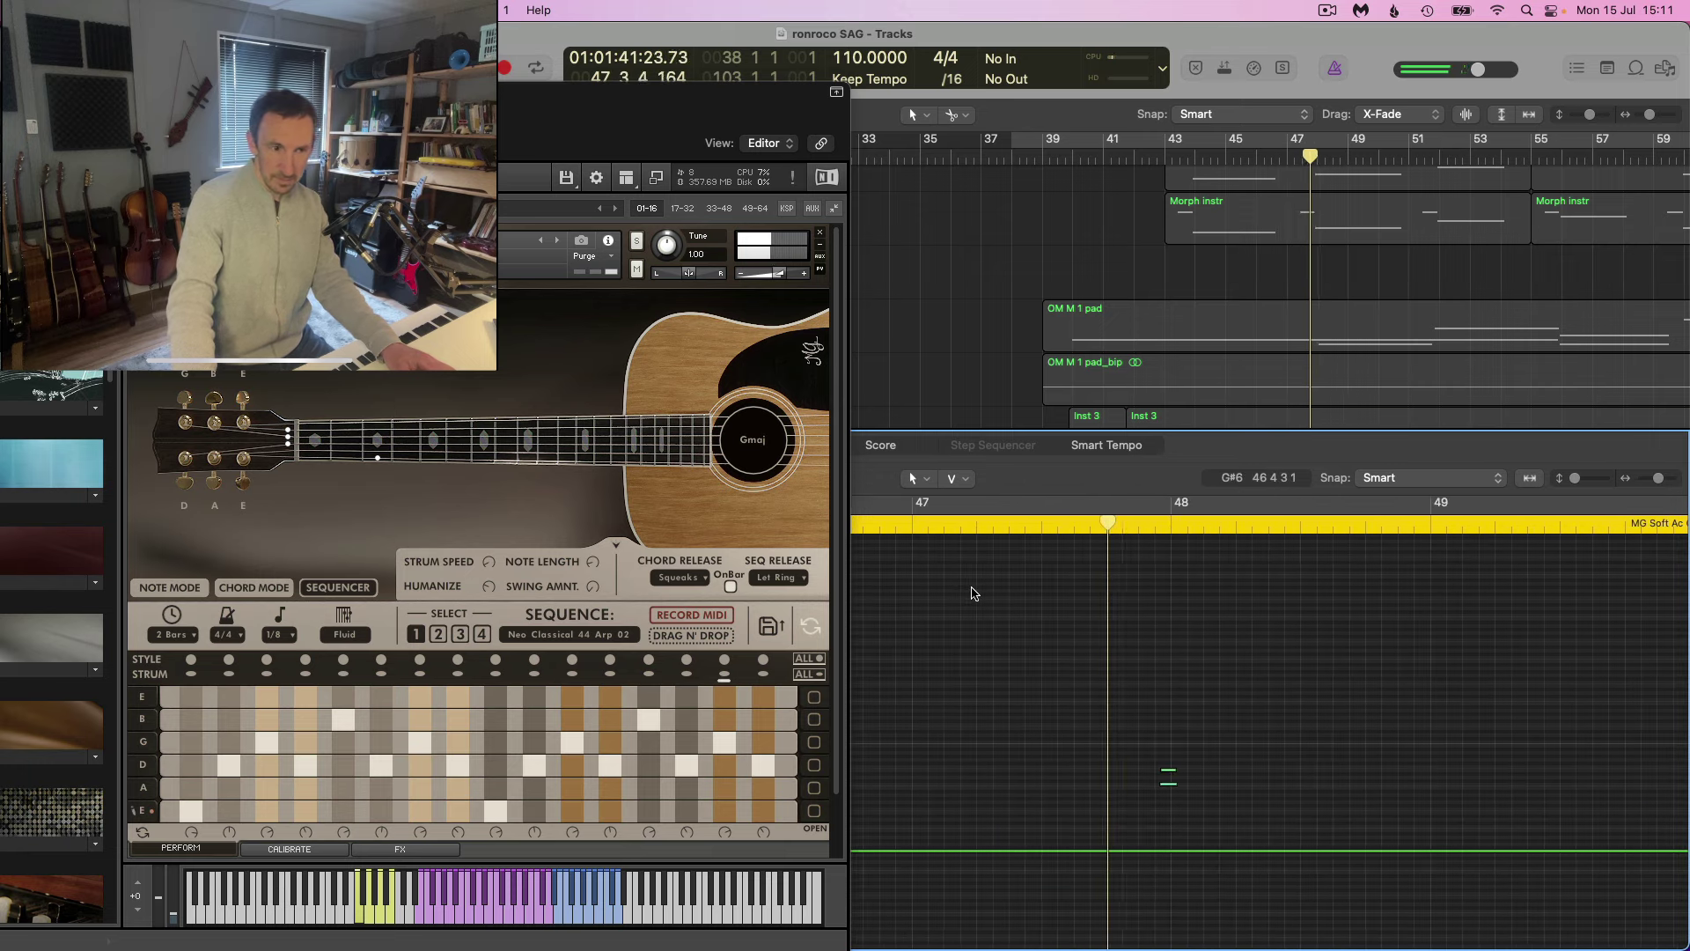
{"action": "scroll", "coordinate": [974, 590], "scroll_direction": "down", "scroll_amount": 2}
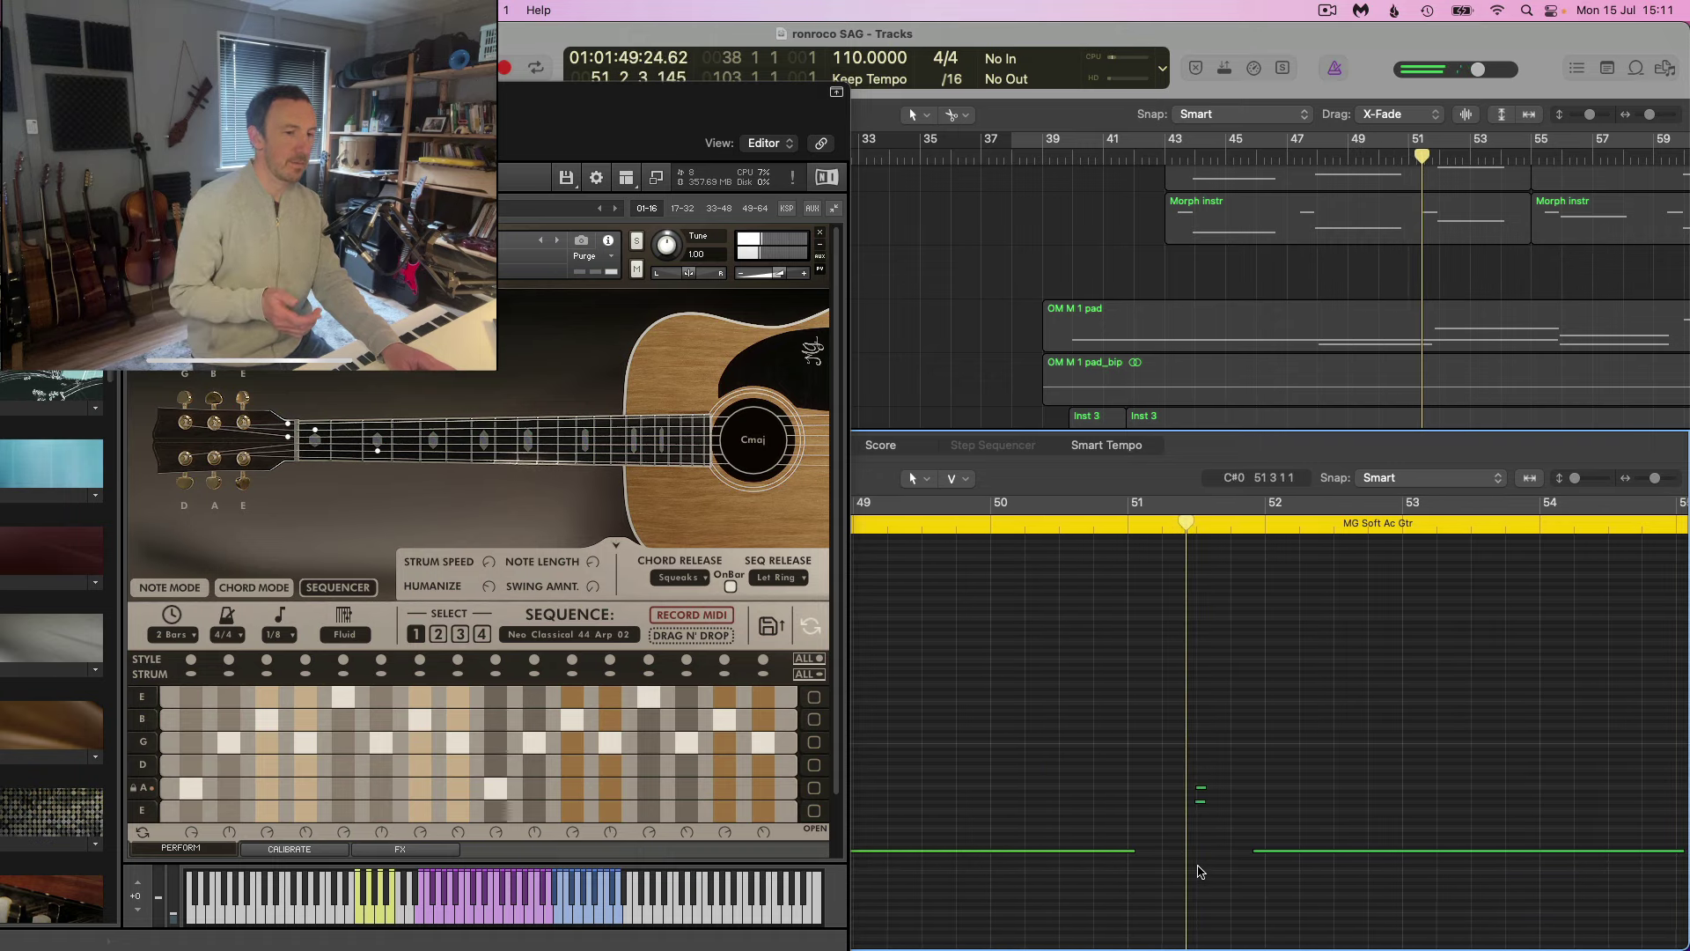
{"action": "scroll", "coordinate": [1198, 872], "scroll_direction": "up", "scroll_amount": 1}
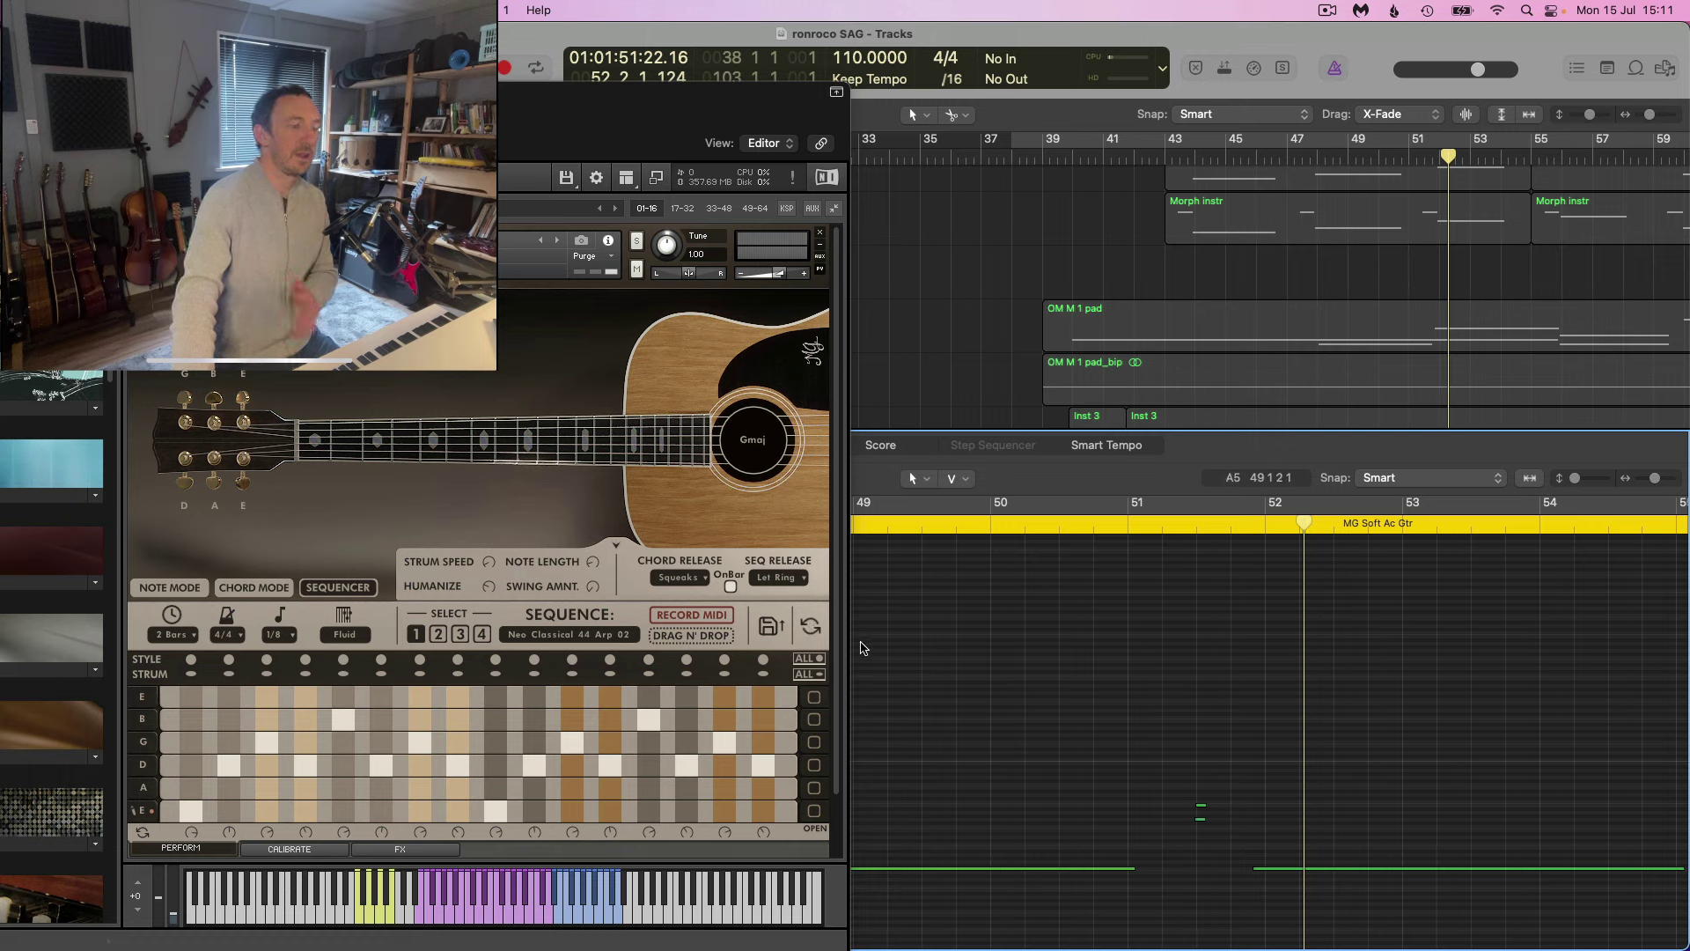
Set the guitar's Chord Release to Let Ring and play the part from about bar 55 to bar 61.
{"action": "left_click", "coordinate": [678, 577]}
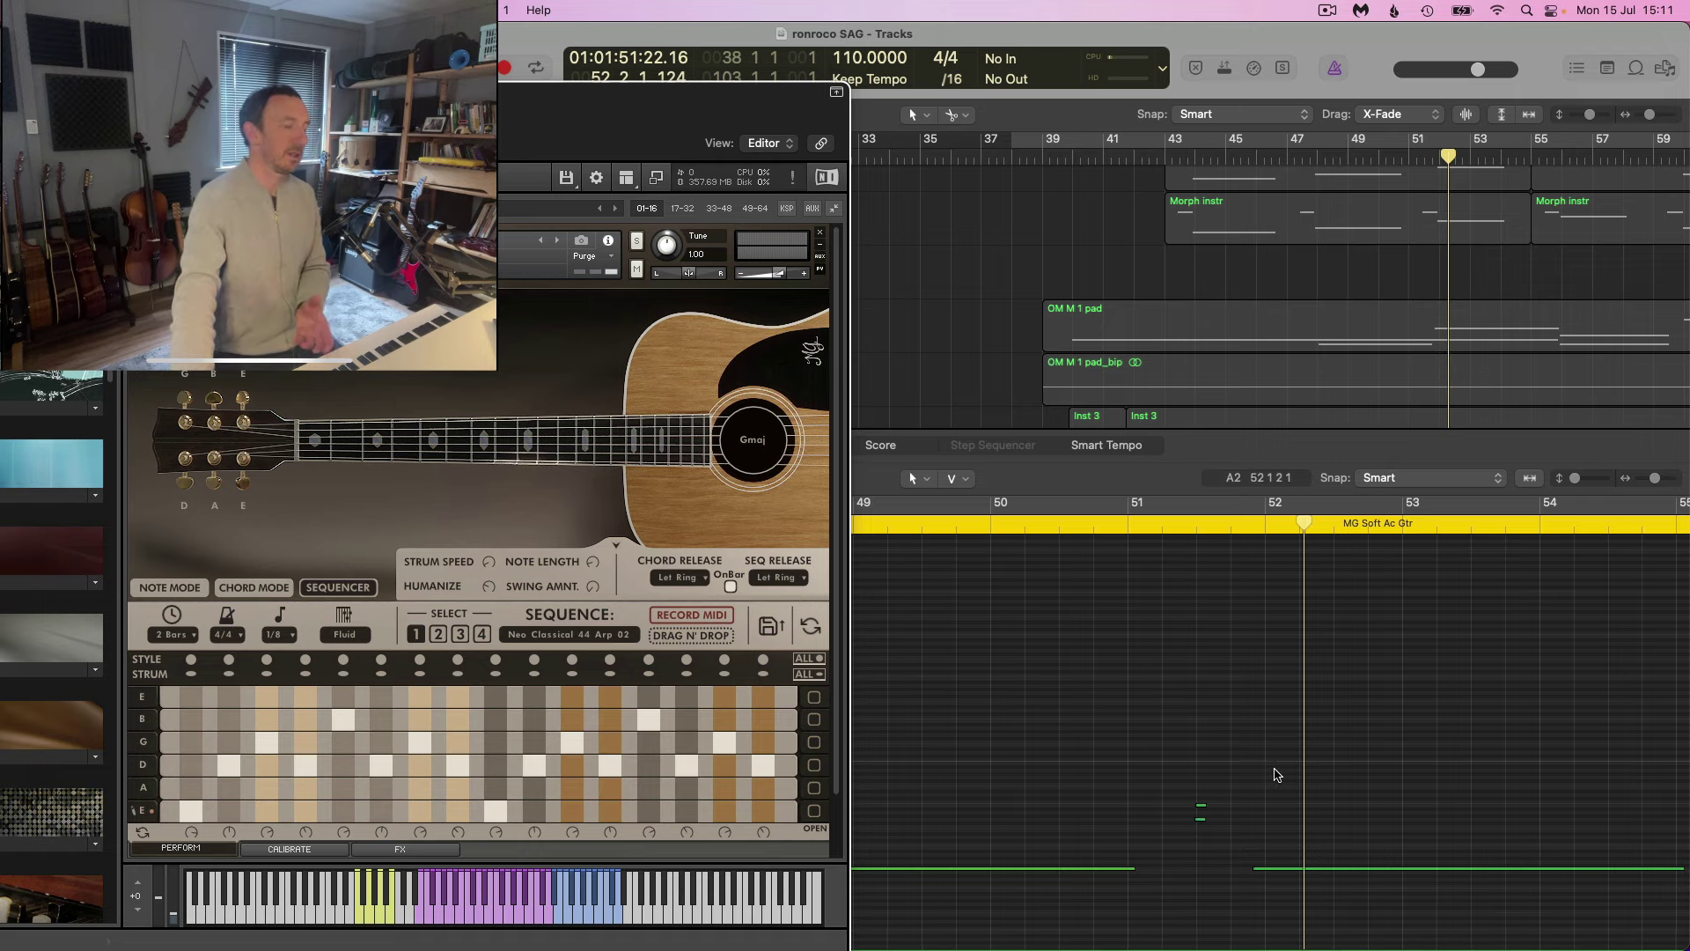
{"action": "scroll", "coordinate": [1262, 881], "scroll_direction": "right", "scroll_amount": 10}
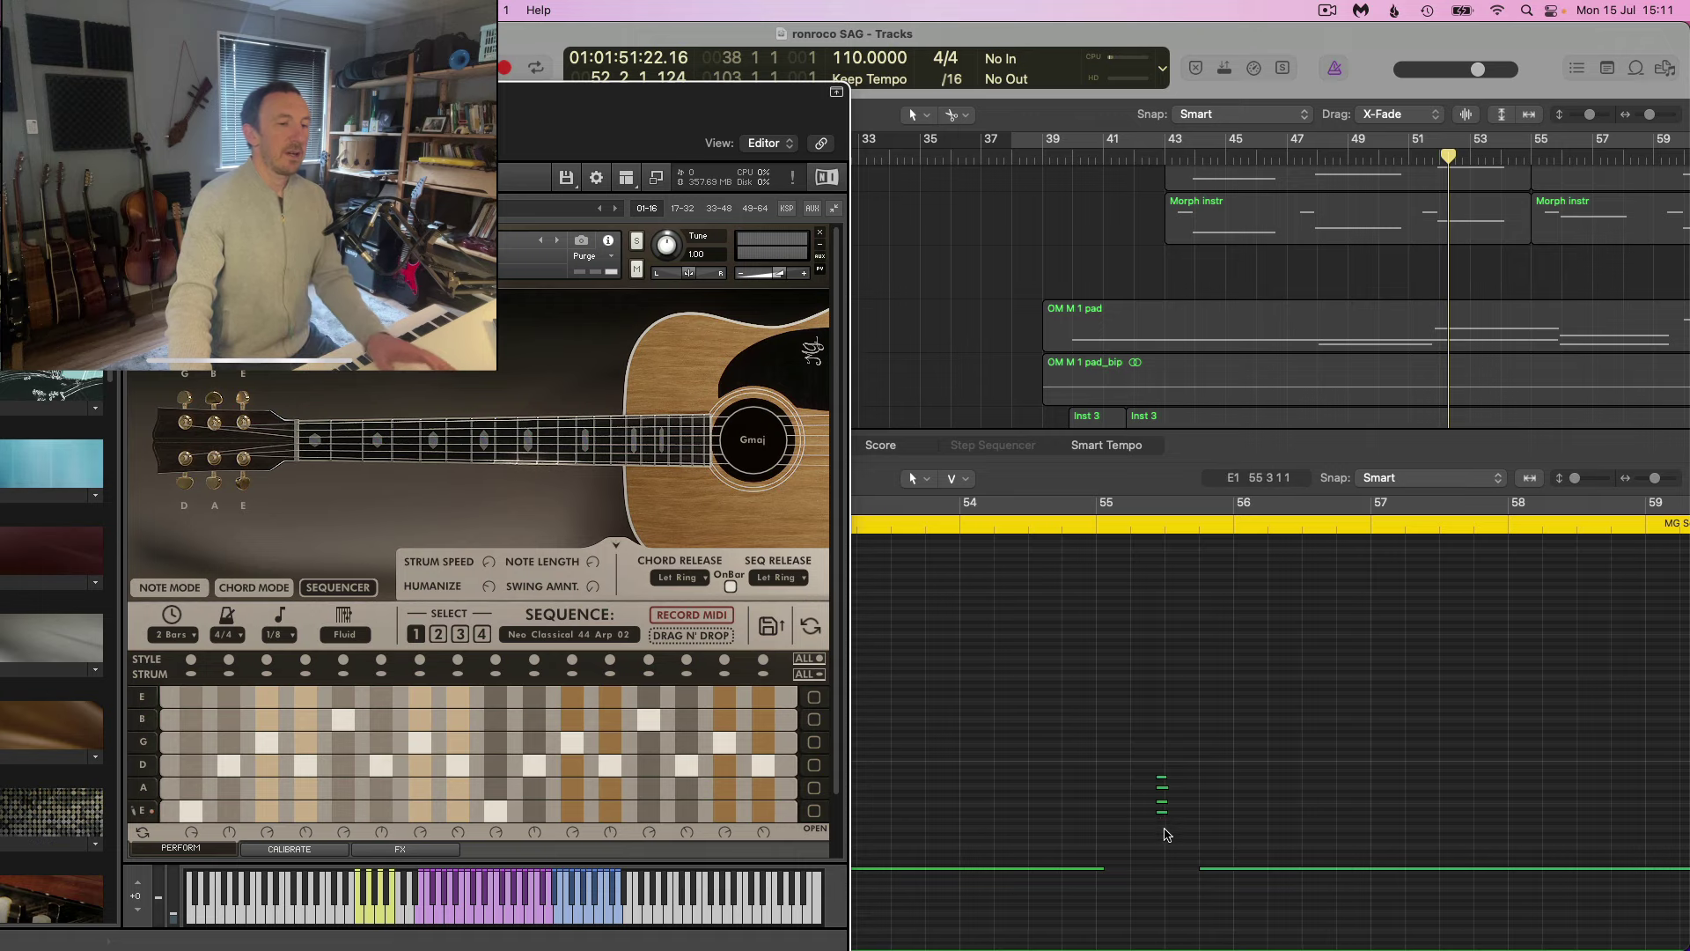
{"action": "double_click", "coordinate": [1146, 527]}
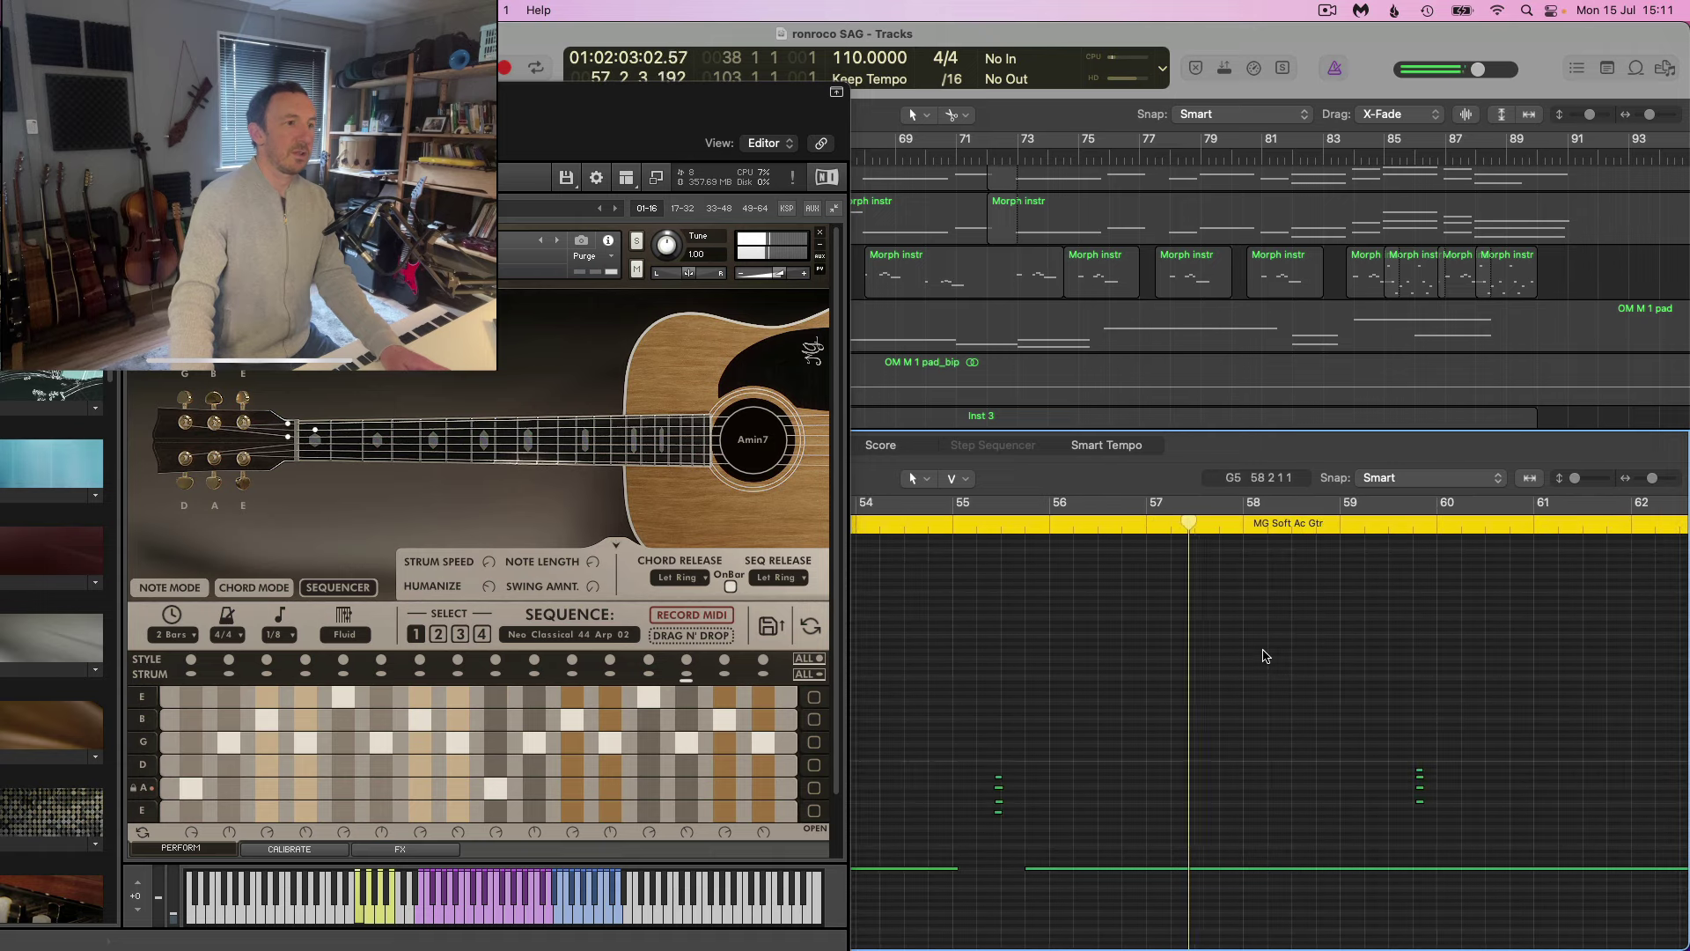
{"action": "key", "text": "super+Right"}
{"action": "key", "text": "super+Right"}
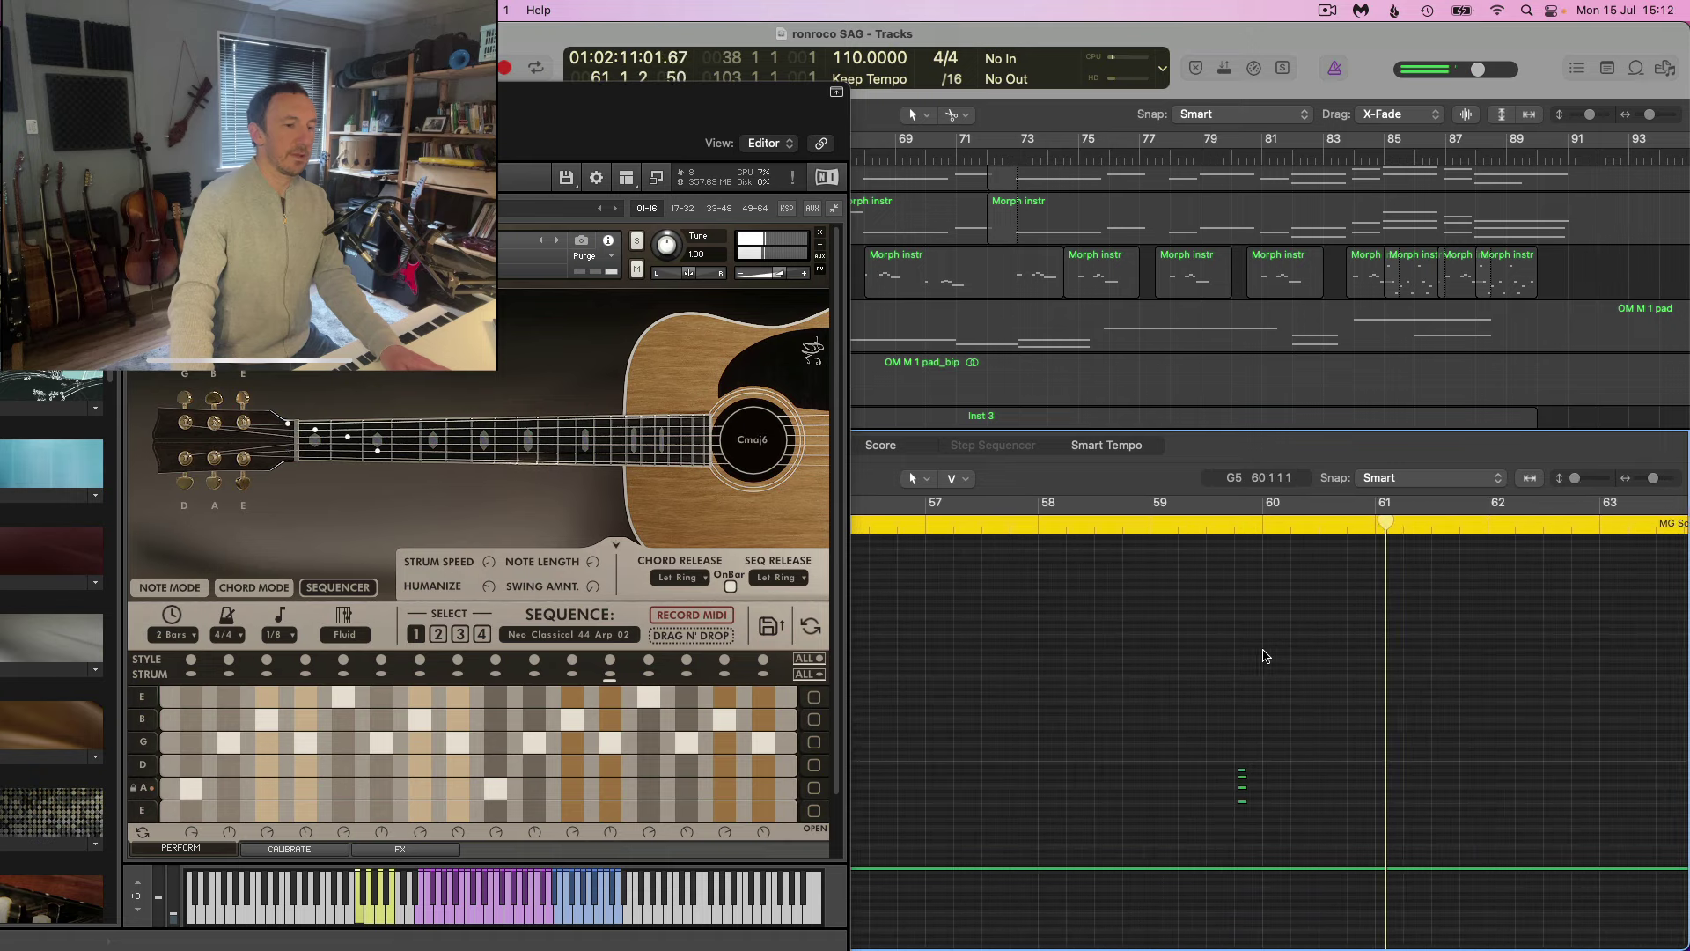
{"action": "key", "text": "super+Left"}
{"action": "key", "text": "super+Right"}
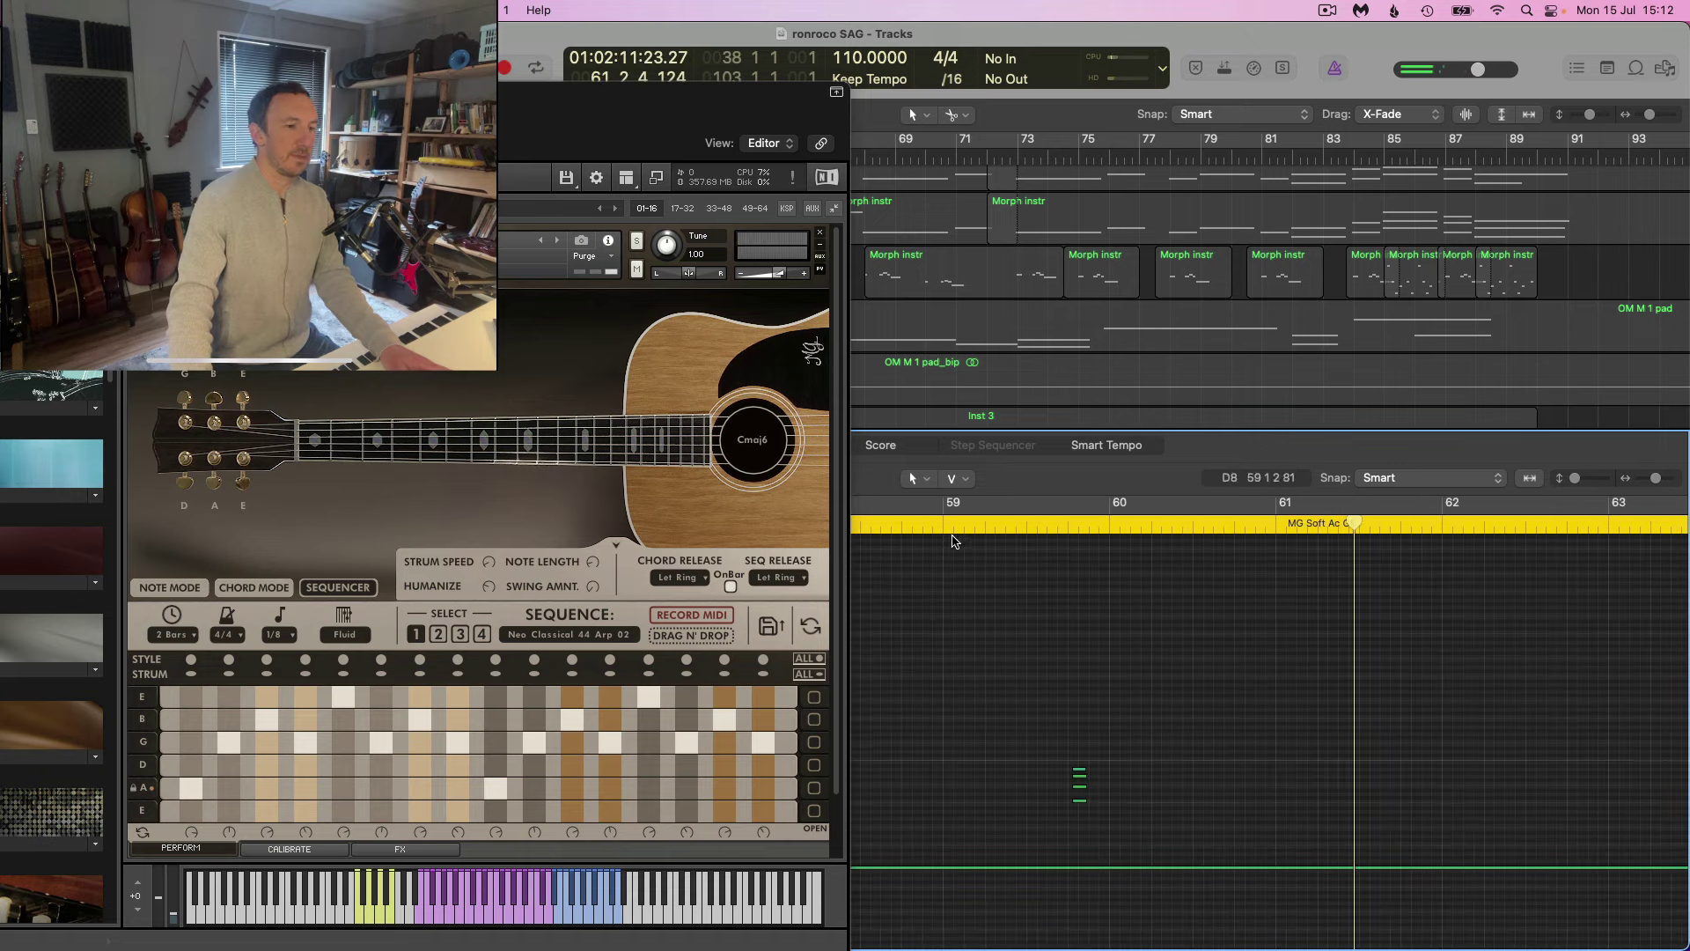
Turn off solo for the guitar region and play the full arrangement from about bar 59 to bar 61.
{"action": "key", "text": "super+a"}
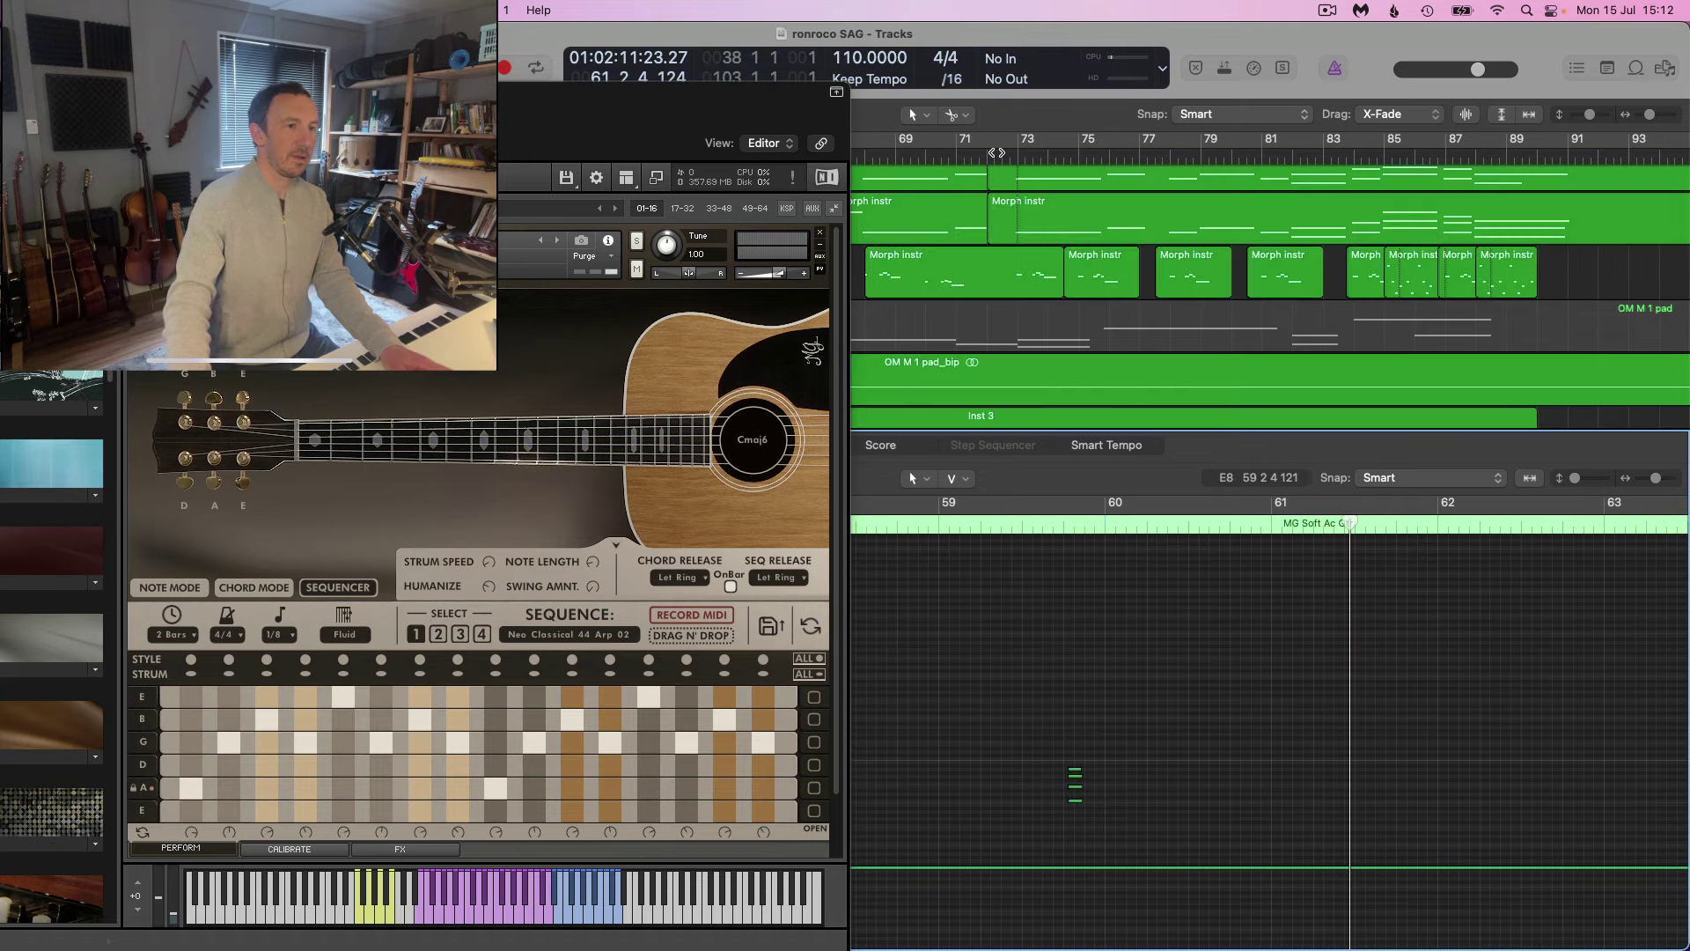
{"action": "scroll", "coordinate": [1012, 264], "scroll_direction": "left", "scroll_amount": 5}
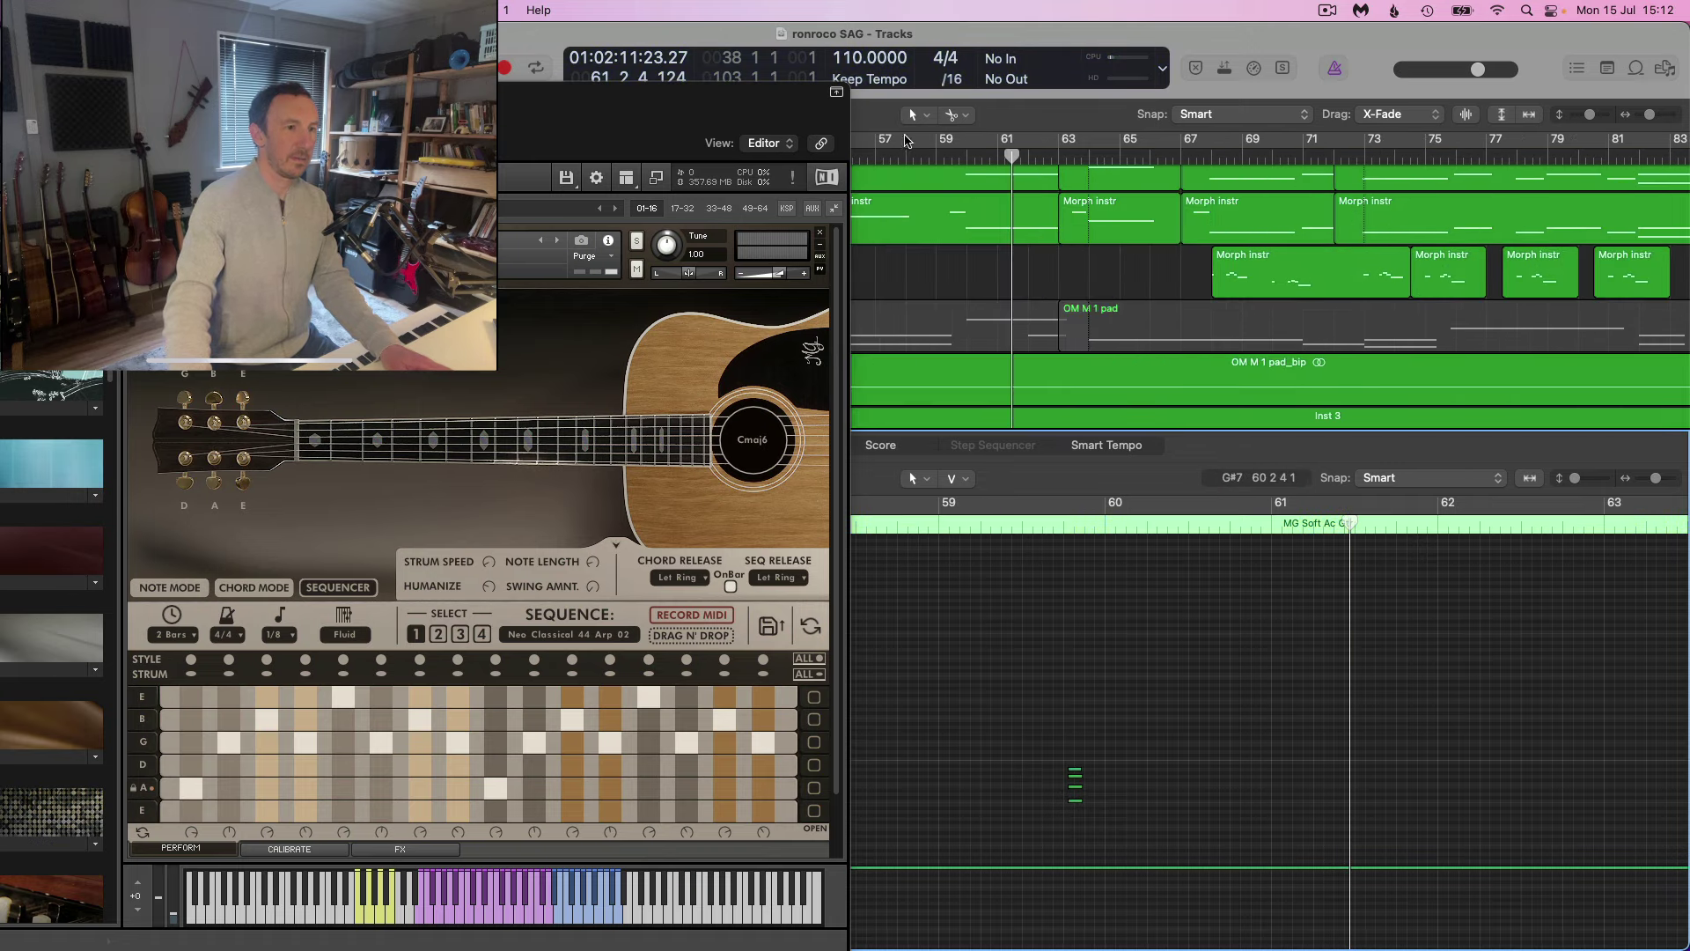
{"action": "left_click", "coordinate": [936, 146]}
{"action": "scroll", "coordinate": [1130, 647], "scroll_direction": "up", "scroll_amount": 3}
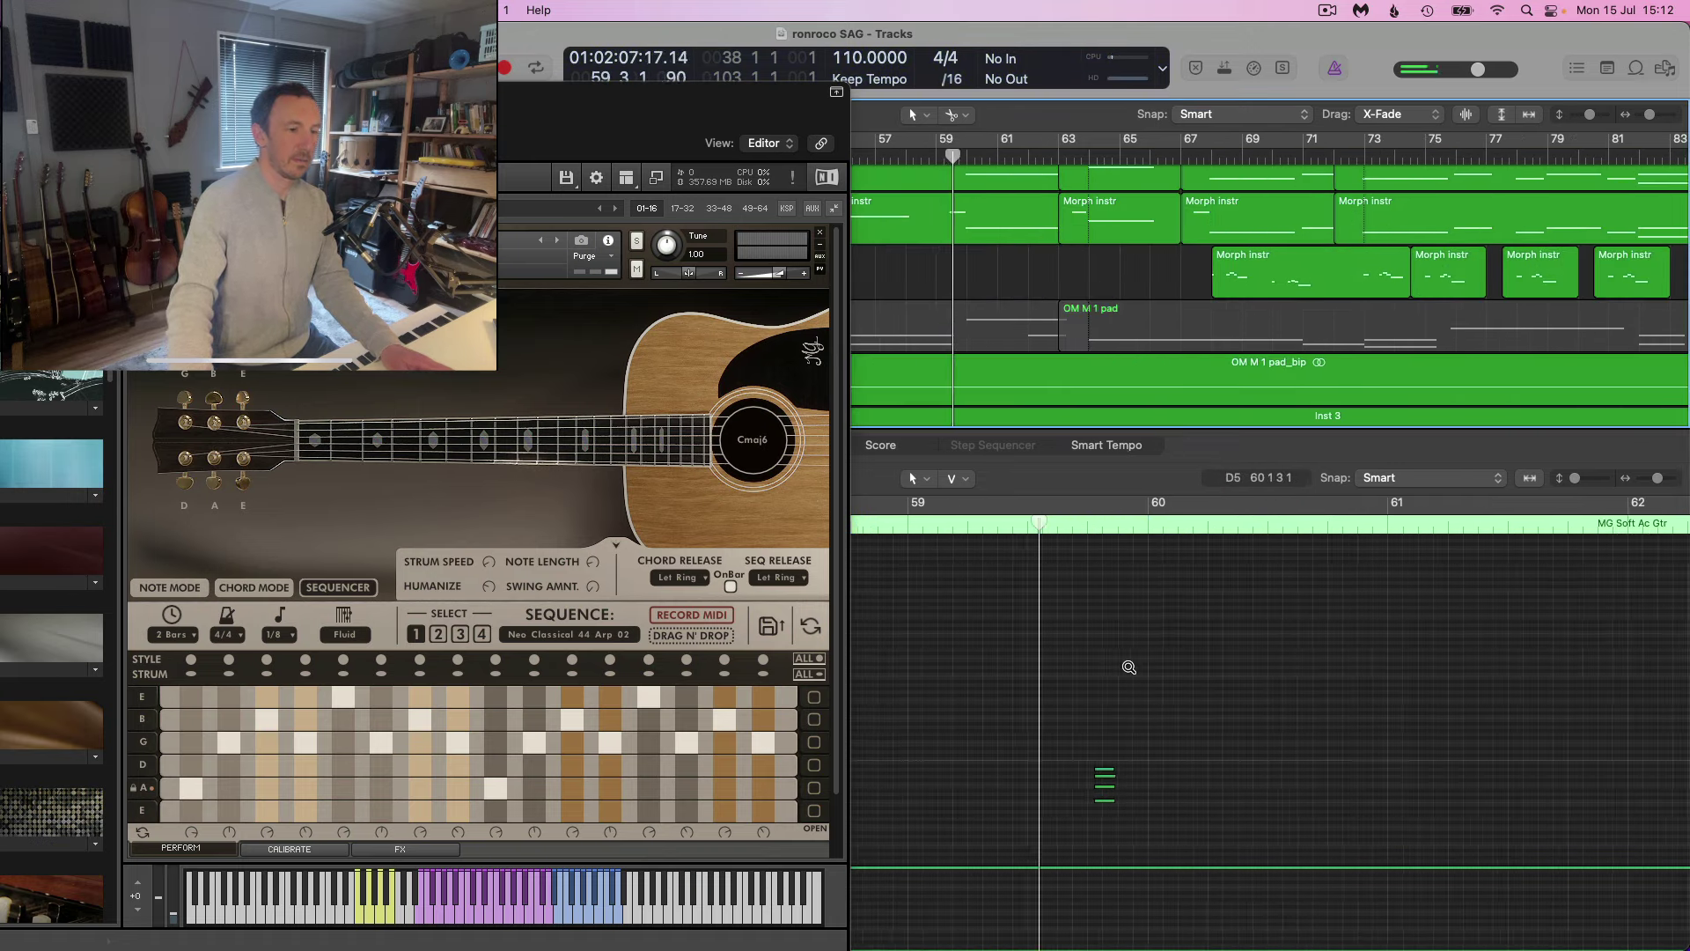
{"action": "scroll", "coordinate": [1164, 718], "scroll_direction": "down", "scroll_amount": 3}
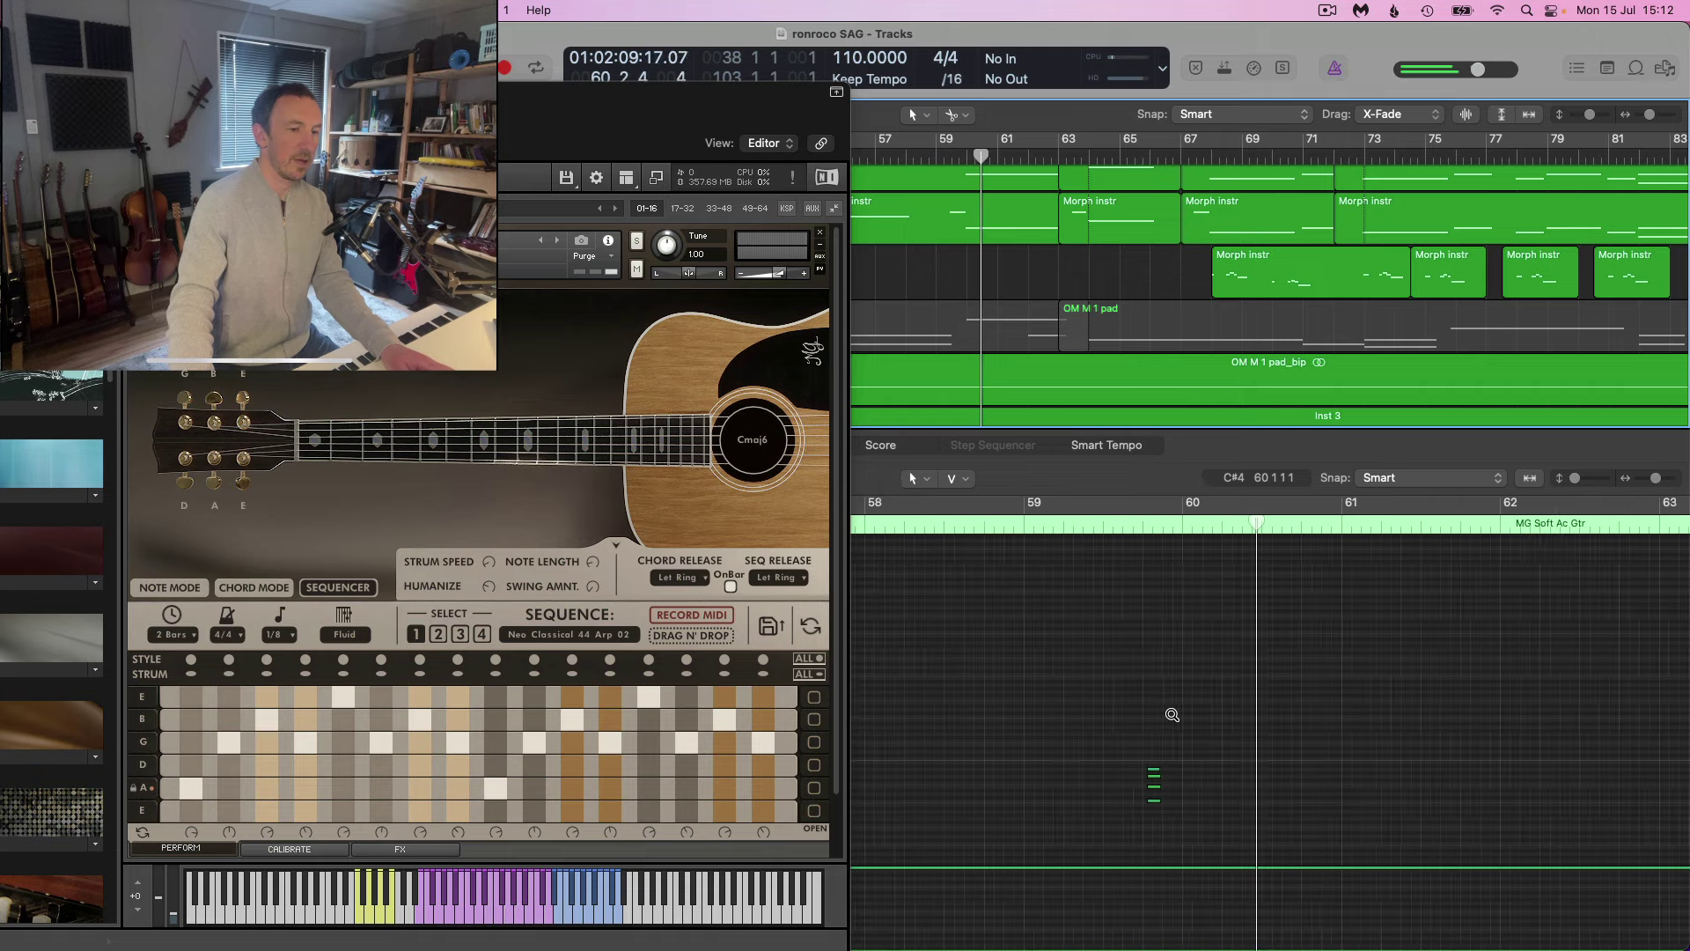
{"action": "scroll", "coordinate": [1175, 718], "scroll_direction": "up", "scroll_amount": 3}
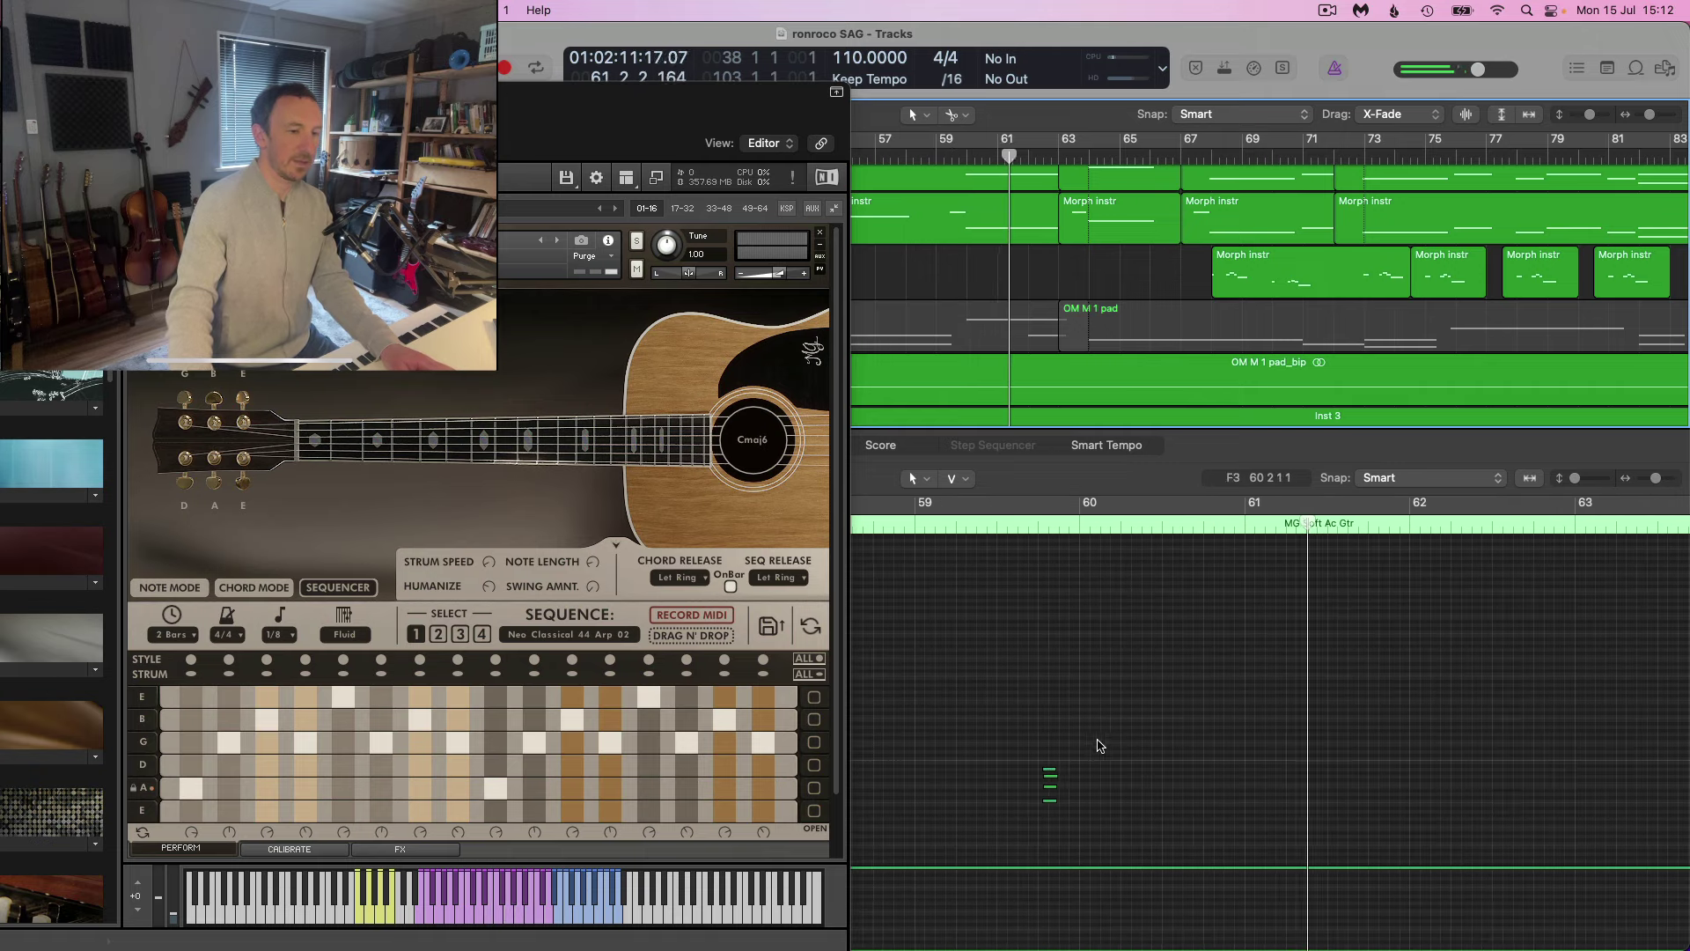
Move the four short chord notes before bar 60 slightly later so they sit closer to the bar line.
{"action": "left_click_drag", "start_coordinate": [1089, 731], "coordinate": [1071, 805]}
{"action": "scroll", "coordinate": [1151, 782], "scroll_direction": "down", "scroll_amount": 3}
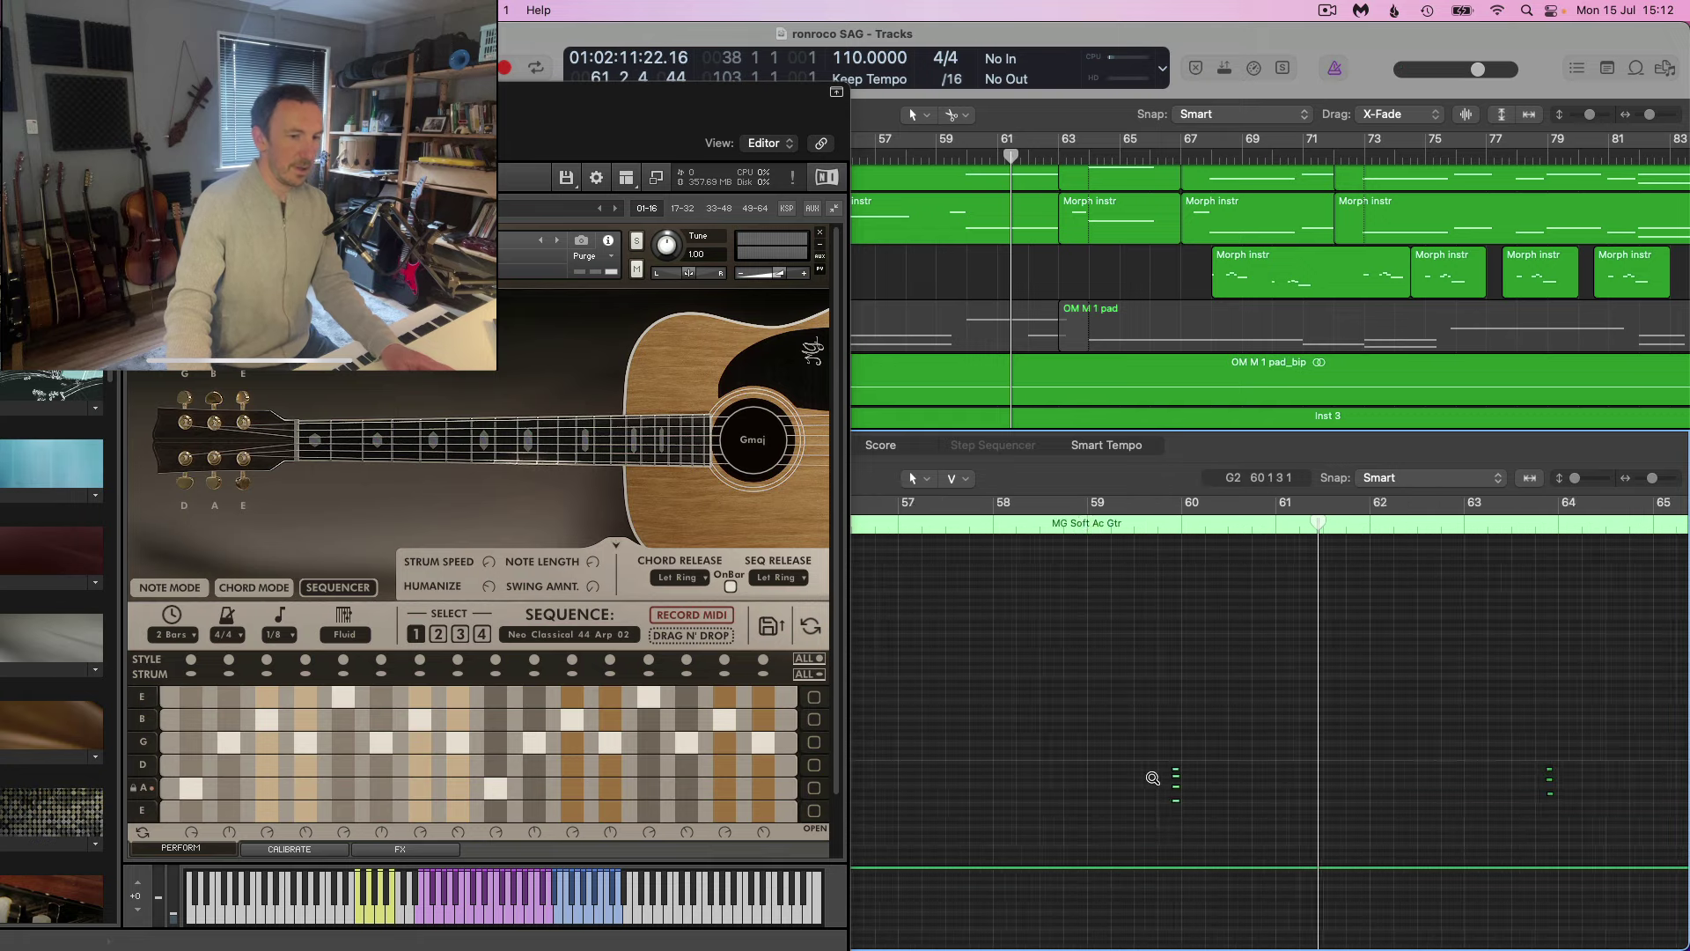
{"action": "scroll", "coordinate": [1153, 782], "scroll_direction": "right", "scroll_amount": 1}
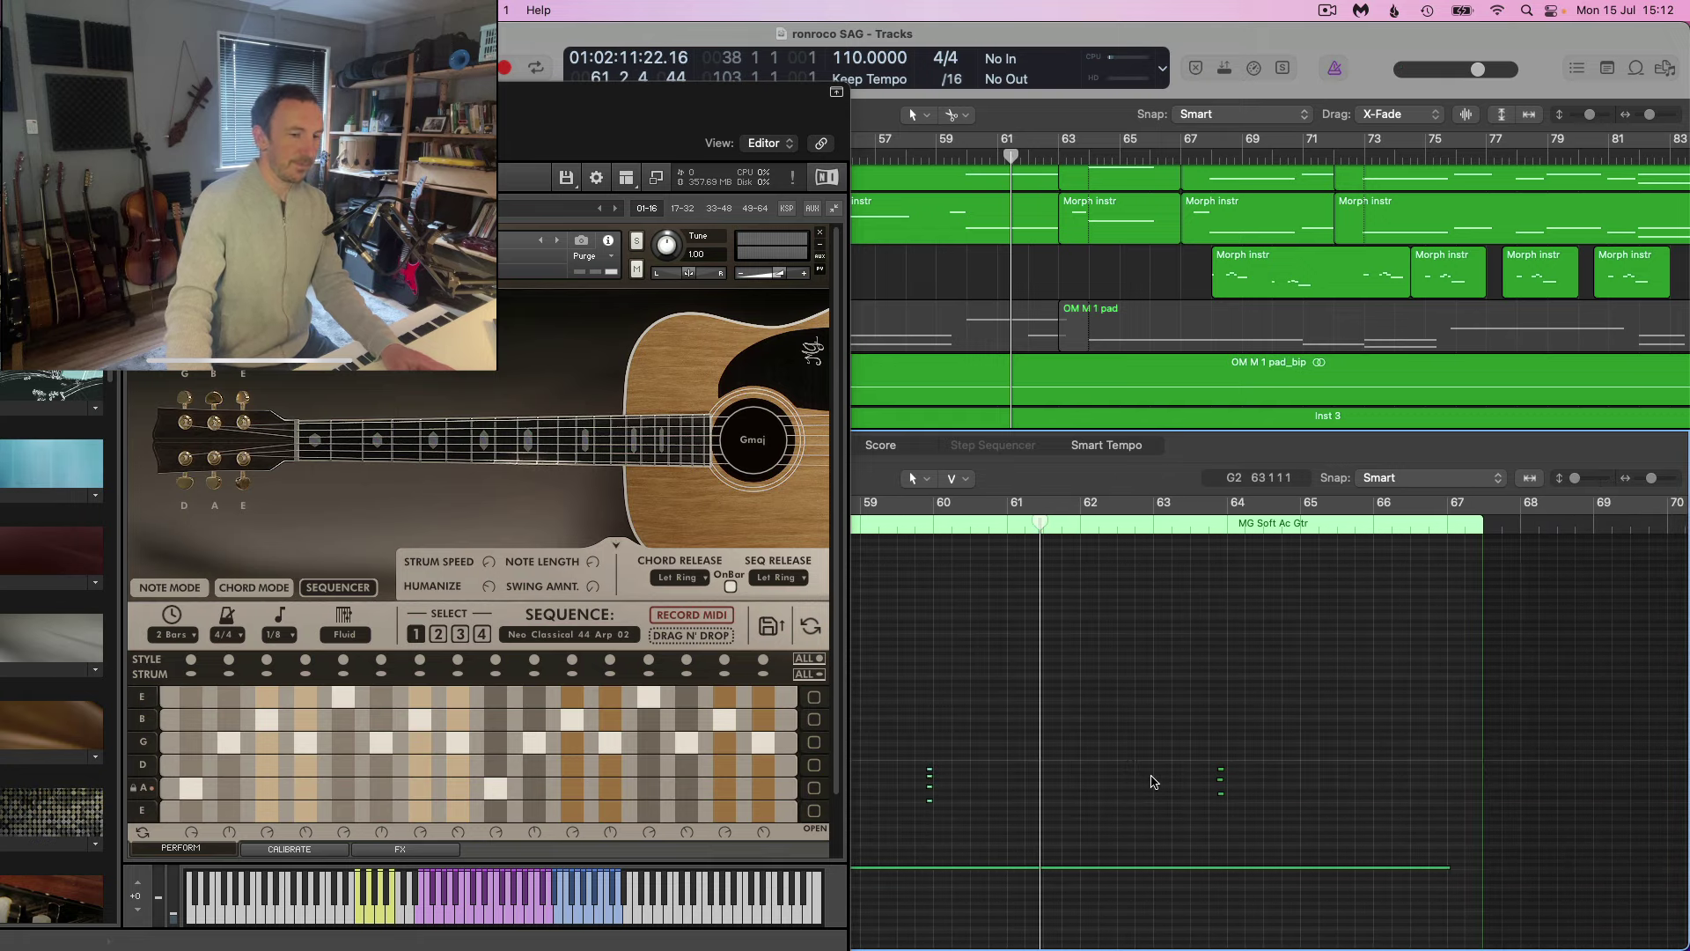
{"action": "scroll", "coordinate": [1154, 780], "scroll_direction": "down", "scroll_amount": 3}
Shrink the Piano Roll to enlarge the Tracks area and bring the end of the MG Soft Ac Gtr region into view.
{"action": "left_click_drag", "start_coordinate": [1096, 431], "coordinate": [1100, 797]}
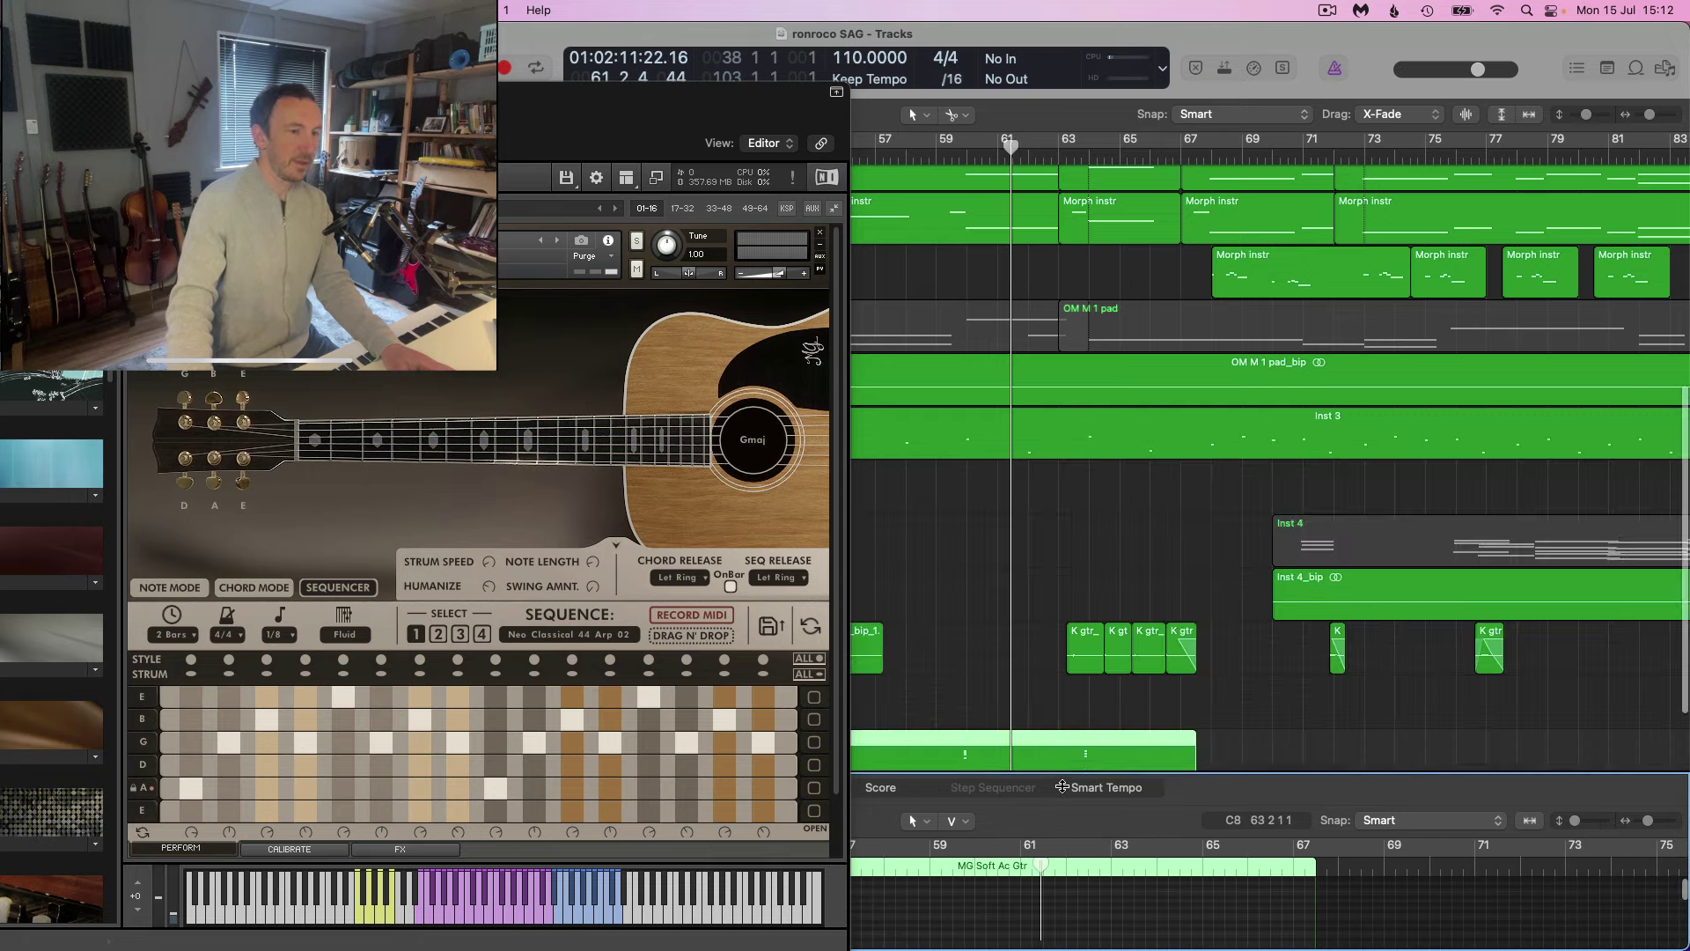
{"action": "scroll", "coordinate": [1101, 532], "scroll_direction": "down", "scroll_amount": 3}
{"action": "scroll", "coordinate": [1101, 537], "scroll_direction": "down", "scroll_amount": 2}
{"action": "scroll", "coordinate": [1100, 541], "scroll_direction": "down", "scroll_amount": 4}
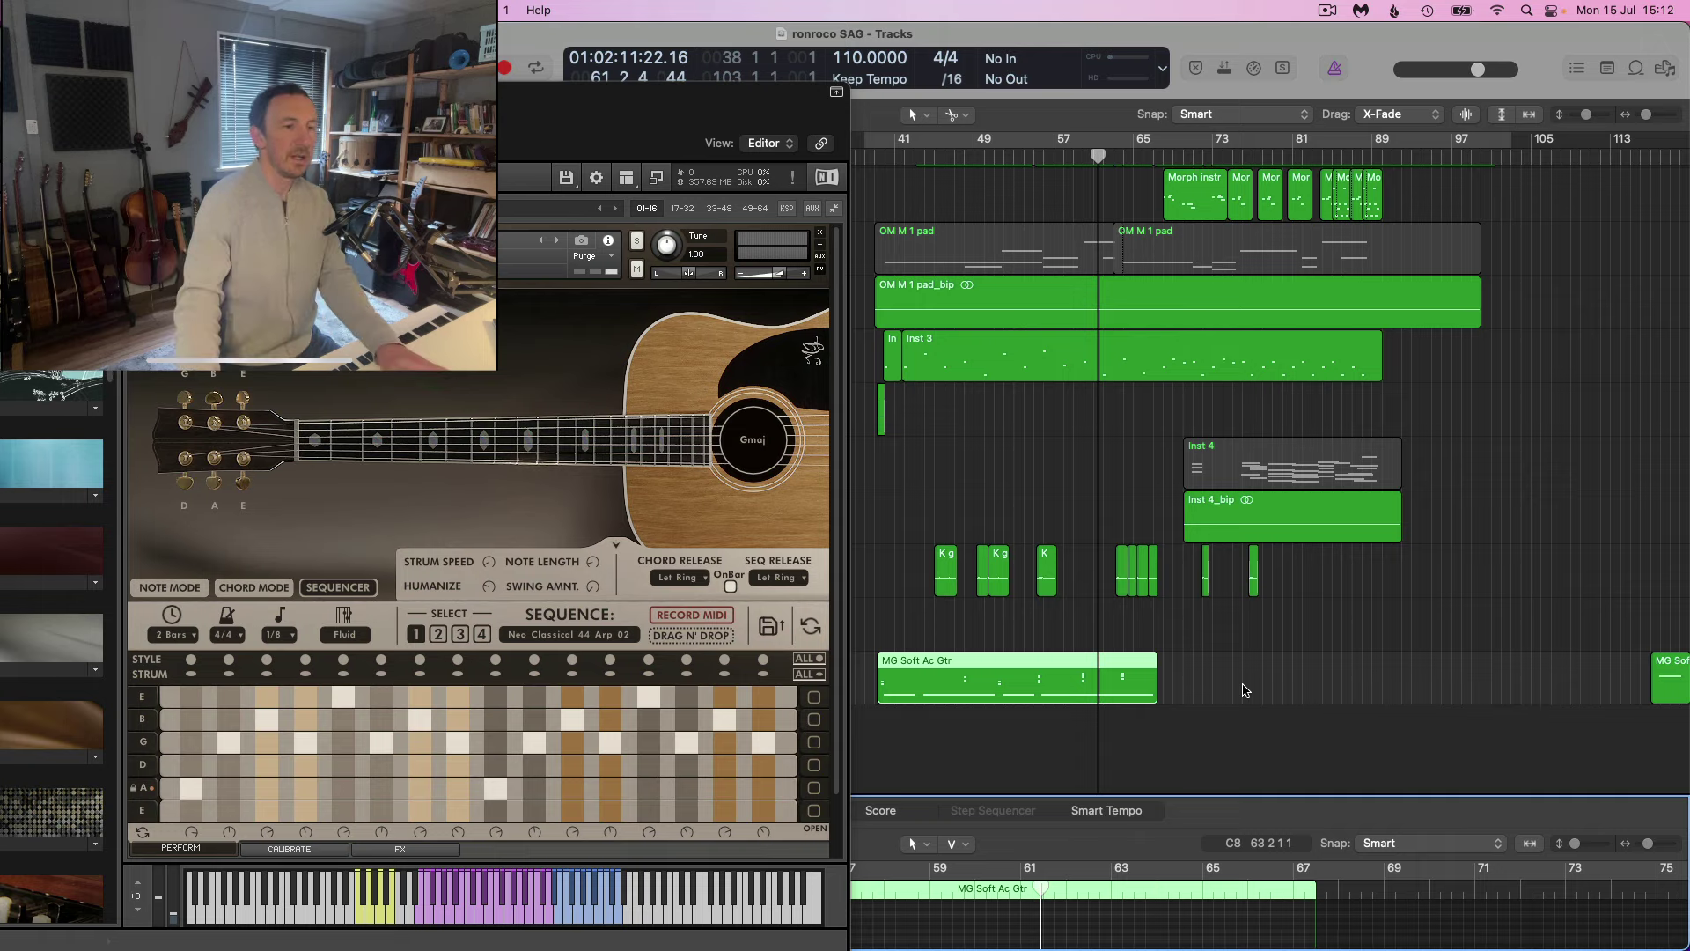
{"action": "scroll", "coordinate": [1250, 682], "scroll_direction": "up", "scroll_amount": 5}
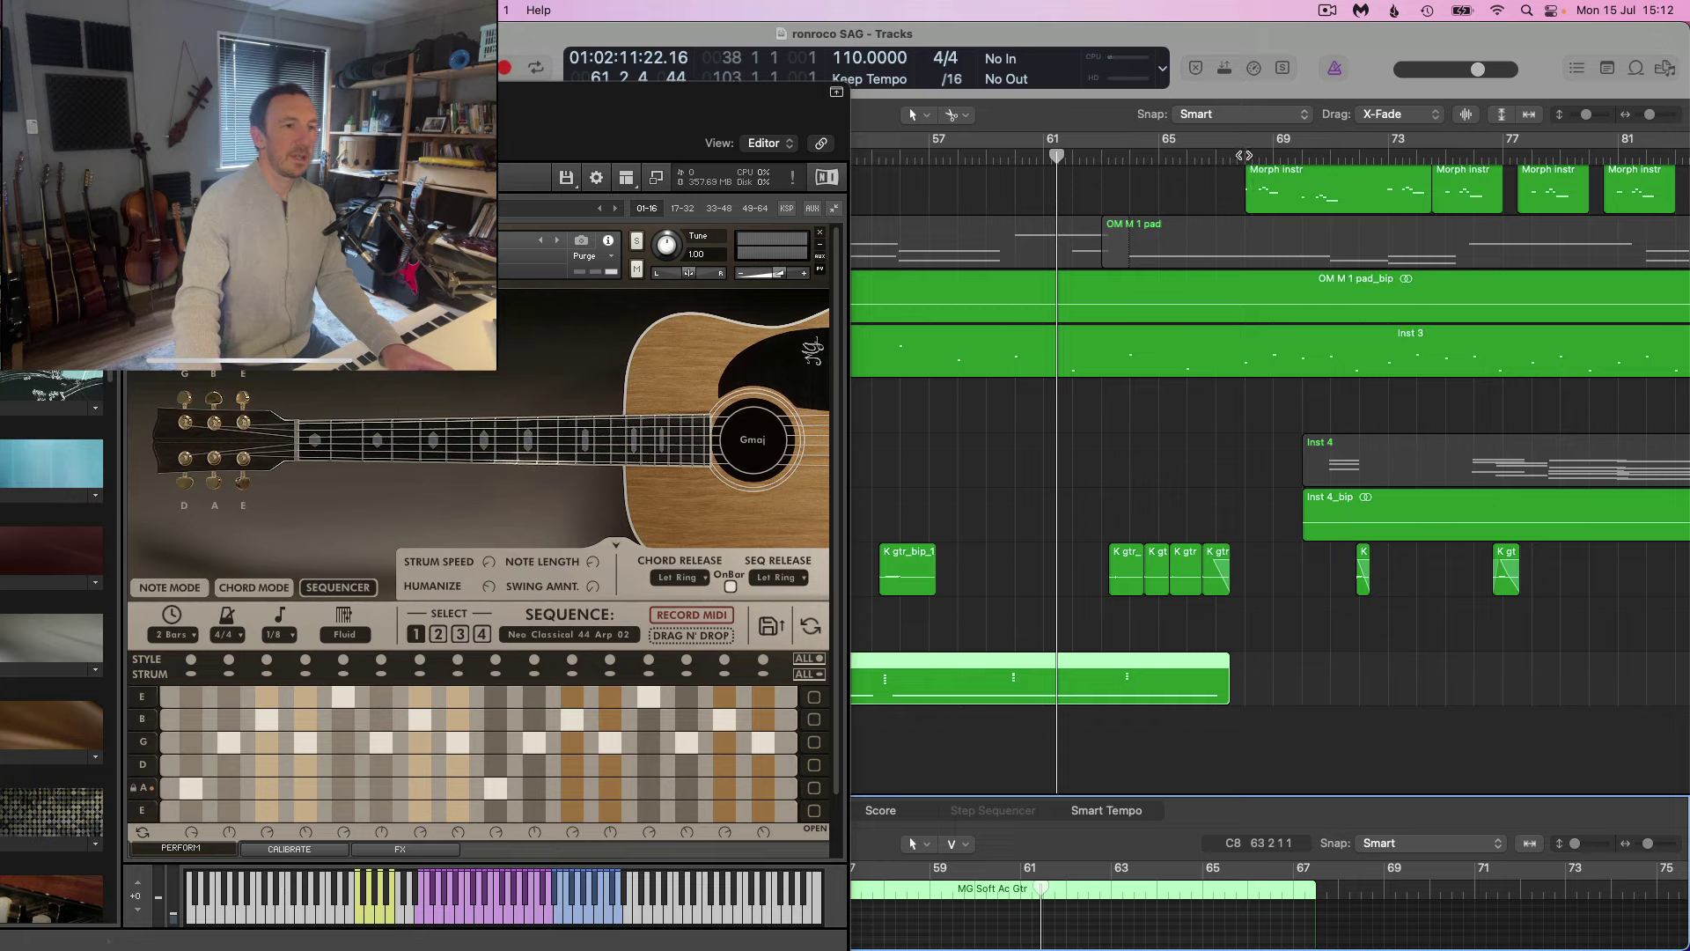
Play the arrangement from about bar 68 to bar 76 to hear the section where the guitar part is missing.
{"action": "left_click", "coordinate": [1247, 151]}
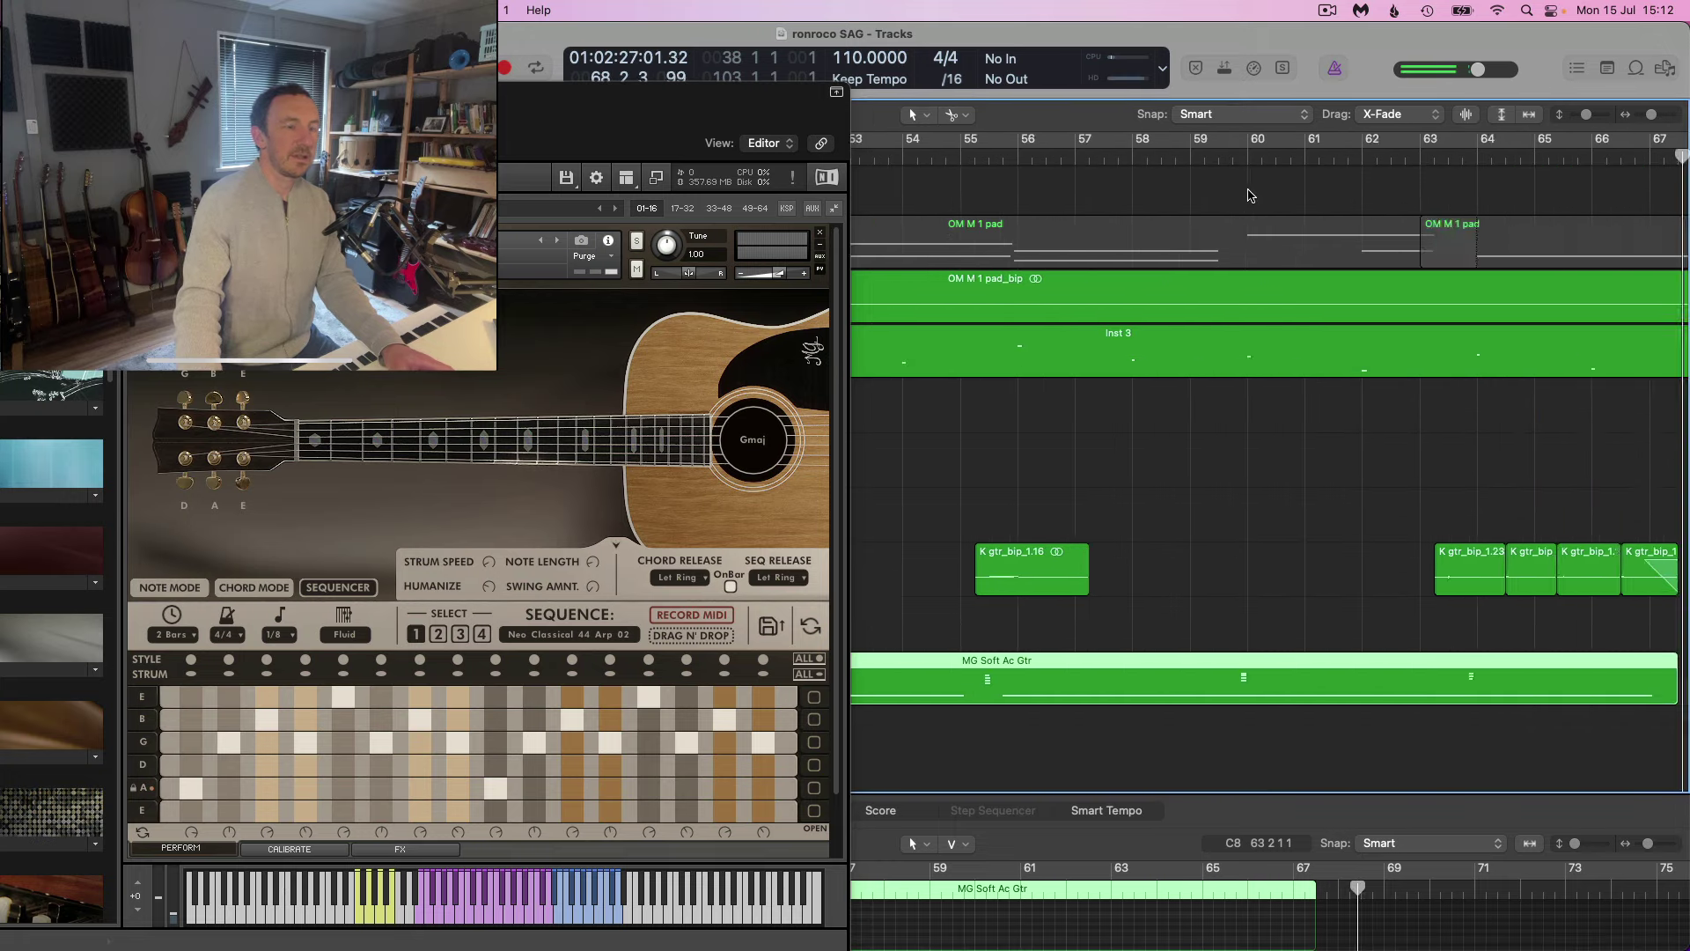
{"action": "scroll", "coordinate": [1249, 188], "scroll_direction": "up", "scroll_amount": 3}
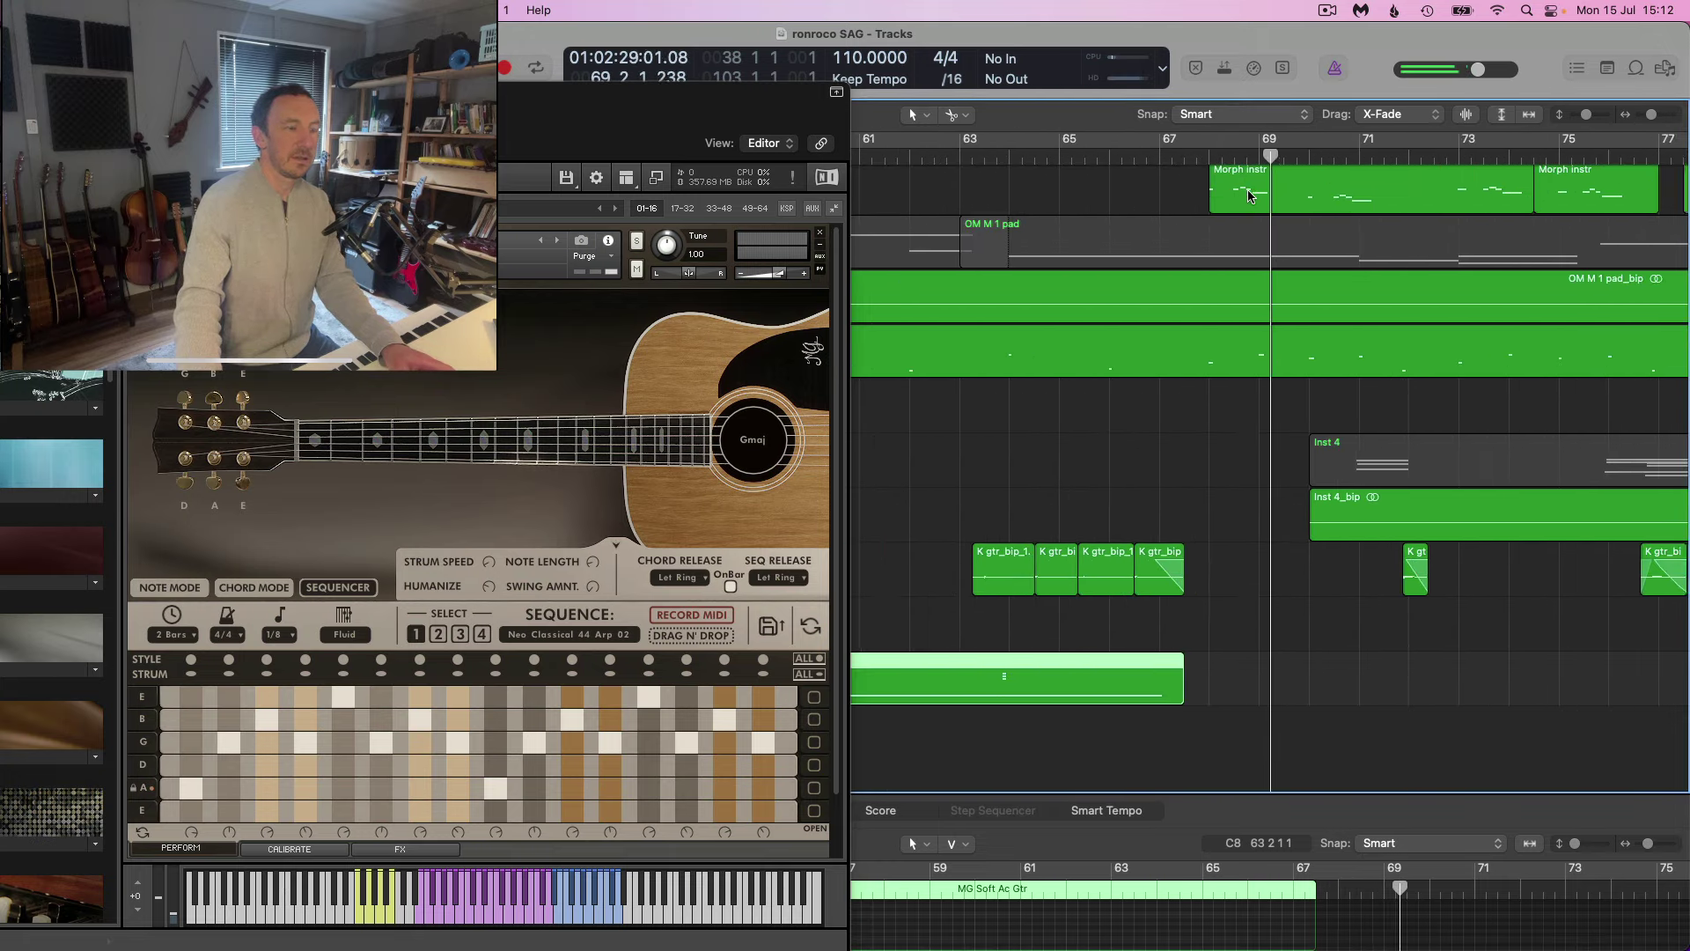
{"action": "scroll", "coordinate": [1251, 195], "scroll_direction": "right", "scroll_amount": 2}
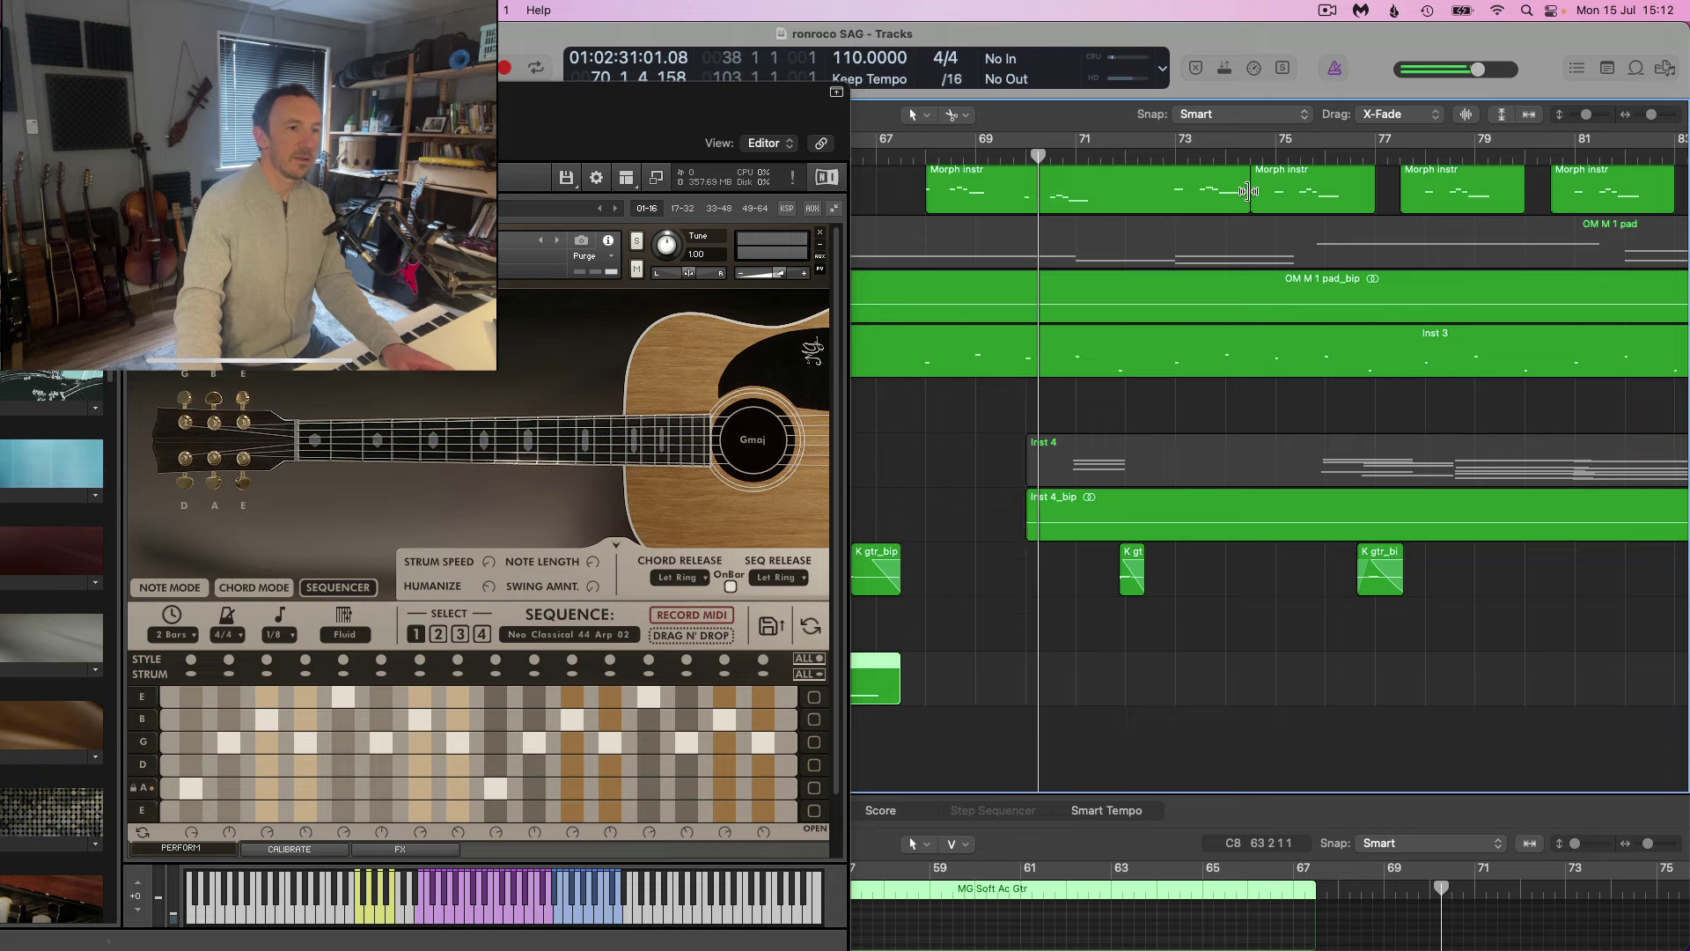
{"action": "scroll", "coordinate": [1249, 188], "scroll_direction": "up", "scroll_amount": 2}
{"action": "scroll", "coordinate": [1249, 188], "scroll_direction": "right", "scroll_amount": 2}
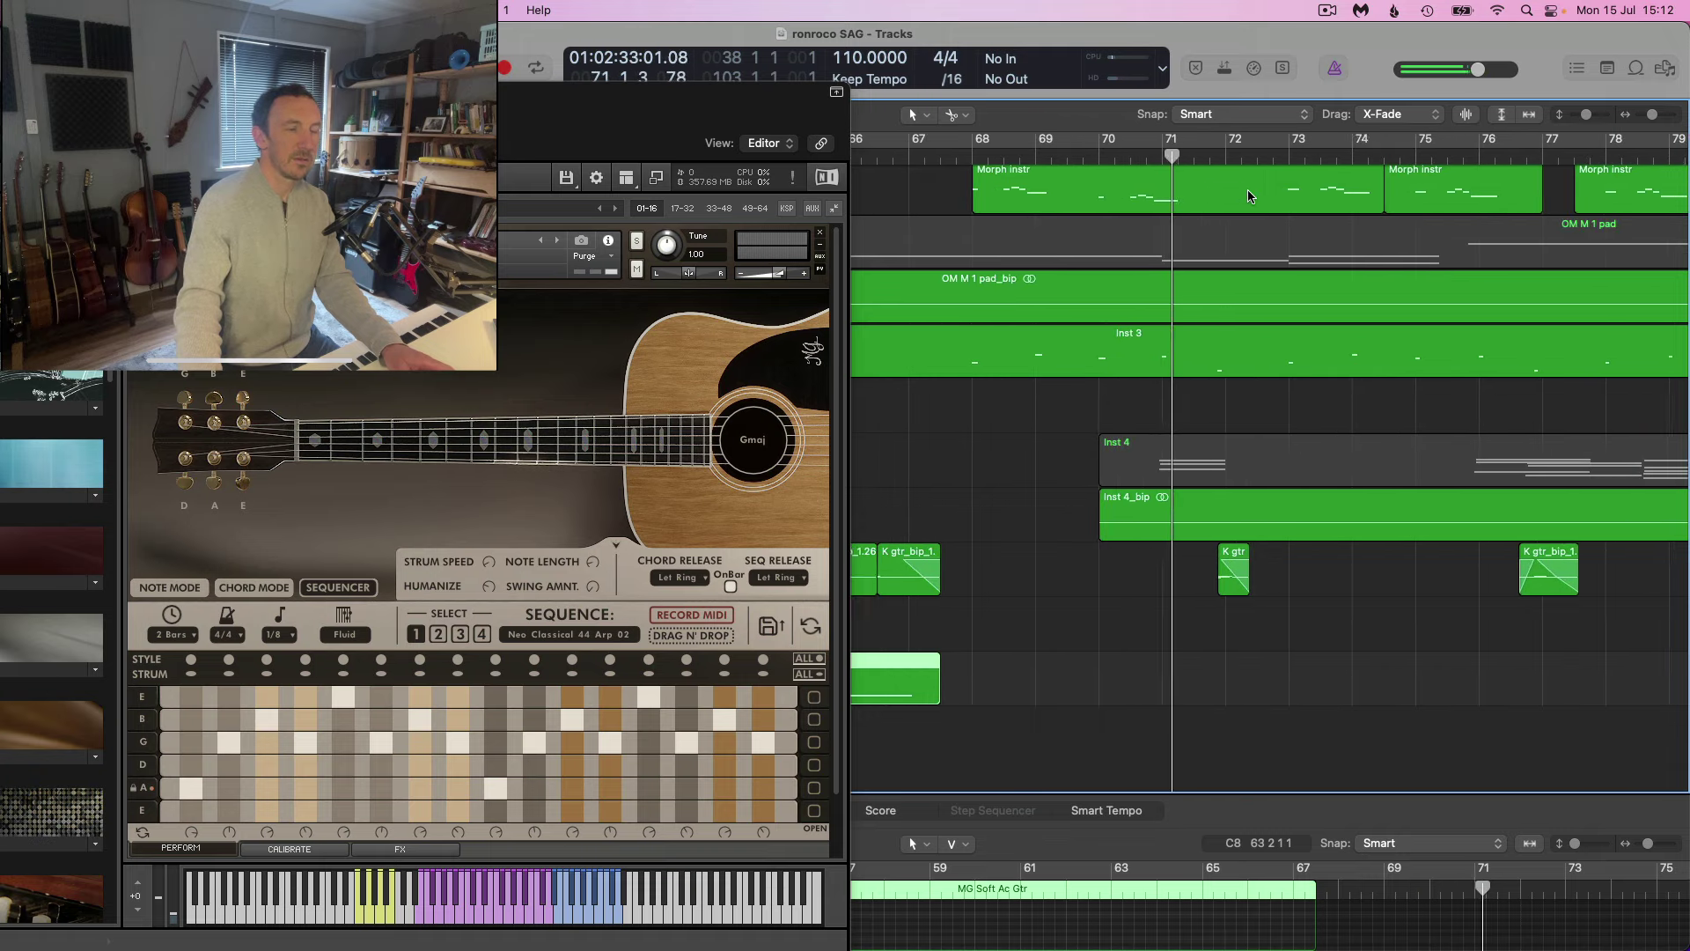
{"action": "scroll", "coordinate": [1249, 188], "scroll_direction": "down", "scroll_amount": 3}
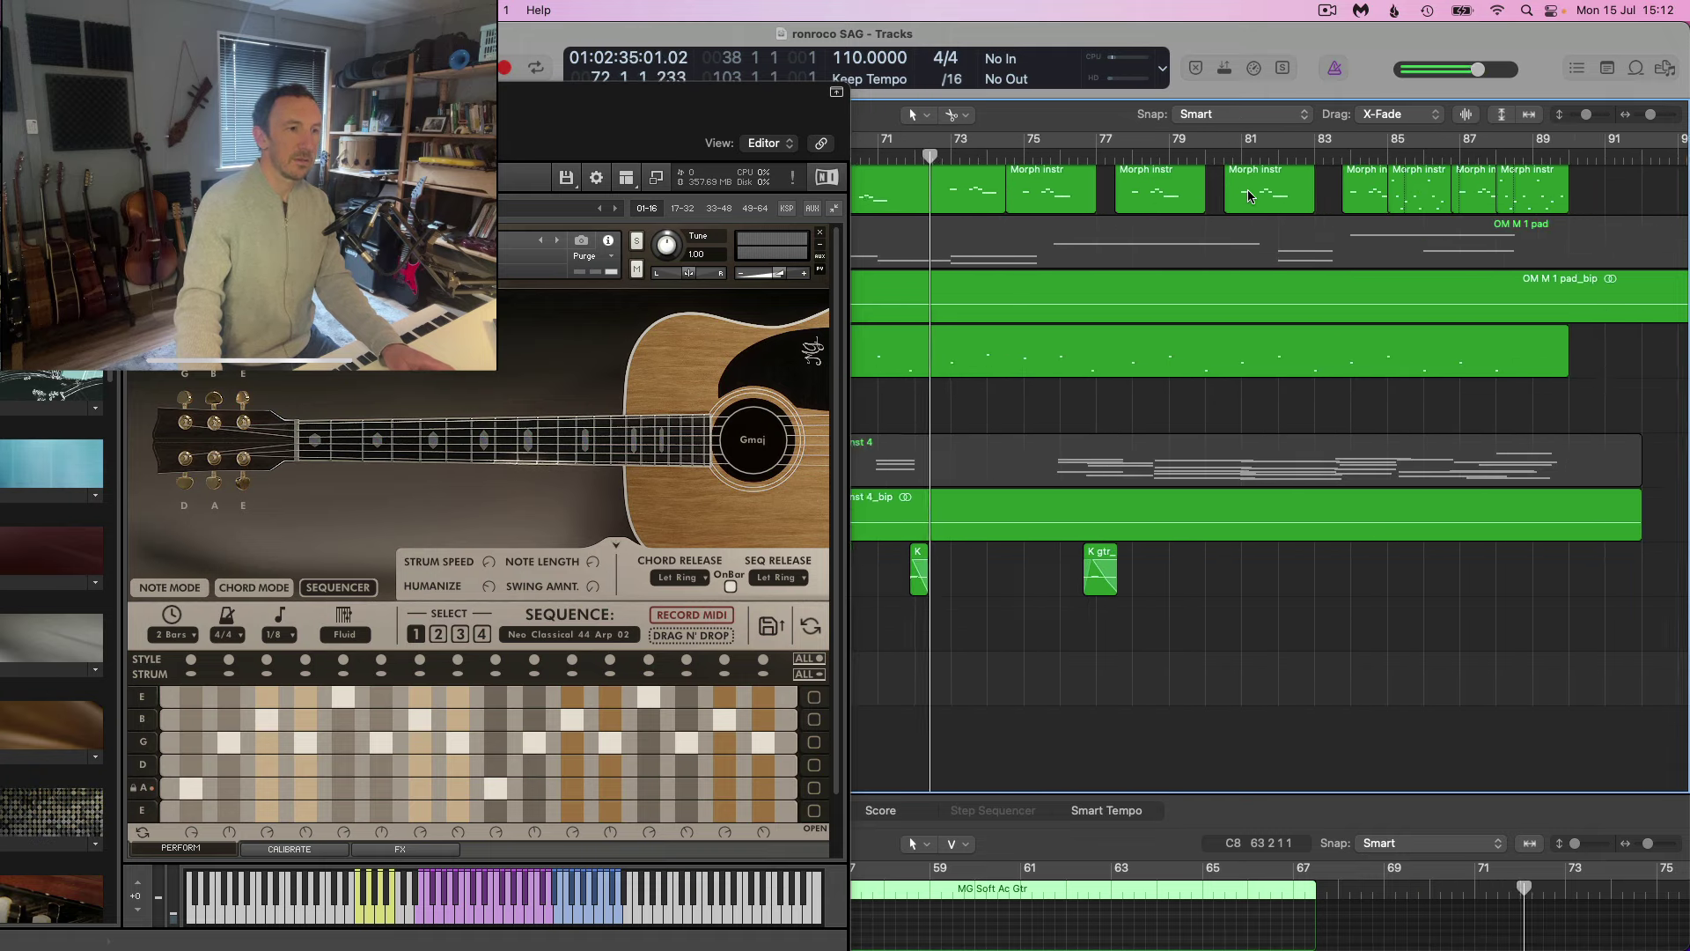
{"action": "scroll", "coordinate": [1251, 195], "scroll_direction": "left", "scroll_amount": 5}
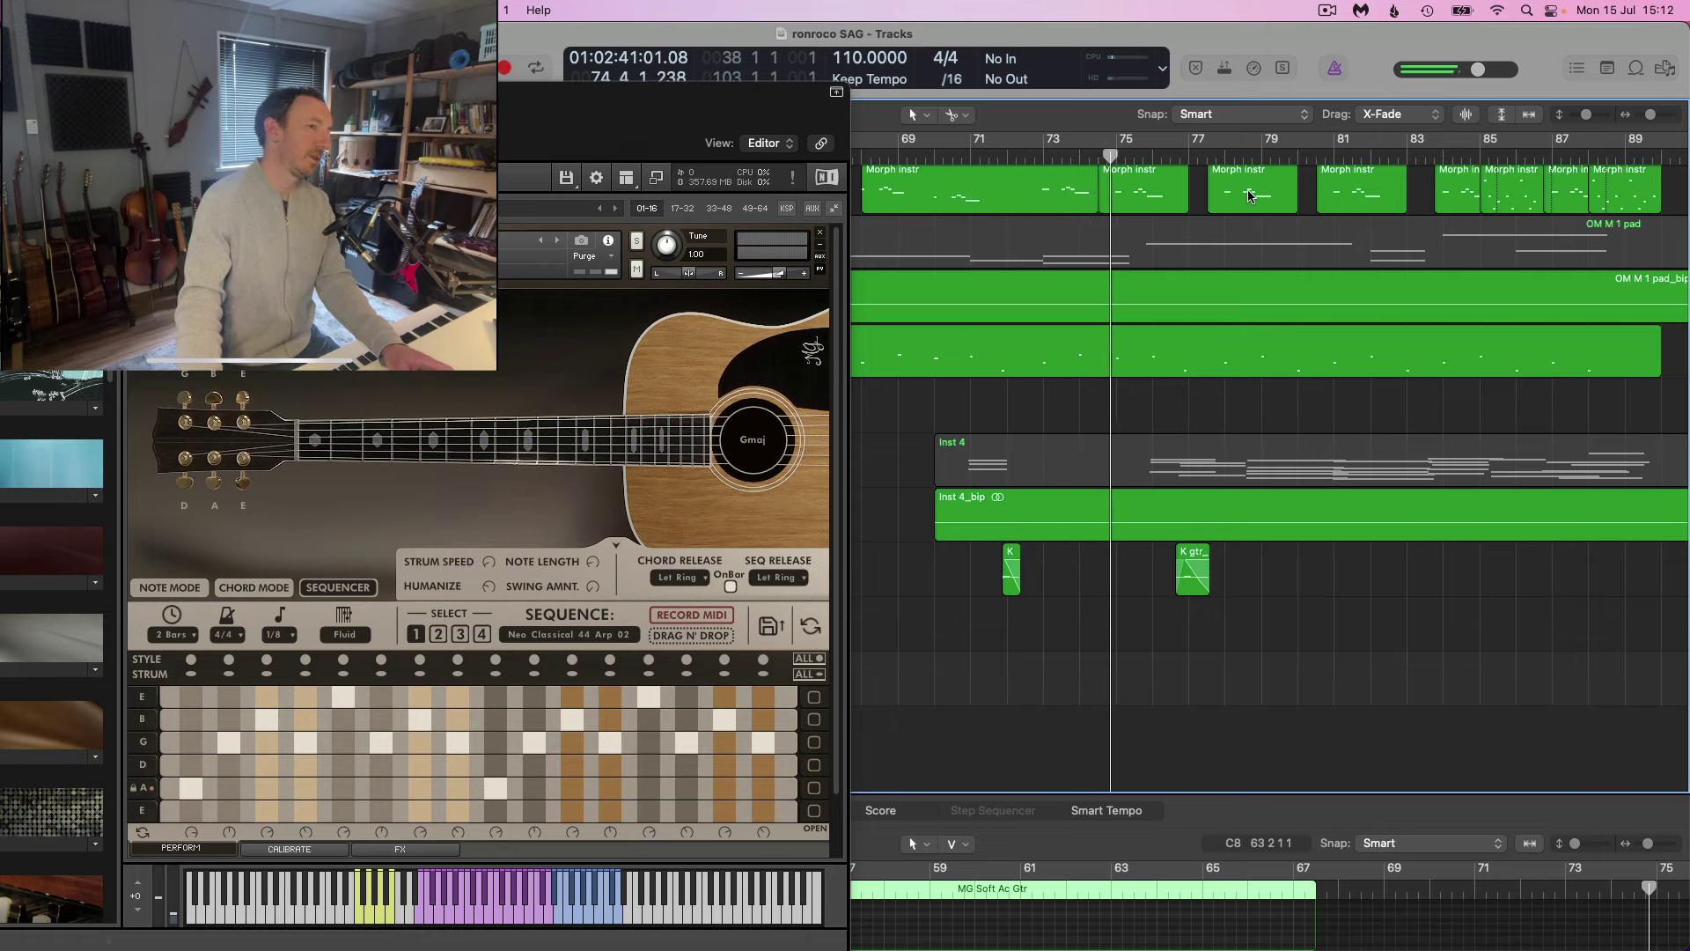
{"action": "scroll", "coordinate": [1250, 195], "scroll_direction": "right", "scroll_amount": 5}
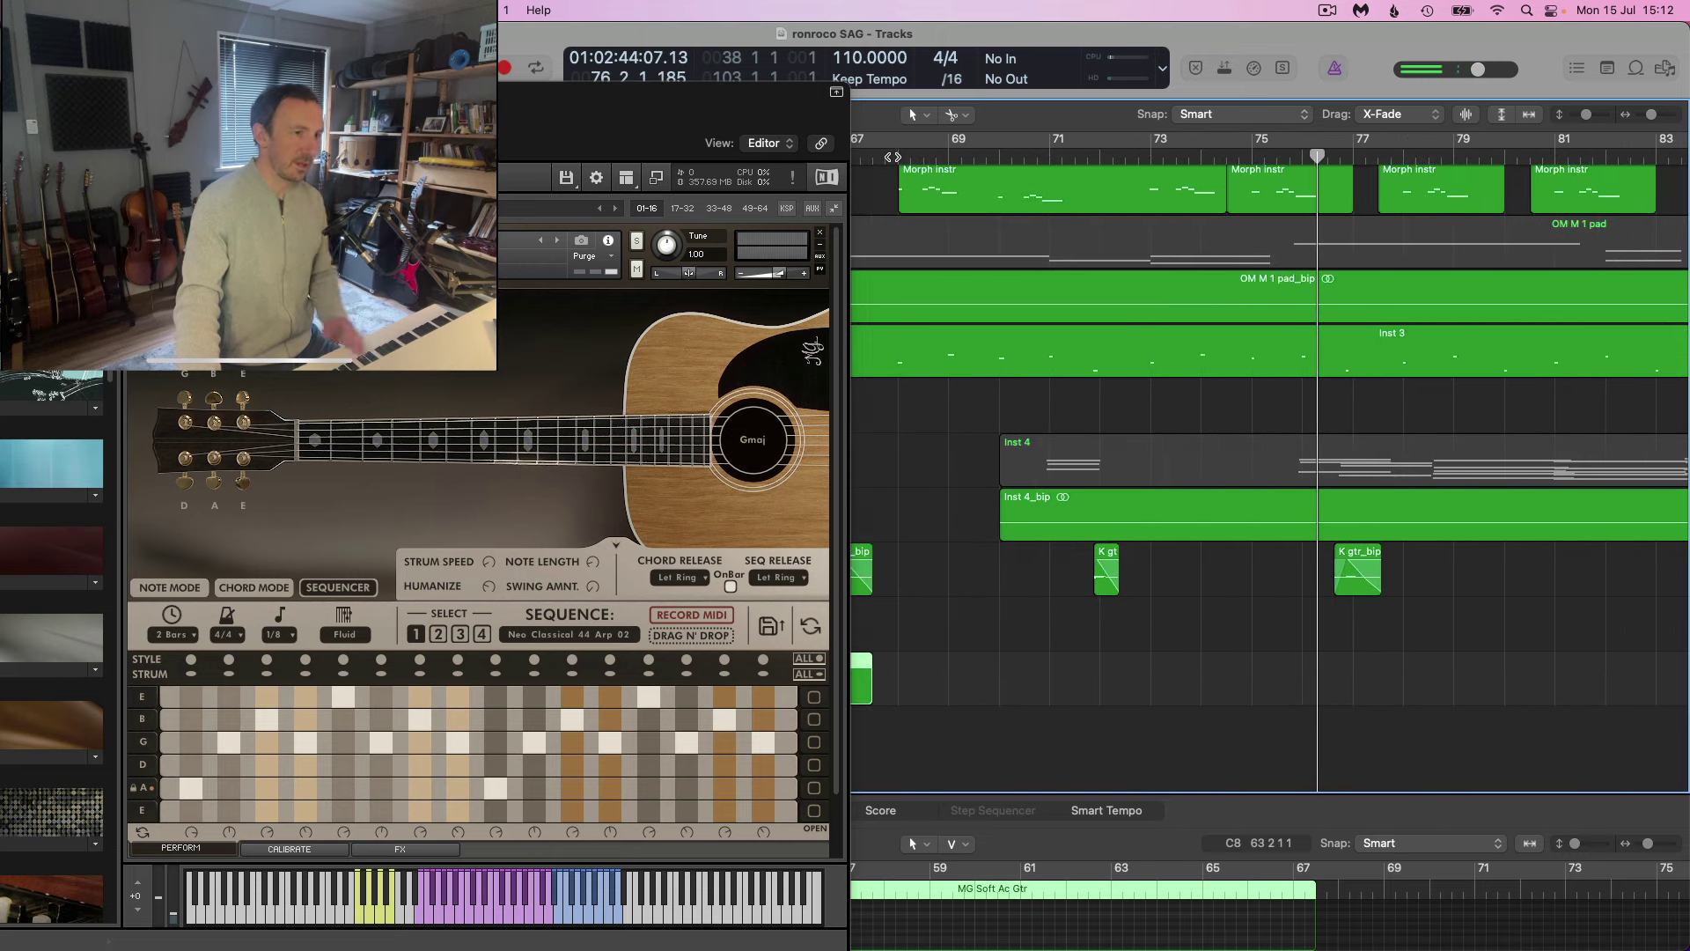
{"action": "key", "text": "space"}
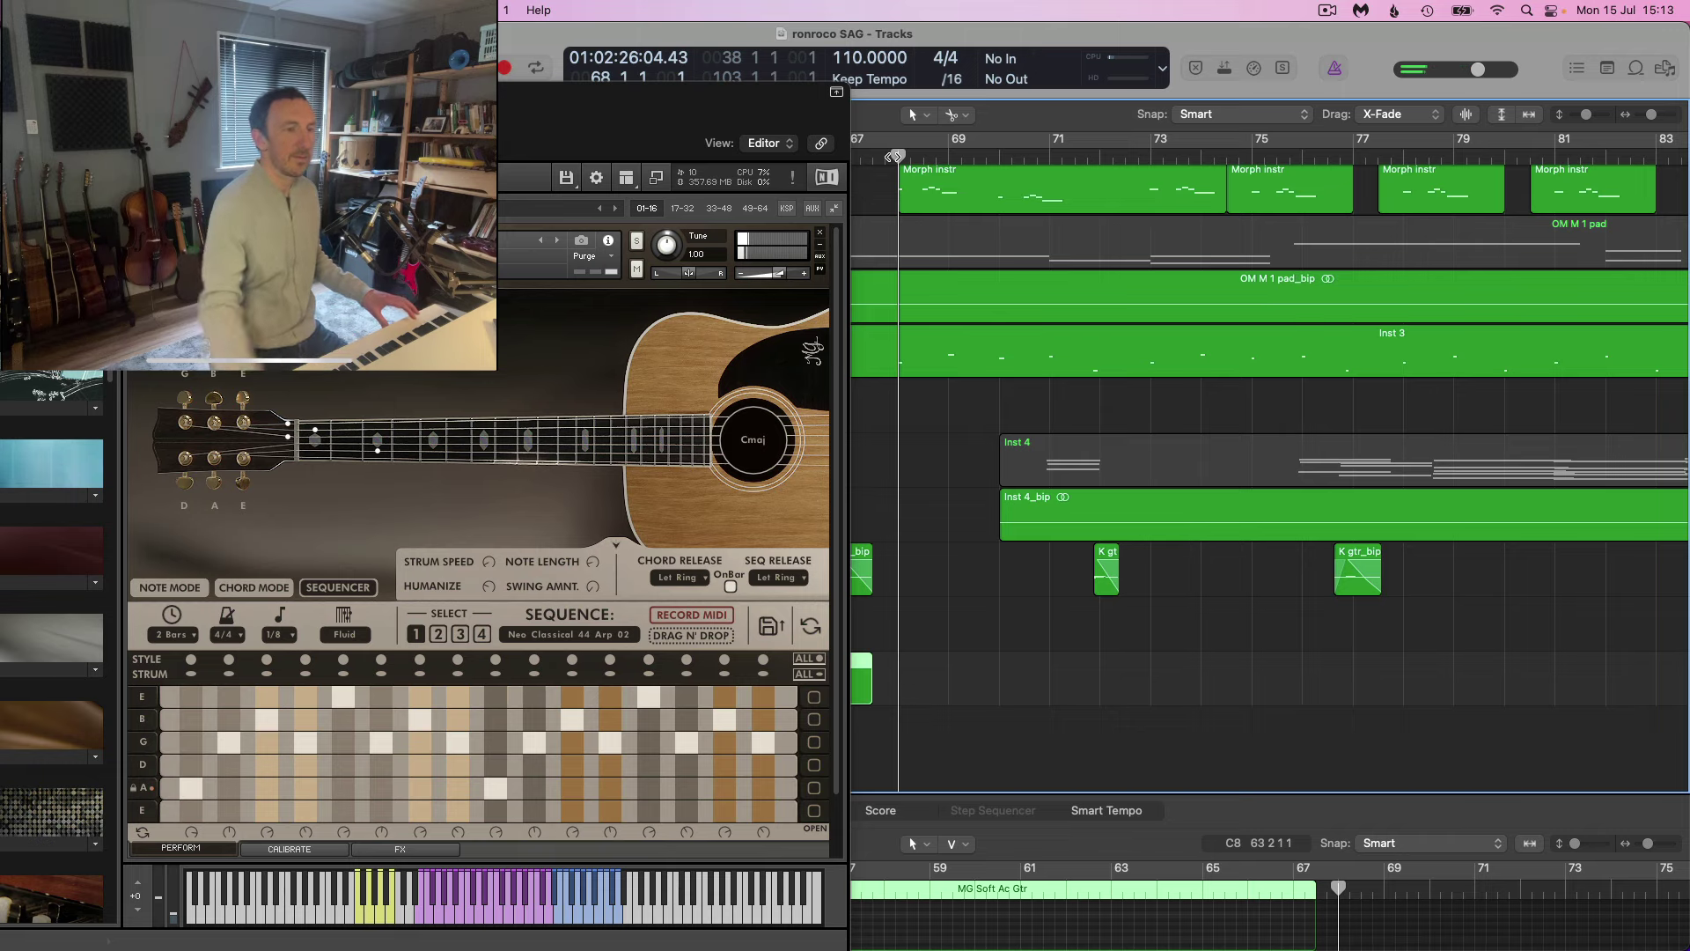
Record the next MG Soft Ac Gtr chord passage from about bar 67 to bar 84.
{"action": "scroll", "coordinate": [897, 183], "scroll_direction": "left", "scroll_amount": 2}
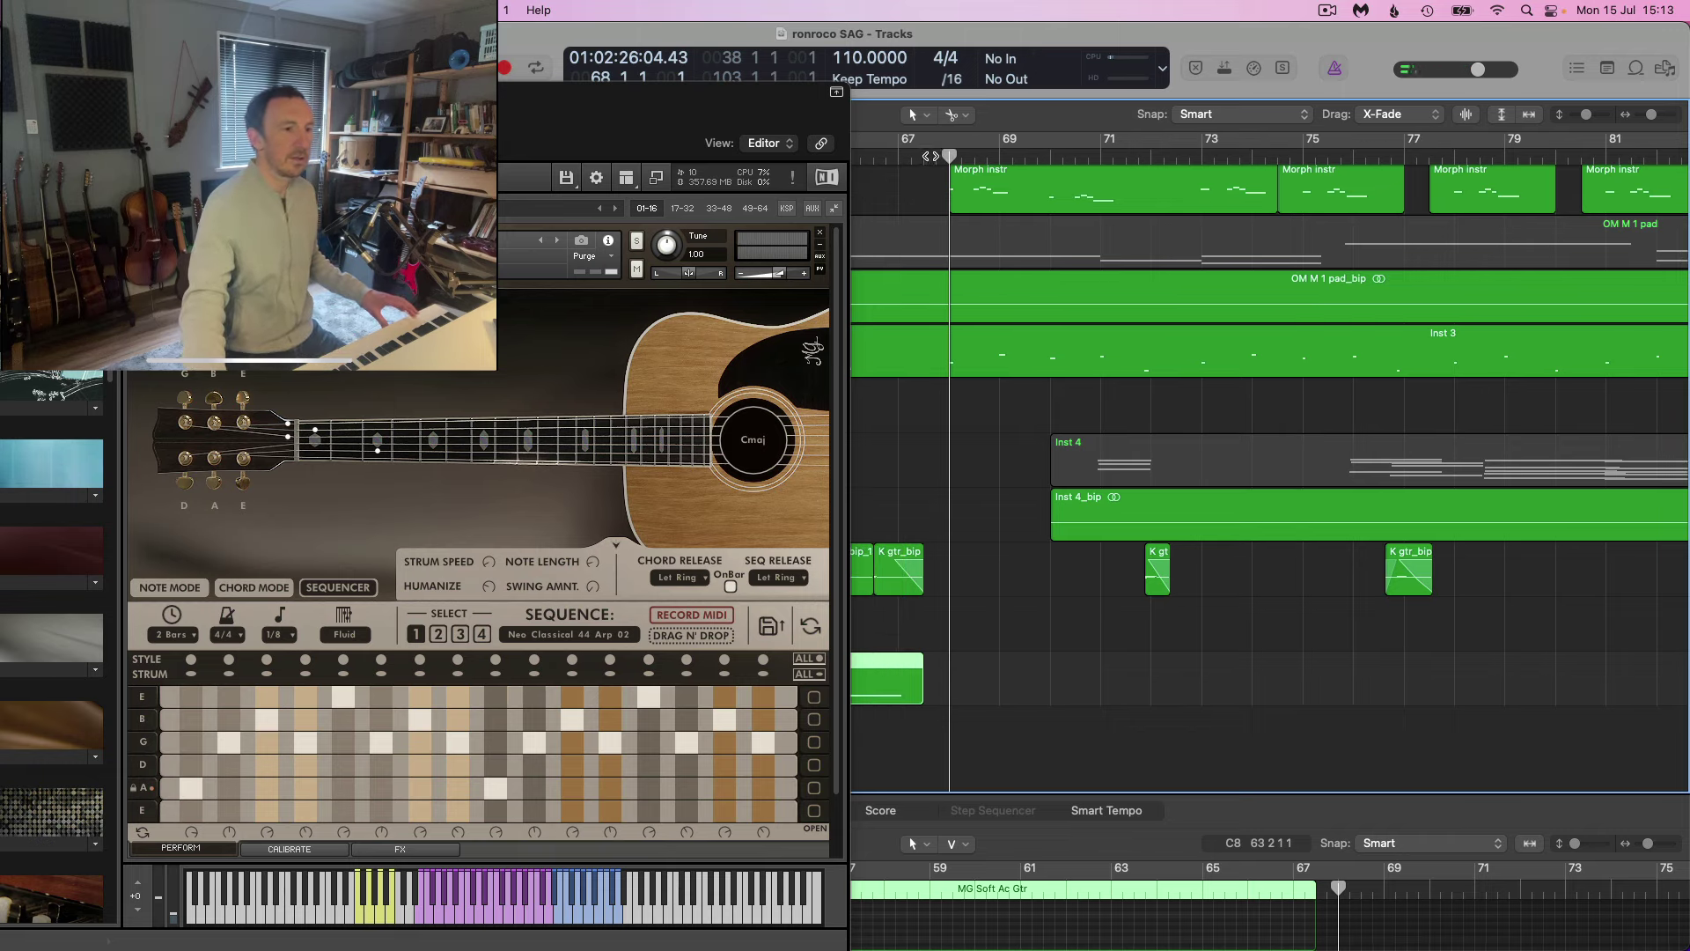
{"action": "left_click", "coordinate": [931, 156]}
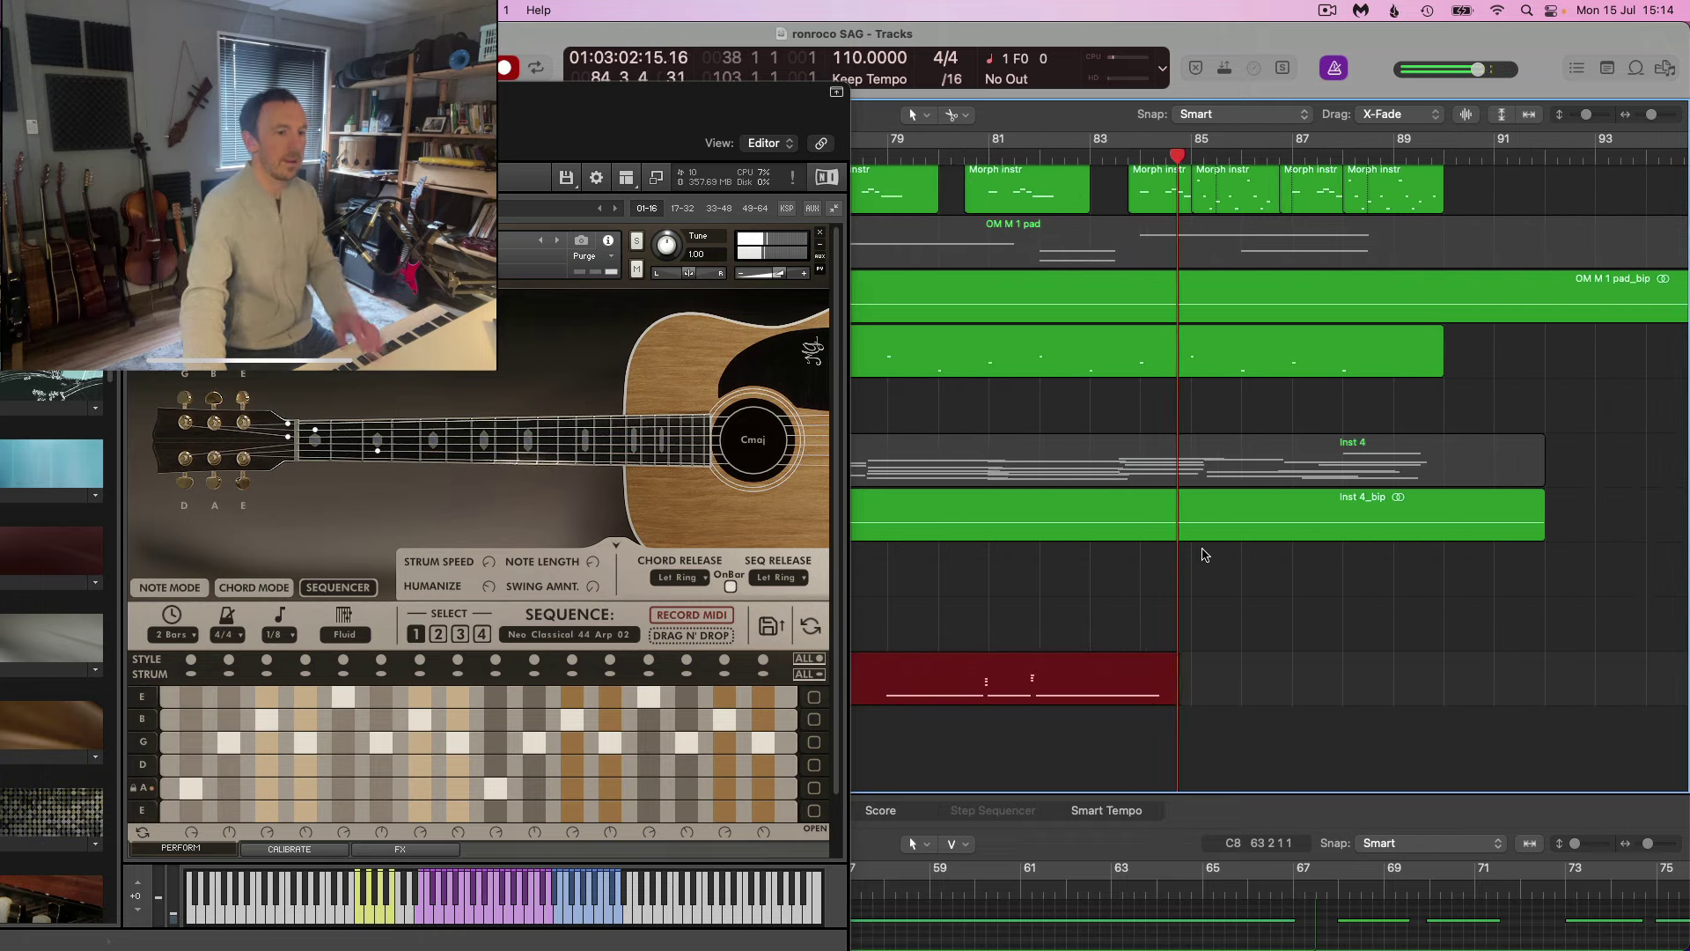
{"action": "key", "text": "space"}
Reduce the Piano Roll height again and fit the whole extended guitar region in the Tracks area.
{"action": "scroll", "coordinate": [1130, 605], "scroll_direction": "up", "scroll_amount": 5}
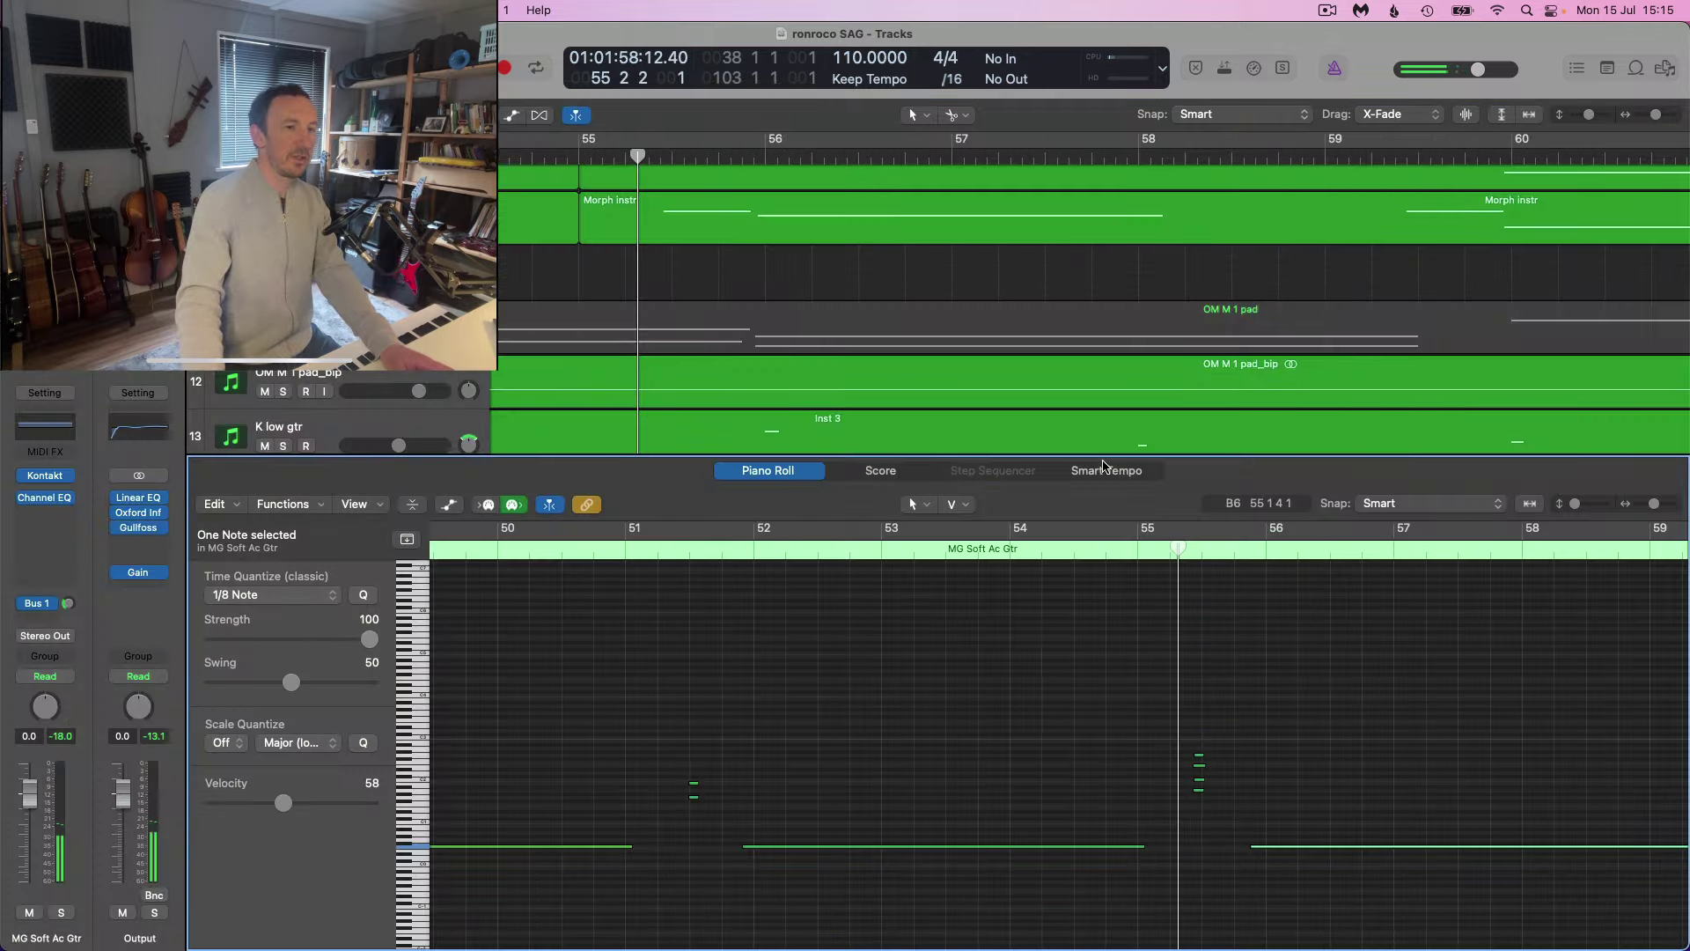
{"action": "left_click_drag", "start_coordinate": [1103, 459], "coordinate": [1101, 814]}
{"action": "scroll", "coordinate": [1048, 661], "scroll_direction": "down", "scroll_amount": 5}
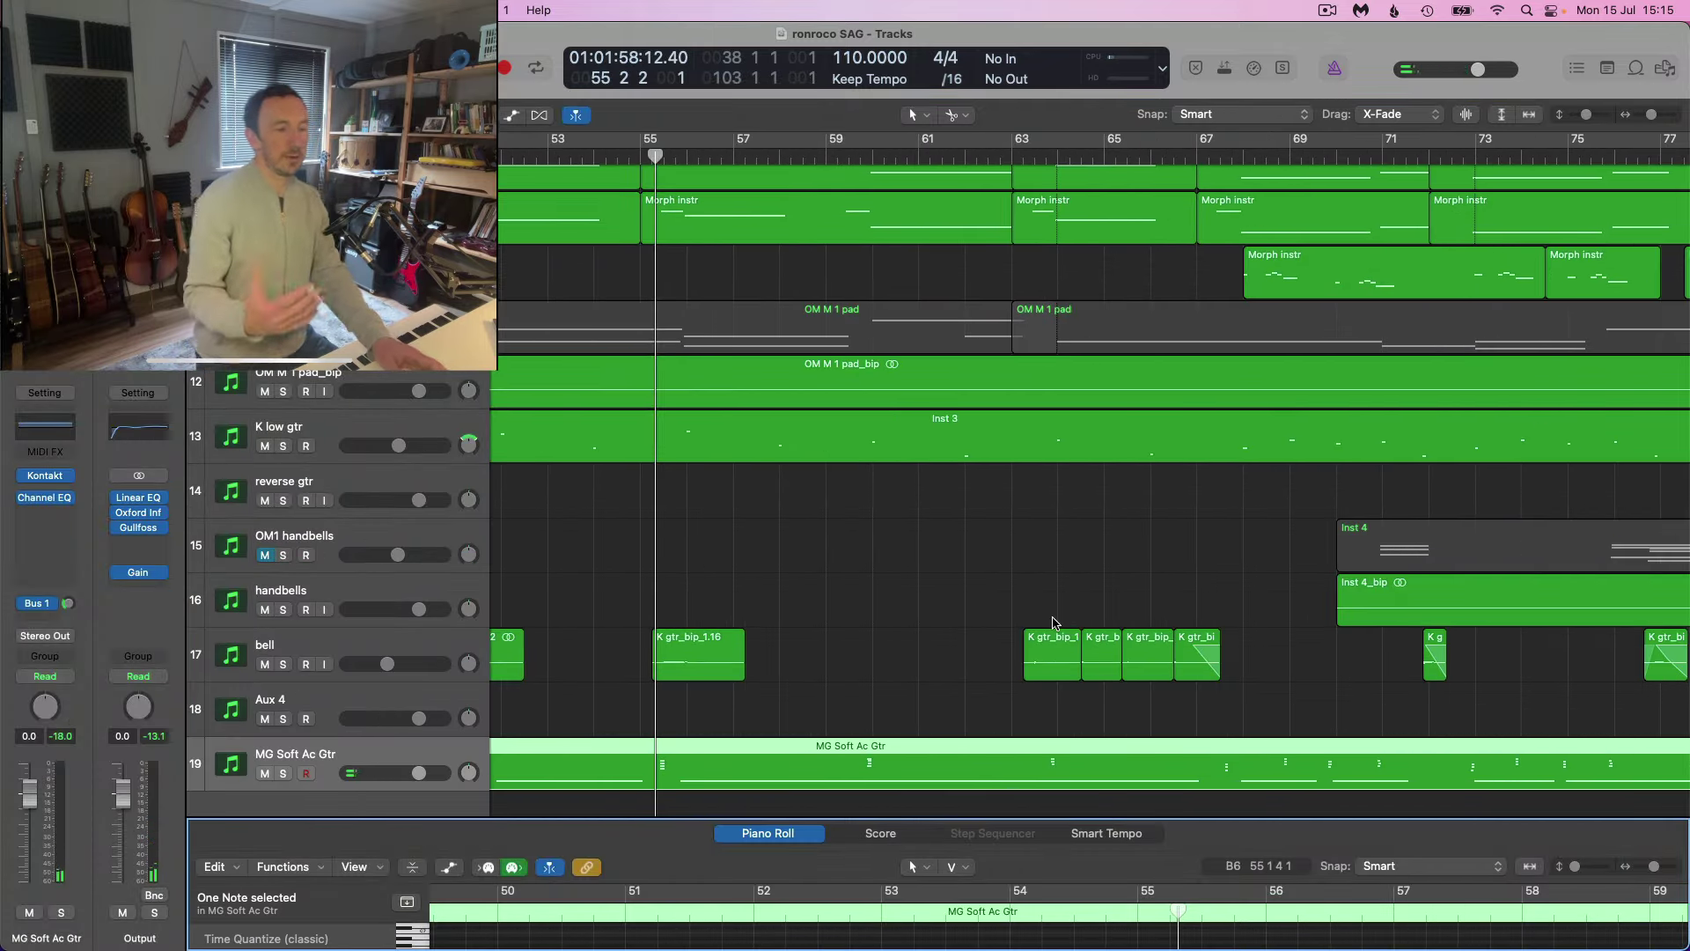
{"action": "scroll", "coordinate": [995, 641], "scroll_direction": "down", "scroll_amount": 8}
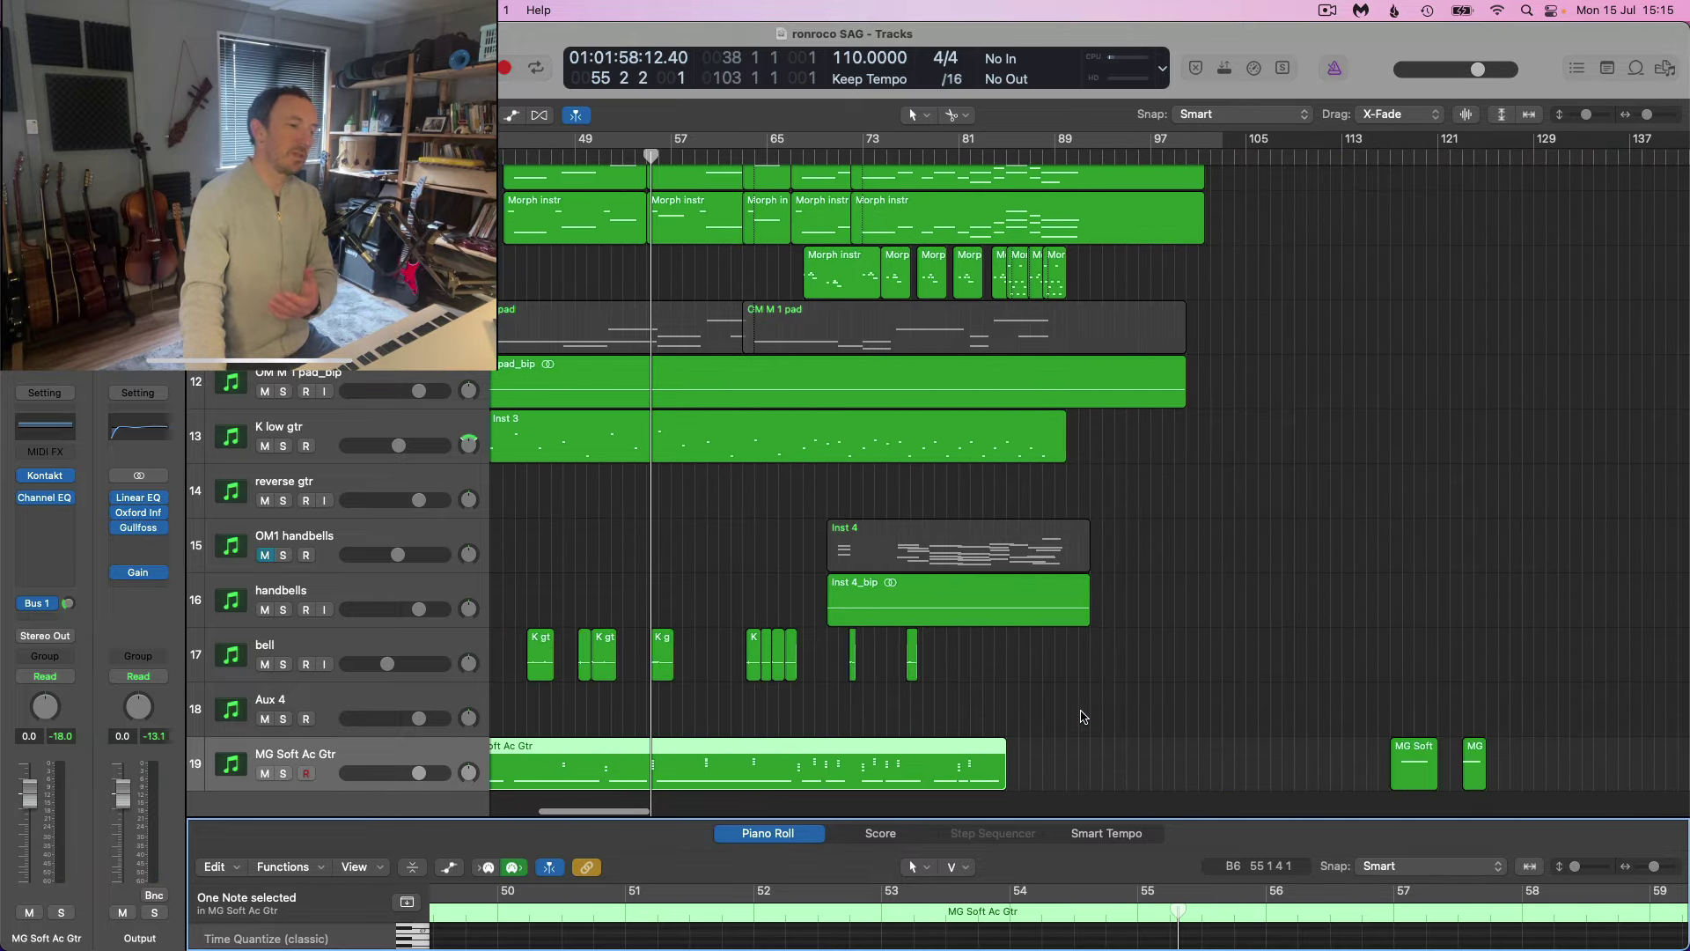
{"action": "scroll", "coordinate": [1083, 716], "scroll_direction": "left", "scroll_amount": 4}
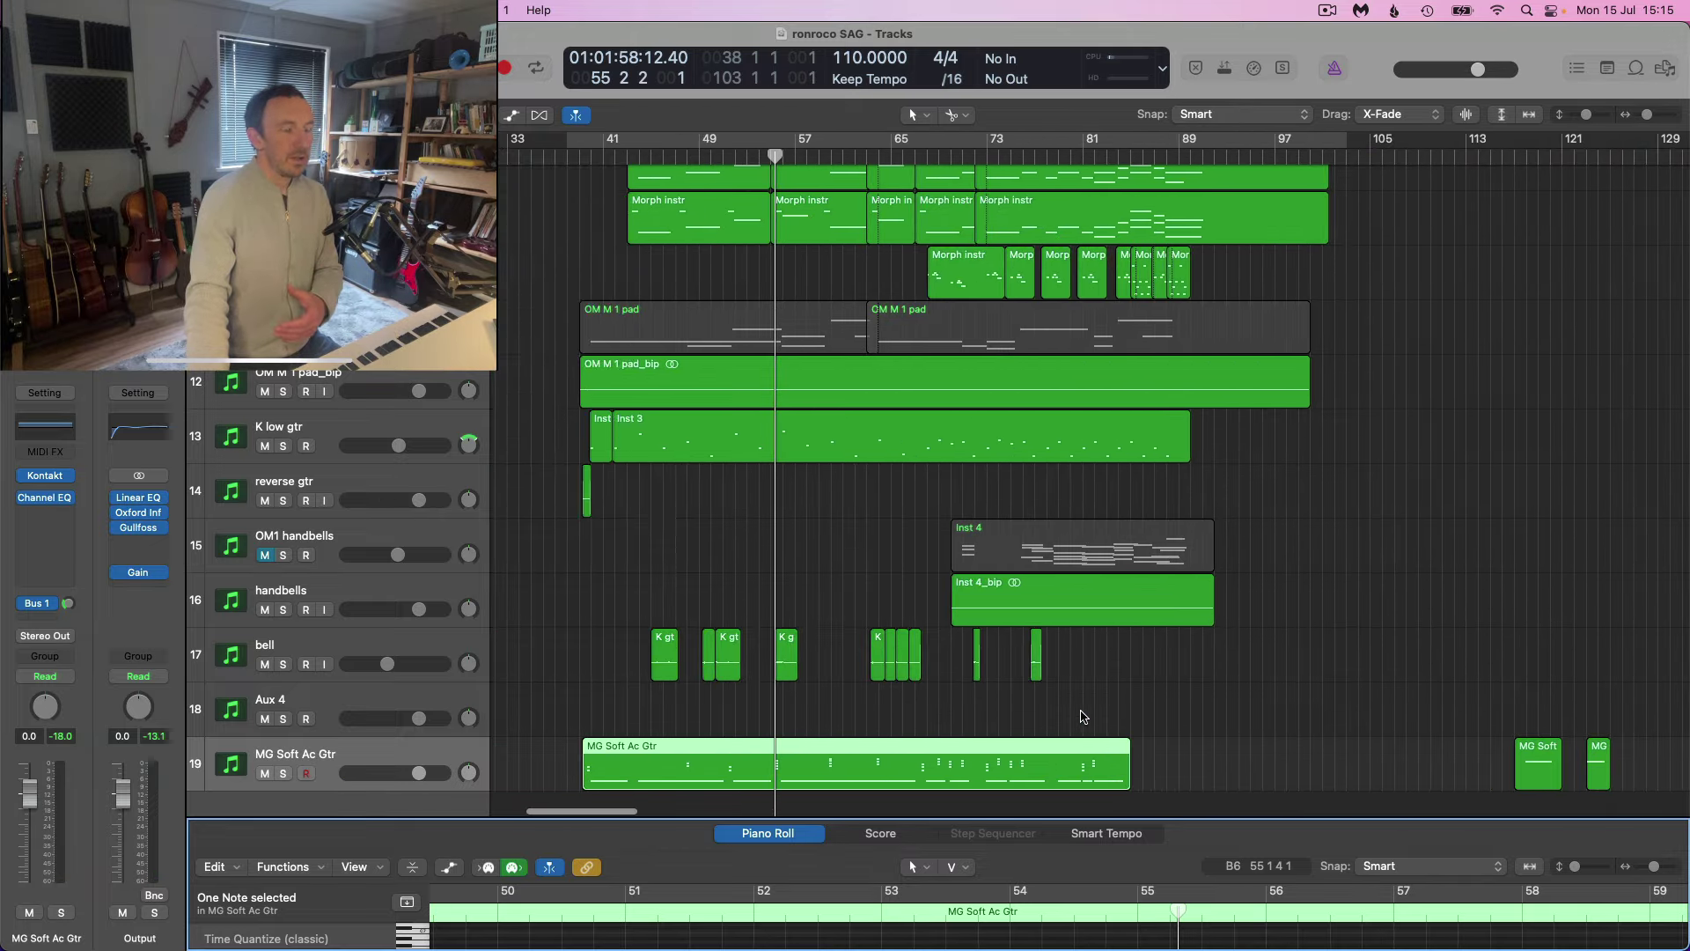
Show the Kontakt guitar window, move it aside, and play the part from about bar 39 to bar 61 to capture its MIDI.
{"action": "key", "text": "v"}
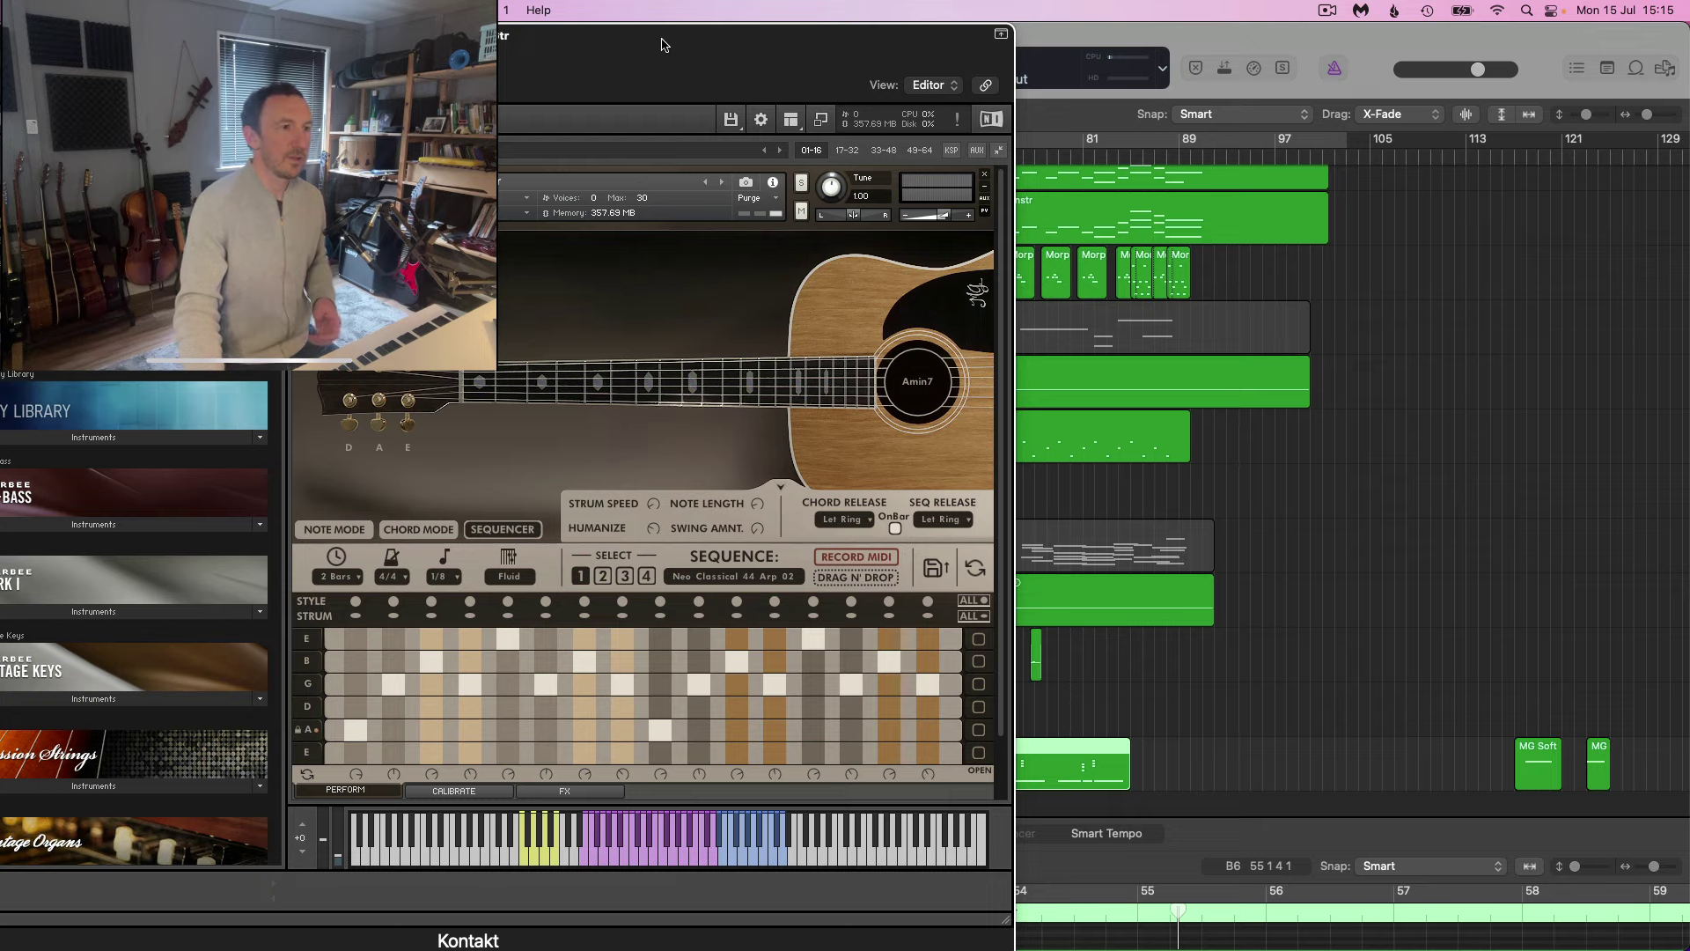
{"action": "left_click_drag", "start_coordinate": [680, 48], "coordinate": [456, 49]}
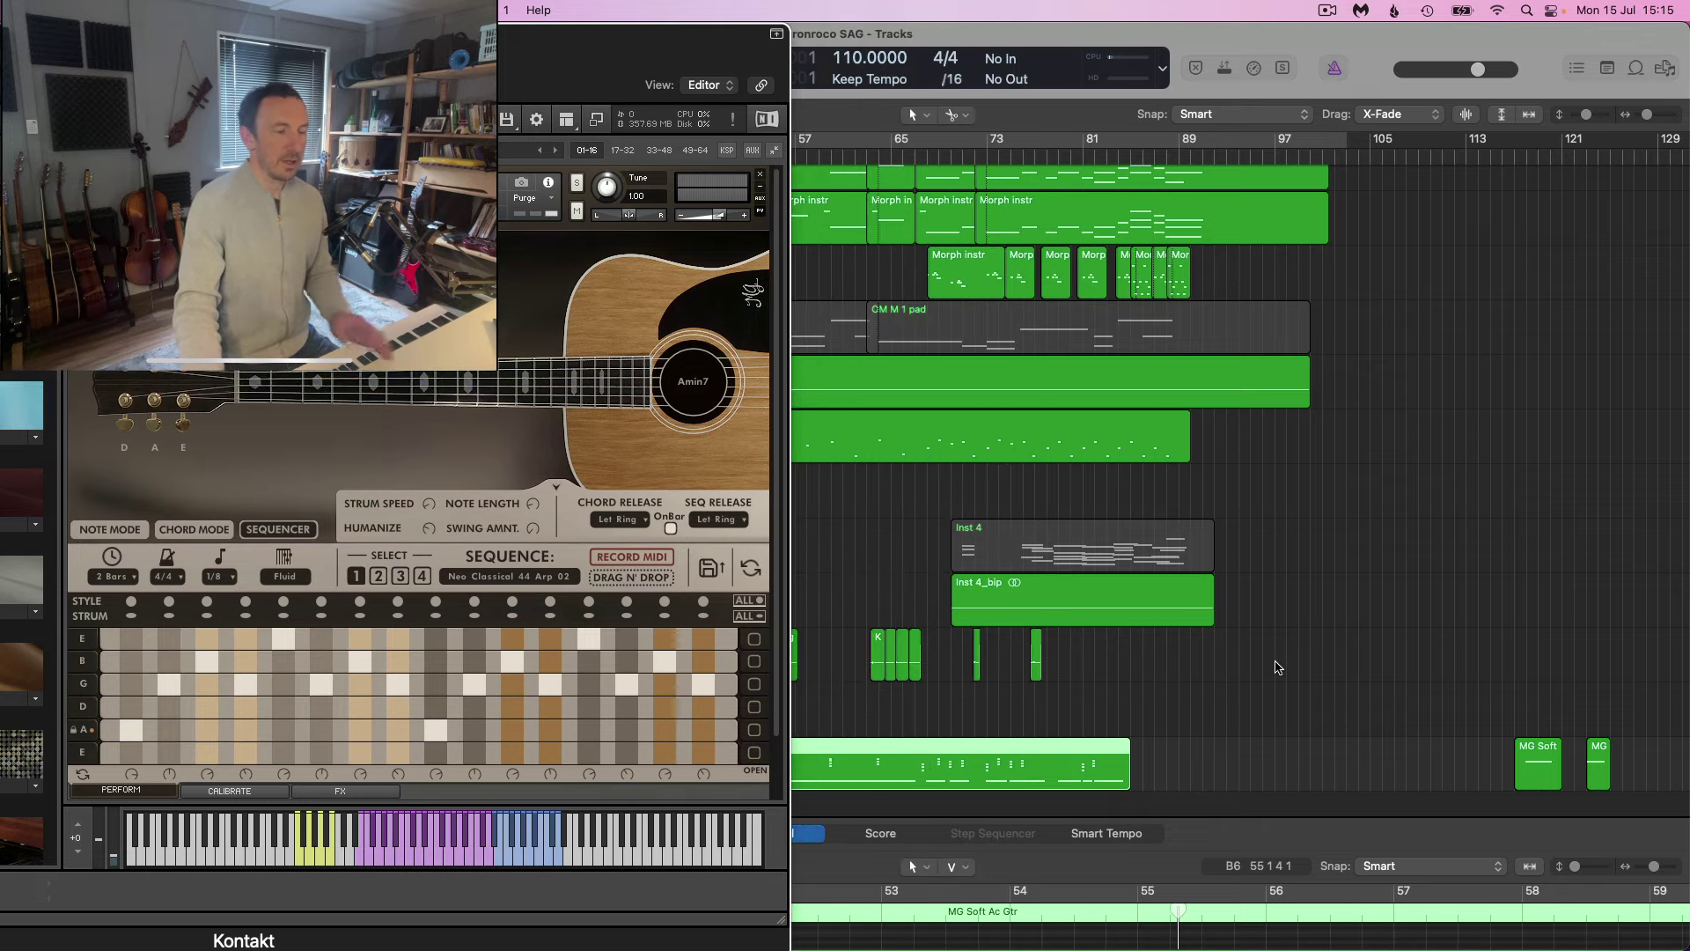
{"action": "scroll", "coordinate": [1278, 667], "scroll_direction": "left", "scroll_amount": 10}
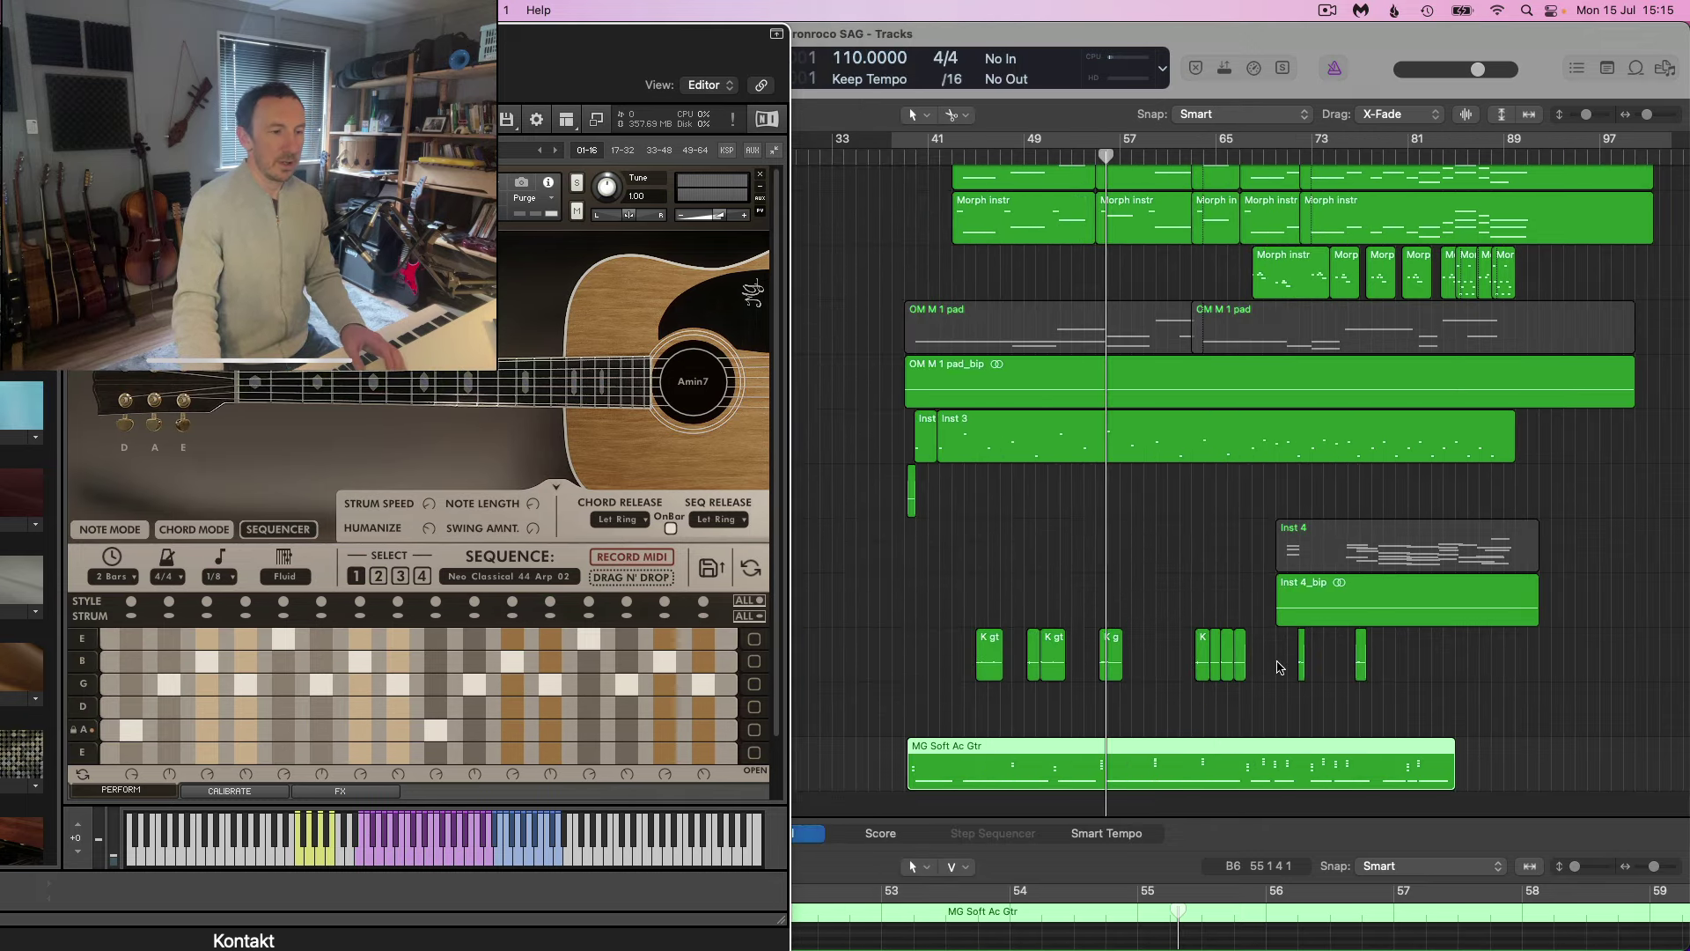
{"action": "left_click", "coordinate": [938, 163]}
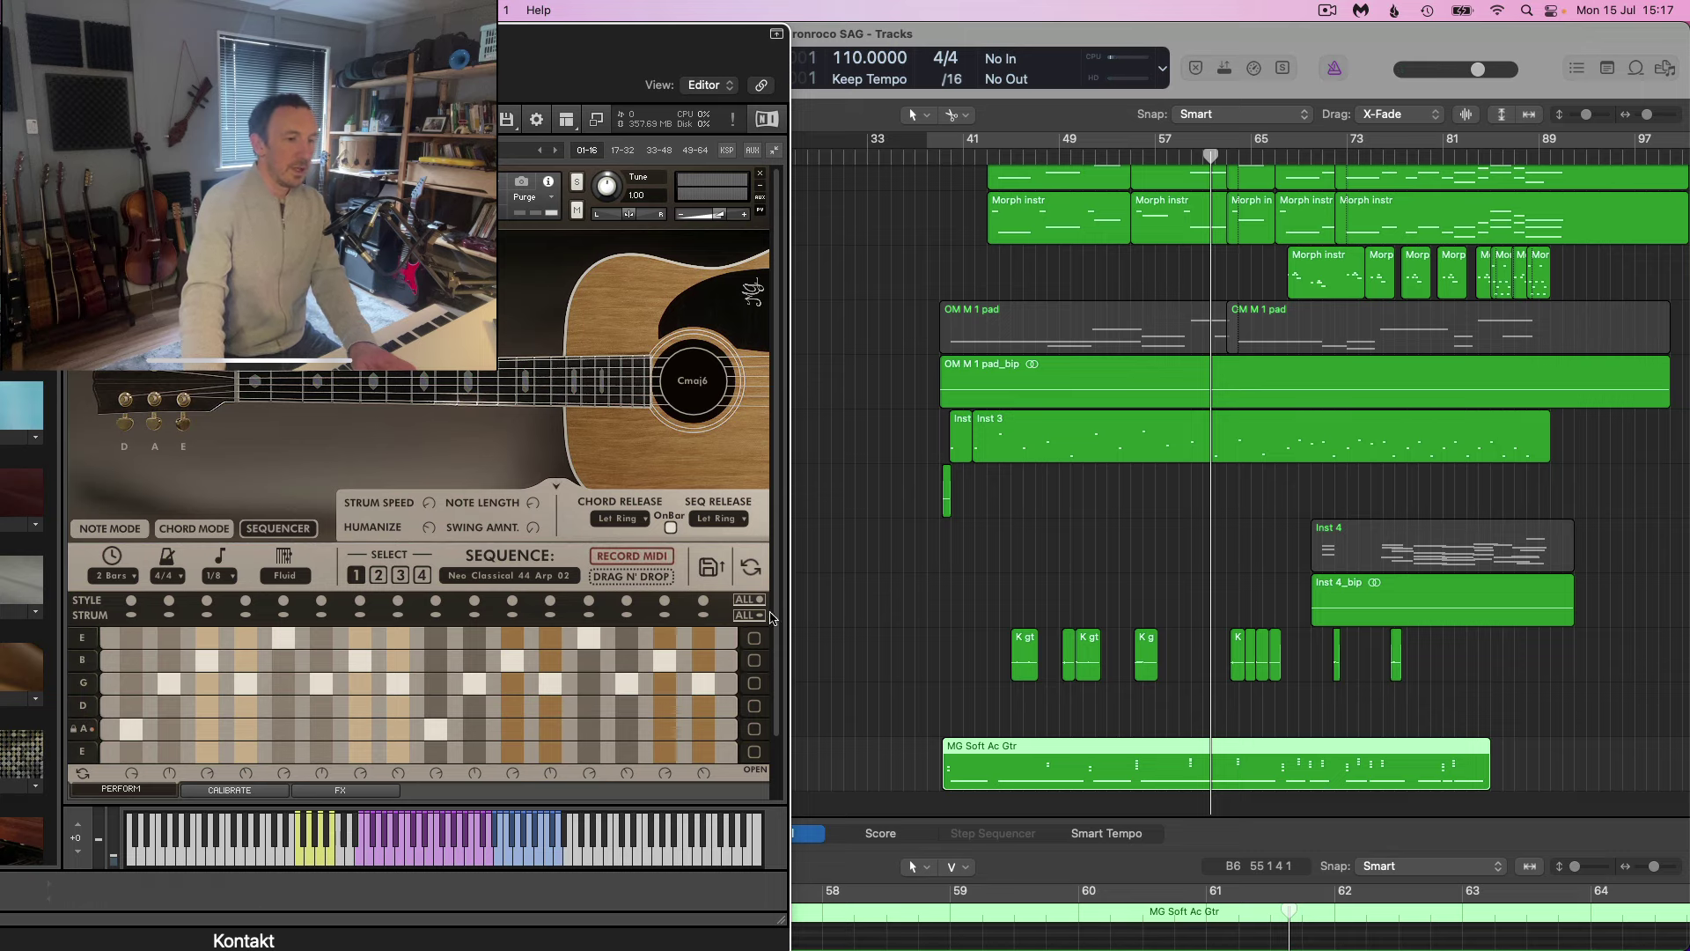
Export the guitar's recorded MIDI into the project below the MG Soft Ac Gtr track, starting at bar 39.
{"action": "scroll", "coordinate": [977, 662], "scroll_direction": "down", "scroll_amount": 2}
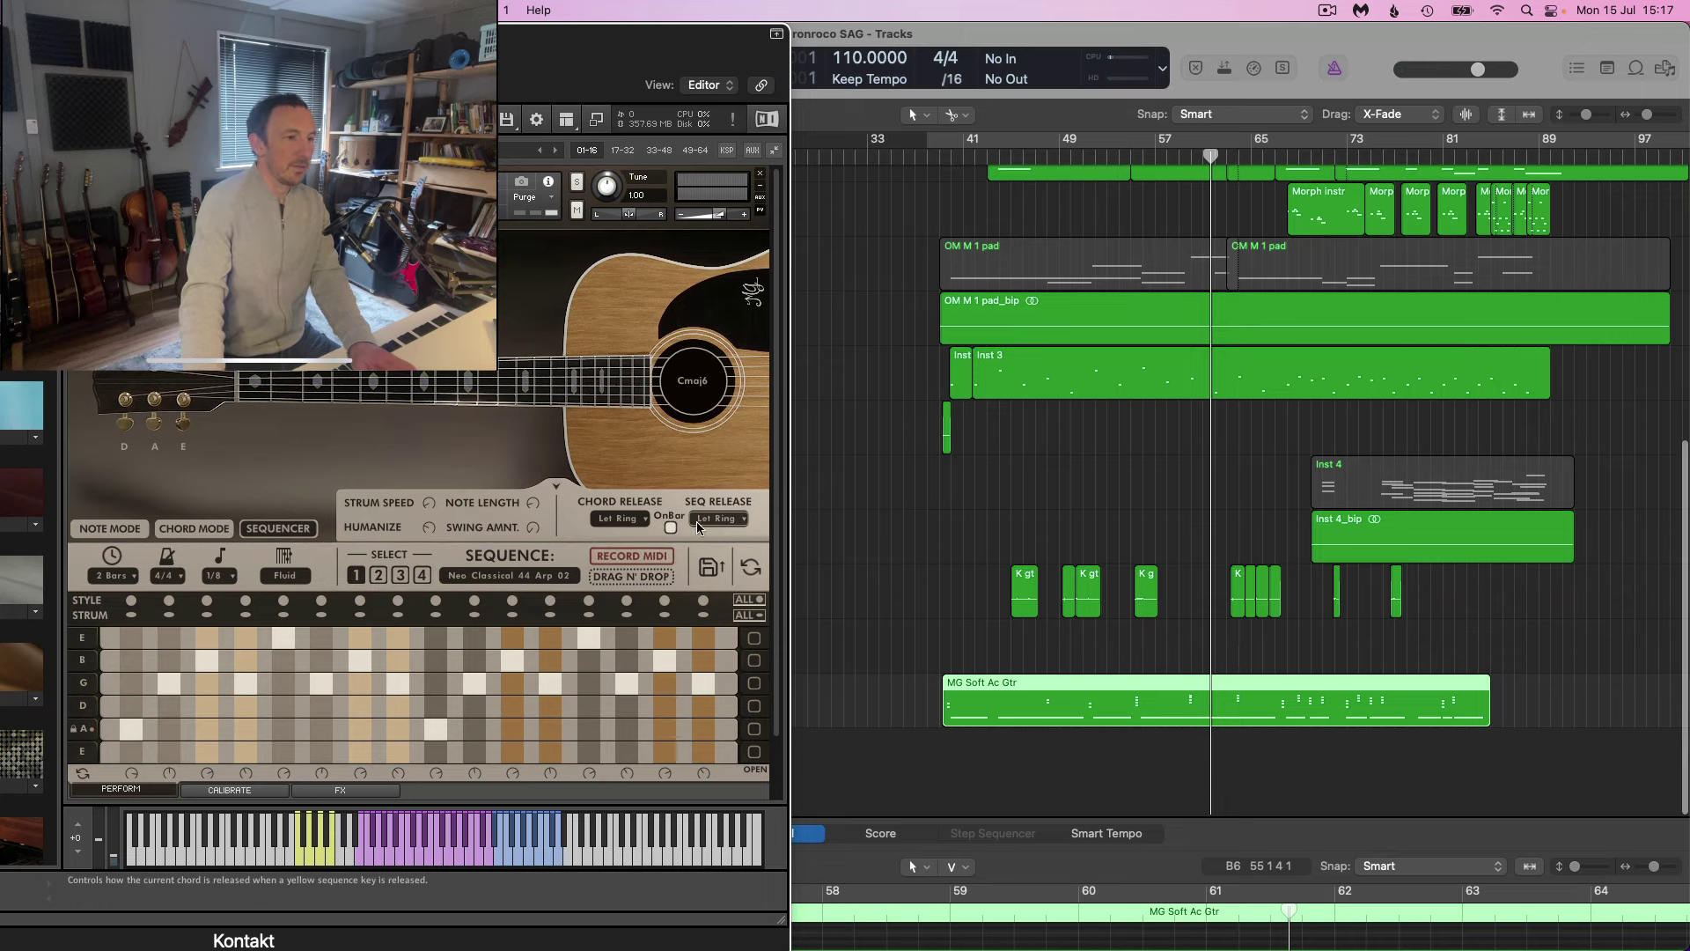
{"action": "left_click_drag", "start_coordinate": [778, 652], "coordinate": [958, 755]}
{"action": "scroll", "coordinate": [958, 749], "scroll_direction": "up", "scroll_amount": 3}
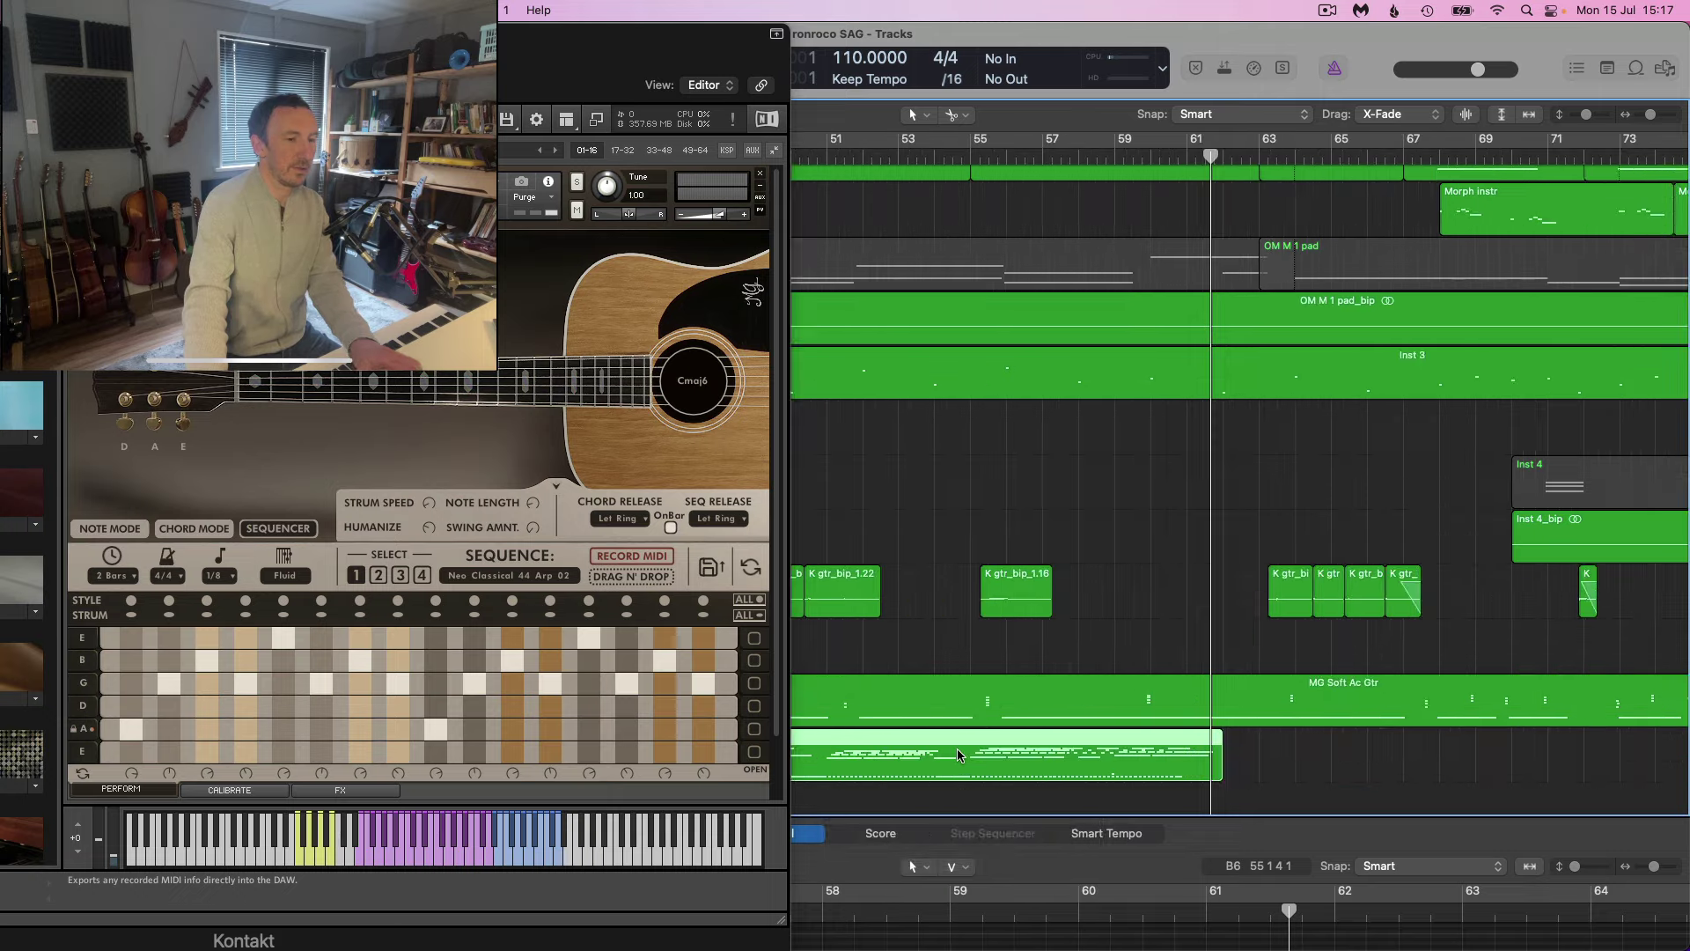
{"action": "scroll", "coordinate": [1000, 755], "scroll_direction": "up", "scroll_amount": 3}
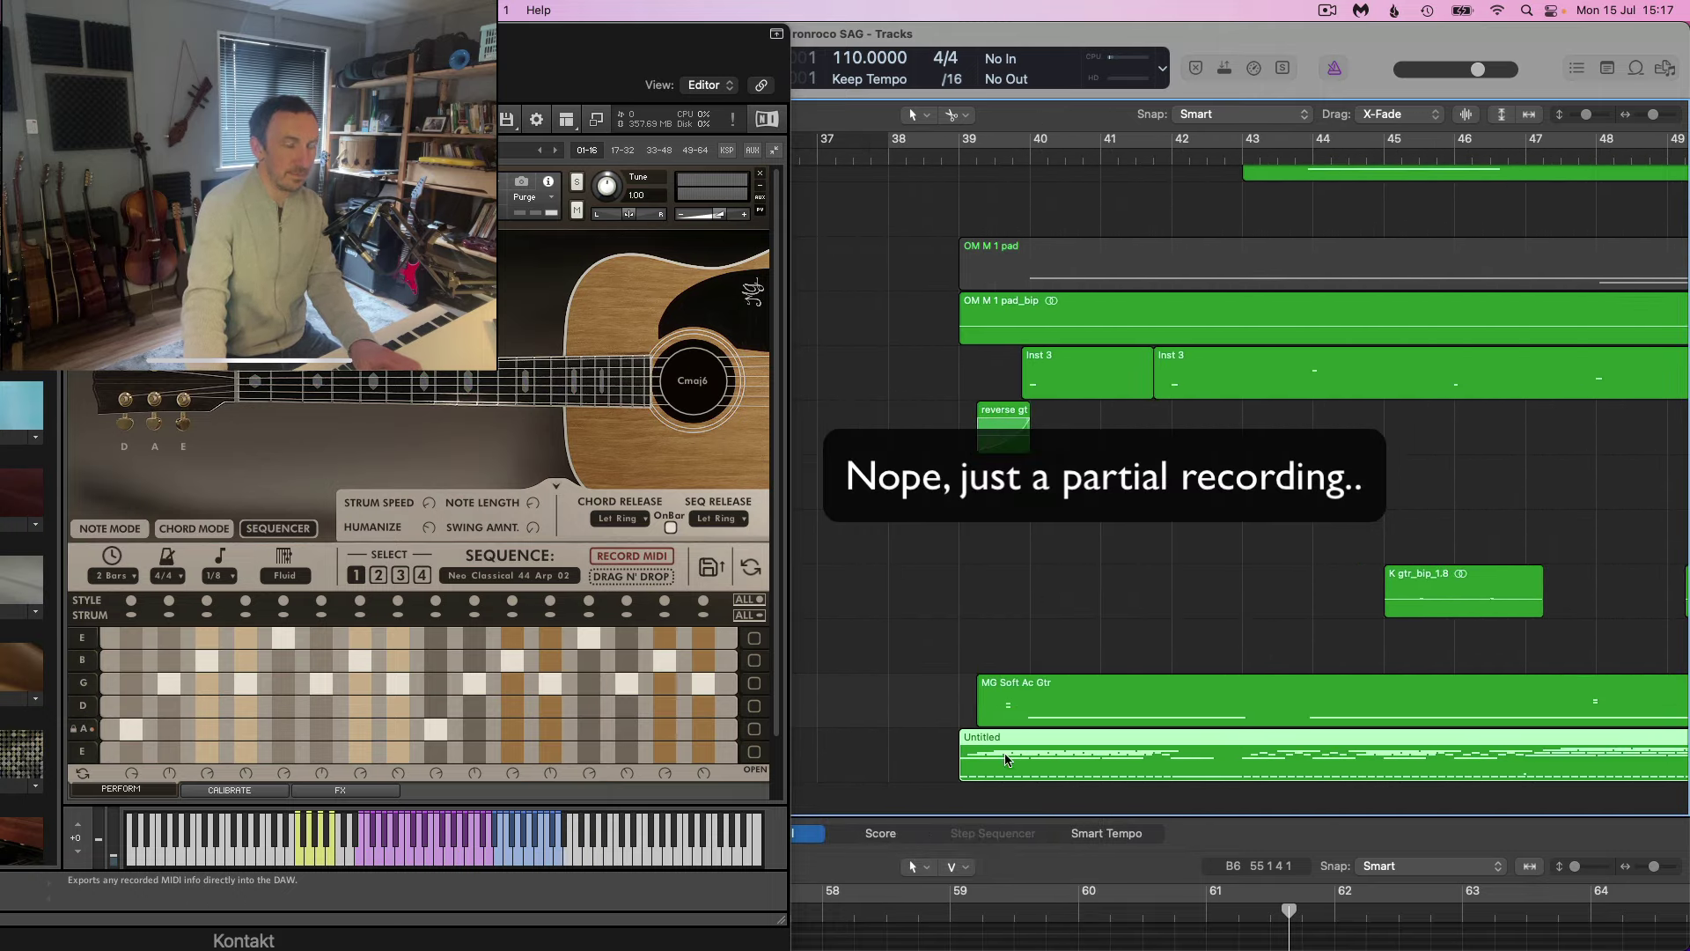
Place the exported MIDI region on the MG Soft Ac Gtr track at bar 40 and open it in the Piano Roll during playback.
{"action": "mouse_move", "coordinate": [1092, 764]}
{"action": "left_mouse_down"}
{"action": "mouse_move", "coordinate": [1136, 759]}
{"action": "mouse_move", "coordinate": [1094, 755]}
{"action": "left_mouse_up"}
{"action": "scroll", "coordinate": [1131, 757], "scroll_direction": "up", "scroll_amount": 3}
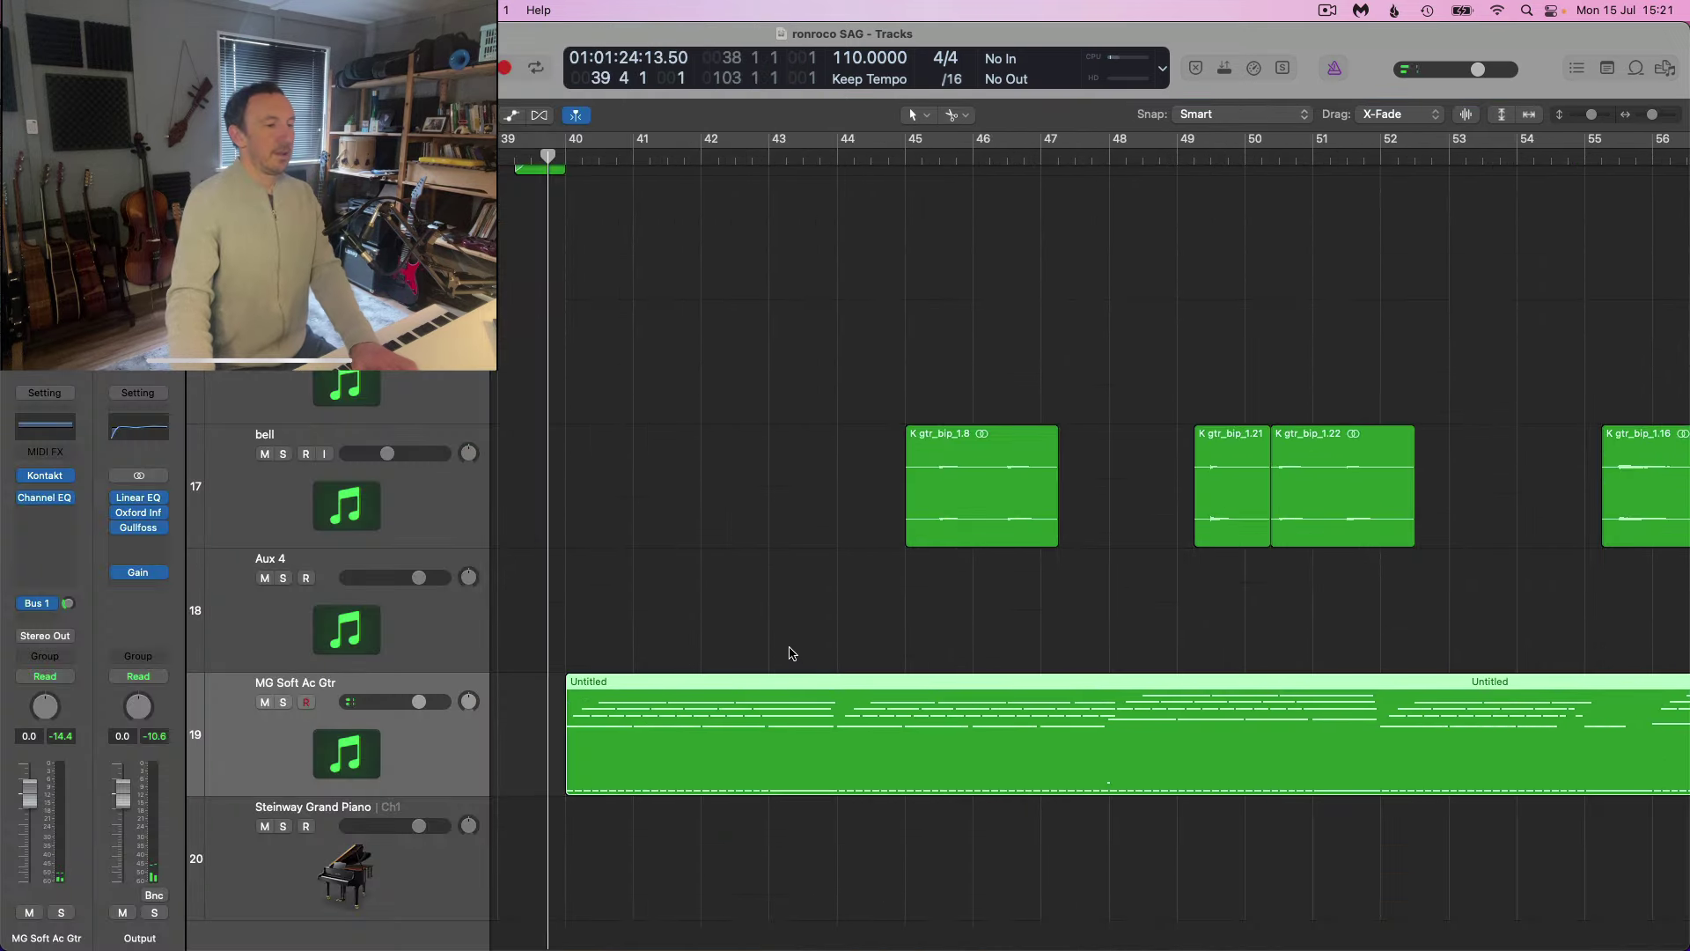
{"action": "scroll", "coordinate": [784, 599], "scroll_direction": "up", "scroll_amount": 5}
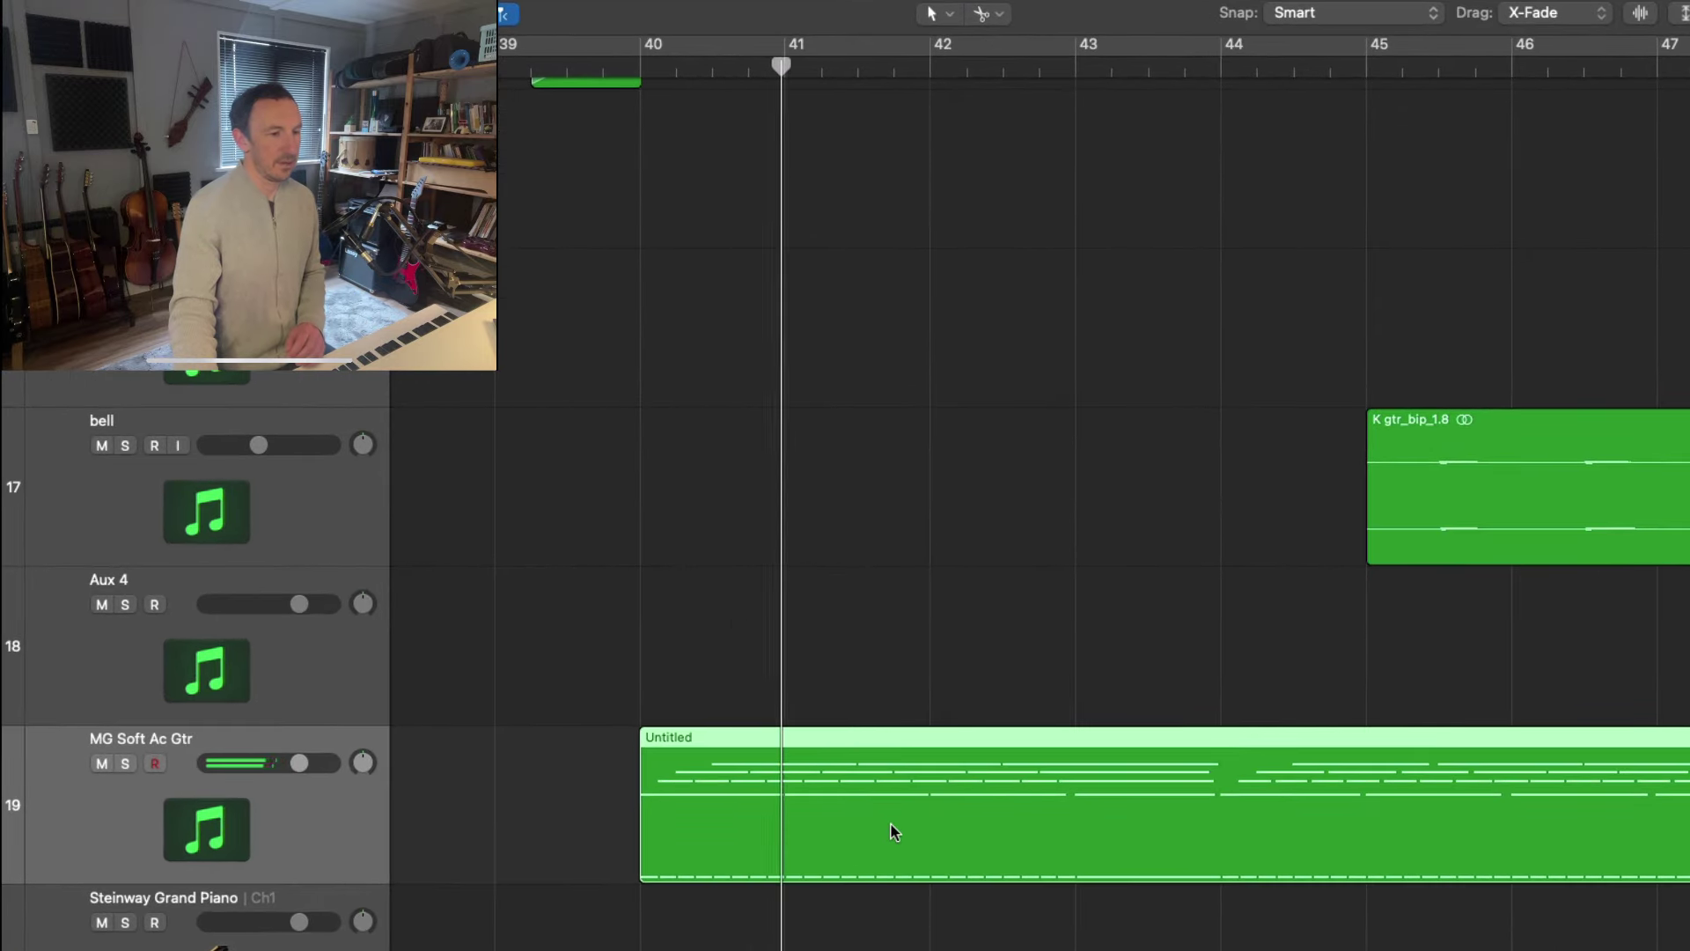
{"action": "double_click", "coordinate": [892, 832]}
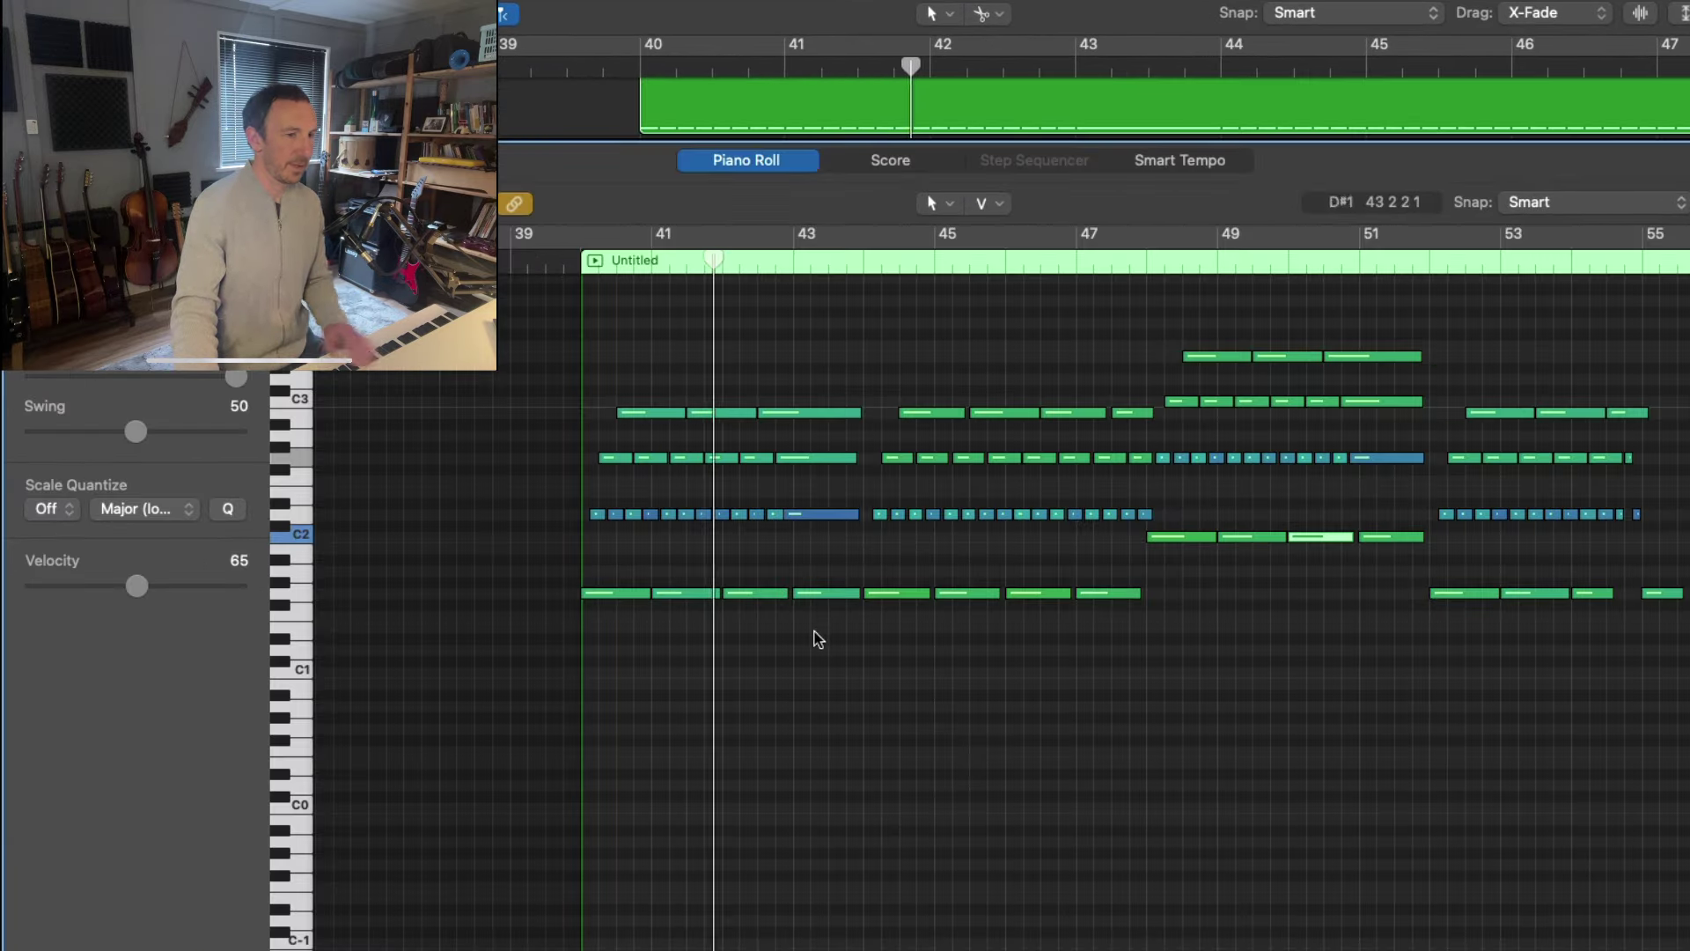
{"action": "scroll", "coordinate": [821, 639], "scroll_direction": "up", "scroll_amount": 5}
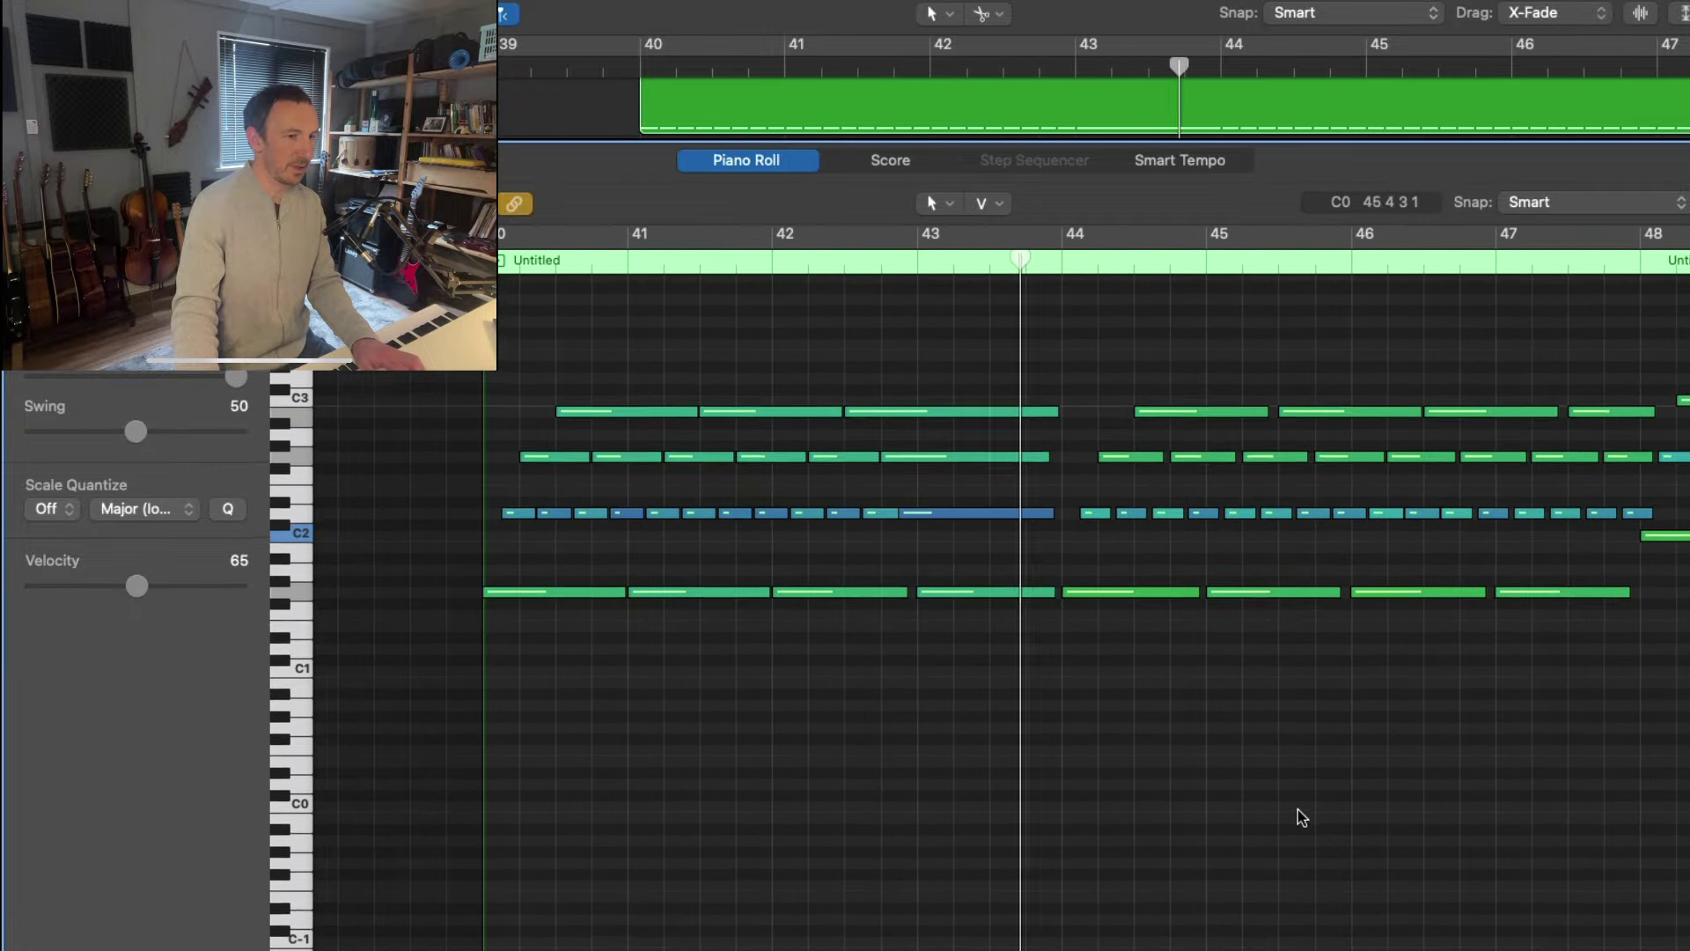
Follow the exported guitar notes in the Piano Roll from bar 43 to about bar 51 during playback.
{"action": "scroll", "coordinate": [1276, 805], "scroll_direction": "right", "scroll_amount": 5}
{"action": "scroll", "coordinate": [1217, 790], "scroll_direction": "right", "scroll_amount": 5}
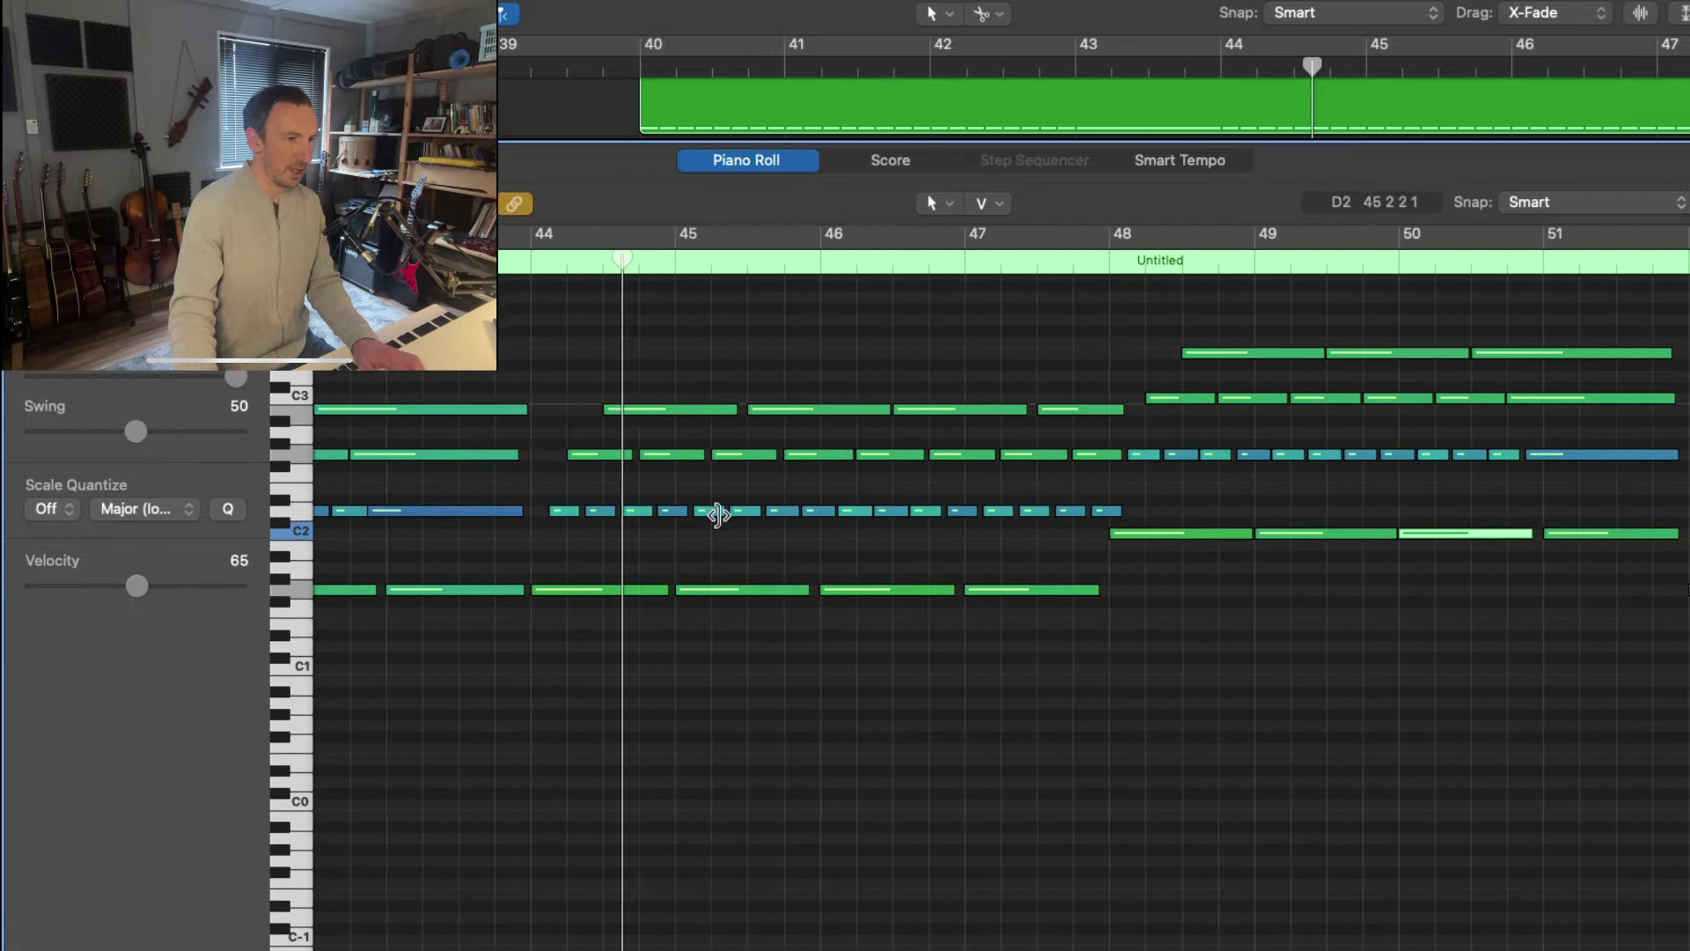
{"action": "scroll", "coordinate": [1071, 898], "scroll_direction": "up", "scroll_amount": 5}
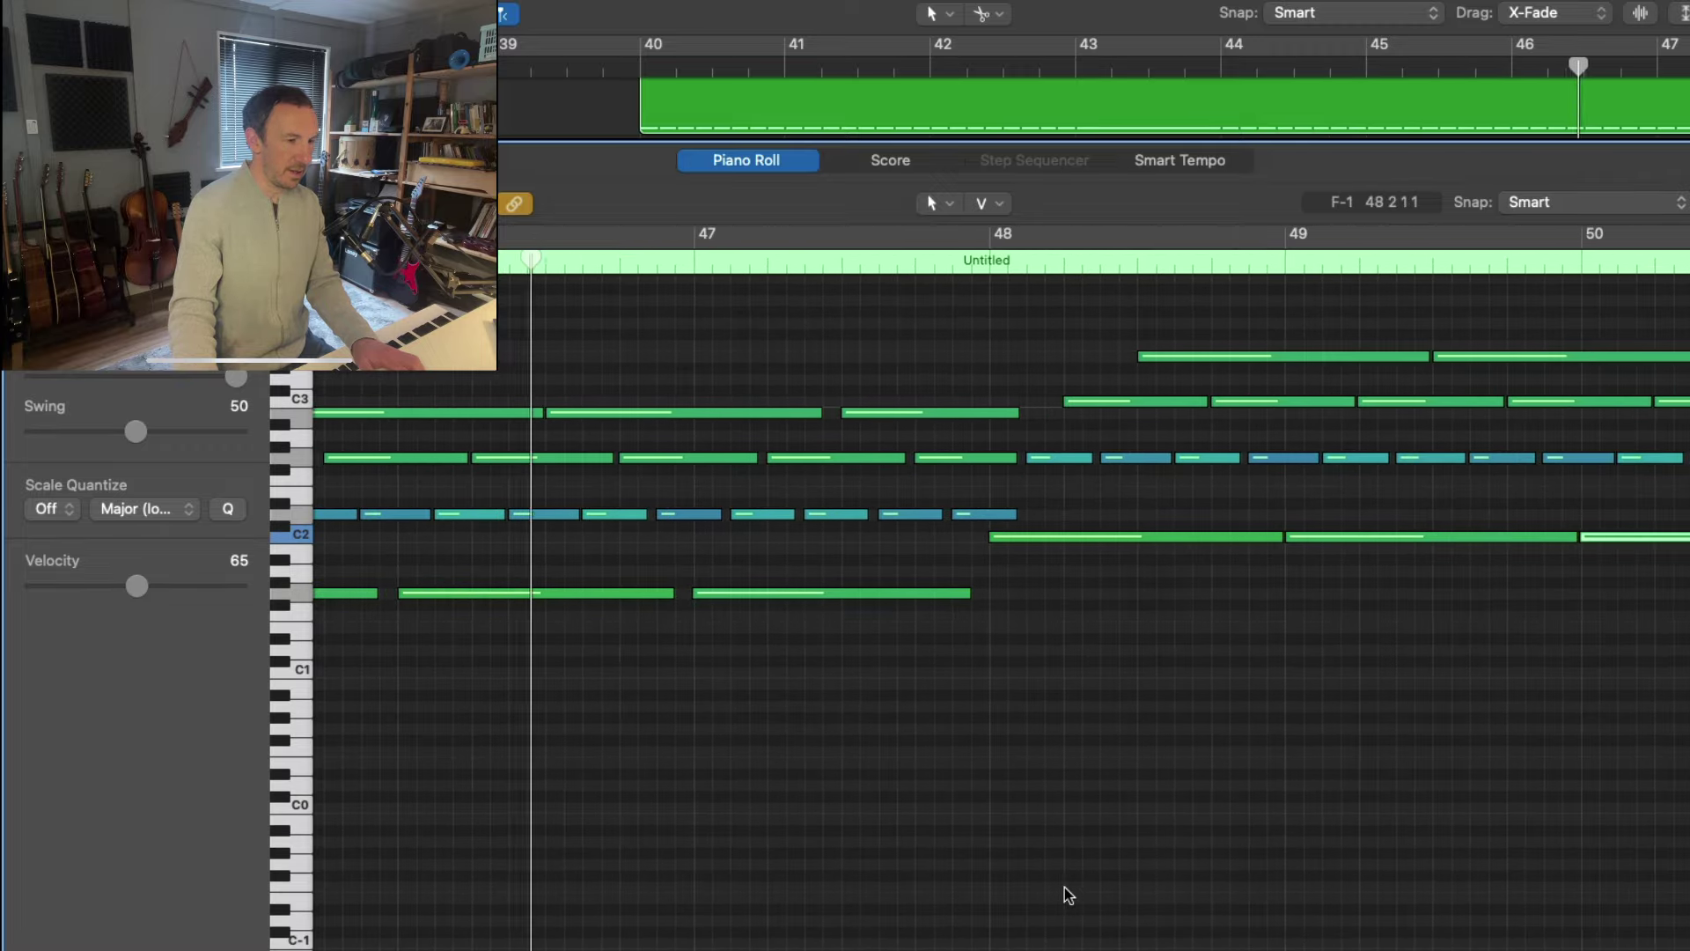
{"action": "scroll", "coordinate": [1068, 895], "scroll_direction": "left", "scroll_amount": 3}
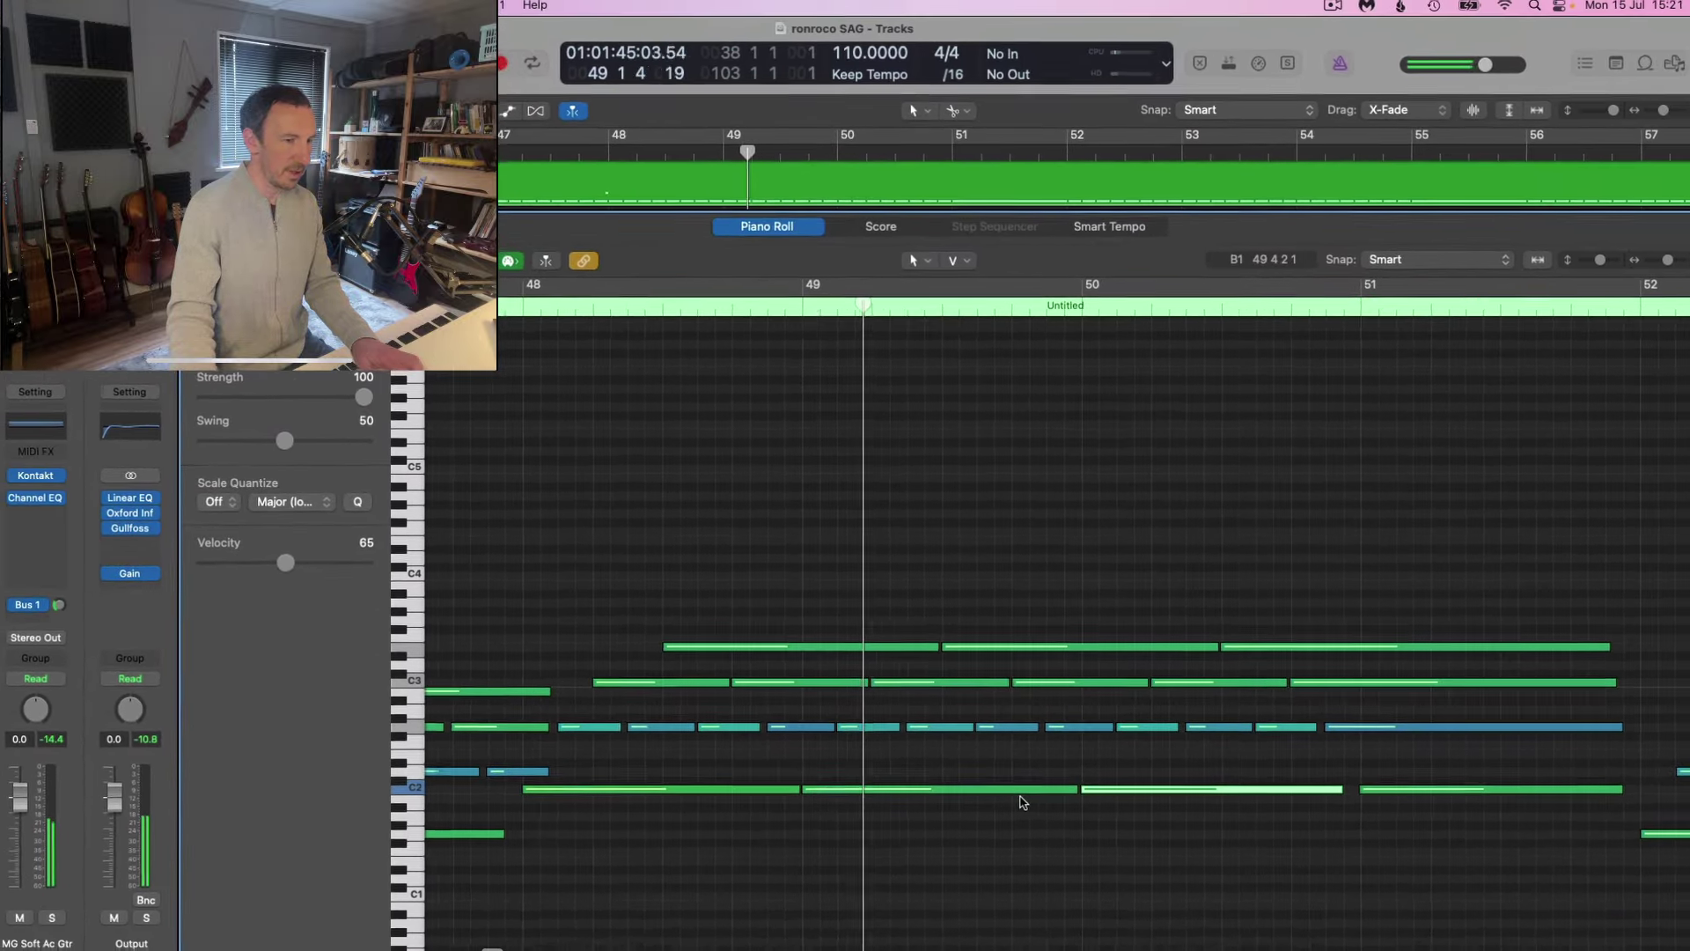
{"action": "scroll", "coordinate": [1022, 798], "scroll_direction": "down", "scroll_amount": 2}
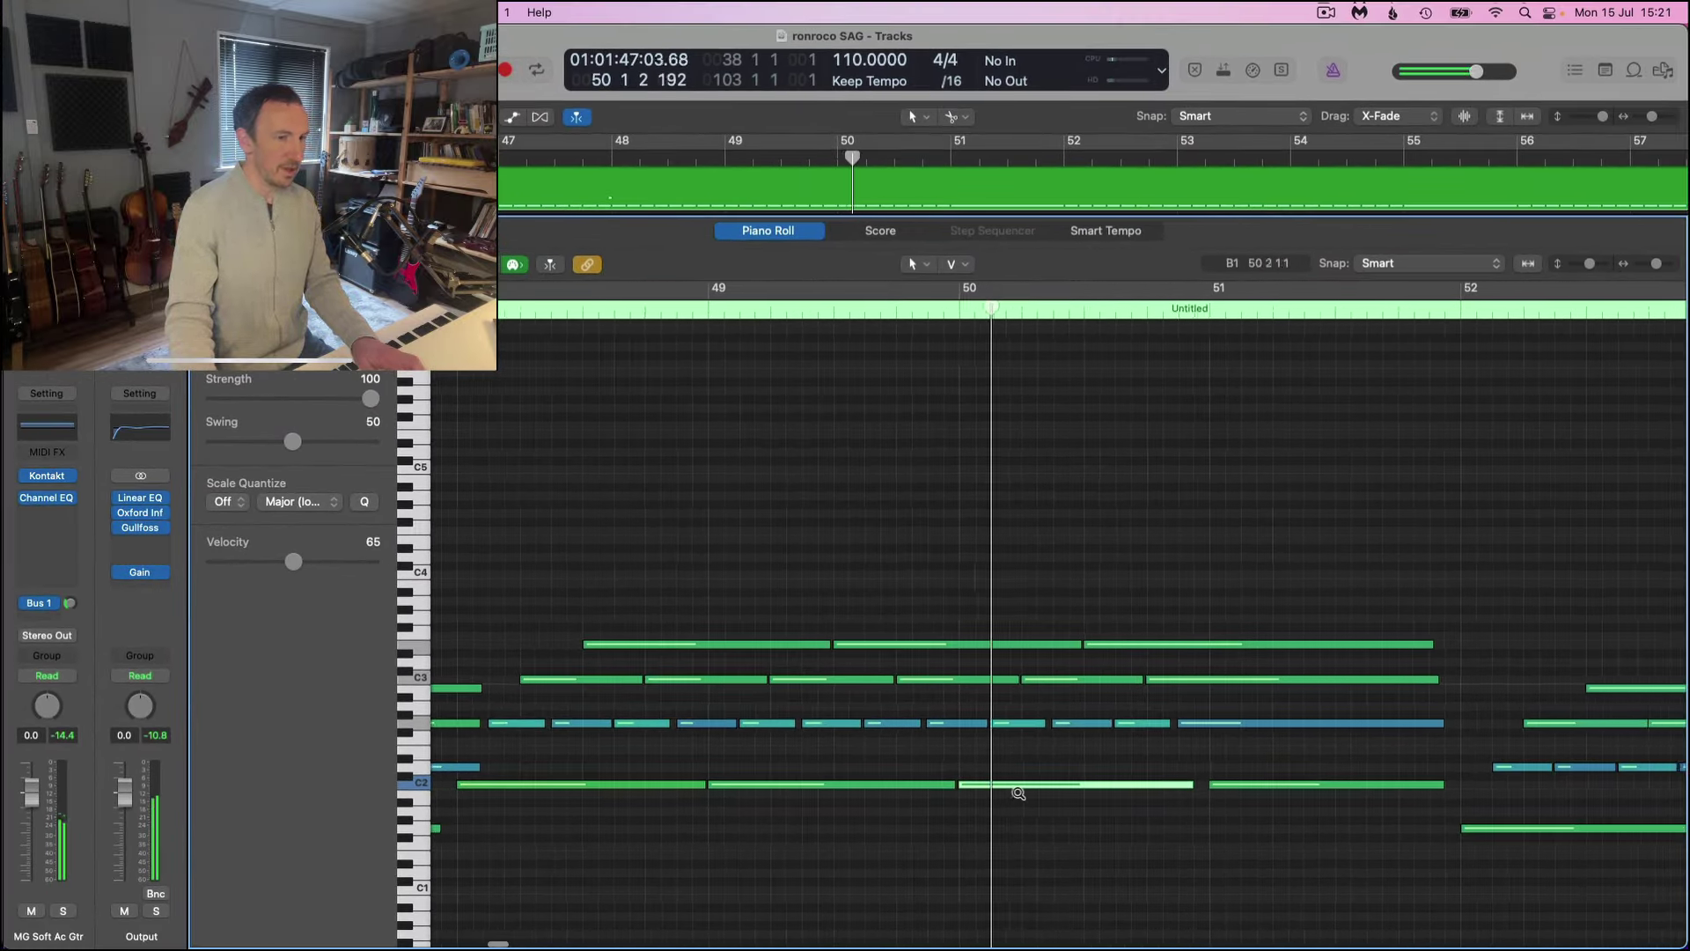
Return the playhead to just before bar 40 and reopen the exported guitar region in the Piano Roll.
{"action": "left_click_drag", "start_coordinate": [792, 219], "coordinate": [891, 927]}
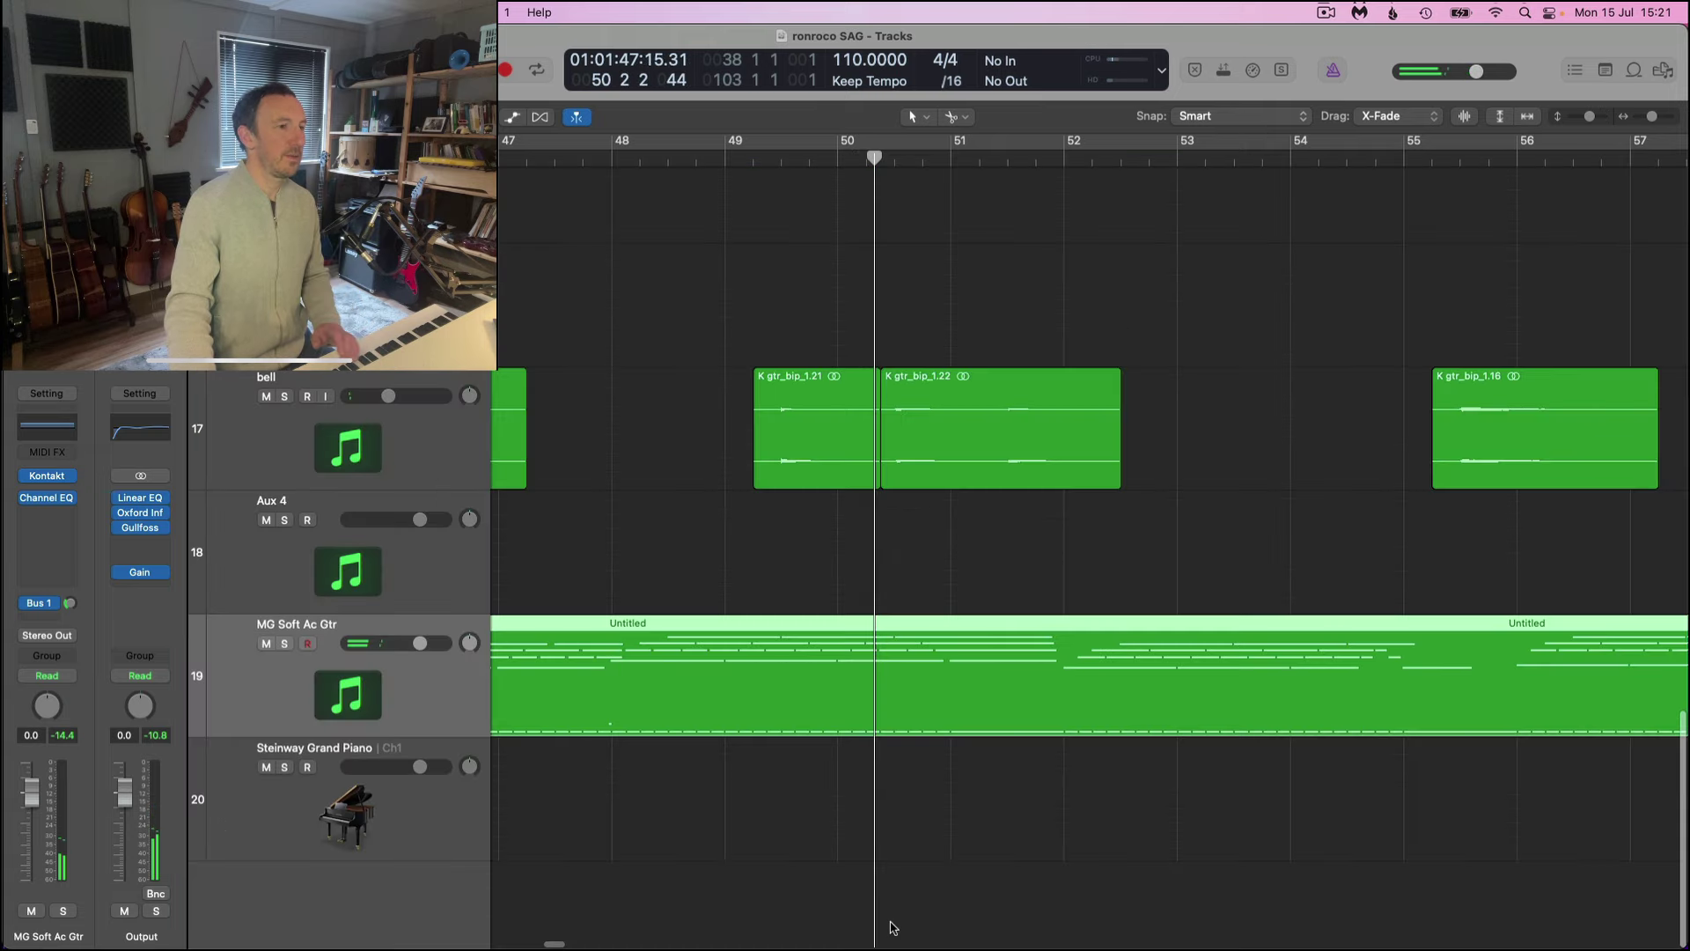
{"action": "scroll", "coordinate": [774, 604], "scroll_direction": "left", "scroll_amount": 10}
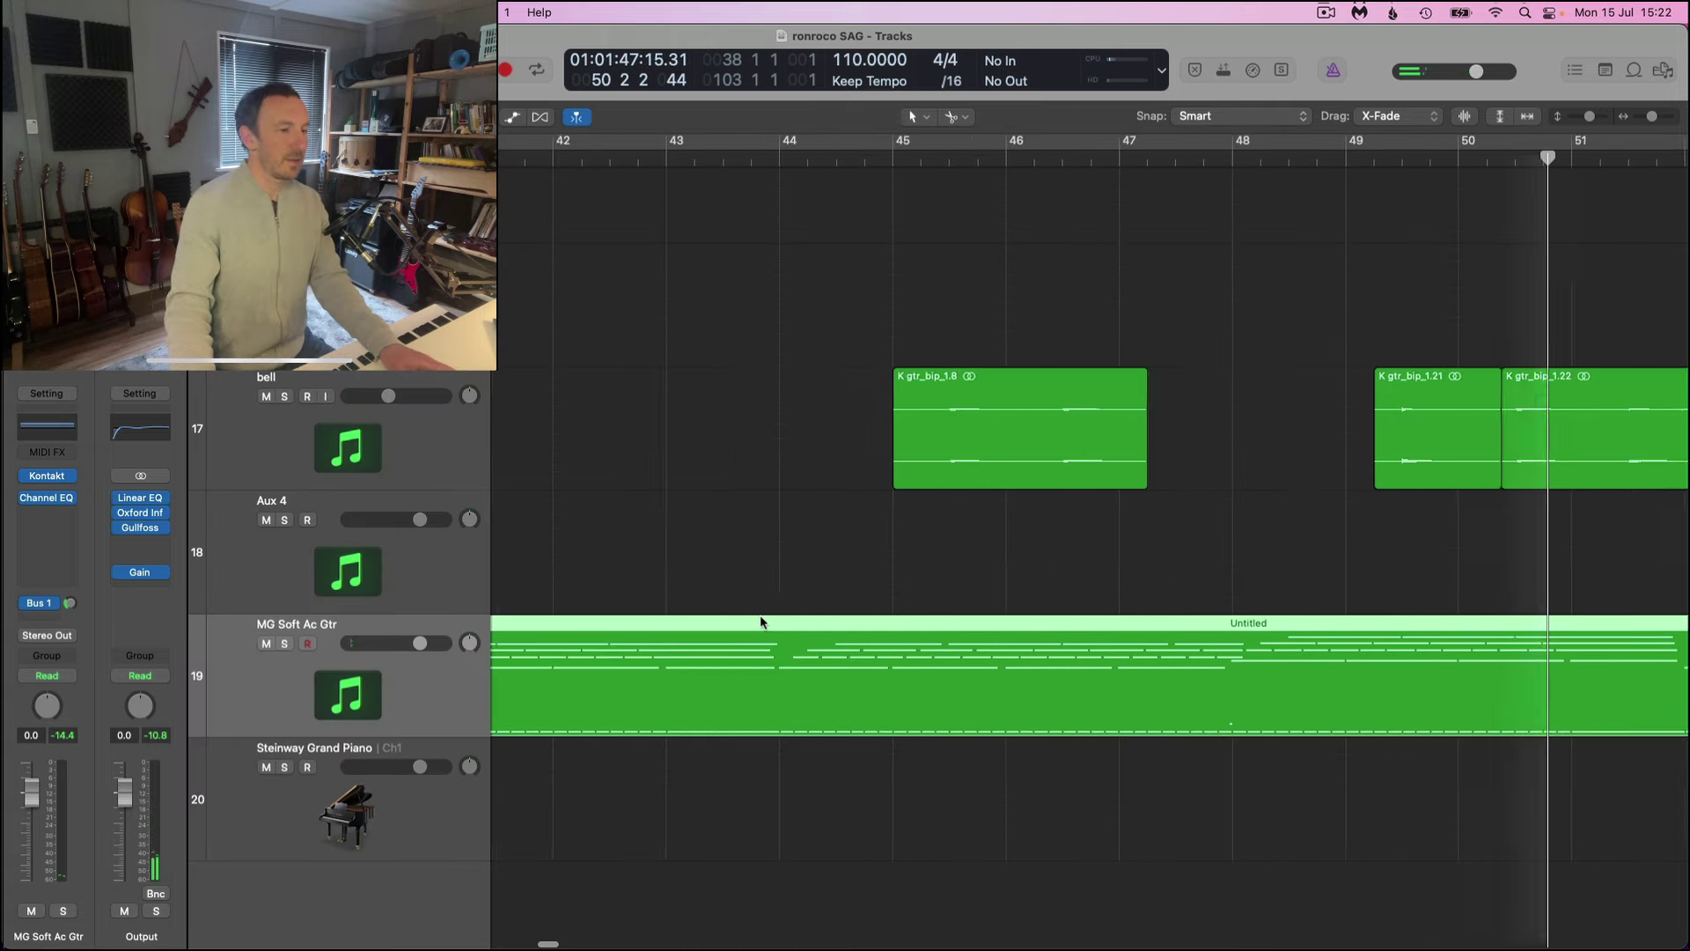
{"action": "scroll", "coordinate": [700, 309], "scroll_direction": "left", "scroll_amount": 3}
{"action": "left_click", "coordinate": [638, 157]}
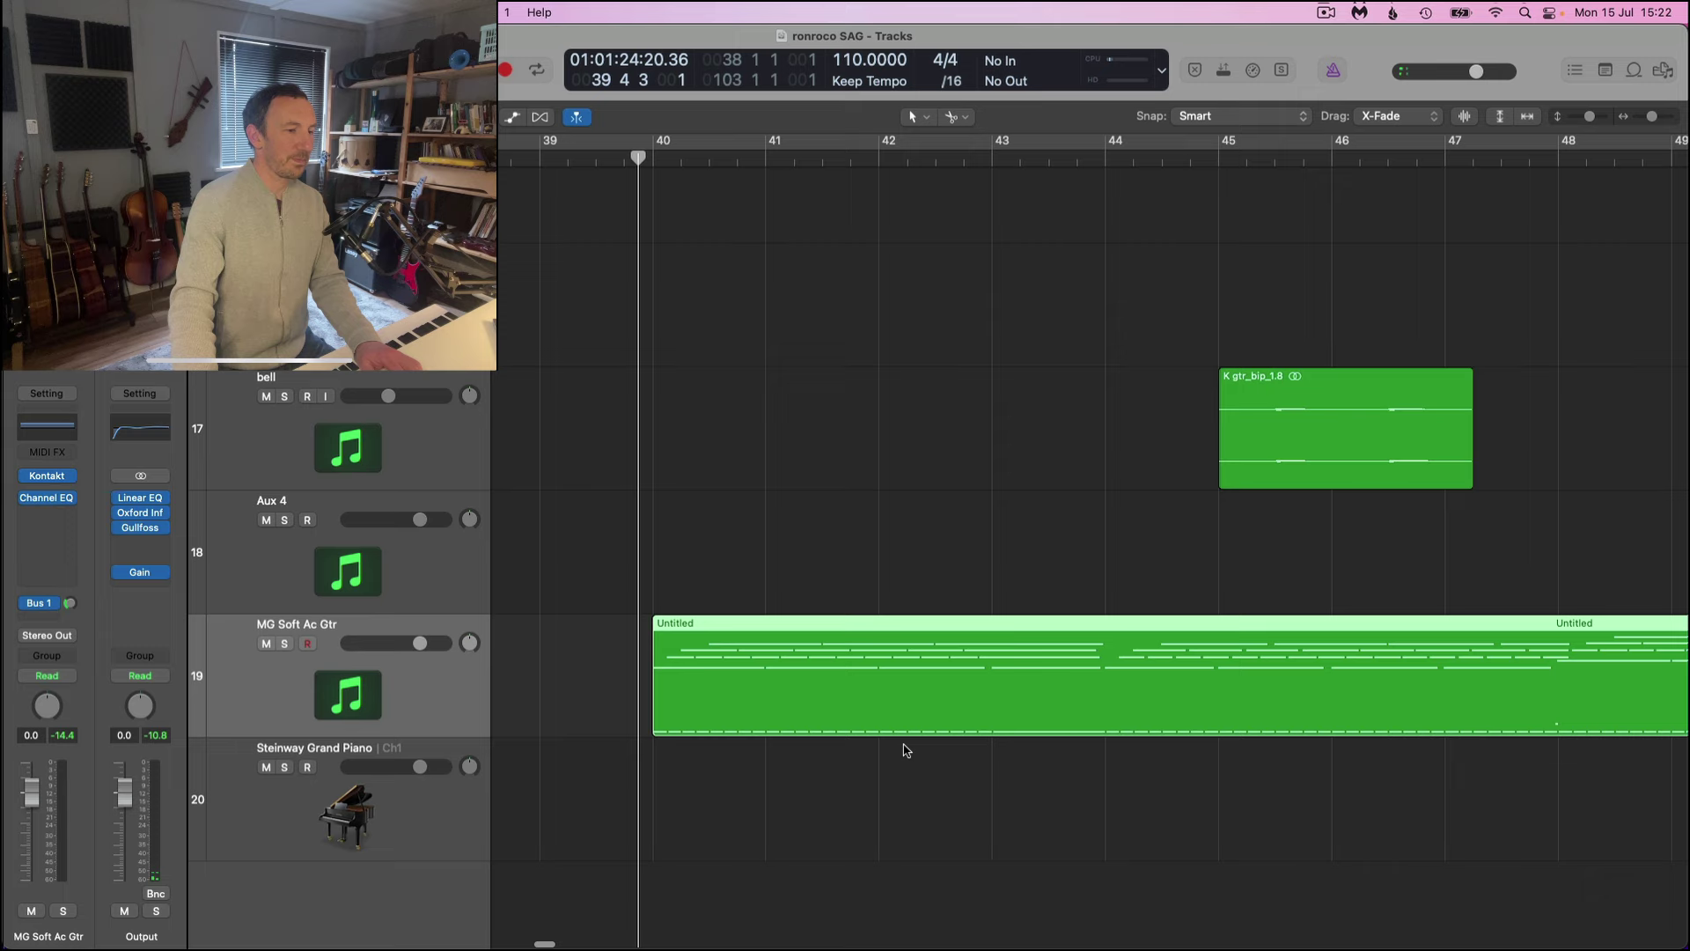
{"action": "double_click", "coordinate": [921, 704]}
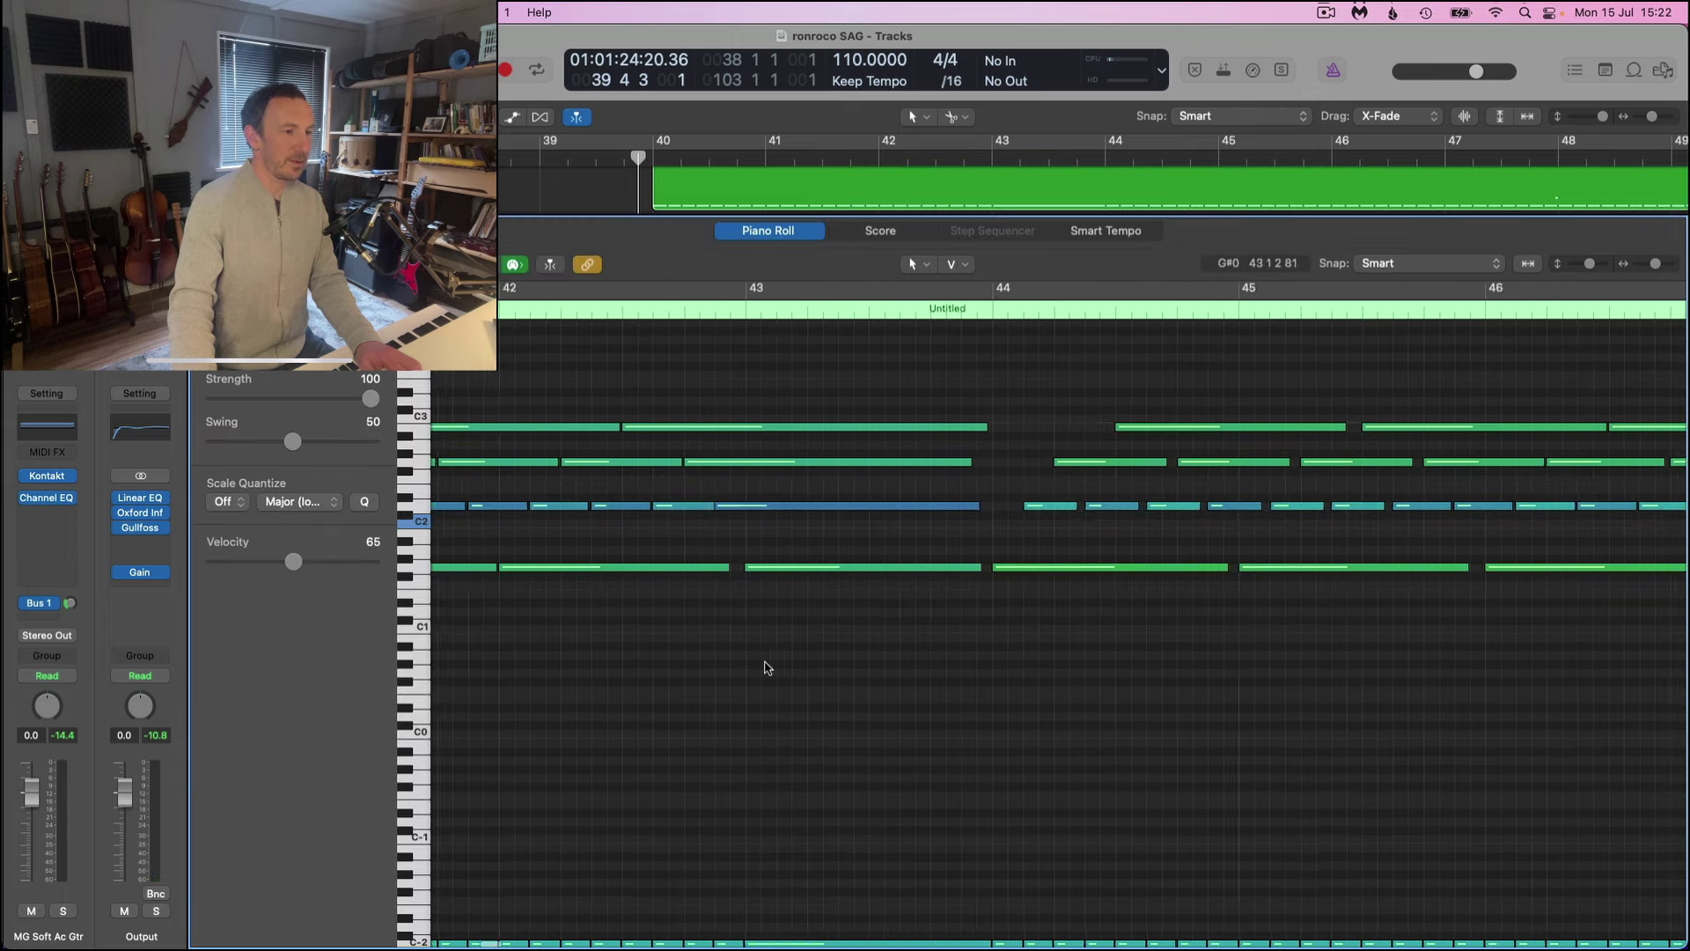
Play the region's opening from bar 40 and stop around beat 3 of bar 41 to review its notes.
{"action": "scroll", "coordinate": [763, 670], "scroll_direction": "up", "scroll_amount": 5}
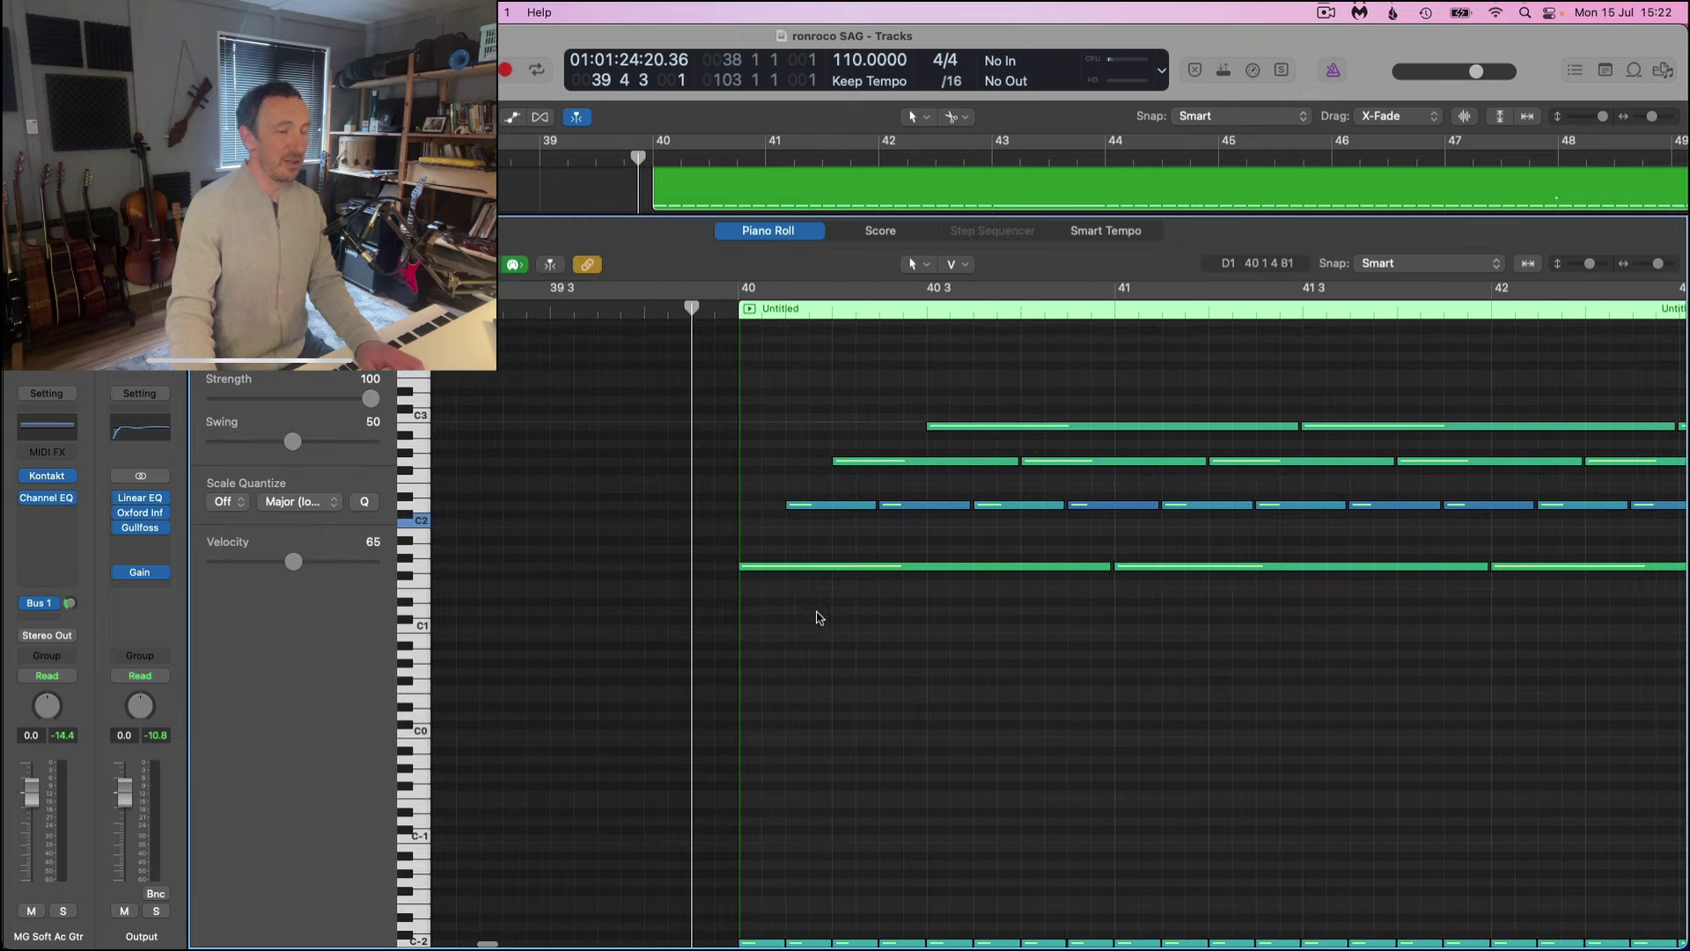
{"action": "scroll", "coordinate": [960, 686], "scroll_direction": "right", "scroll_amount": 5}
{"action": "scroll", "coordinate": [960, 687], "scroll_direction": "up", "scroll_amount": 2}
{"action": "key", "text": "space"}
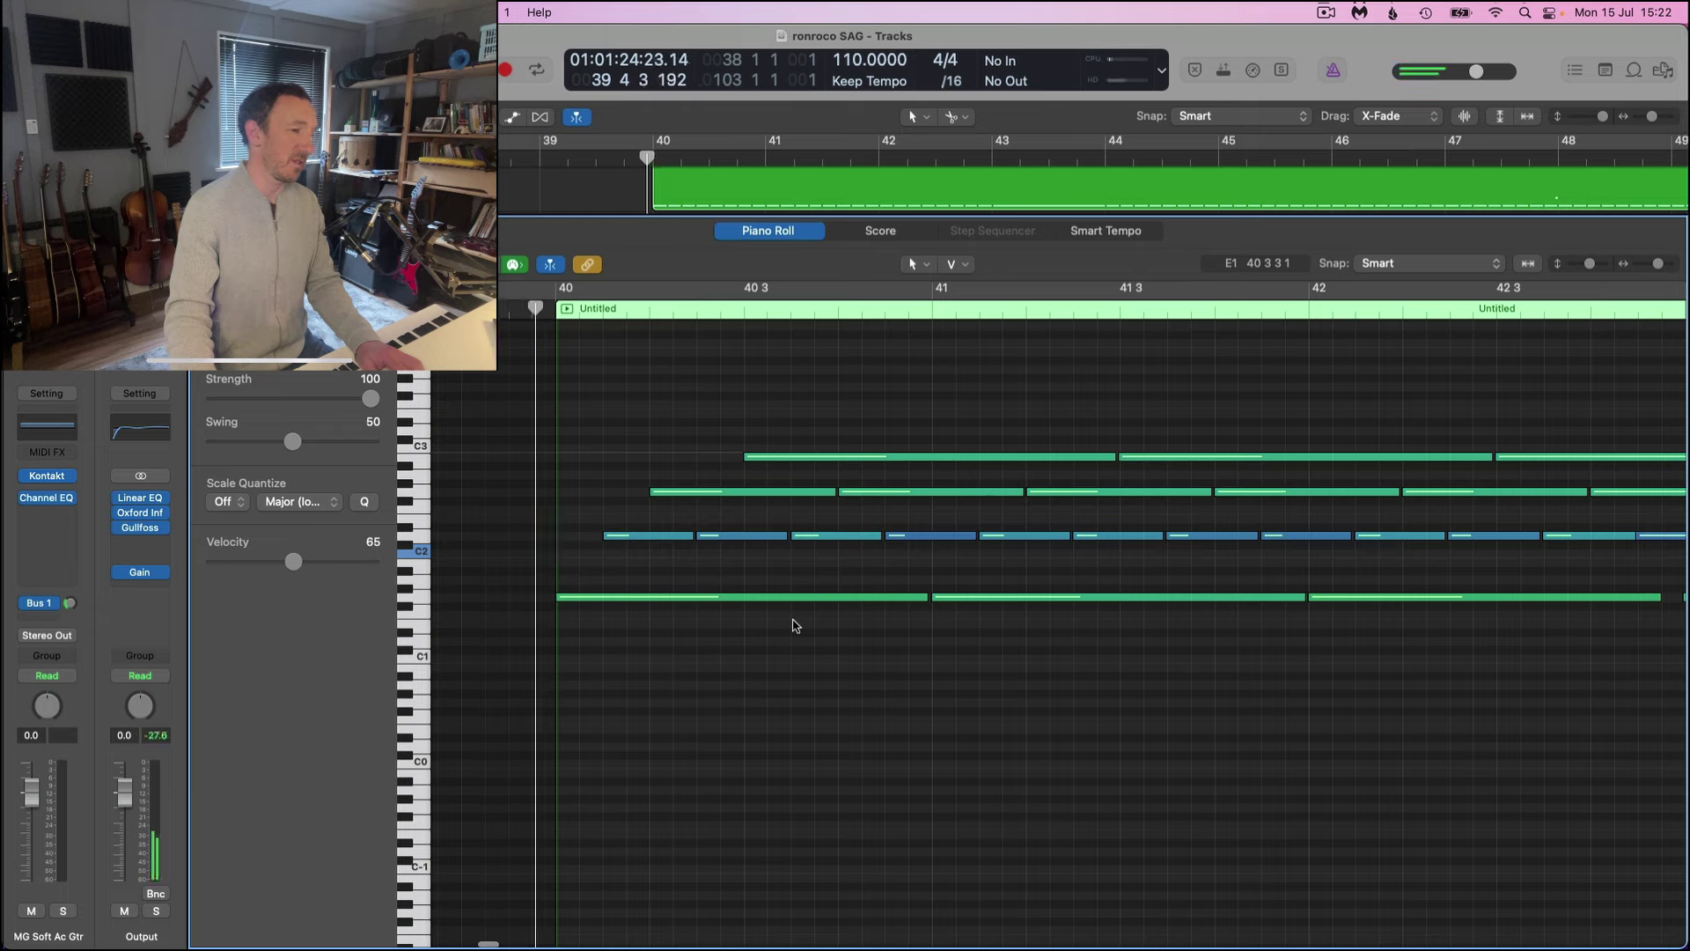
{"action": "scroll", "coordinate": [801, 643], "scroll_direction": "right", "scroll_amount": 5}
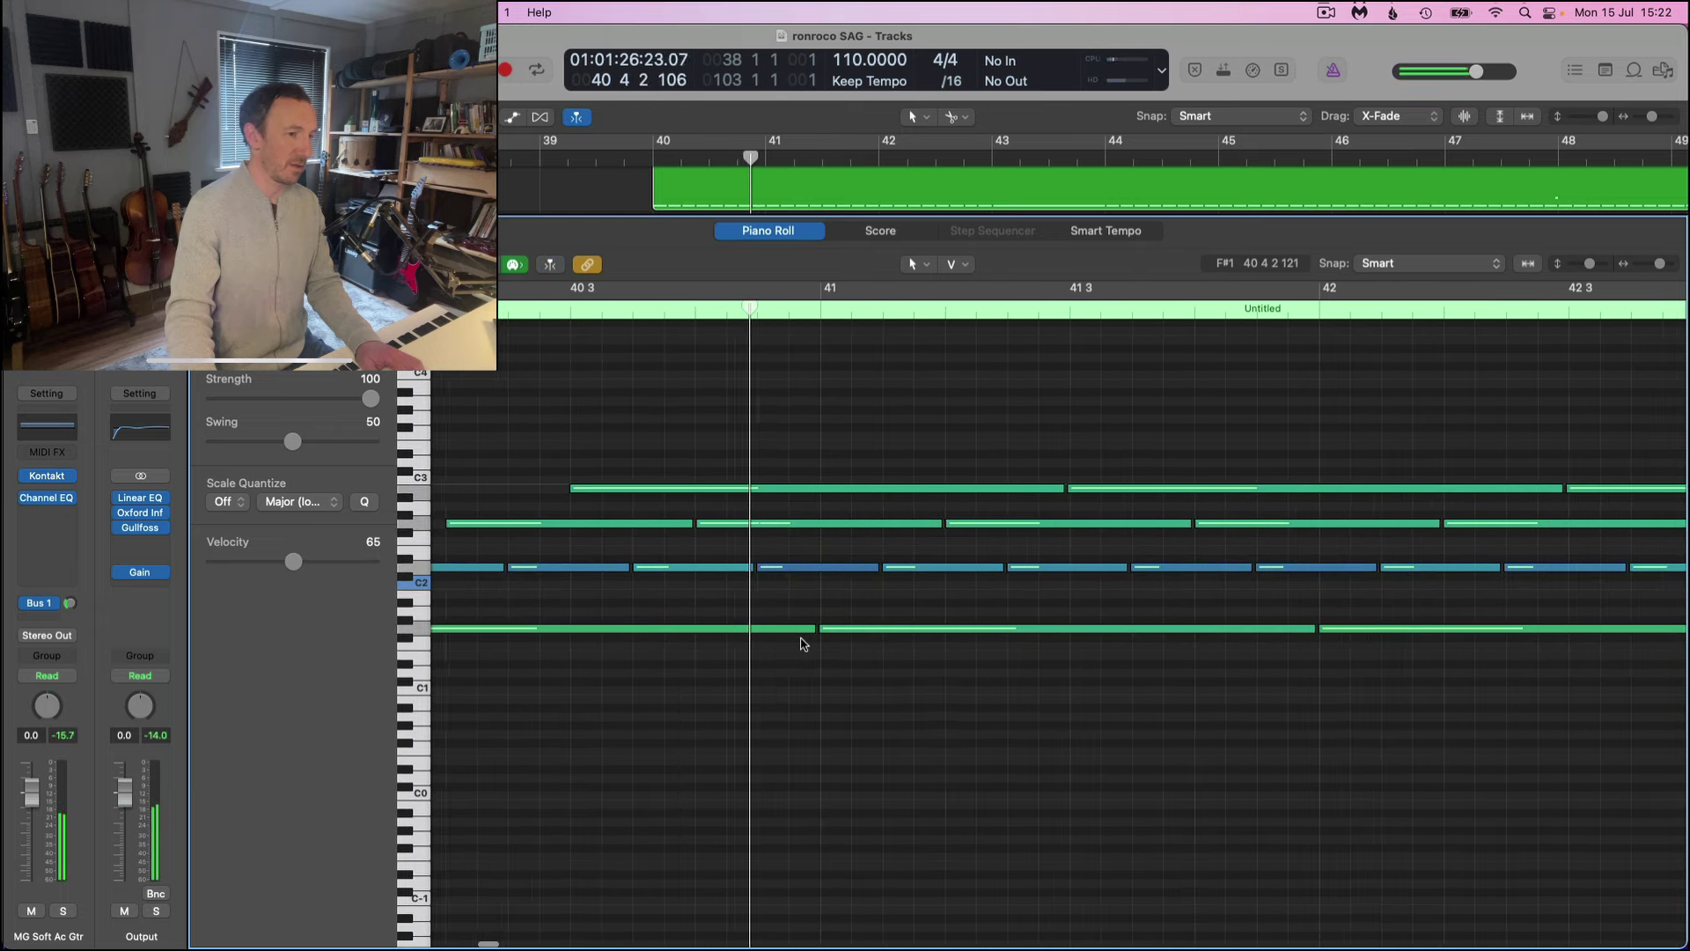
{"action": "scroll", "coordinate": [905, 605], "scroll_direction": "right", "scroll_amount": 3}
{"action": "key", "text": "space"}
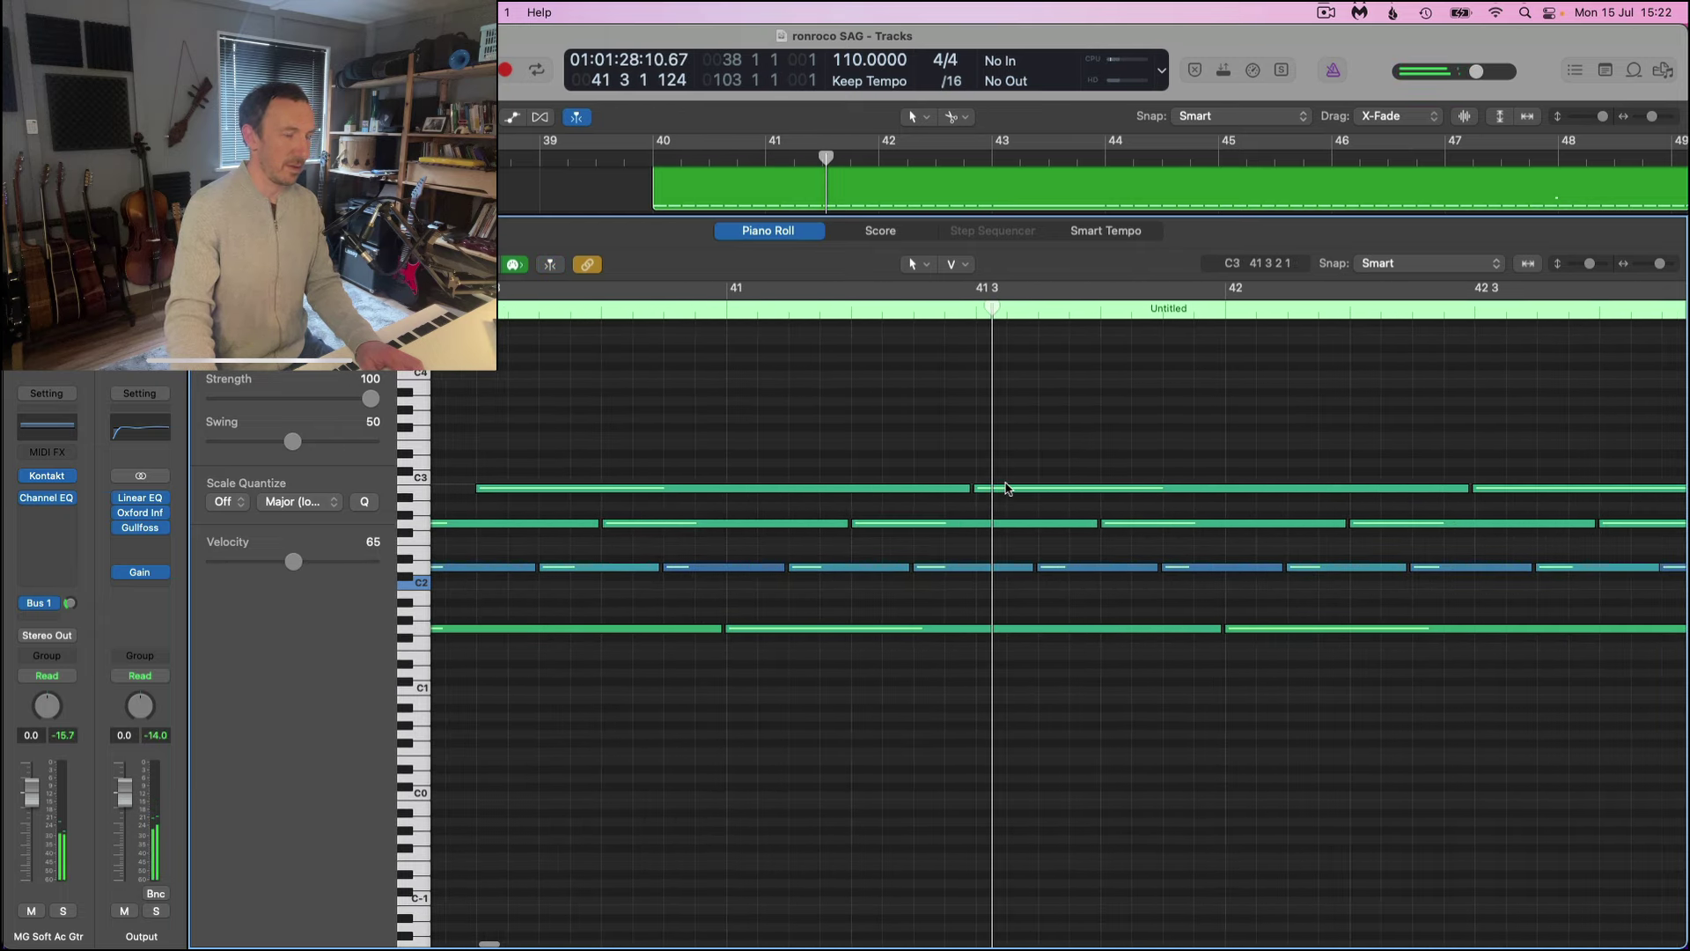
Raise the upper note near beat 3 of bar 41 to D3 and audition the phrase from bar 40 into bar 43.
{"action": "left_click", "coordinate": [1006, 488]}
{"action": "left_click_drag", "start_coordinate": [1006, 487], "coordinate": [1004, 467]}
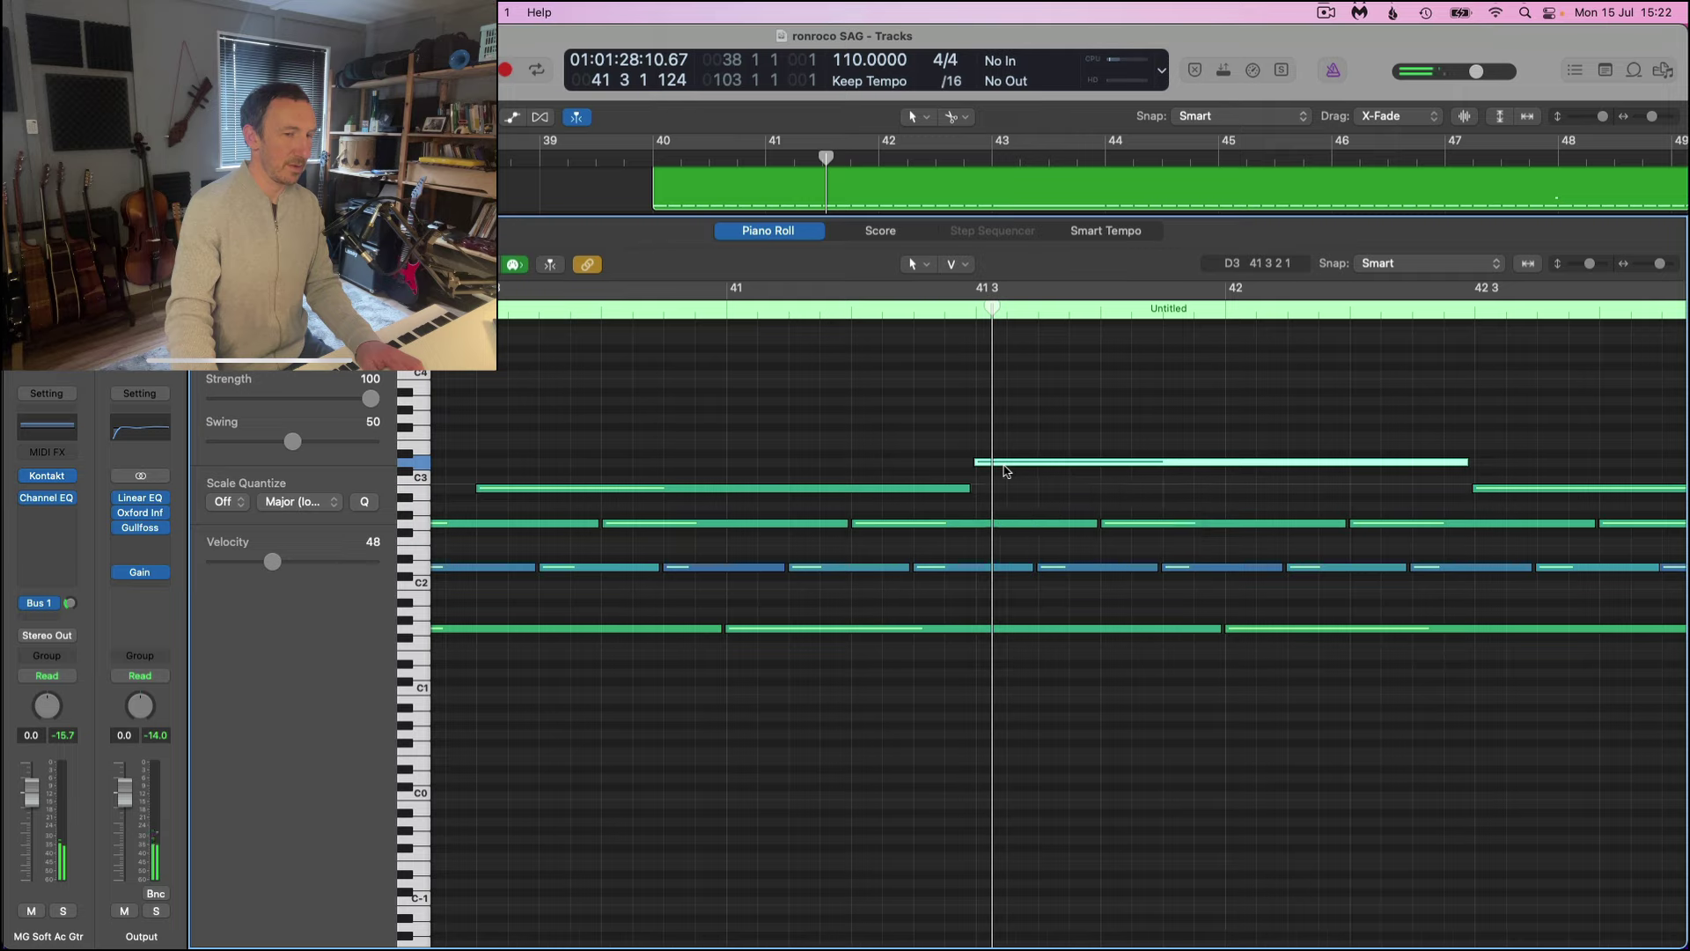
{"action": "left_click", "coordinate": [997, 464], "text": "ctrl+alt"}
{"action": "key", "text": "space"}
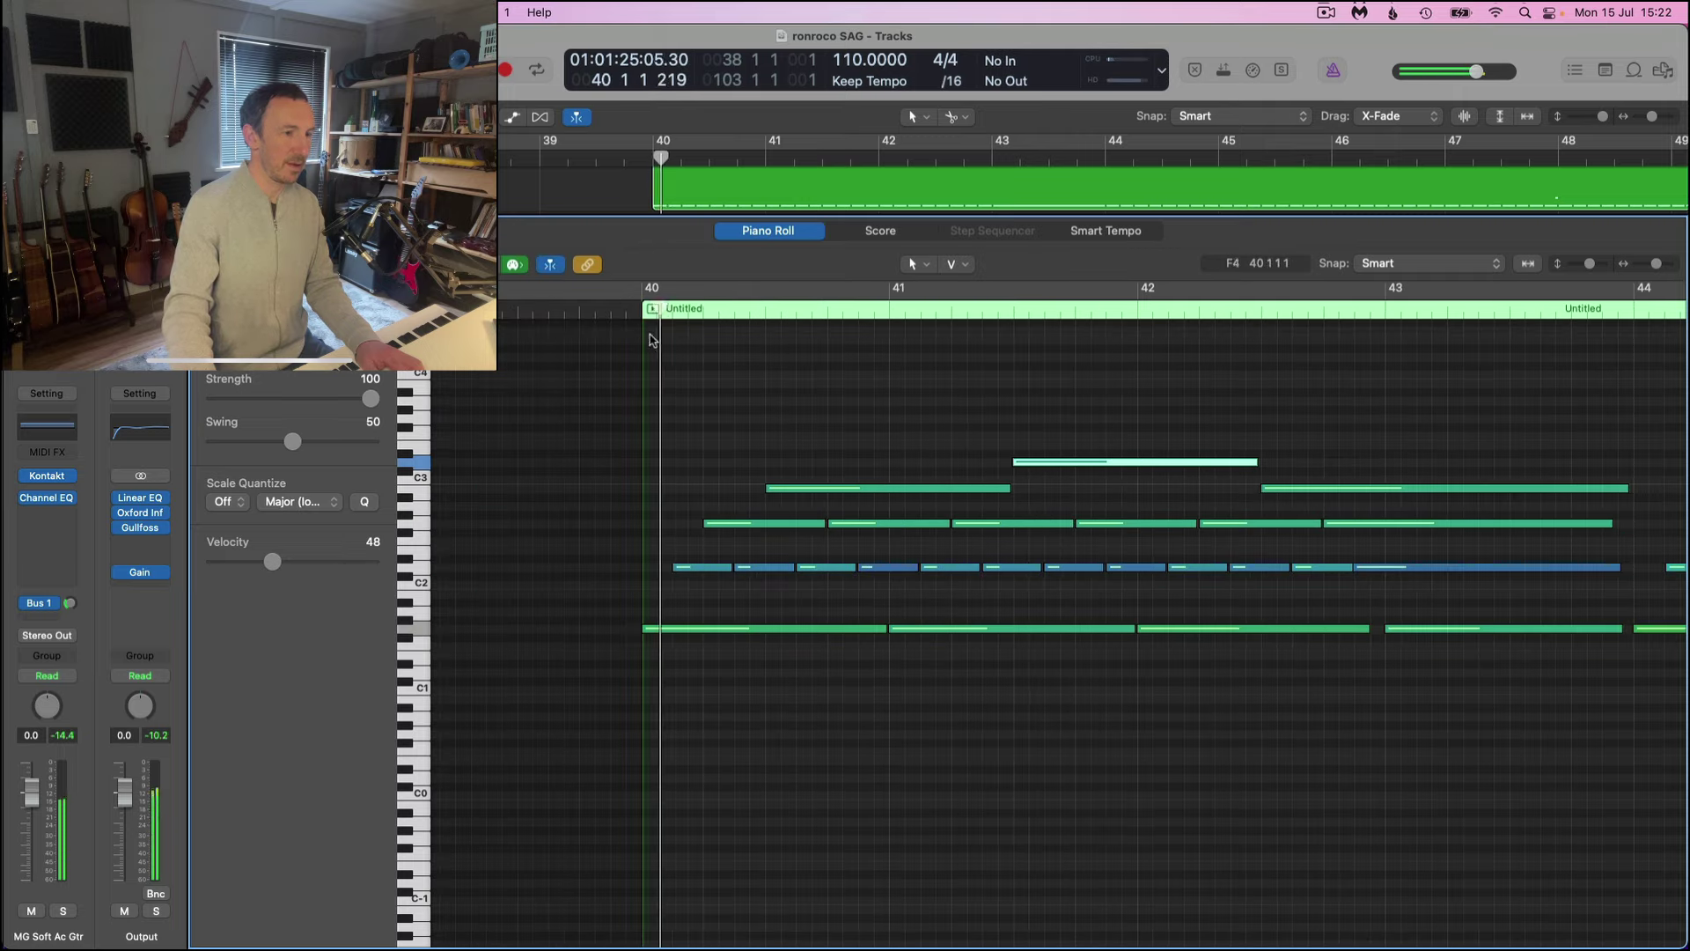
{"action": "key", "text": "super+Right"}
{"action": "key", "text": "super+Right"}
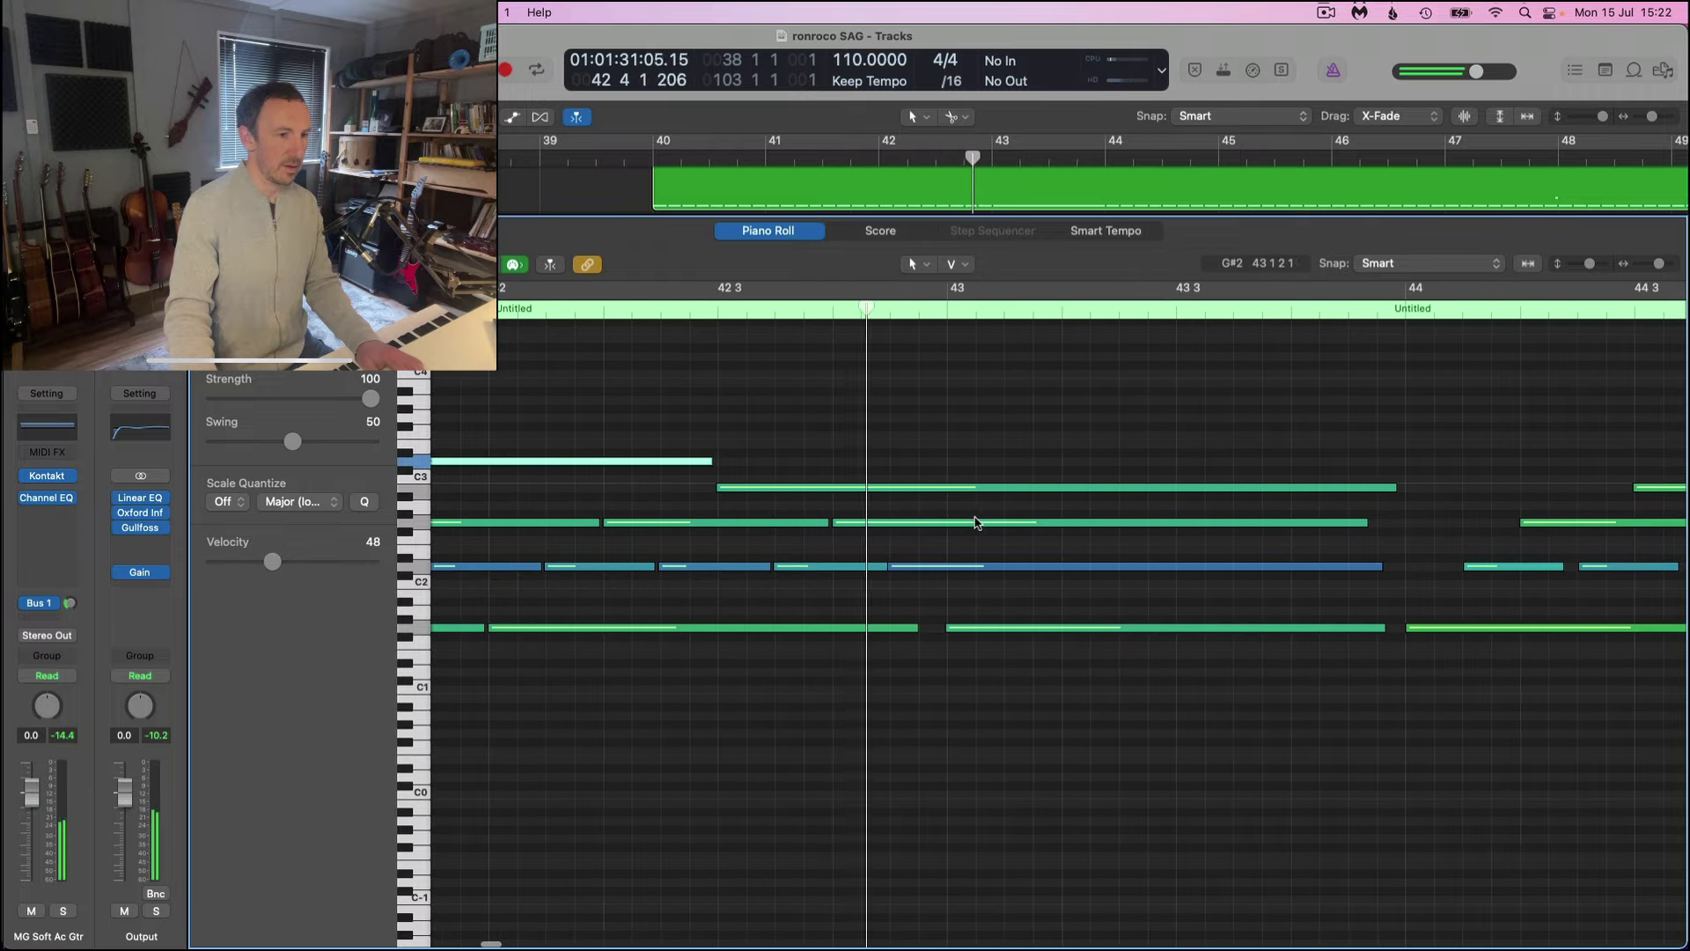
{"action": "key", "text": "space"}
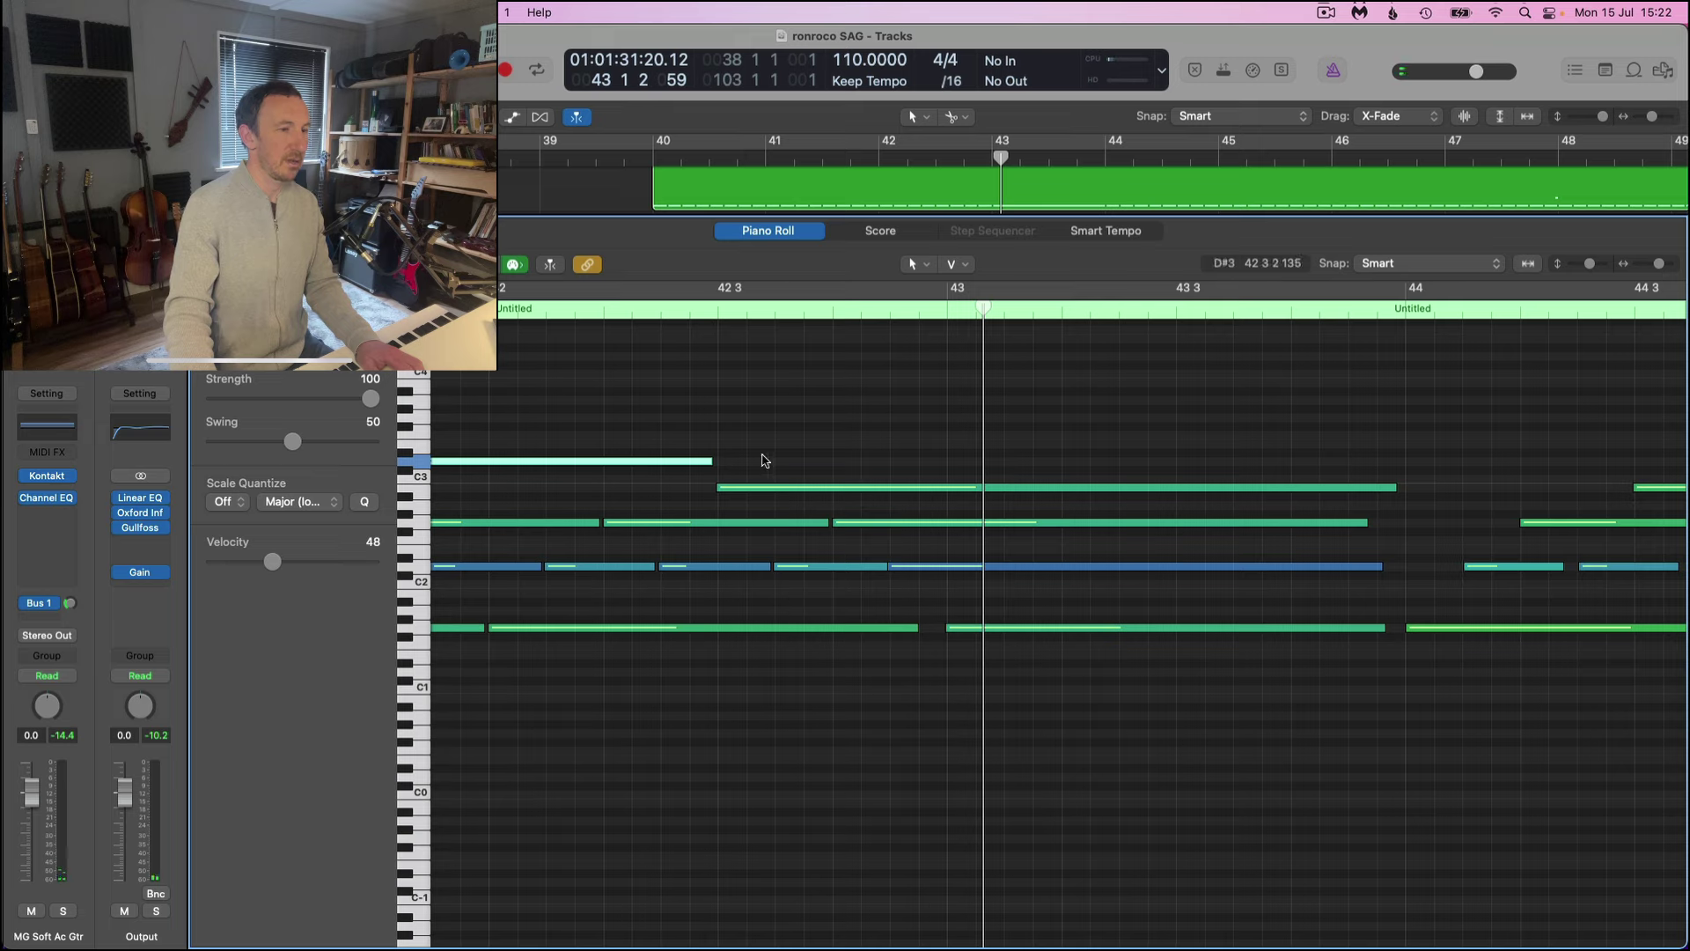
Shorten the long B2 note near beat 3 of bar 42, add a short A2 note after it, and audition the phrase.
{"action": "left_click_drag", "start_coordinate": [1395, 486], "coordinate": [835, 502]}
{"action": "left_click", "coordinate": [790, 508]}
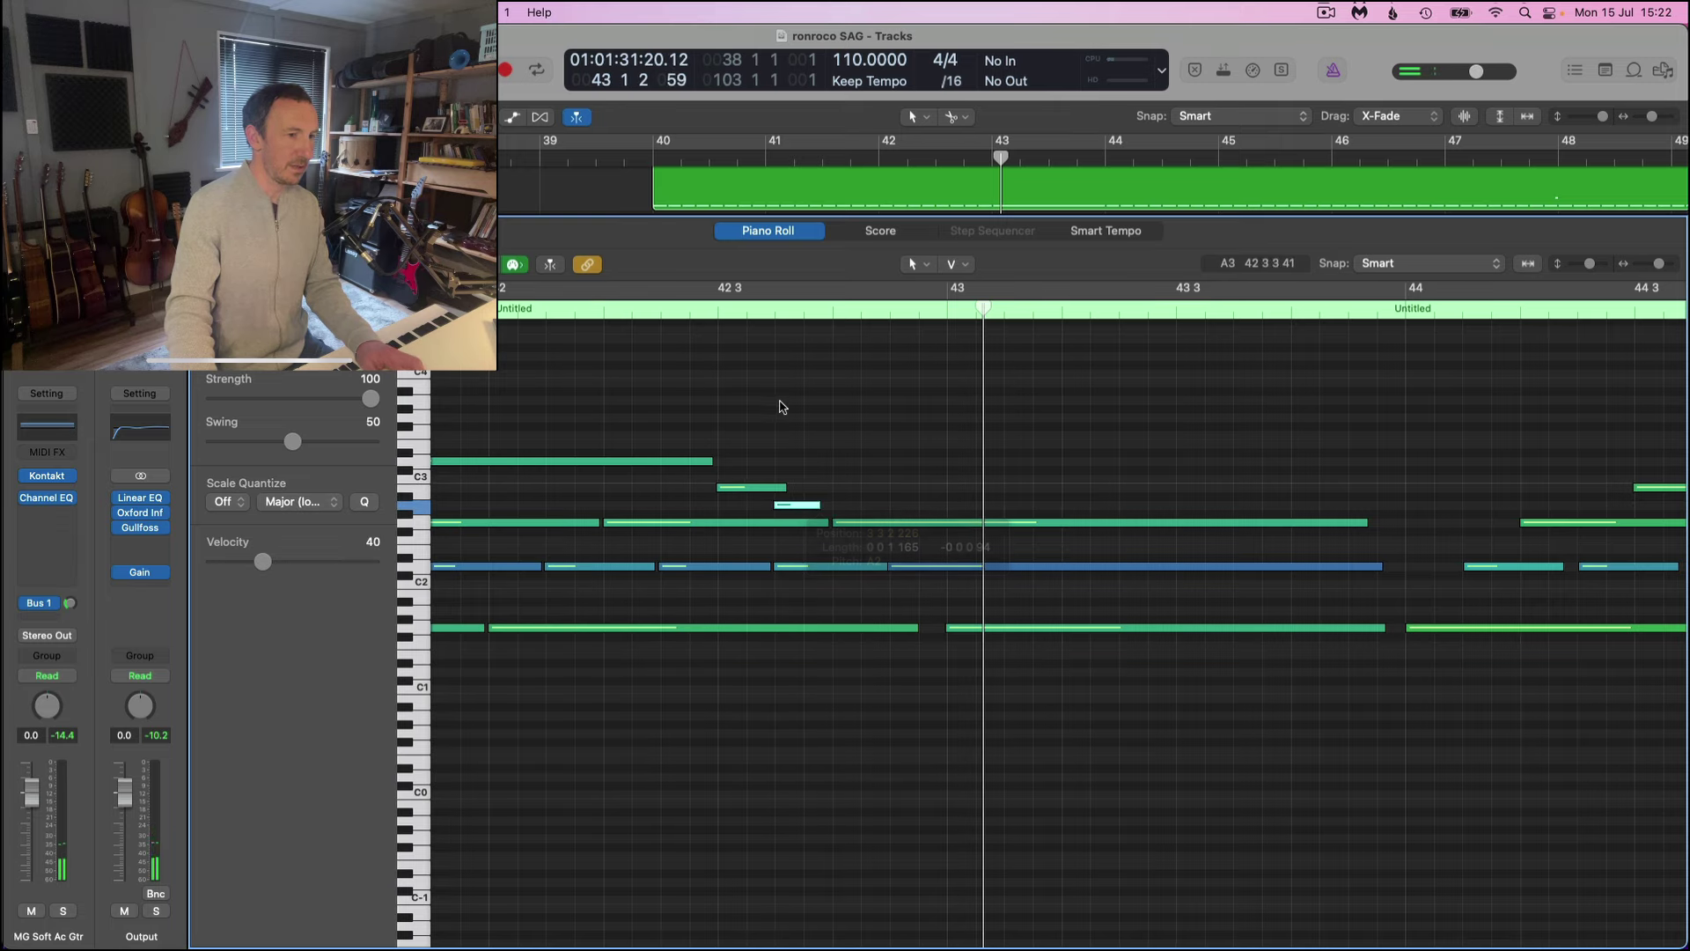
{"action": "key", "text": "super+Left"}
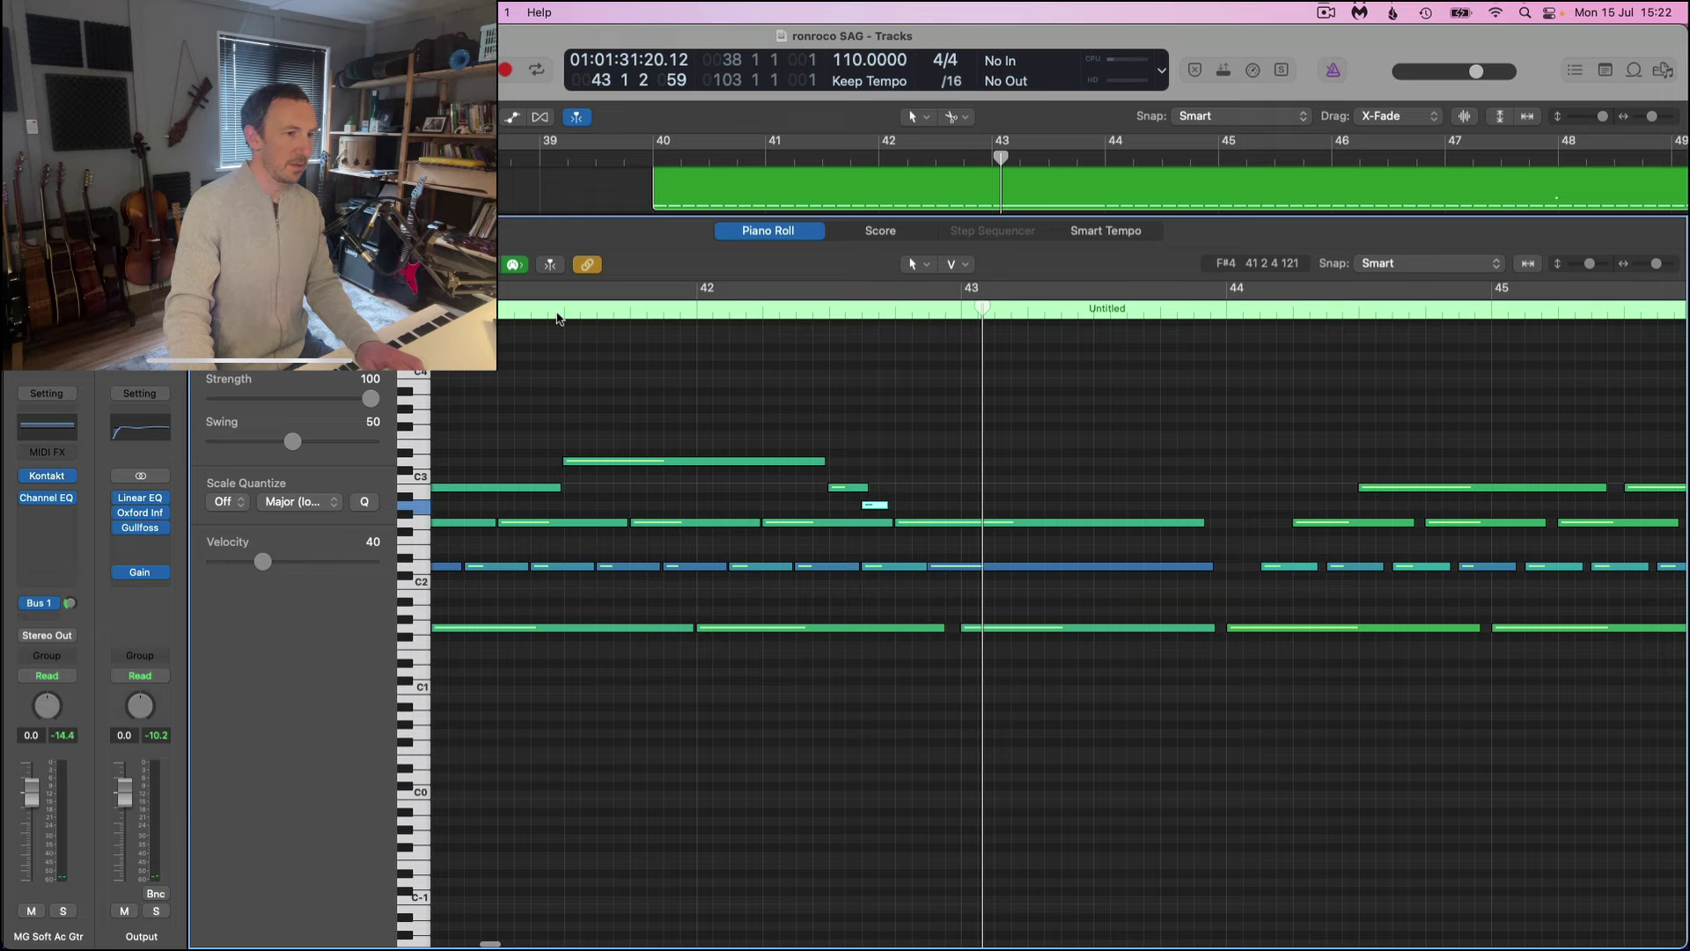
{"action": "double_click", "coordinate": [556, 318]}
{"action": "key", "text": "super+Right"}
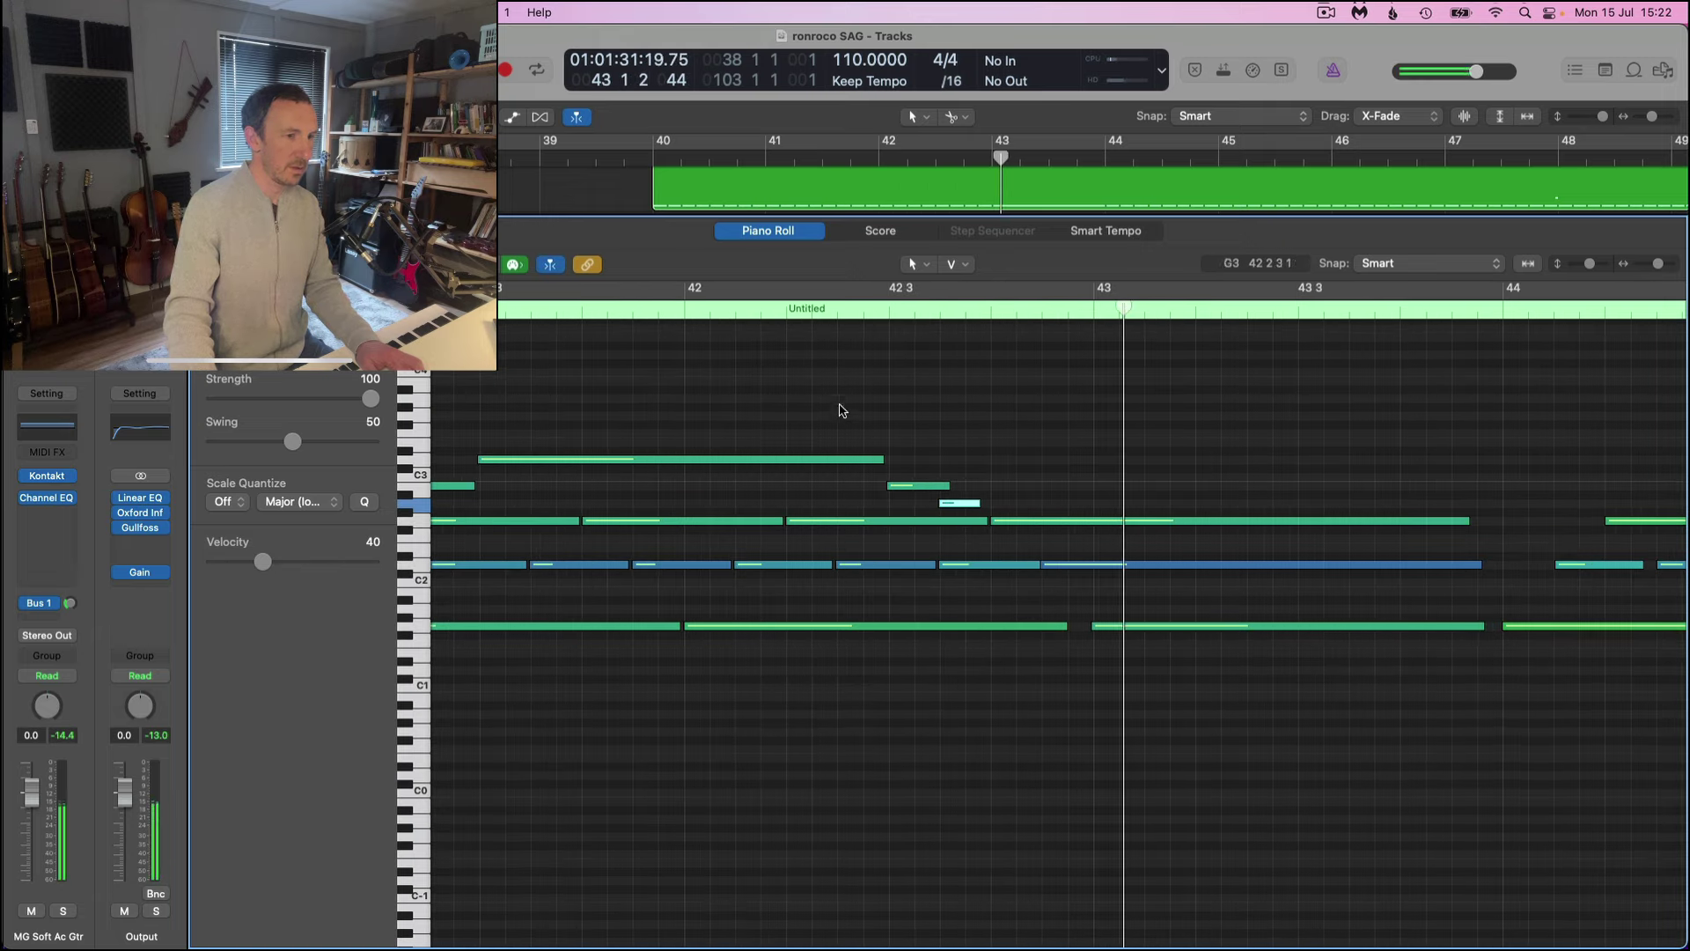
Retime the notes before bar 43: lengthen the B2 to about one beat, with the A2 after it and the long G2 starting later.
{"action": "left_click_drag", "start_coordinate": [967, 503], "coordinate": [1055, 508]}
{"action": "left_click_drag", "start_coordinate": [948, 485], "coordinate": [989, 485]}
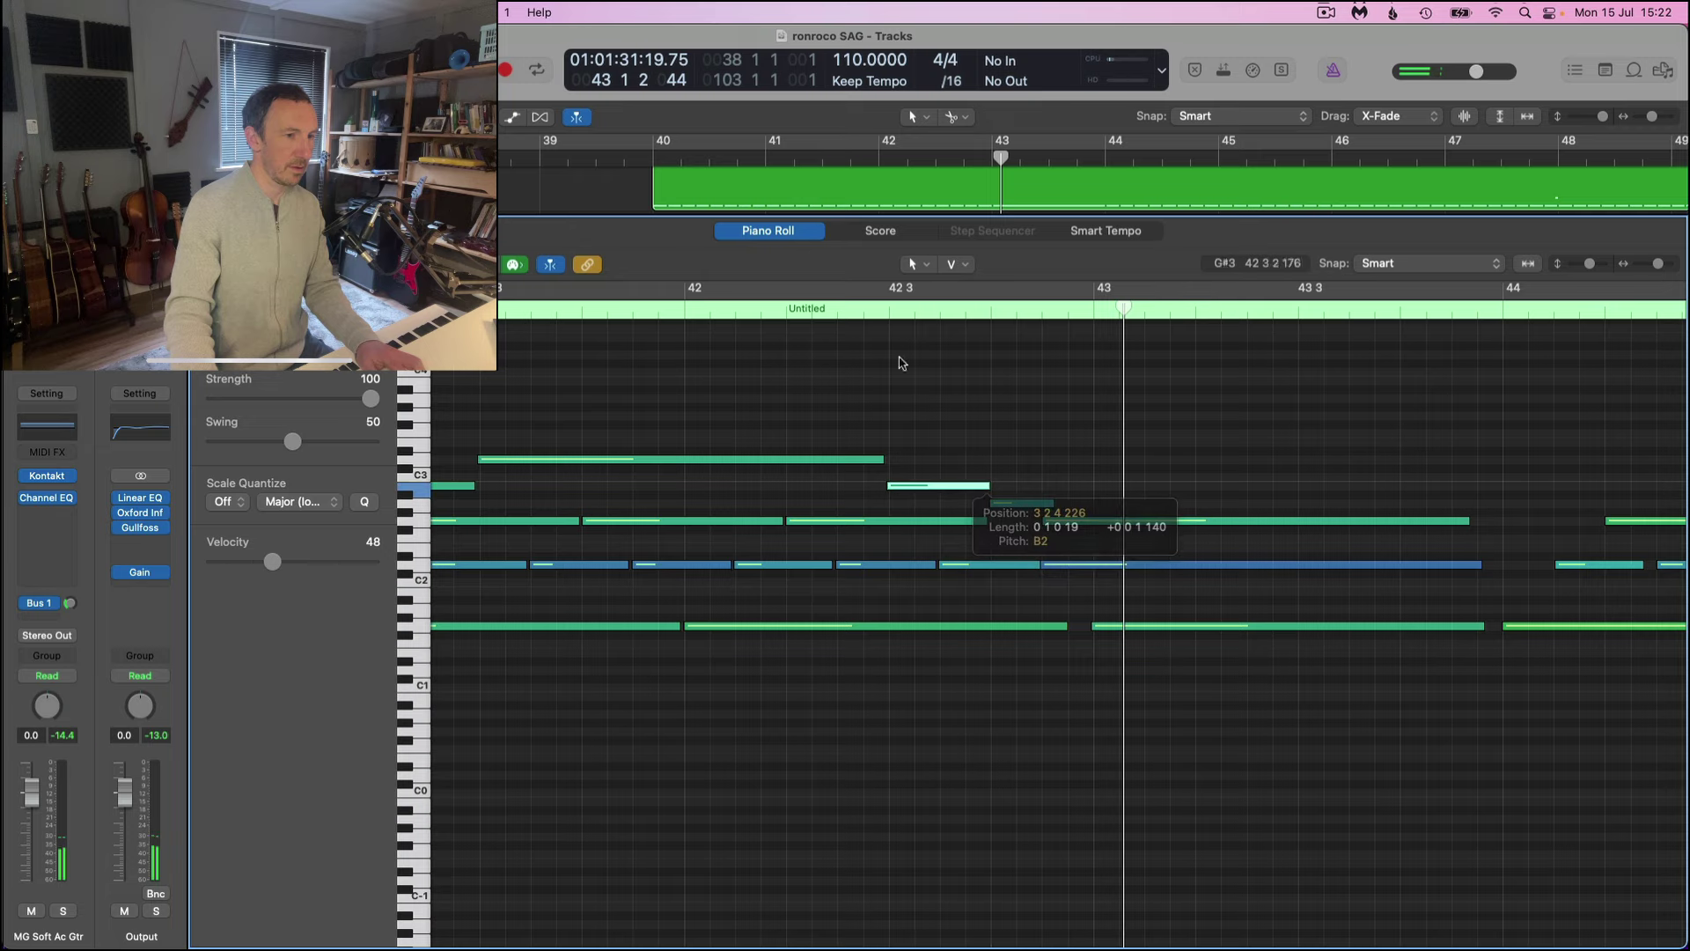
{"action": "key", "text": "space"}
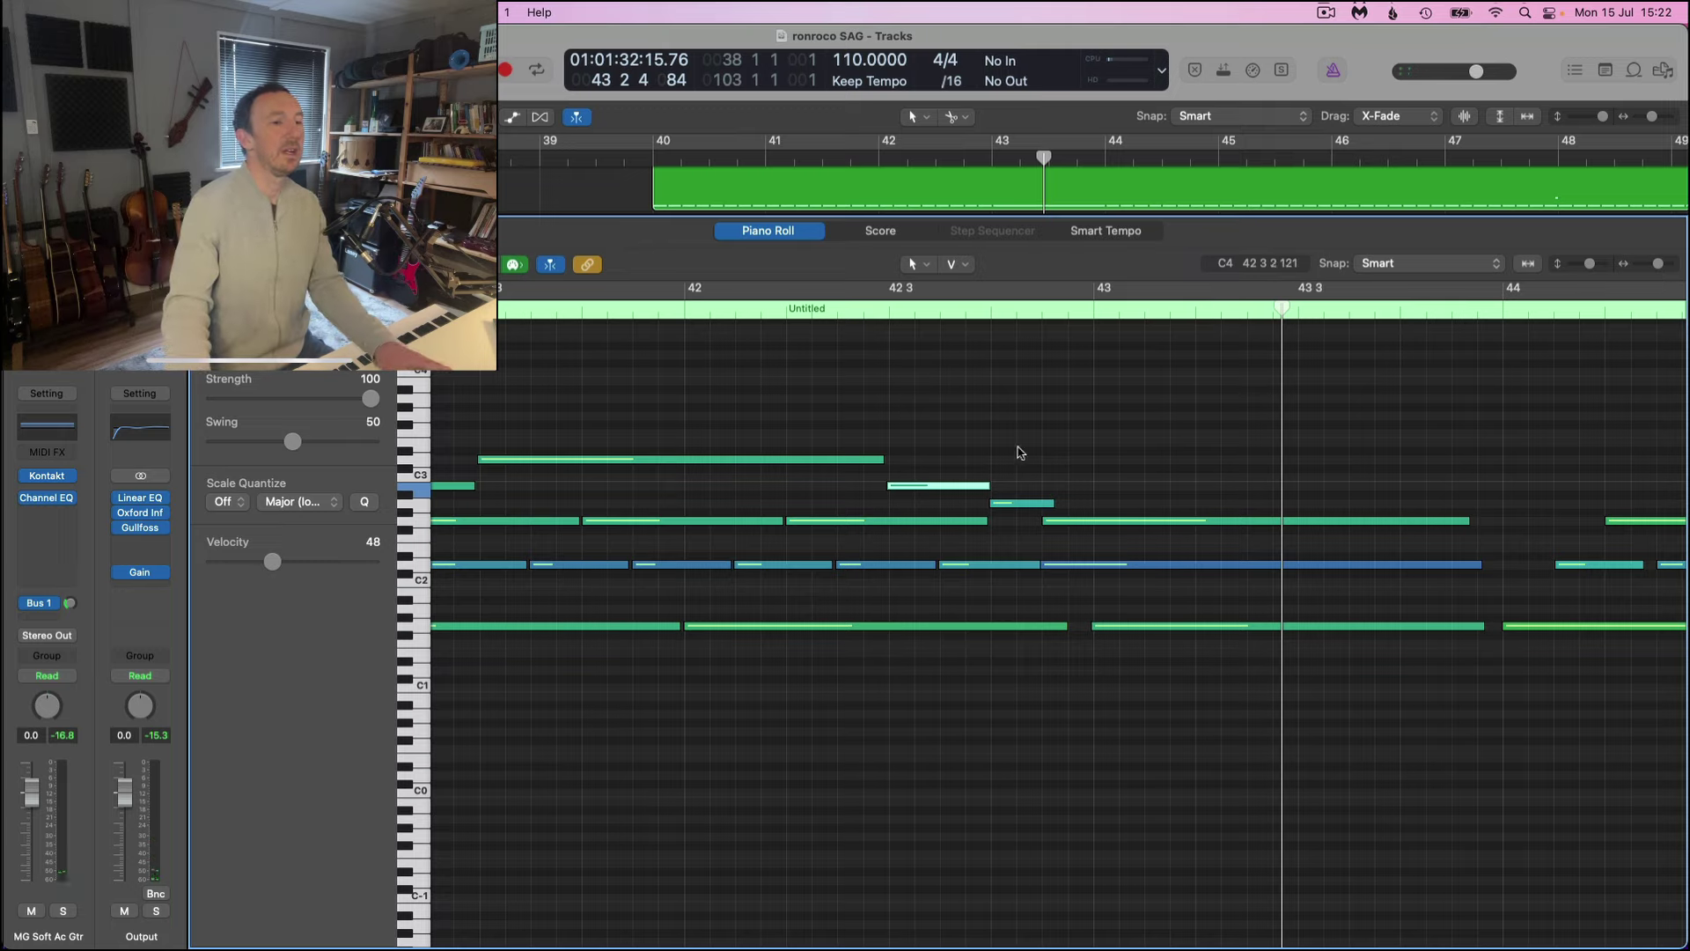
Audition the edited phrase from bar 40 past bar 43 and show the Kontakt guitar window again.
{"action": "scroll", "coordinate": [1018, 452], "scroll_direction": "down", "scroll_amount": 6}
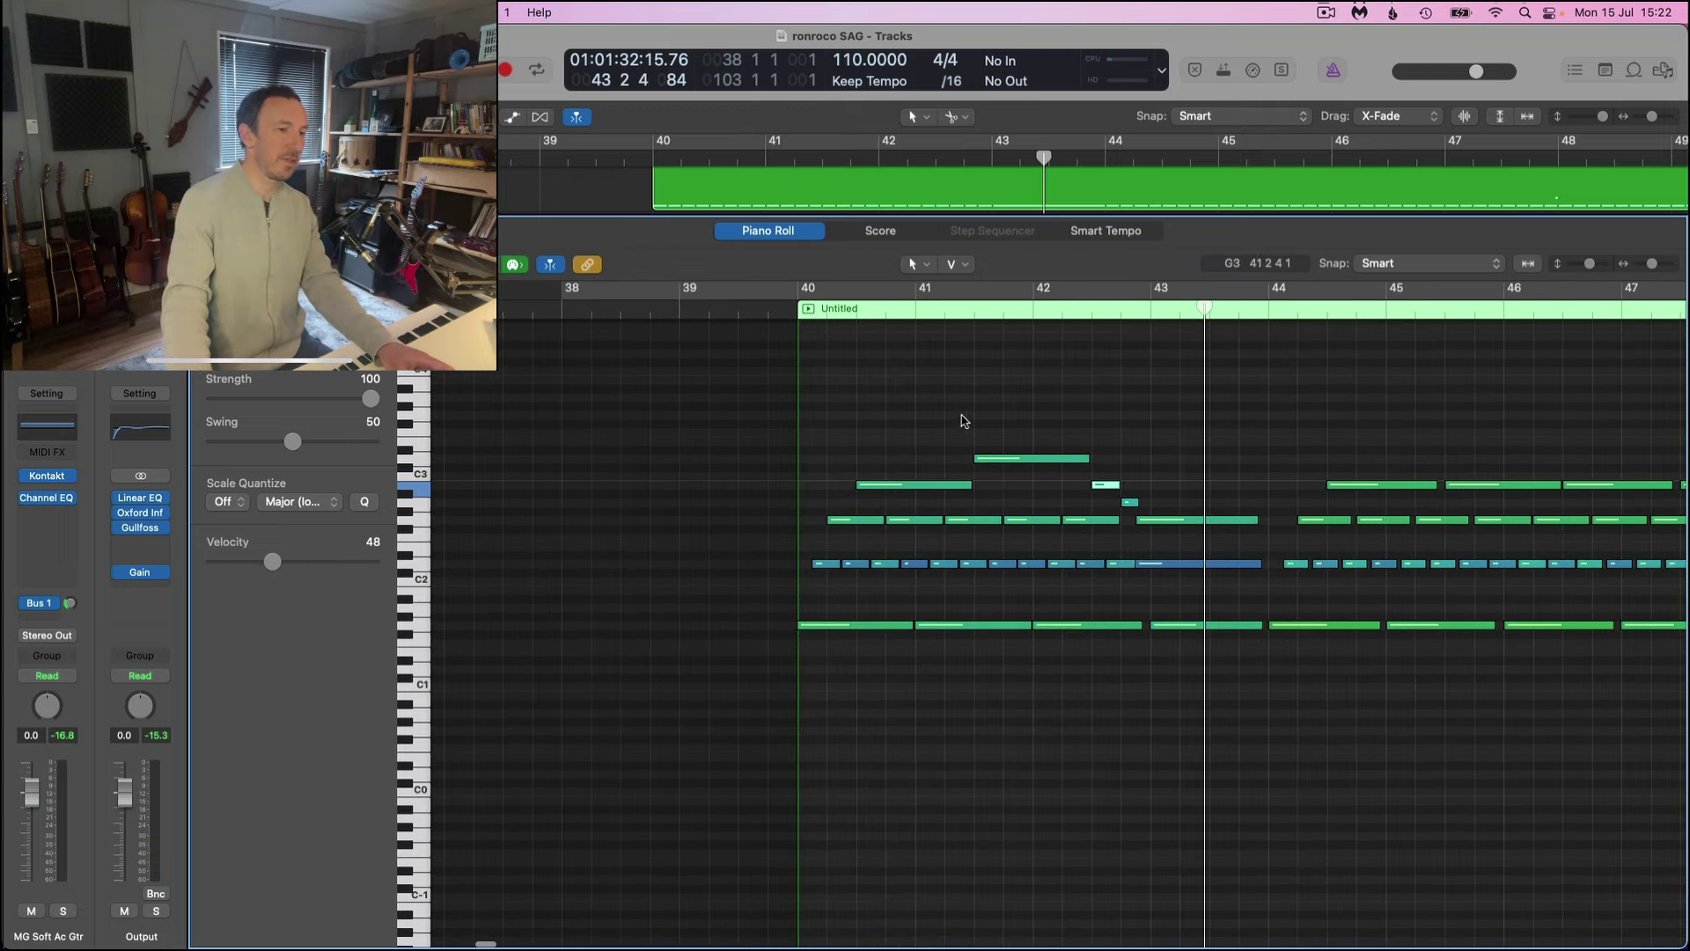
{"action": "scroll", "coordinate": [963, 421], "scroll_direction": "up", "scroll_amount": 5}
{"action": "scroll", "coordinate": [989, 440], "scroll_direction": "left", "scroll_amount": 3}
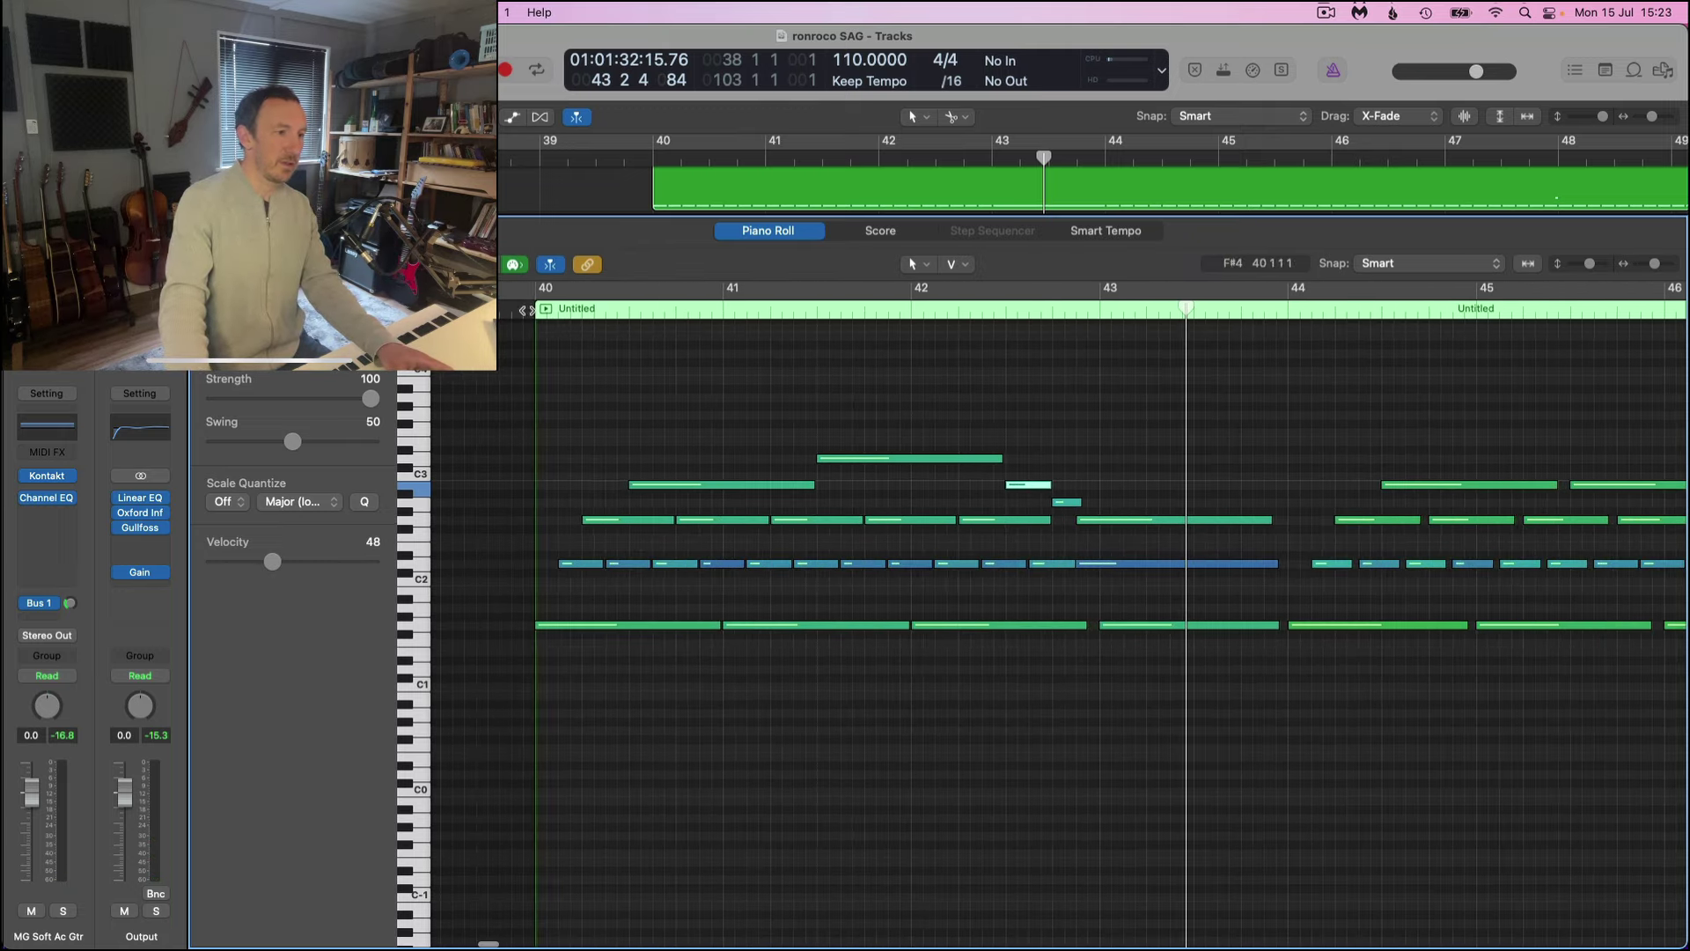
{"action": "key", "text": "shift+space"}
{"action": "scroll", "coordinate": [690, 426], "scroll_direction": "up", "scroll_amount": 3}
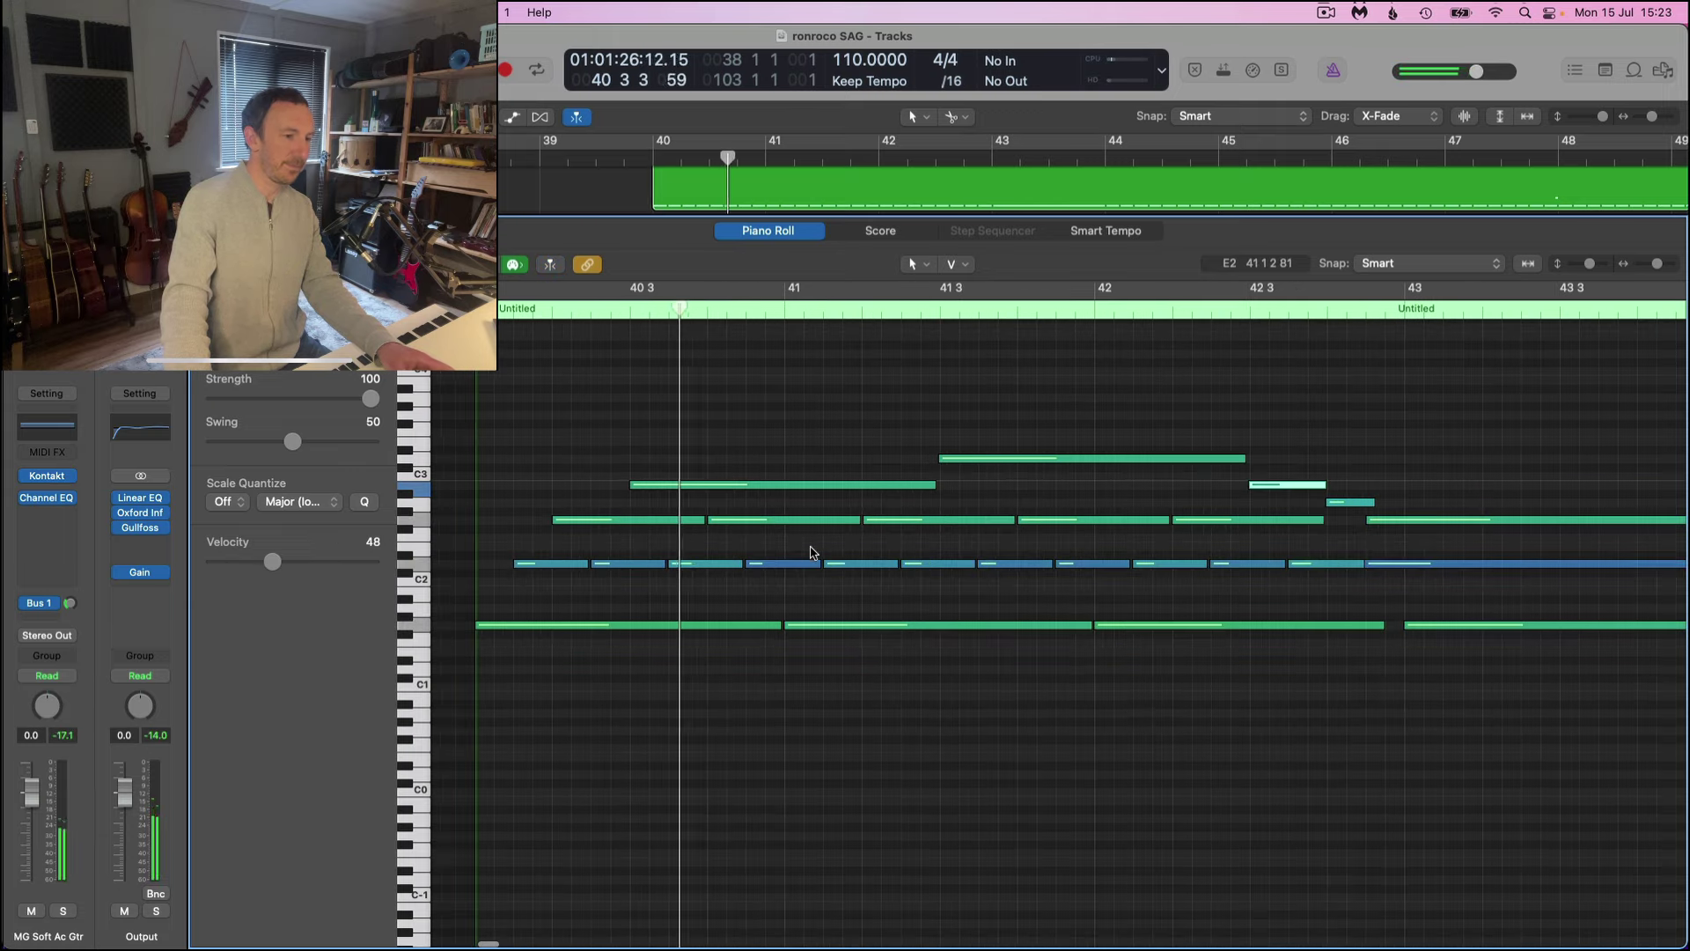
{"action": "scroll", "coordinate": [814, 557], "scroll_direction": "right", "scroll_amount": 5}
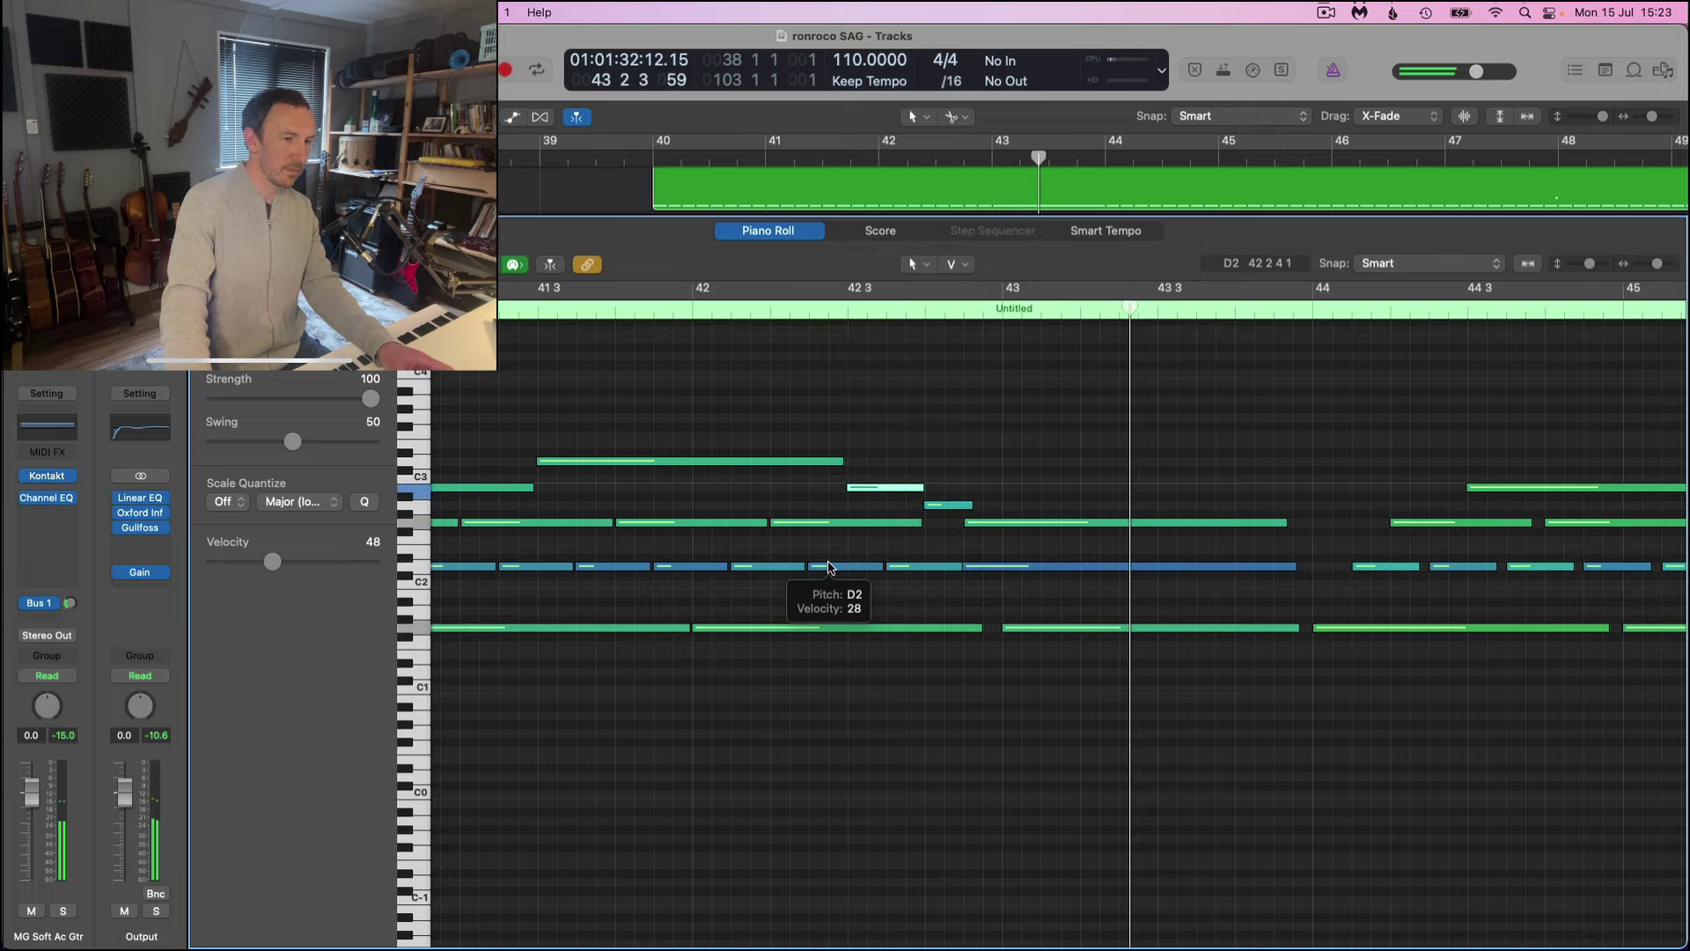
{"action": "key", "text": "v"}
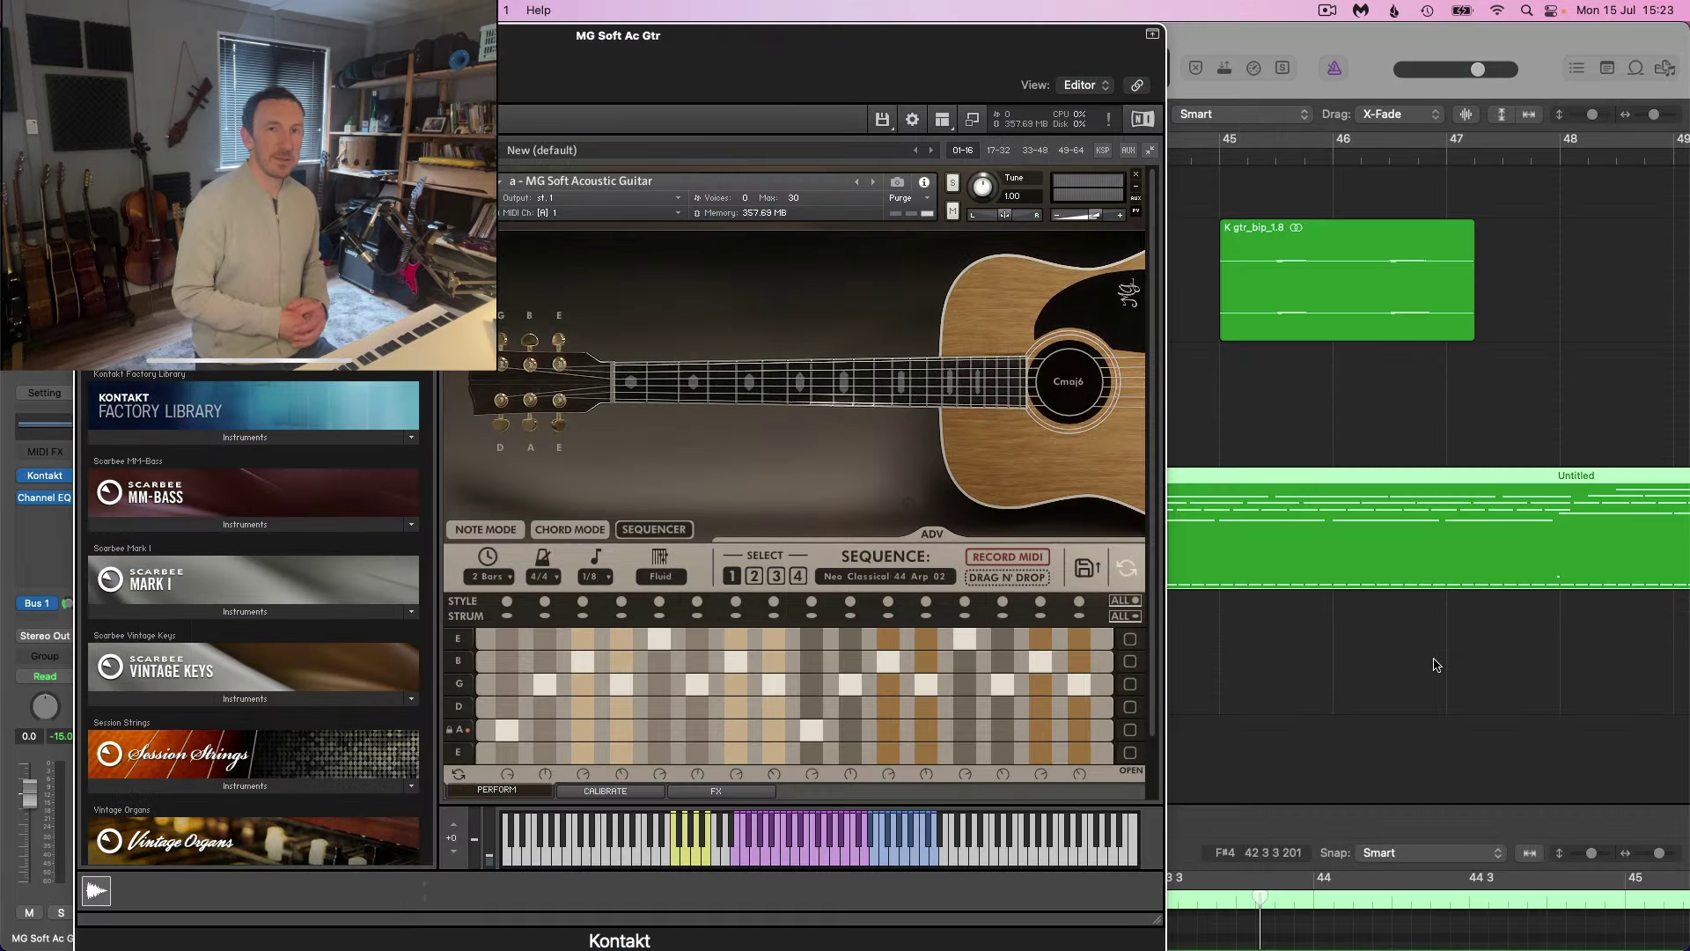